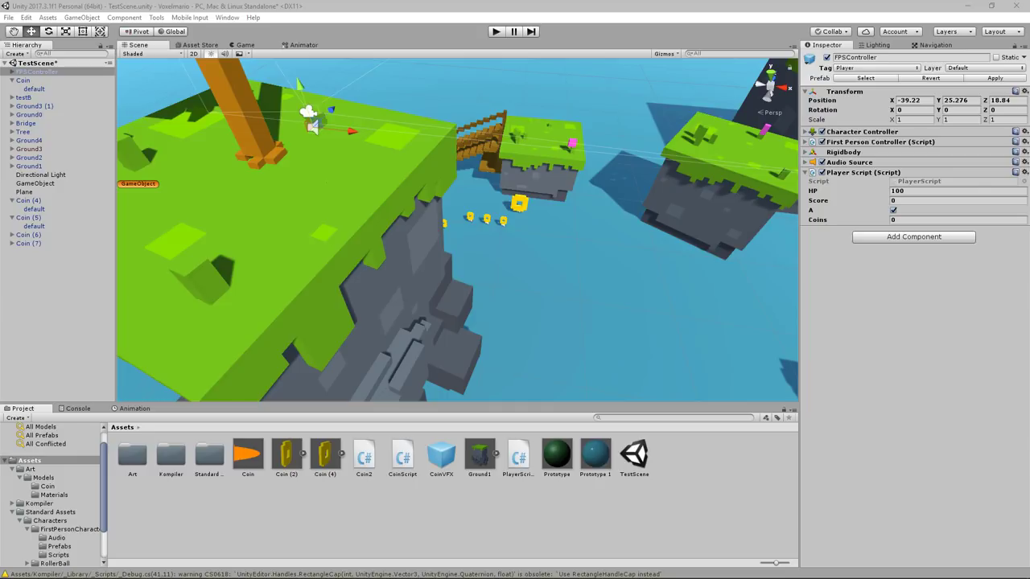
Step: Orbit the Scene view over the bridge and select the dark rock (Ground1 > default)
left_click_drag(403, 241, 637, 233, "alt")
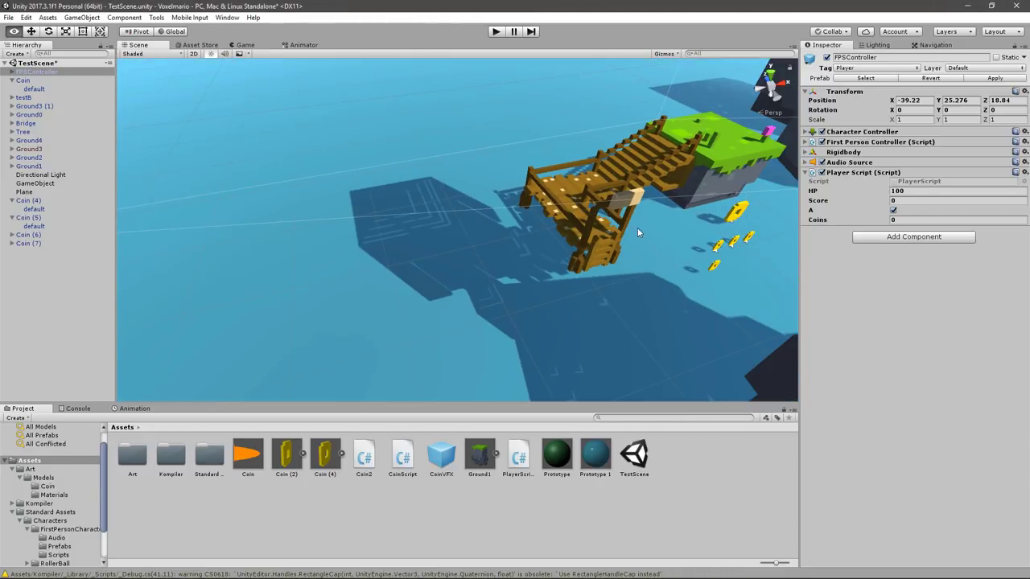
left_click_drag(471, 242, 464, 255, "alt")
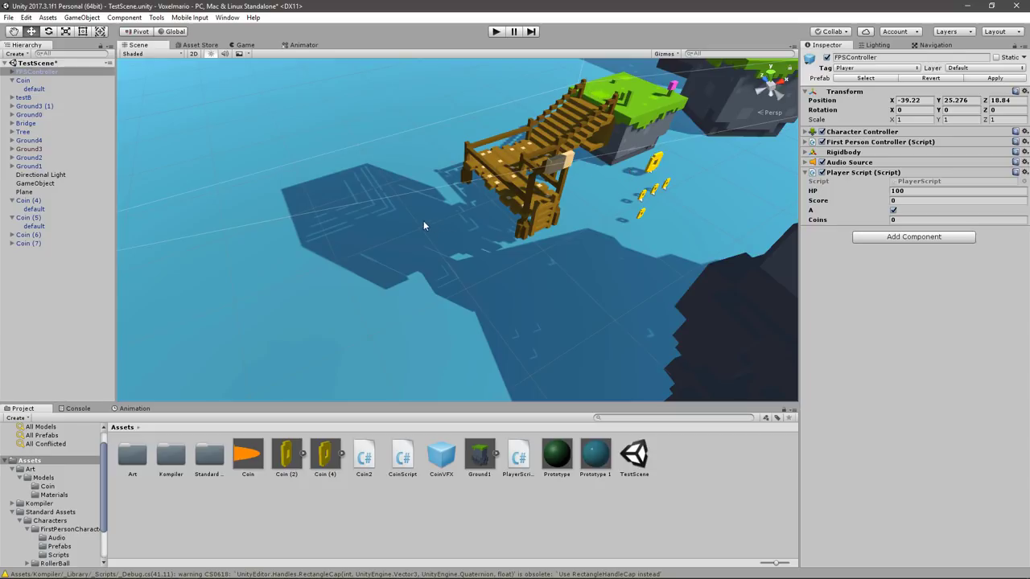
right_click_drag(424, 225, 485, 238)
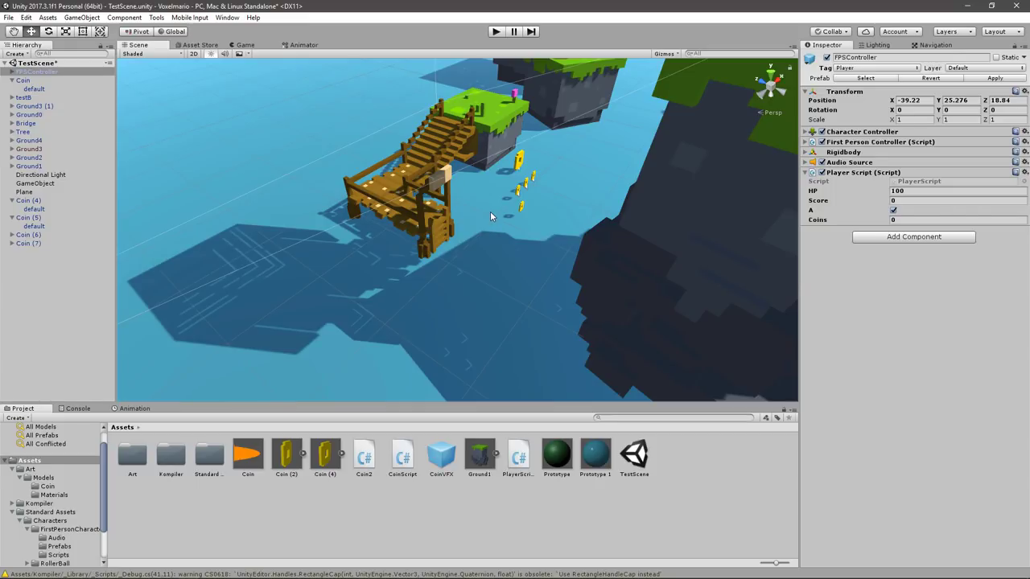
right_click_drag(490, 211, 746, 162)
left_click(746, 161)
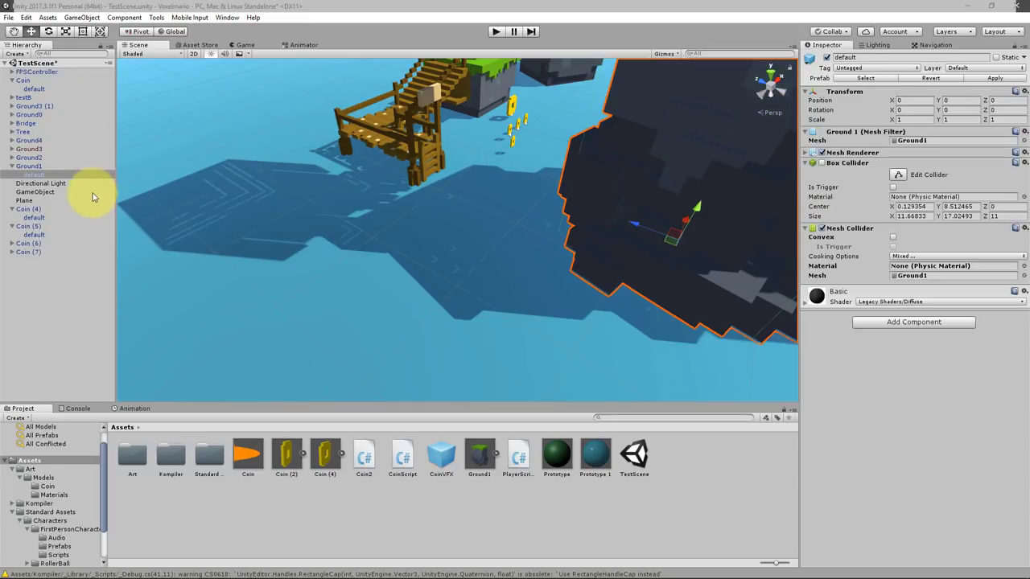
Step: On the Directional Light, set shadow Bias 0.09, Normal Bias 0 and Near Plane 0.1
left_click(68, 185)
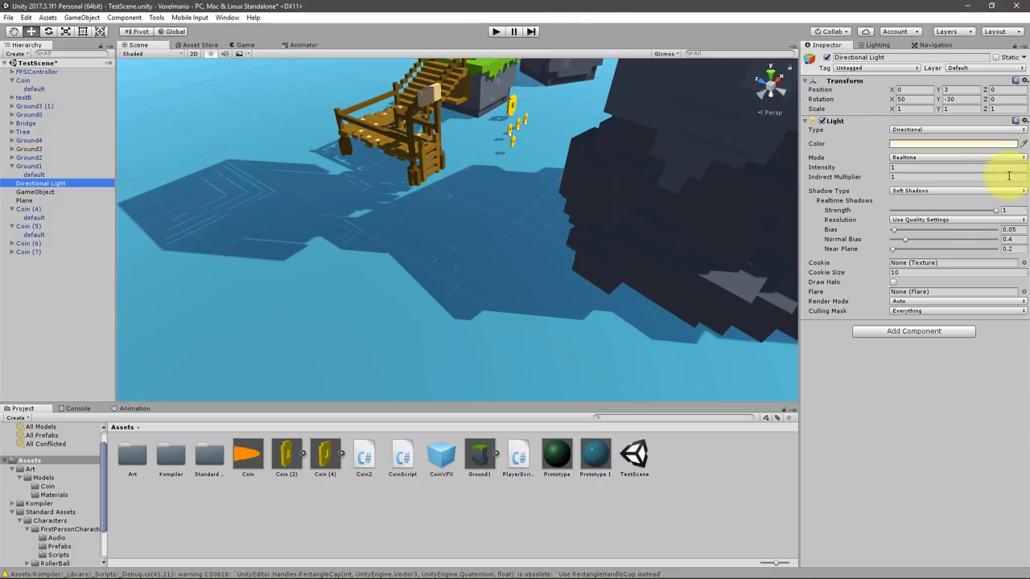
left_click(885, 233)
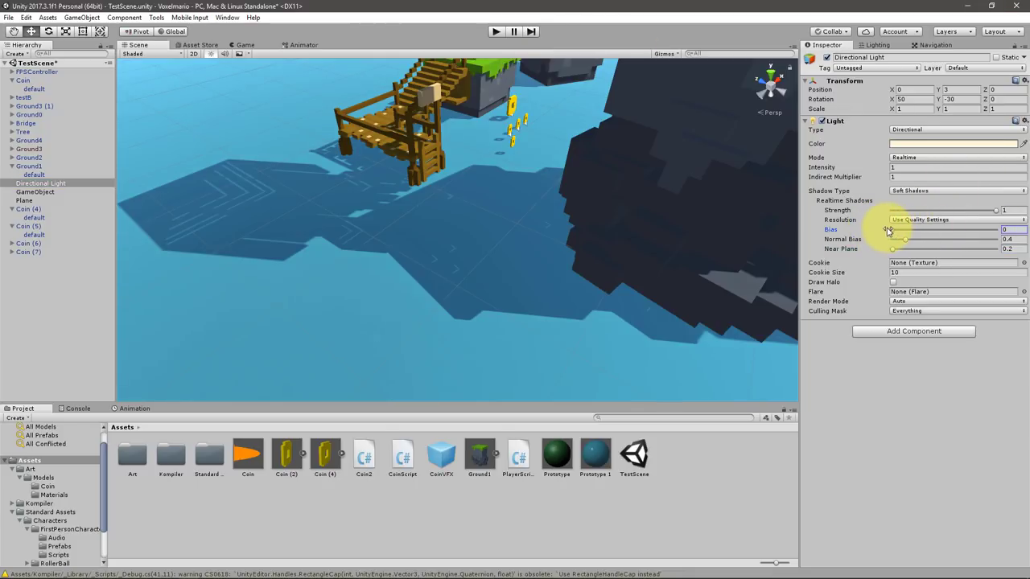
left_click_drag(892, 233, 896, 239)
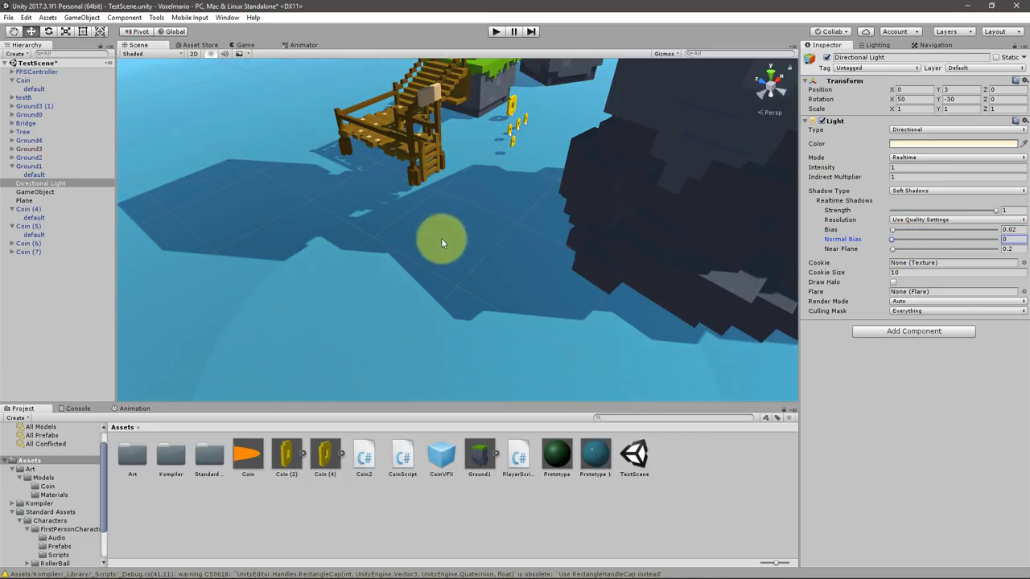
Step: Orbit around the dock to check the adjusted shadows, then start Play mode
mouse_move(407, 254)
left_mouse_down("alt")
mouse_move(333, 224)
mouse_move(690, 274)
left_mouse_up("alt")
left_click_drag(435, 233, 502, 299, "alt")
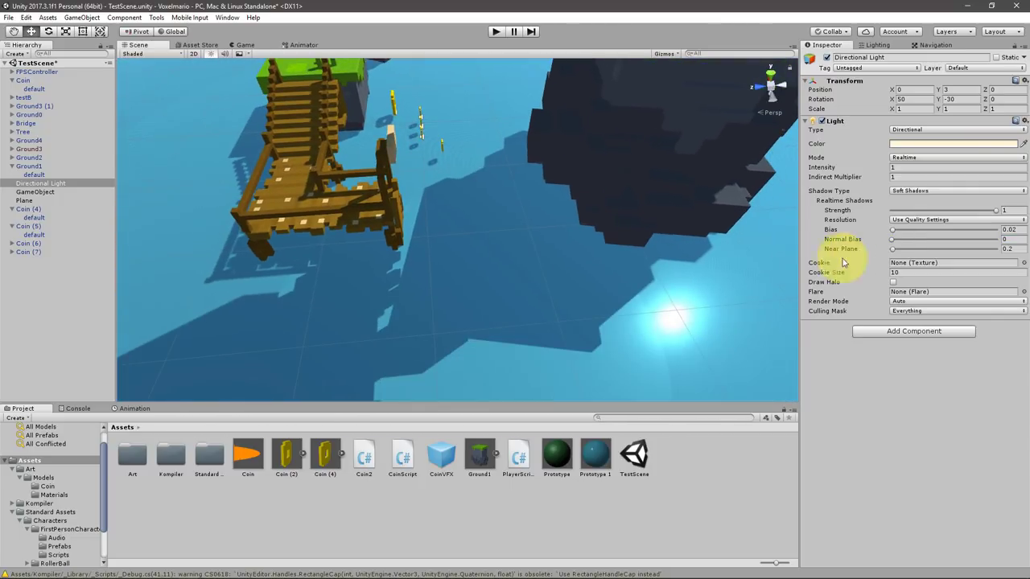
left_click_drag(360, 228, 844, 200, "alt")
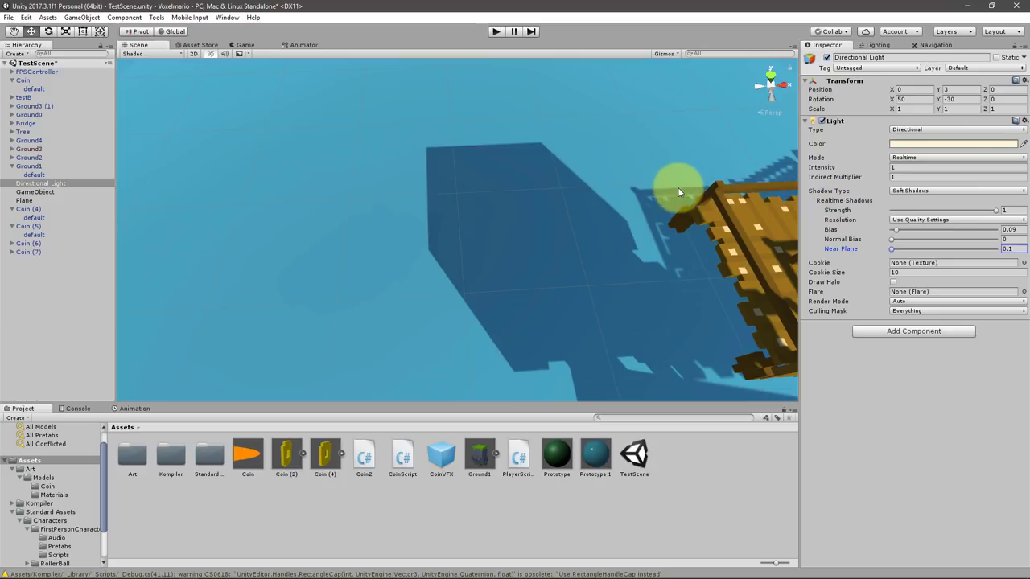
mouse_move(677, 190)
left_mouse_down("alt")
mouse_move(409, 226)
mouse_move(469, 66)
left_mouse_up("alt")
left_click(494, 31)
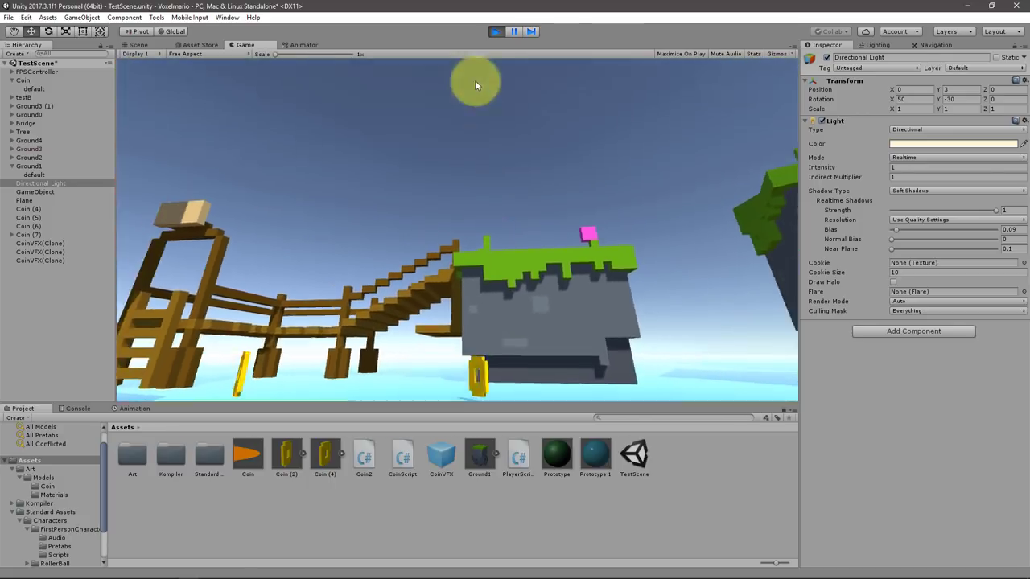
Step: Exit Play mode so the CoinVFX clones clear and the Scene view returns
left_click(496, 32)
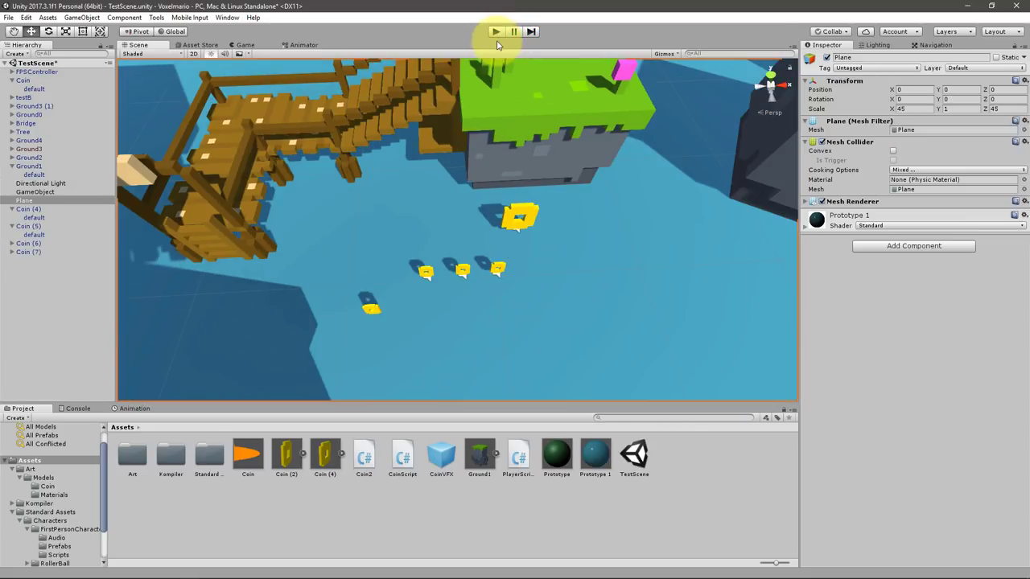
Step: Select Coin (5)'s default child and open its CoinScript in Visual Studio
key("alt+Tab")
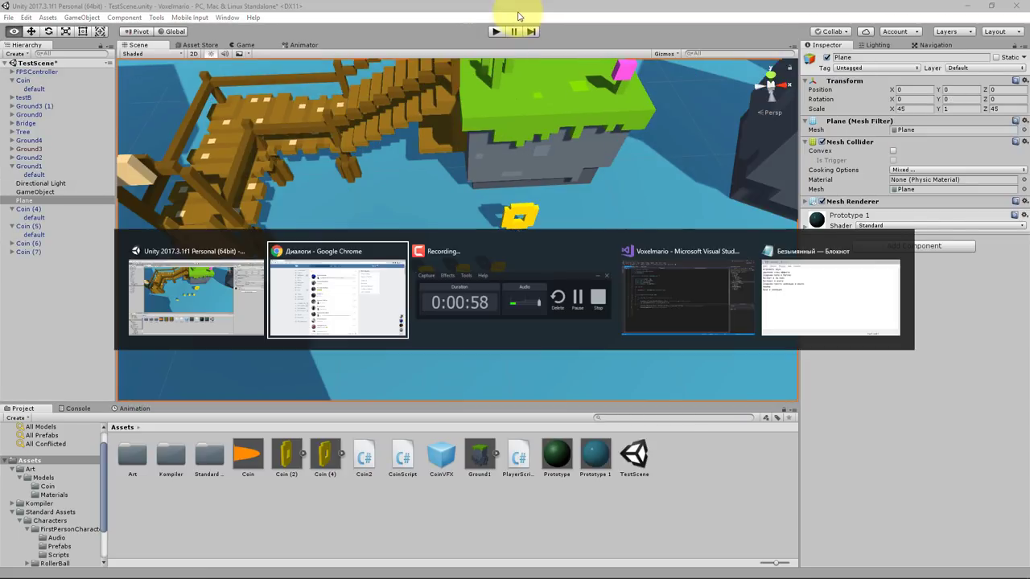
key("alt+Tab")
key("alt+Tab")
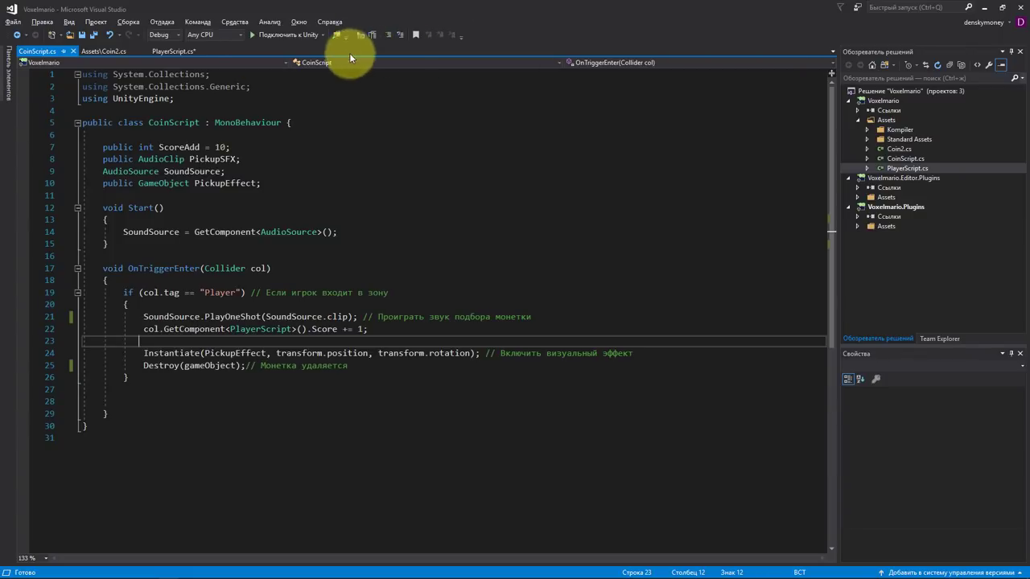
key("alt+Tab")
key("alt+Tab")
key("alt+Tab")
key("alt+Tab")
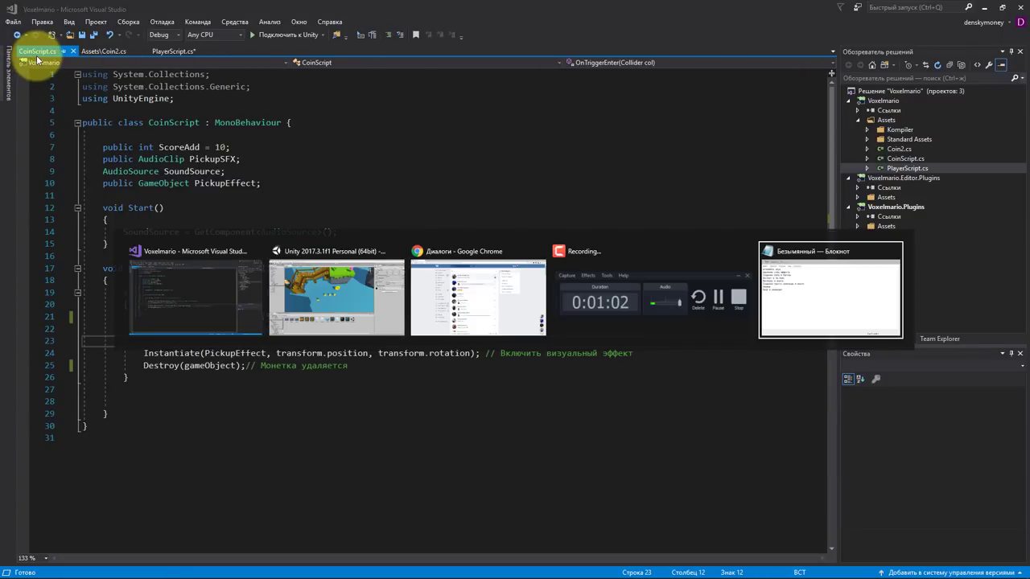
key("alt+Tab")
key("alt+Tab")
left_click(431, 272)
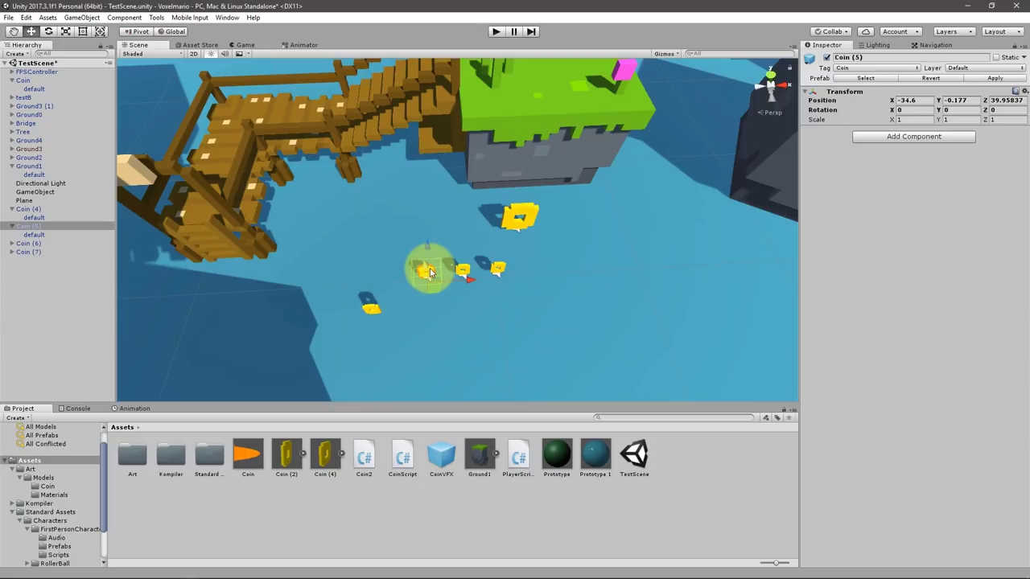
left_click(431, 272)
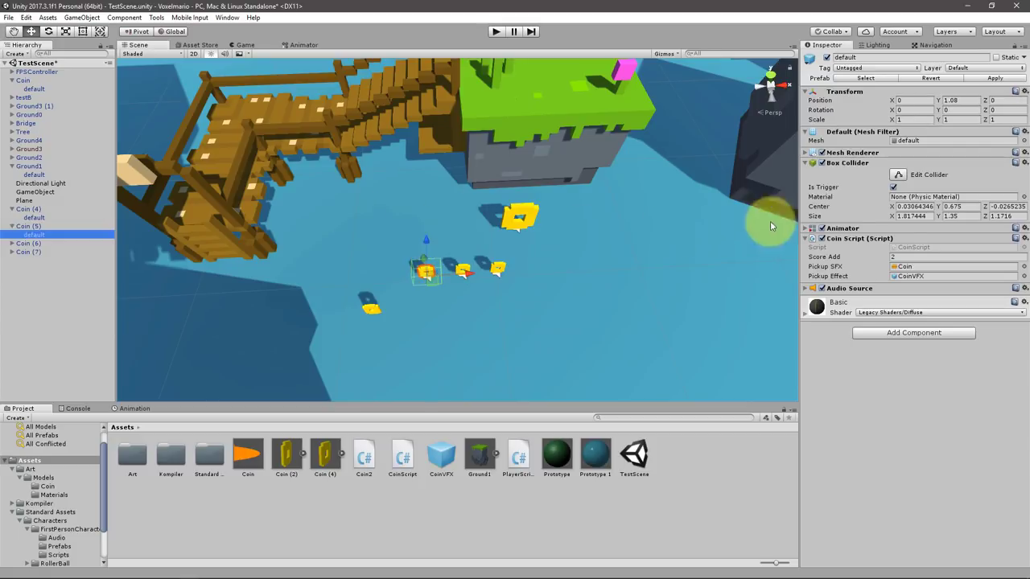
double_click(906, 248)
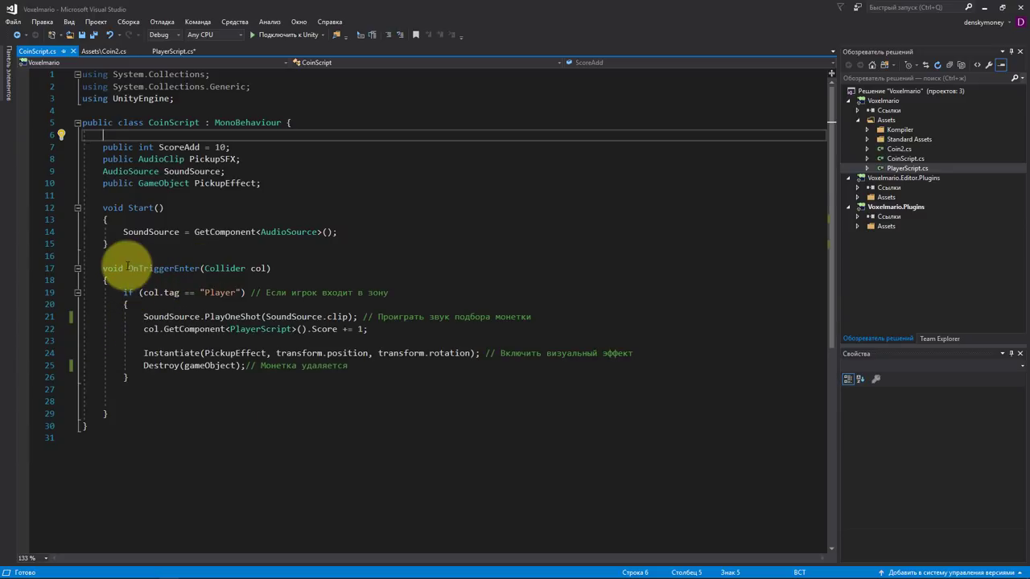
Step: Review OnTriggerEnter and highlight the SoundSource variable and its assignment in Start
left_click_drag(127, 268, 270, 269)
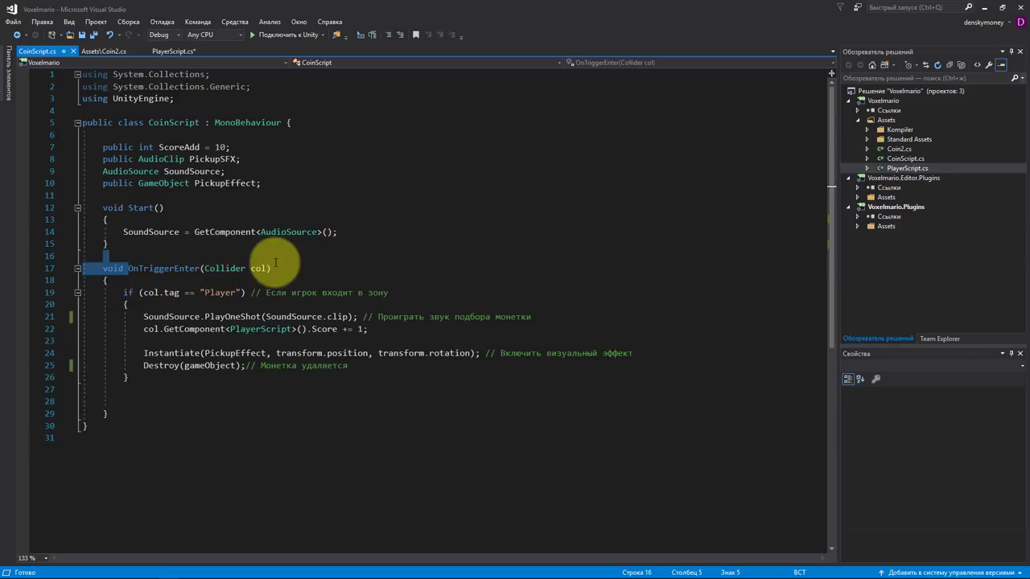
left_click(169, 280)
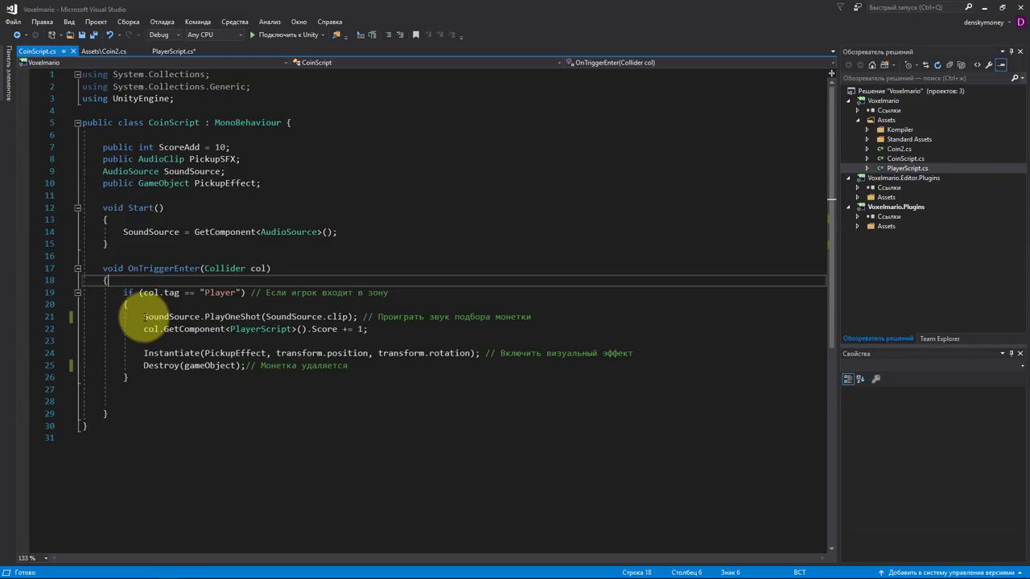
left_click_drag(144, 316, 129, 338)
double_click(161, 316)
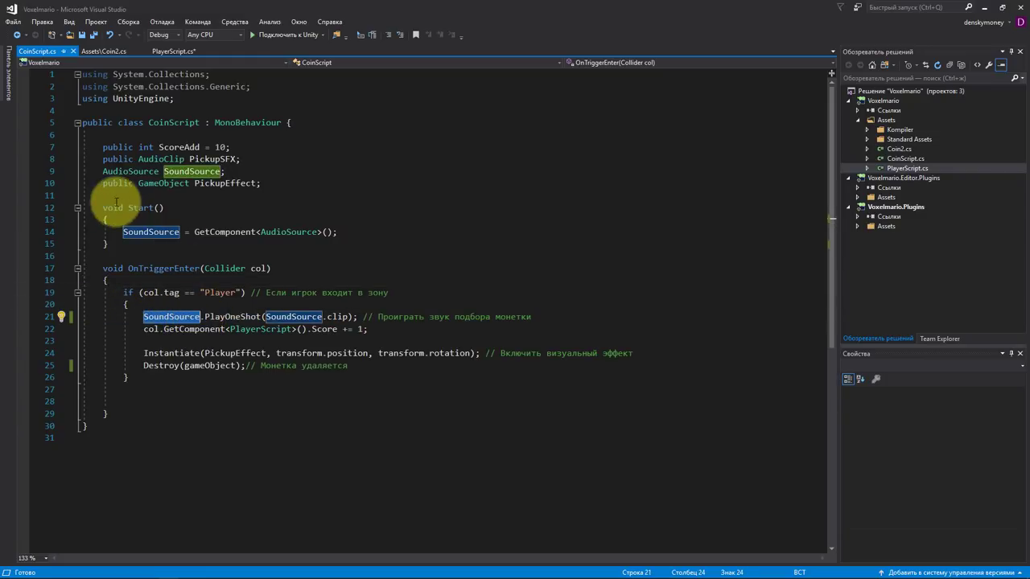
left_click_drag(123, 231, 331, 241)
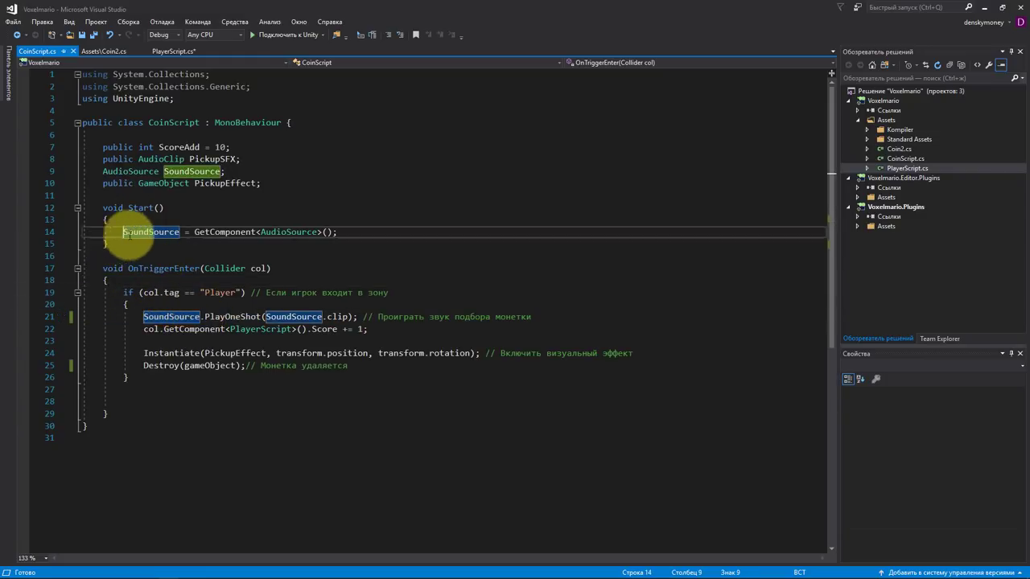
Step: Expand the coin's Audio Source settings in Unity to compare with the code
key("alt+Tab")
left_click(318, 251)
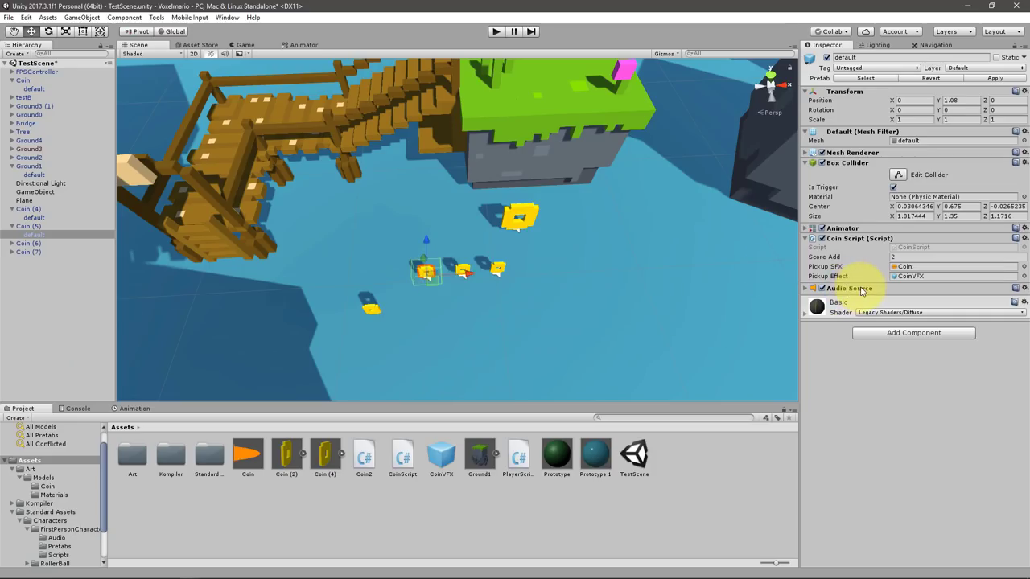
left_click(806, 288)
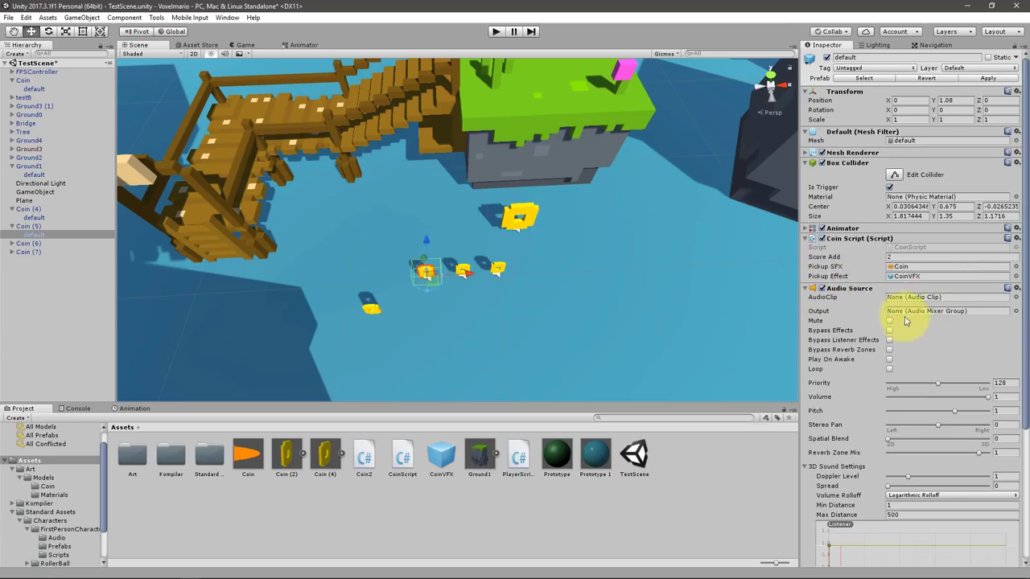
key("alt+Tab")
Step: Examine the SoundSource.clip argument of PlayOneShot on line 21 and the SoundSource field
left_click(205, 316)
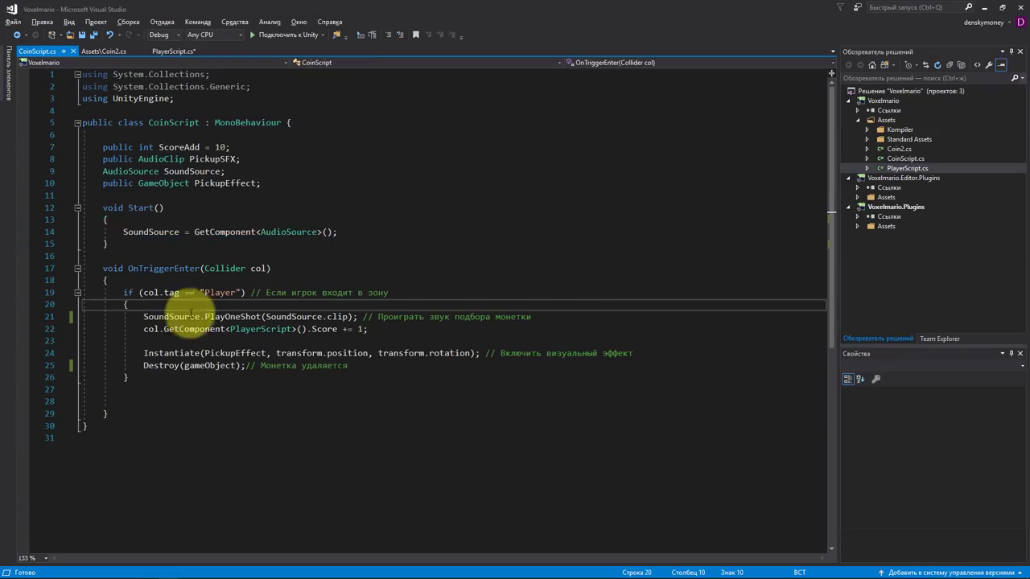
mouse_move(205, 316)
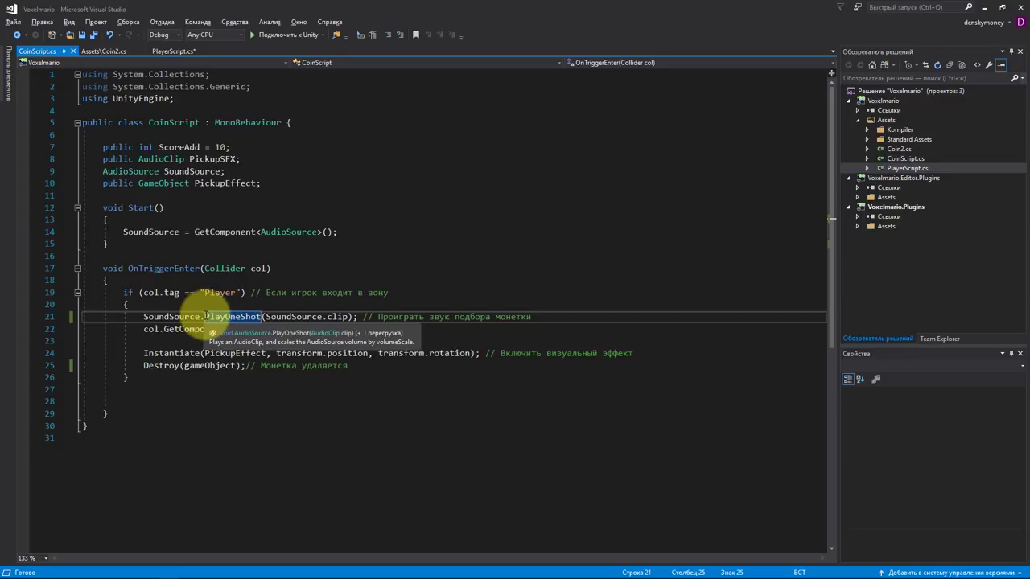
left_click(265, 316)
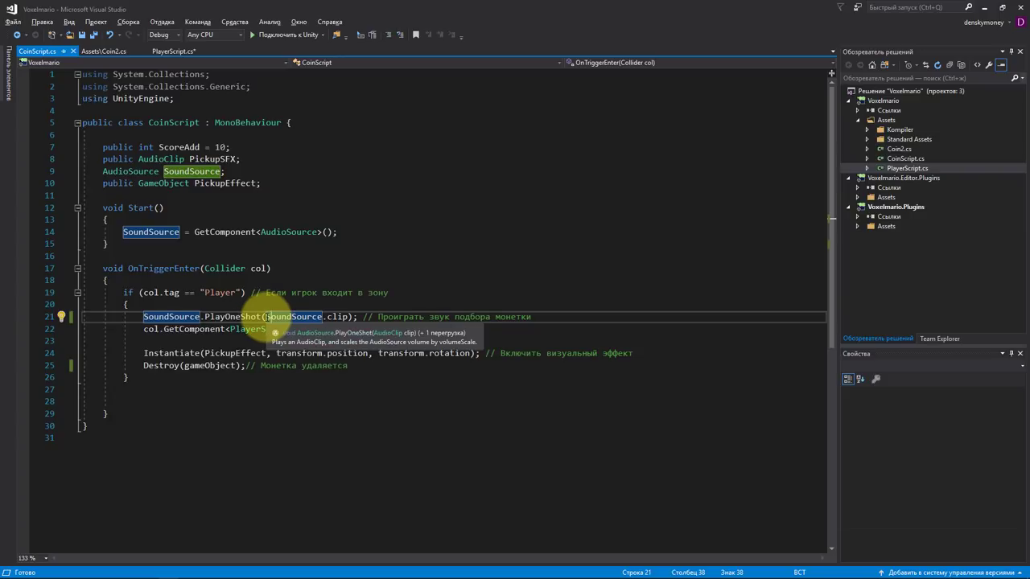
left_click_drag(266, 316, 348, 316)
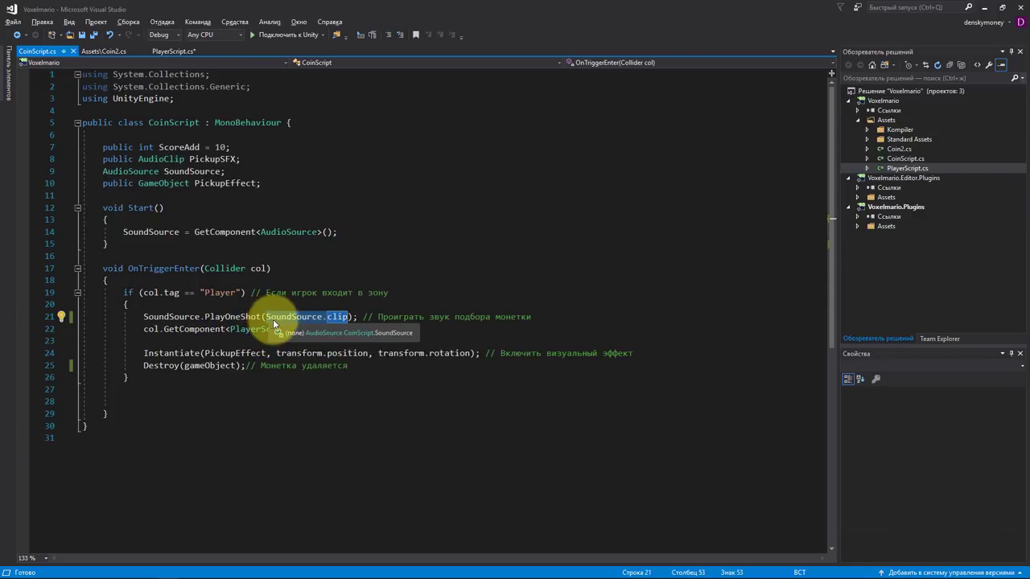
left_click(325, 319)
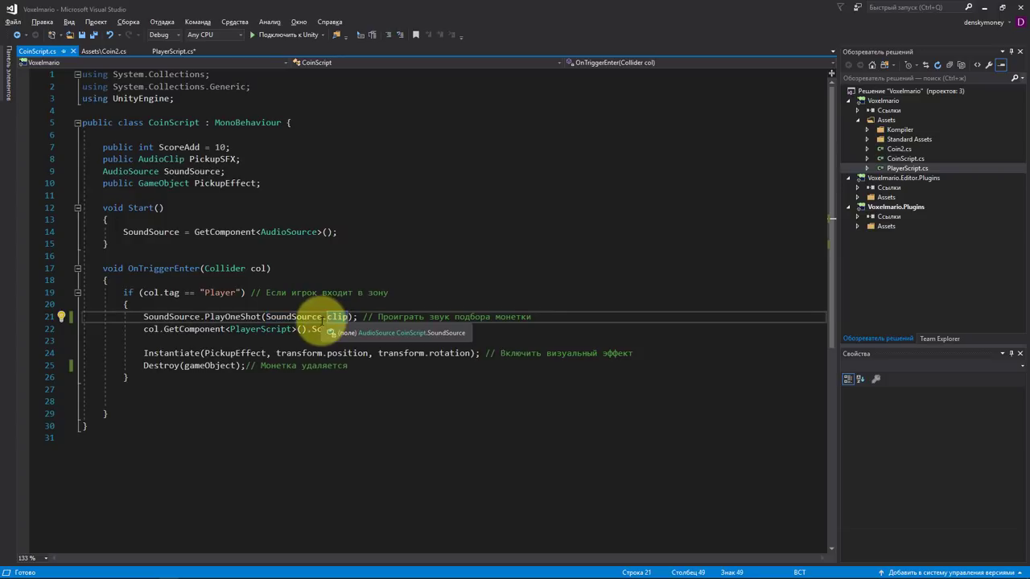
left_click_drag(323, 319, 266, 319)
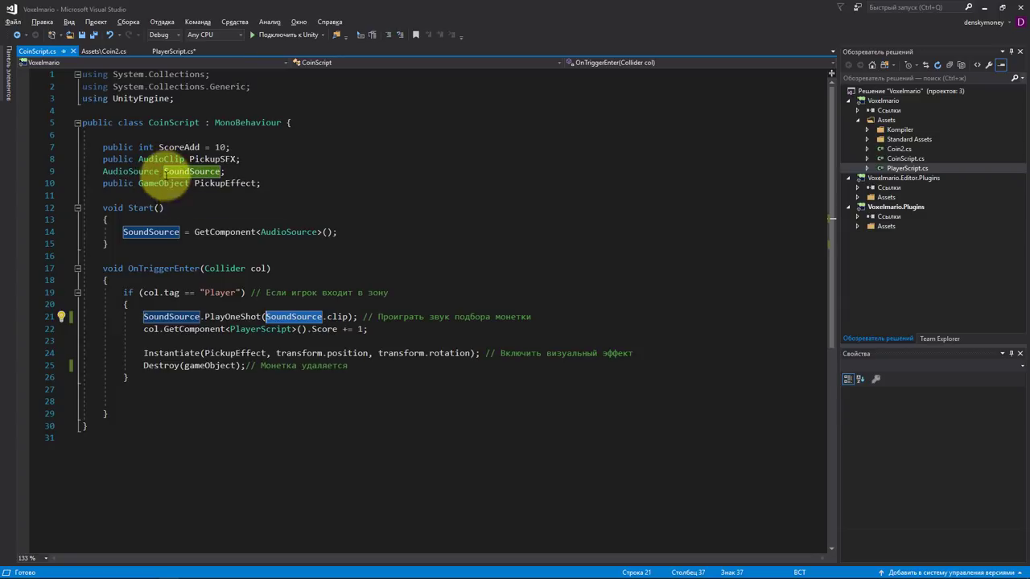
left_click(223, 172)
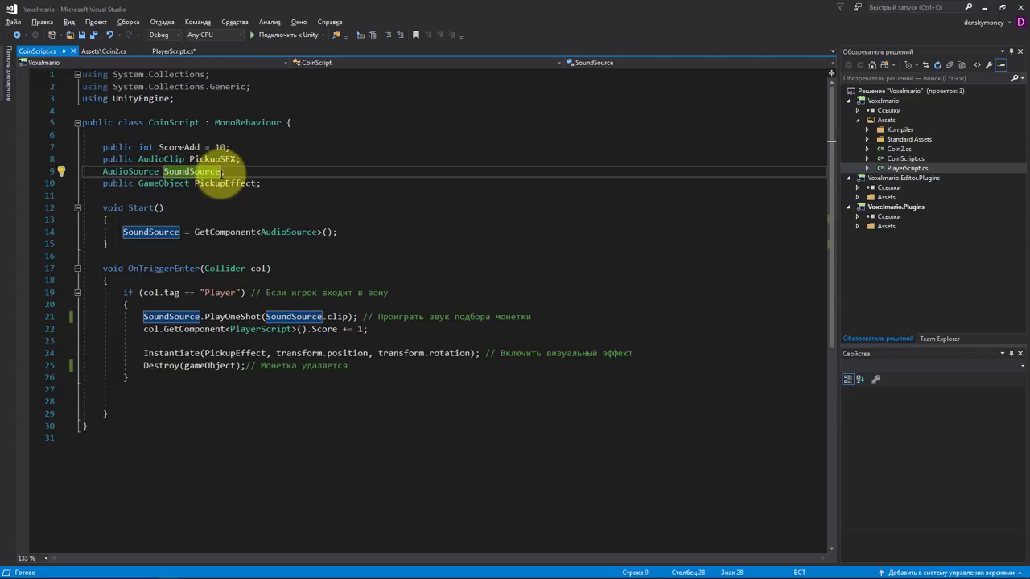
Step: Append stray characters to each SoundSource name to show the broken references
type("ффф")
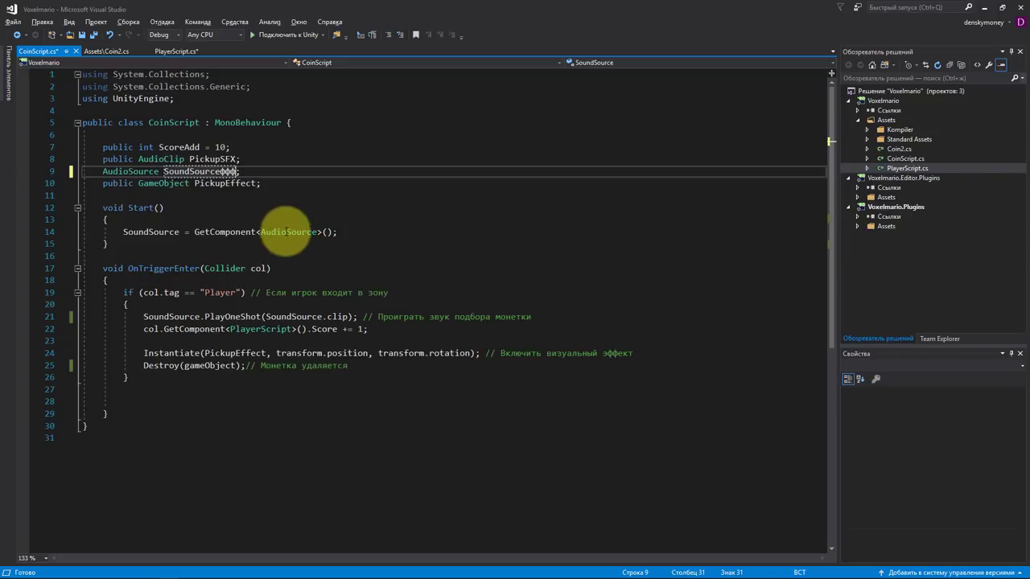
left_click(326, 317)
type("a")
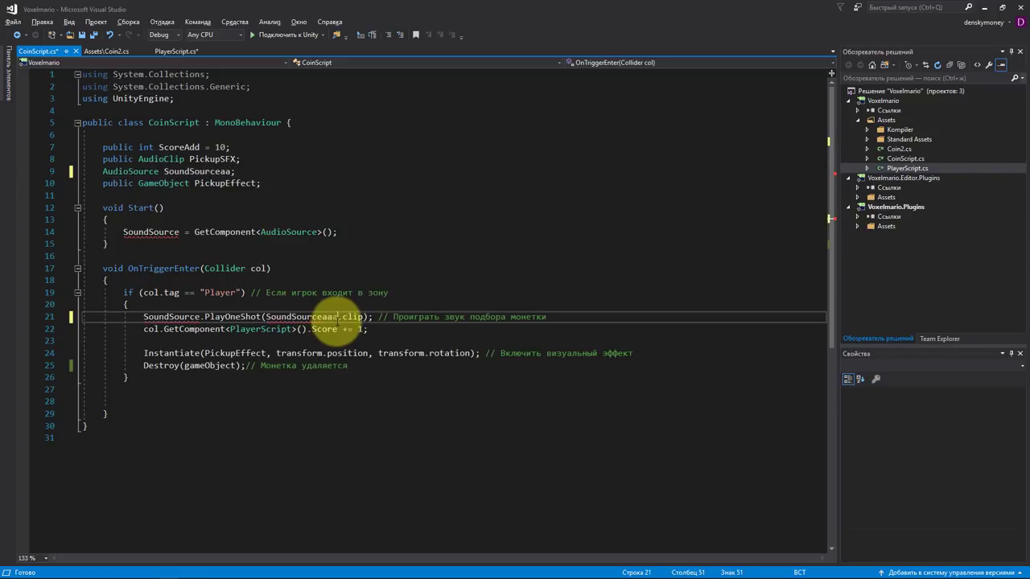
type("aa")
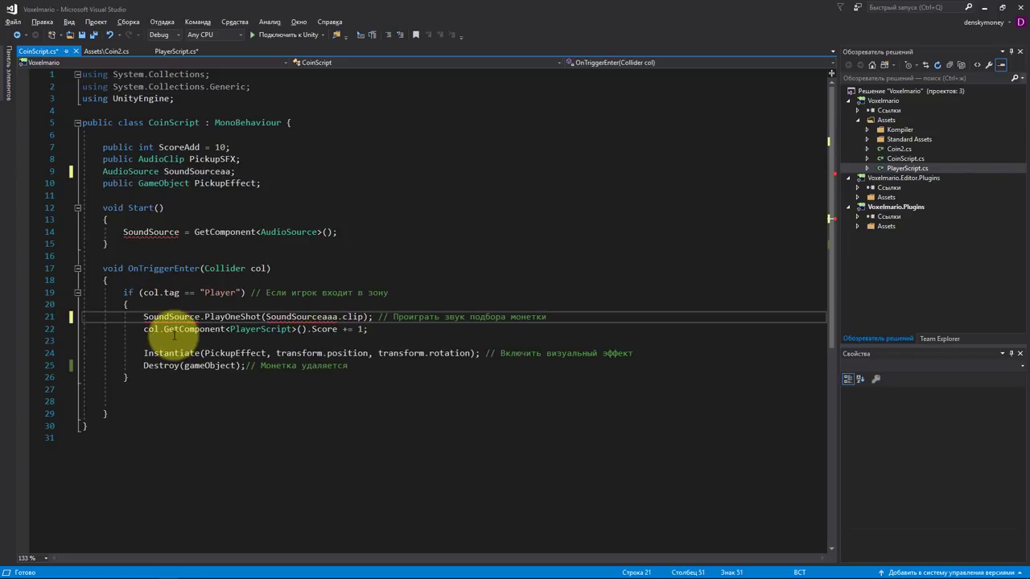
left_click(204, 317)
type("aaa")
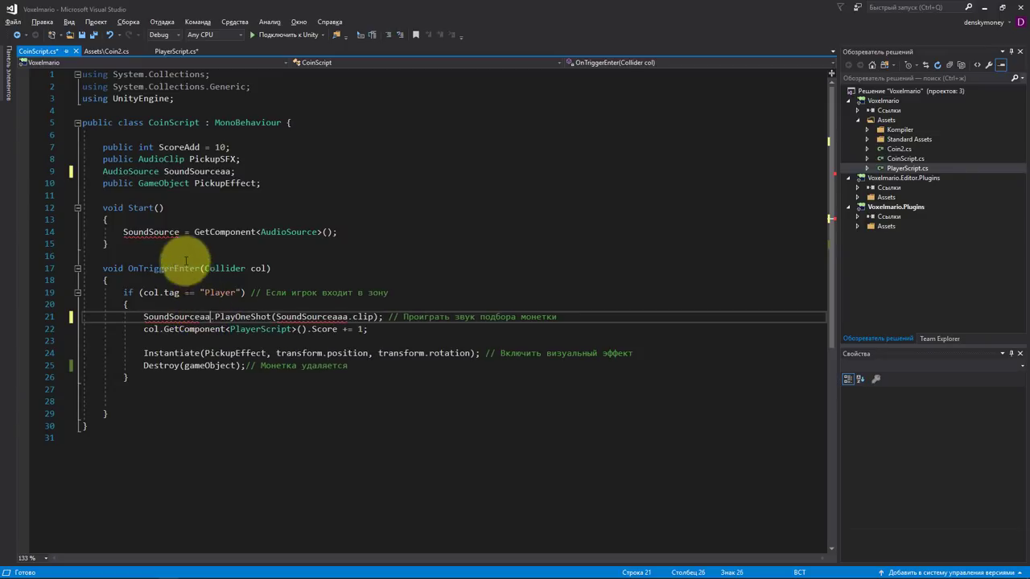
left_click(178, 232)
type("aaa")
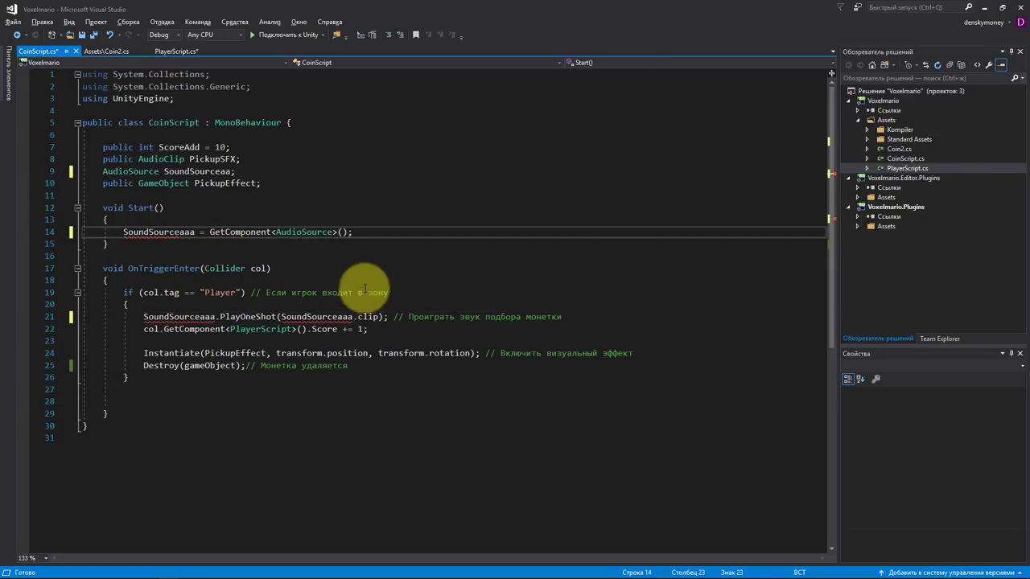
Step: Undo the edits to restore SoundSource everywhere, then go back to Unity
key("ctrl+z")
left_click(321, 269)
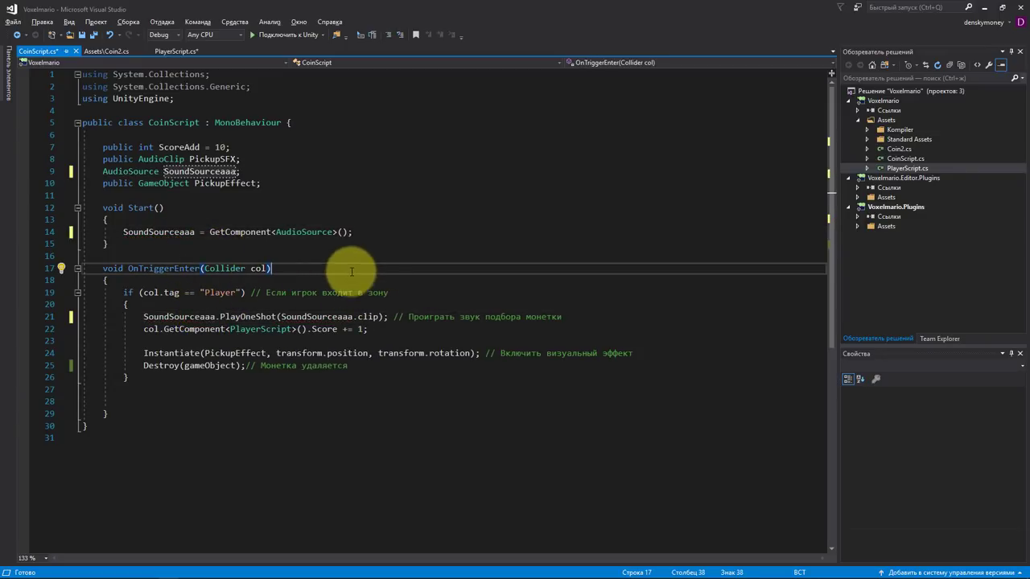
key("ctrl+z")
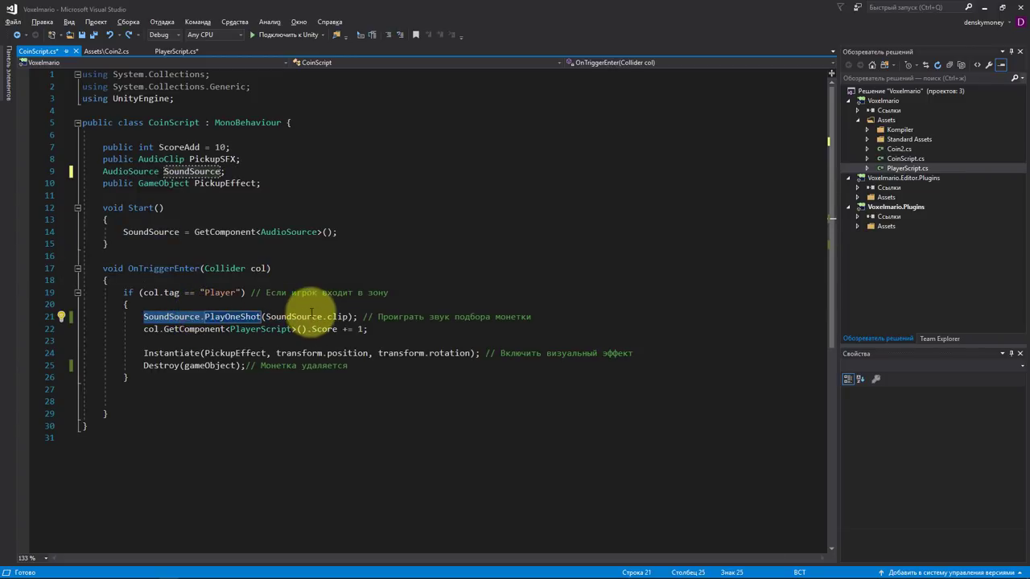
left_click(316, 316)
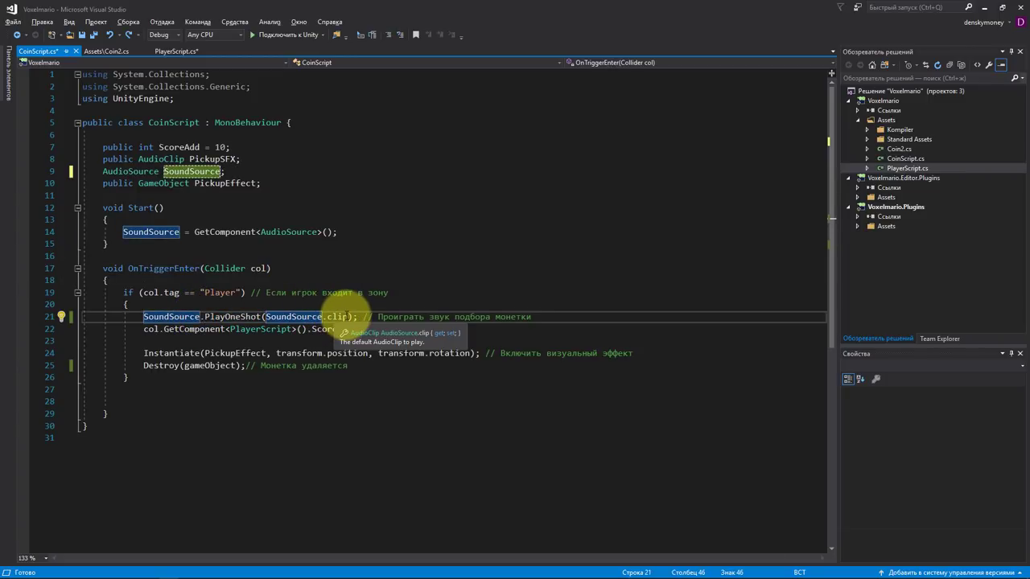
key("alt+Tab")
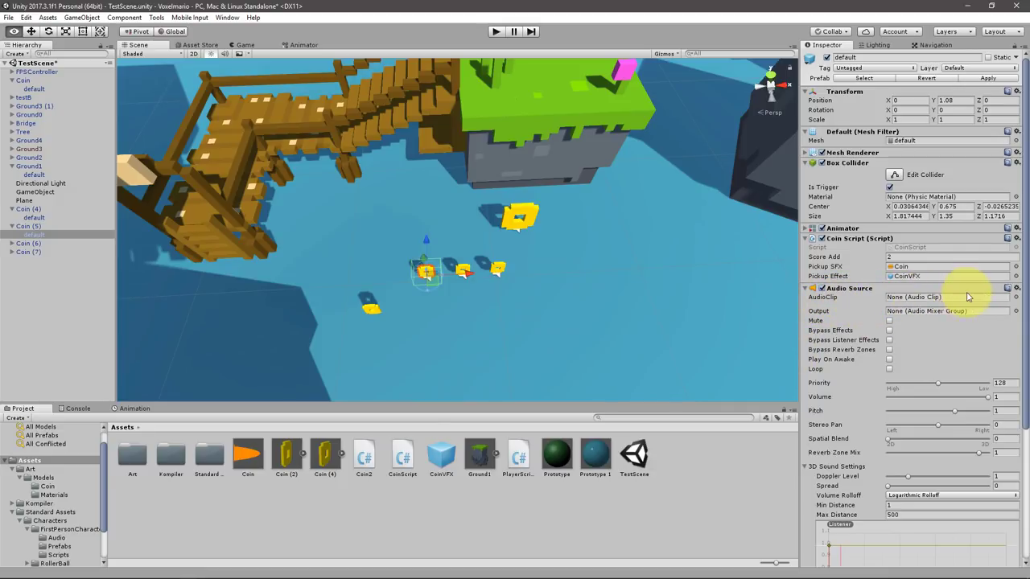
Step: Put the Coin audio asset in the Audio Source's AudioClip field, then recheck line 21
mouse_move(241, 457)
left_mouse_down()
mouse_move(639, 384)
mouse_move(931, 306)
left_mouse_up()
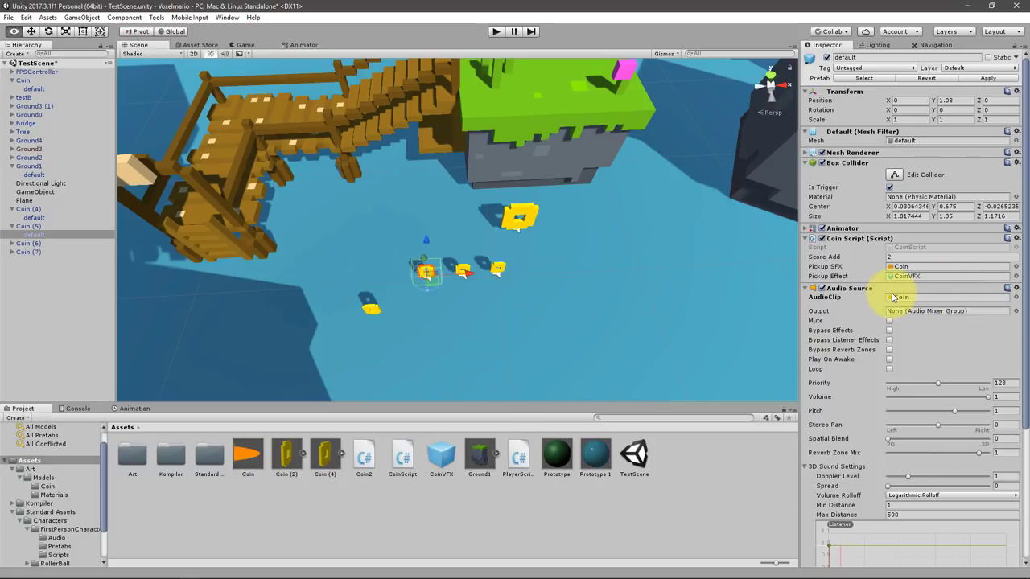
key("alt+Tab")
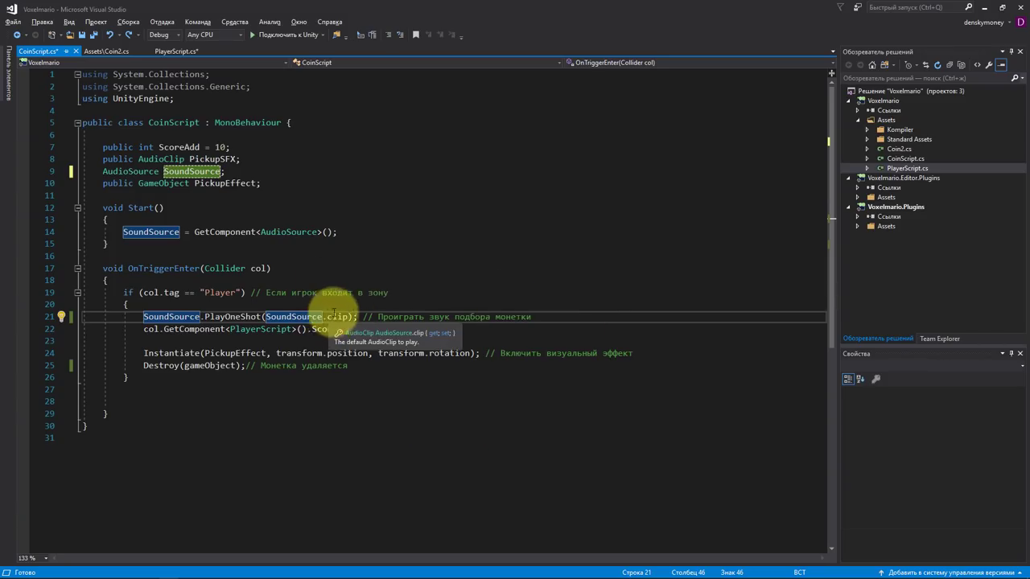
left_click(335, 318)
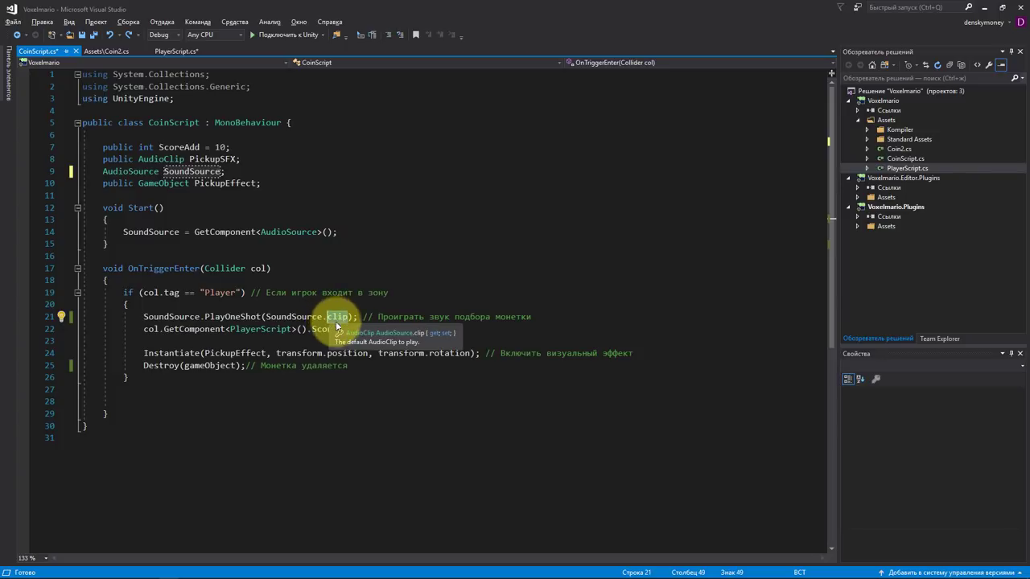
key("alt+Tab")
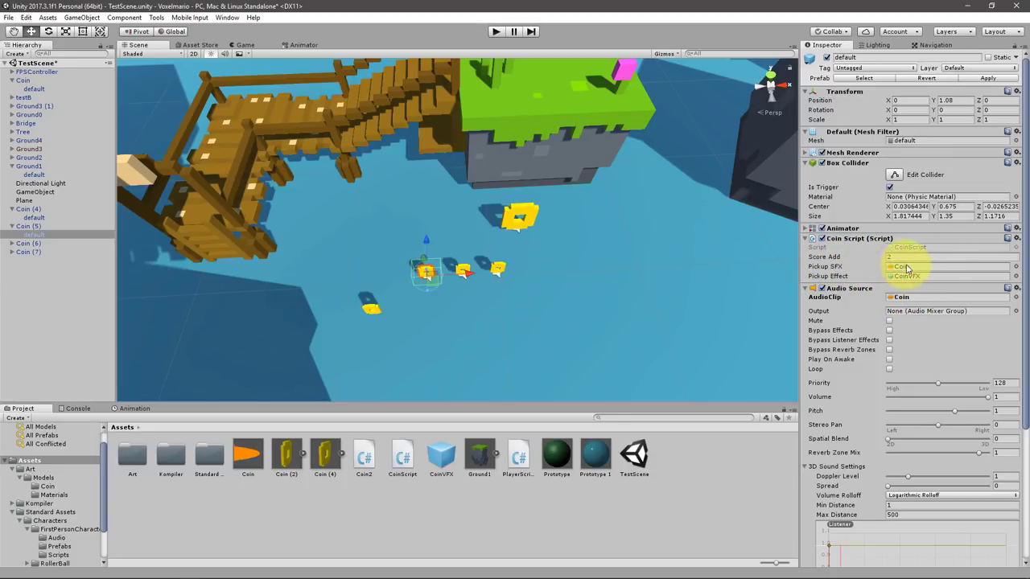
key("alt+Tab")
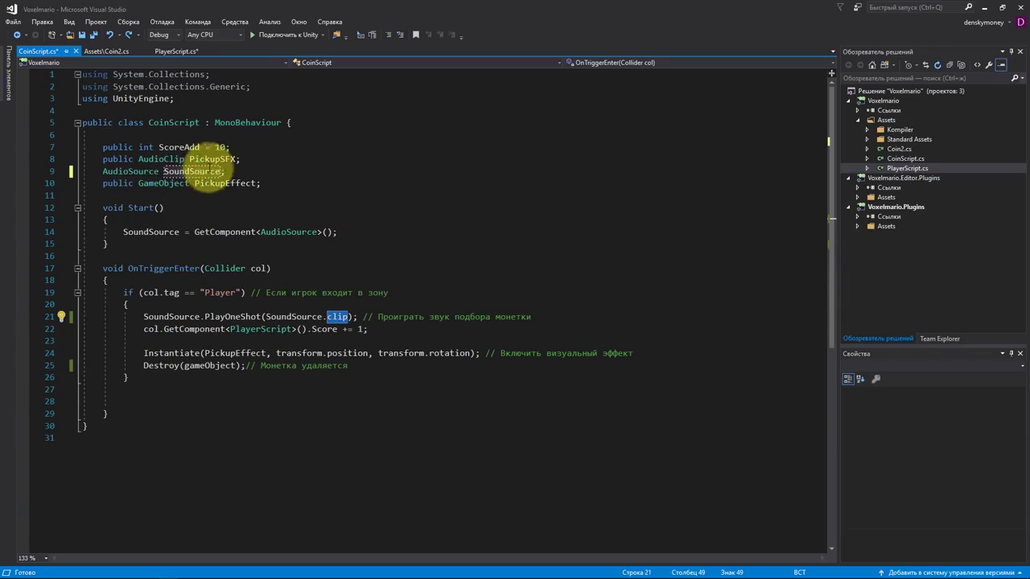
Step: Replace SoundSource.clip in the PlayOneShot call with the copied PickupSFX field
left_click_drag(241, 160, 108, 160)
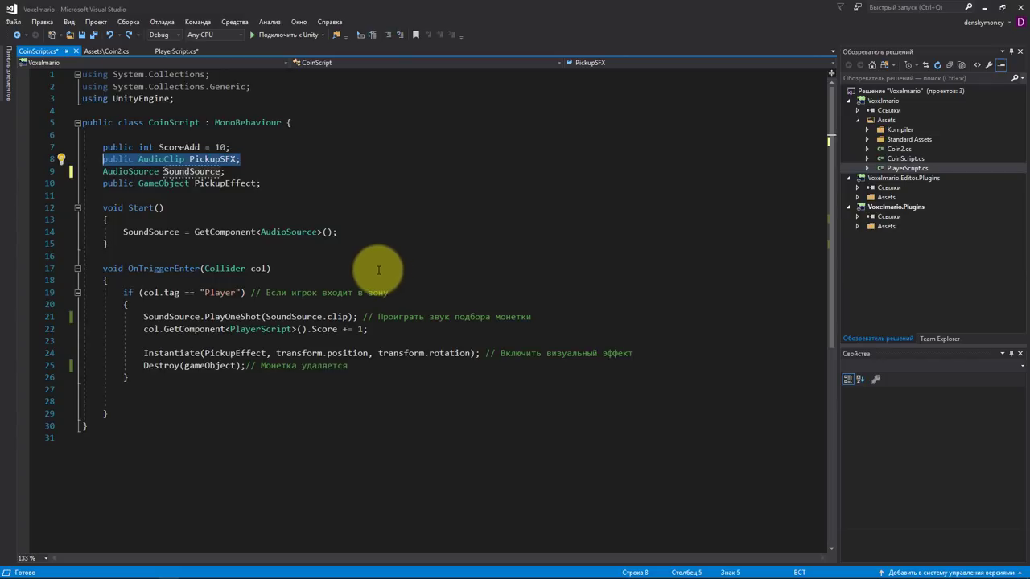
mouse_move(344, 319)
left_click(265, 317)
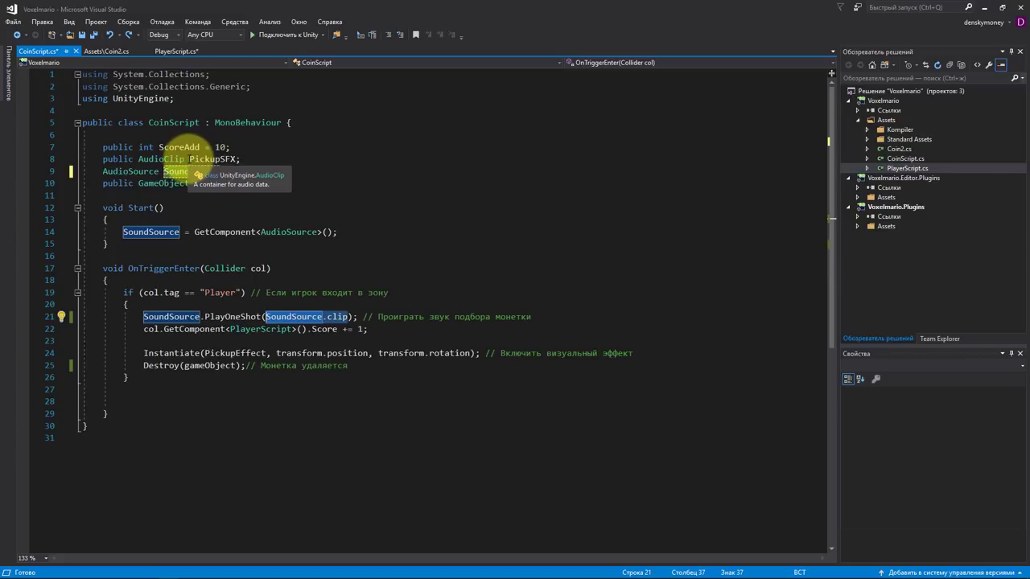
double_click(211, 159)
key("ctrl+c")
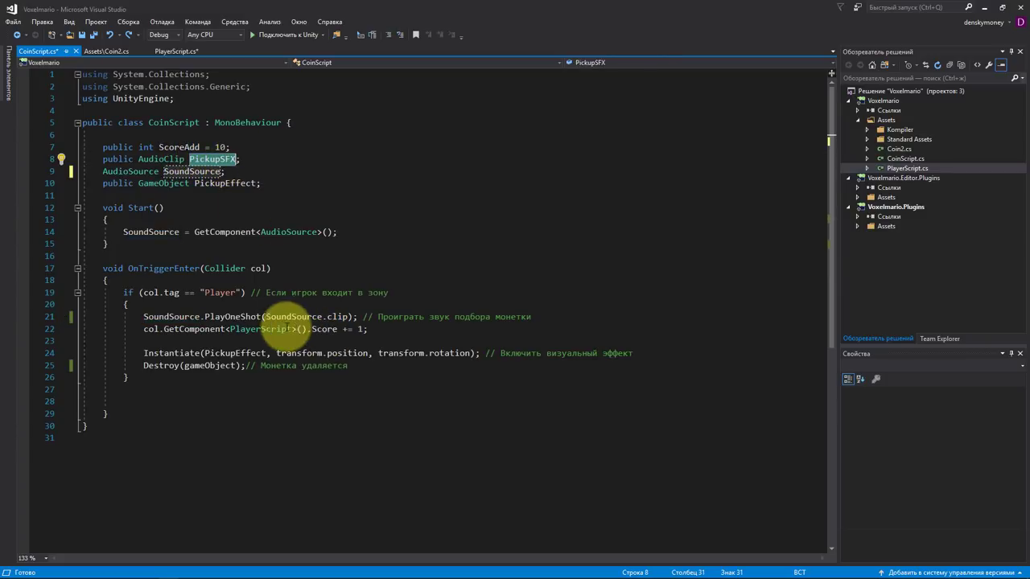
left_click_drag(265, 317, 354, 317)
key("ctrl+v")
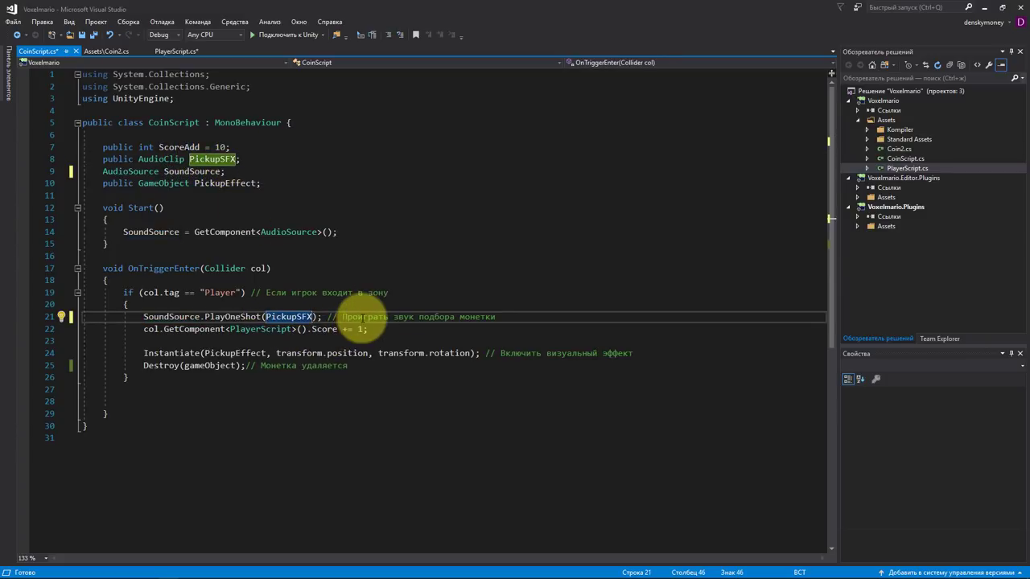
Step: Comment out the Destroy(gameObject) line on line 25
key("alt+Tab")
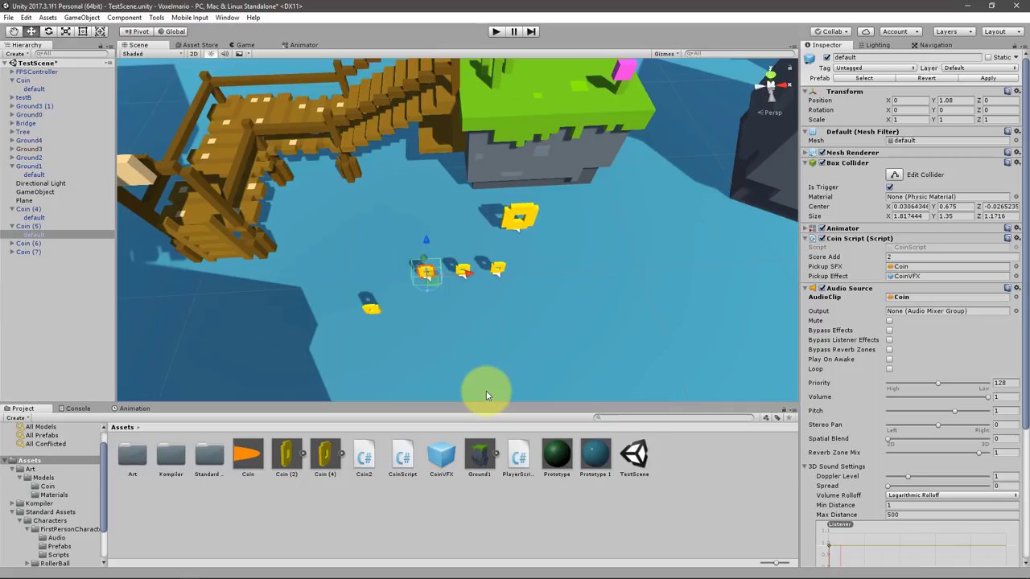
key("alt+Tab")
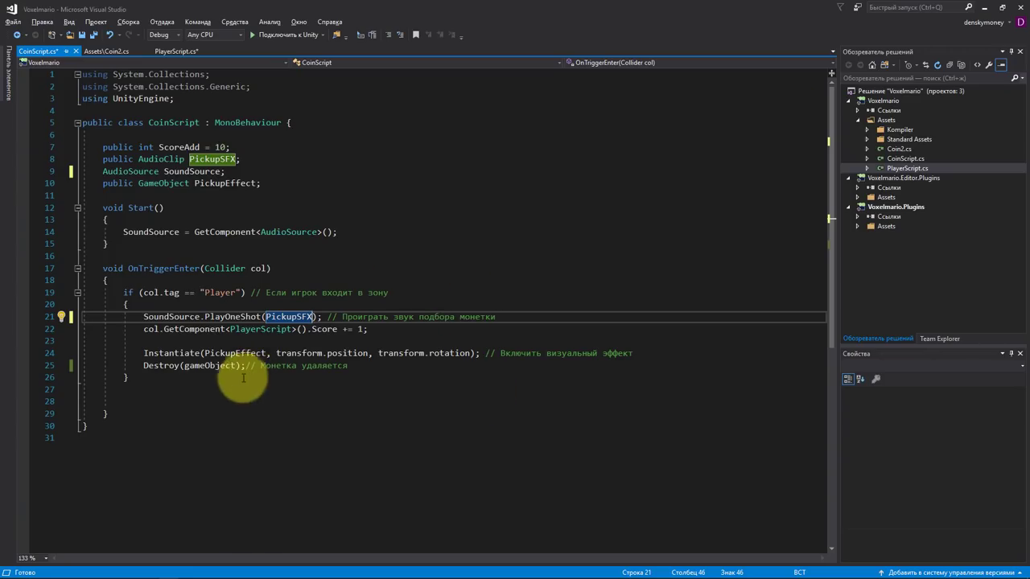
left_click(142, 369)
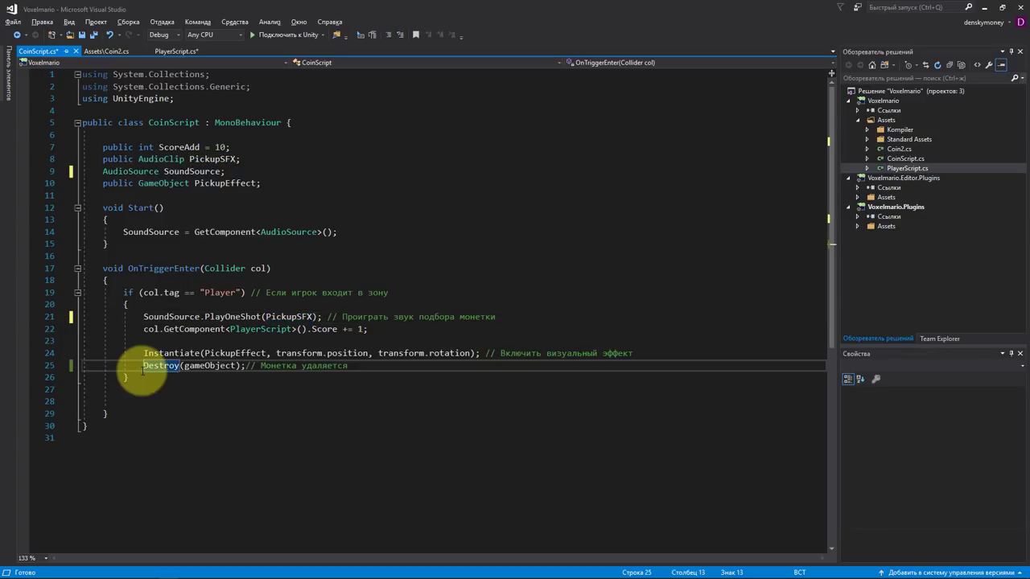
type("//")
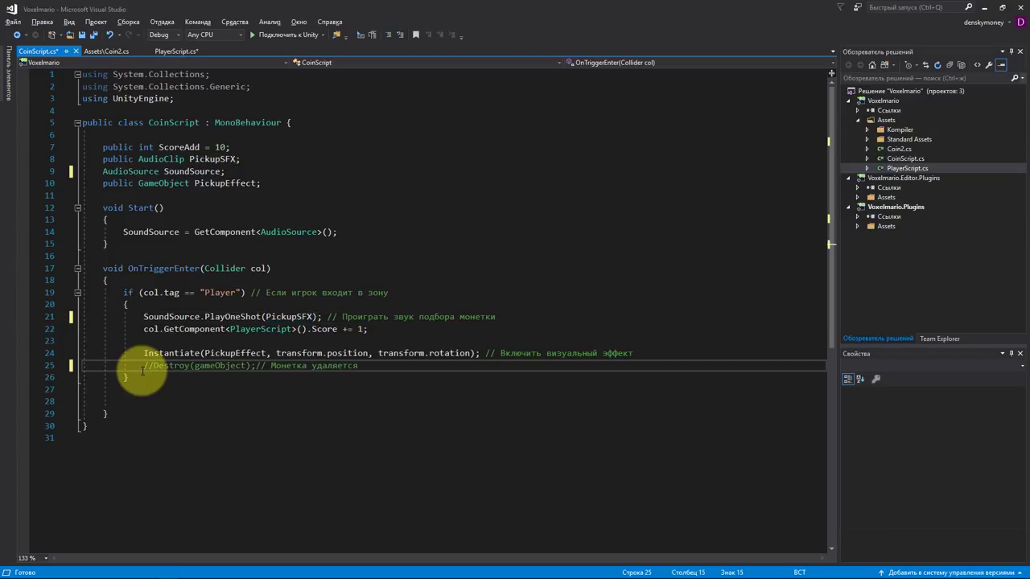
Step: Review the sound, score, Instantiate and commented Destroy lines, then save CoinScript.cs
left_click(143, 317)
left_click_drag(143, 317, 494, 317)
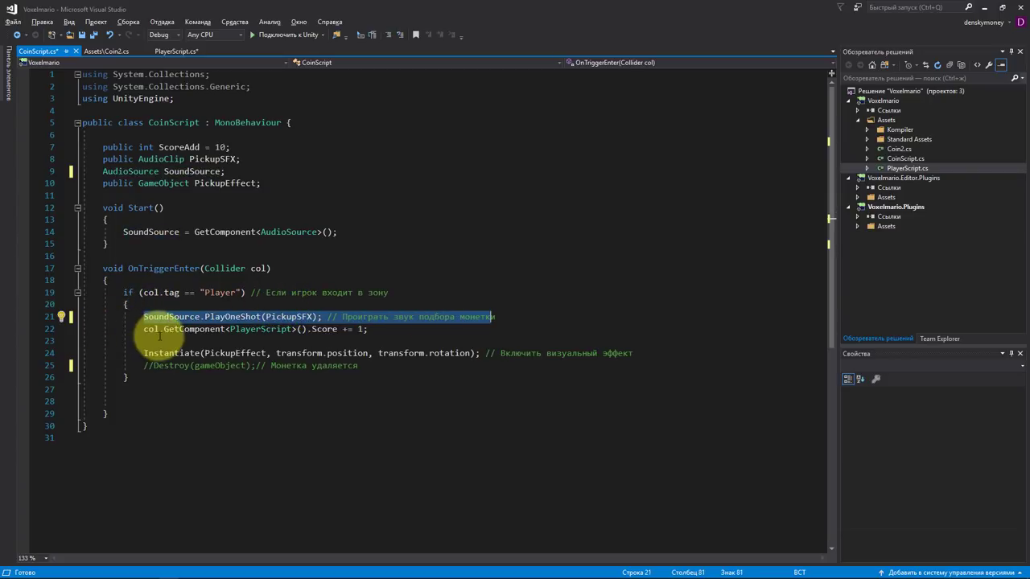
left_click_drag(144, 330, 363, 338)
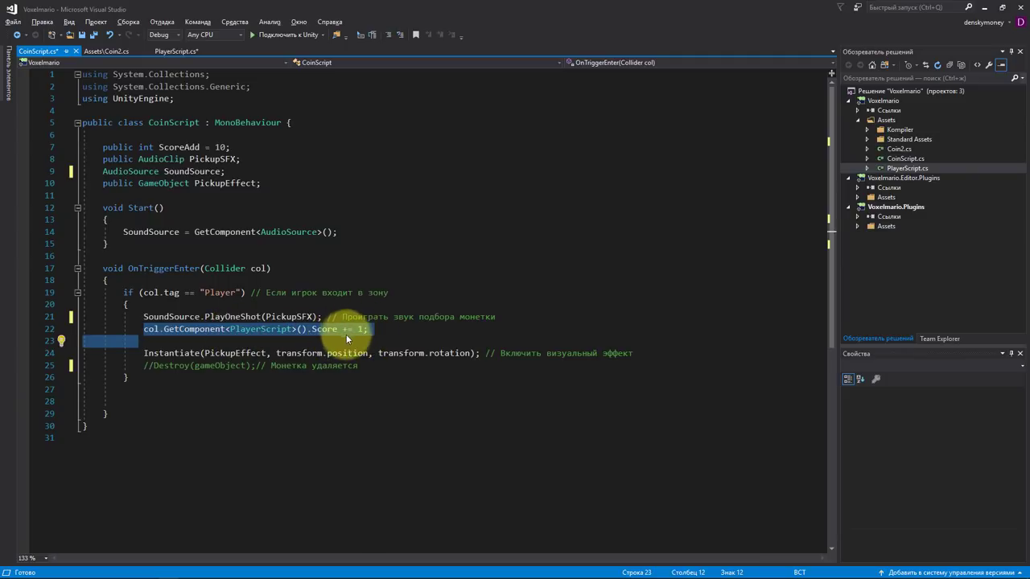
left_click(144, 354)
left_click_drag(144, 354, 483, 359)
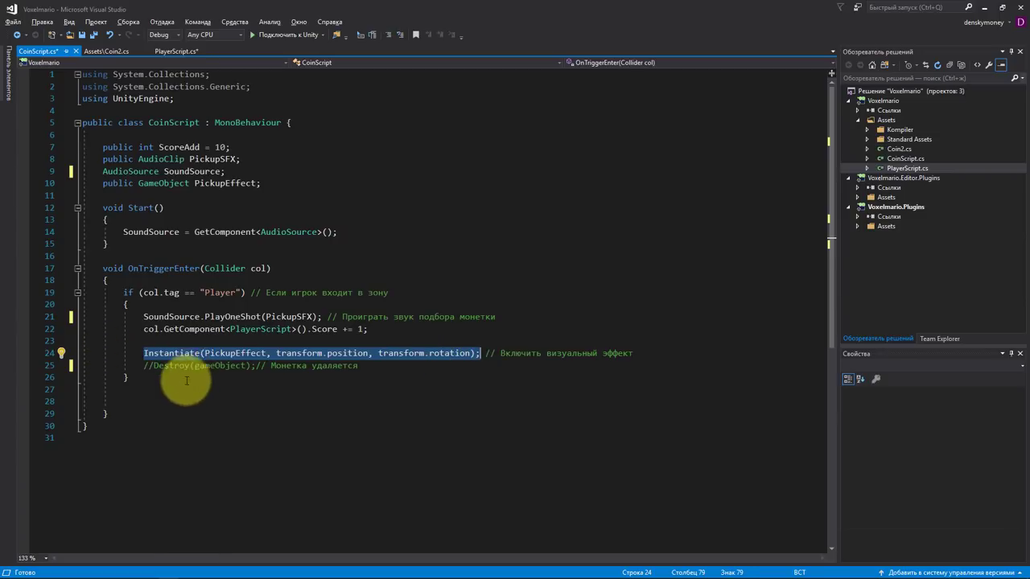
left_click(149, 387)
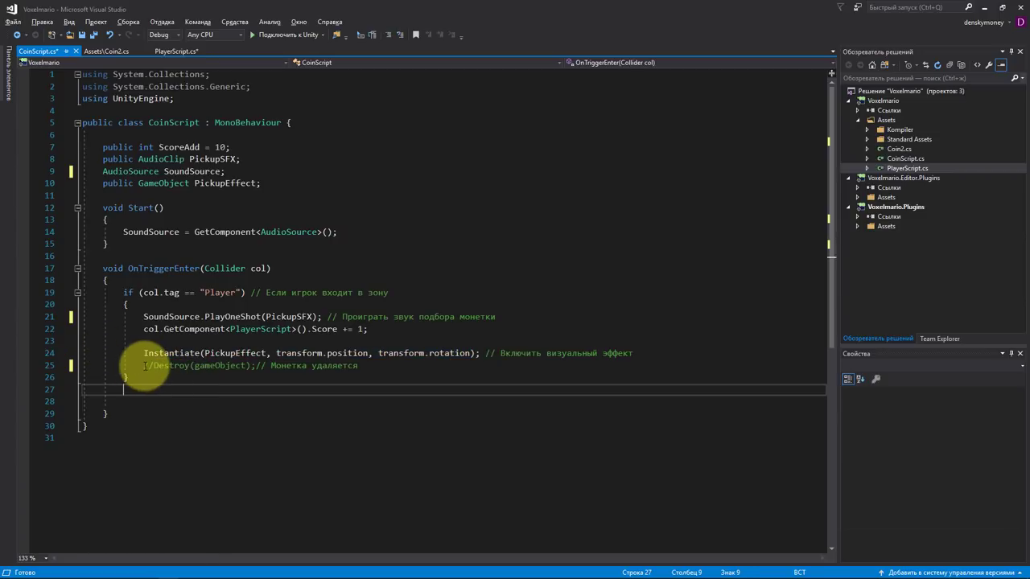
left_click_drag(144, 366, 153, 366)
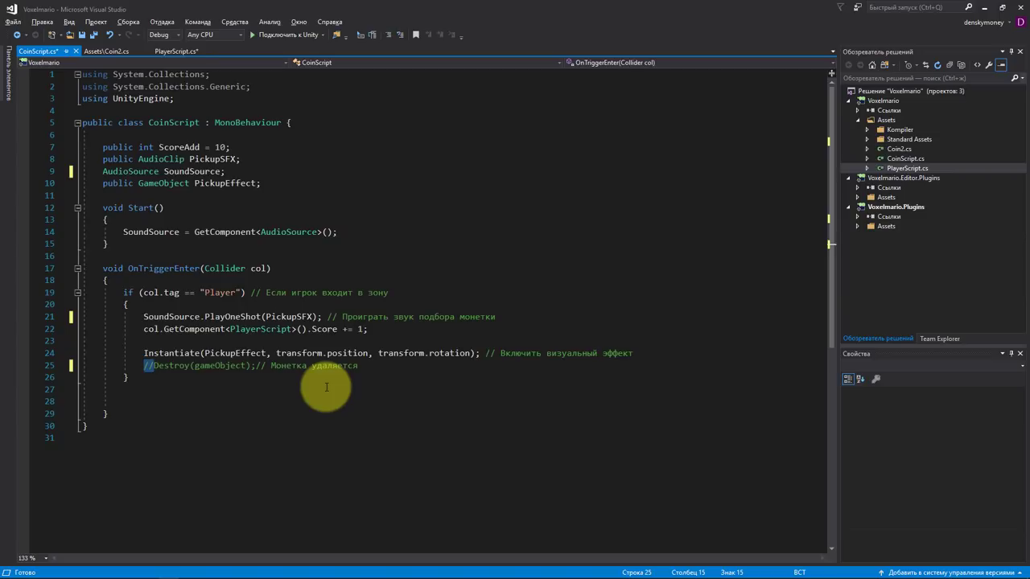
key("ctrl+s")
Step: Run the game in Unity to try collecting coins, then stop it
key("alt+Tab")
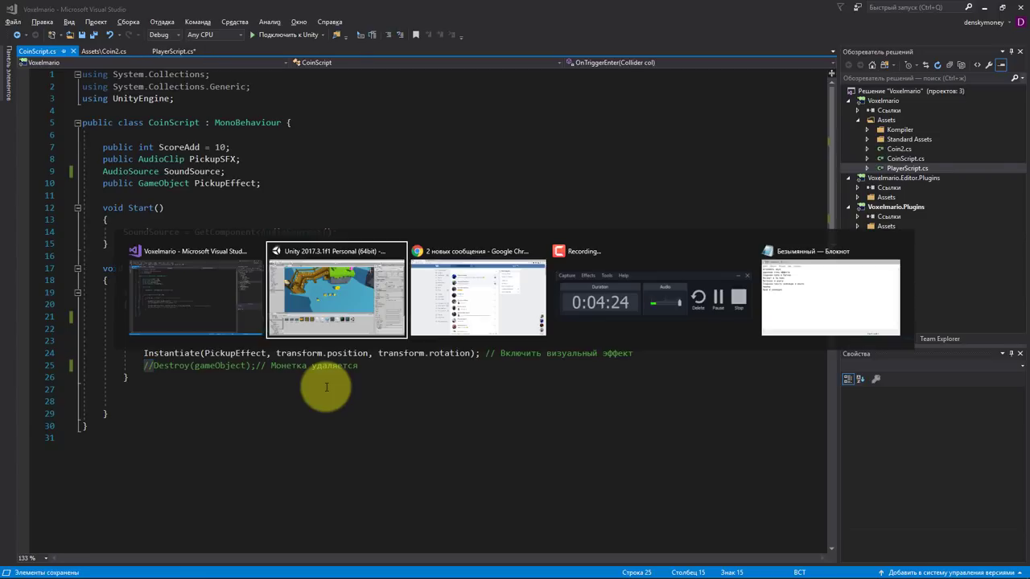
left_click(499, 36)
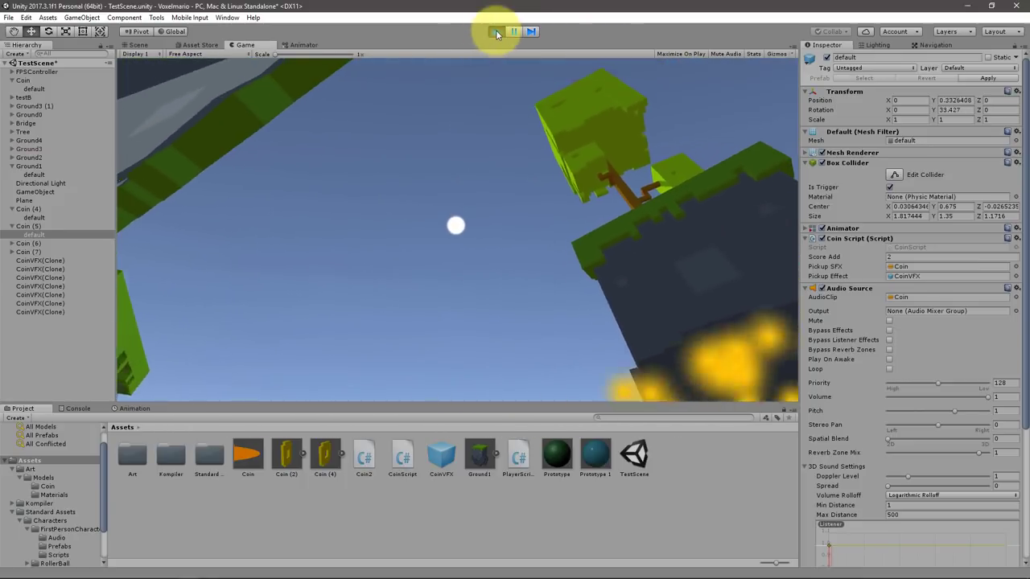
left_click(496, 32)
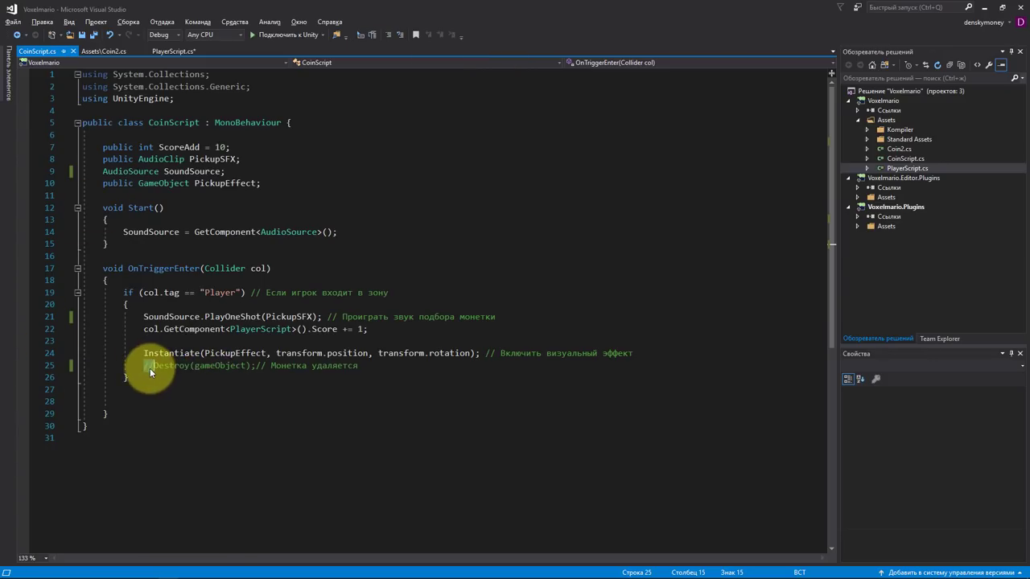
Step: Uncomment Destroy and change it to Destroy(gameObject,0.5f), then return to Unity
key("Delete")
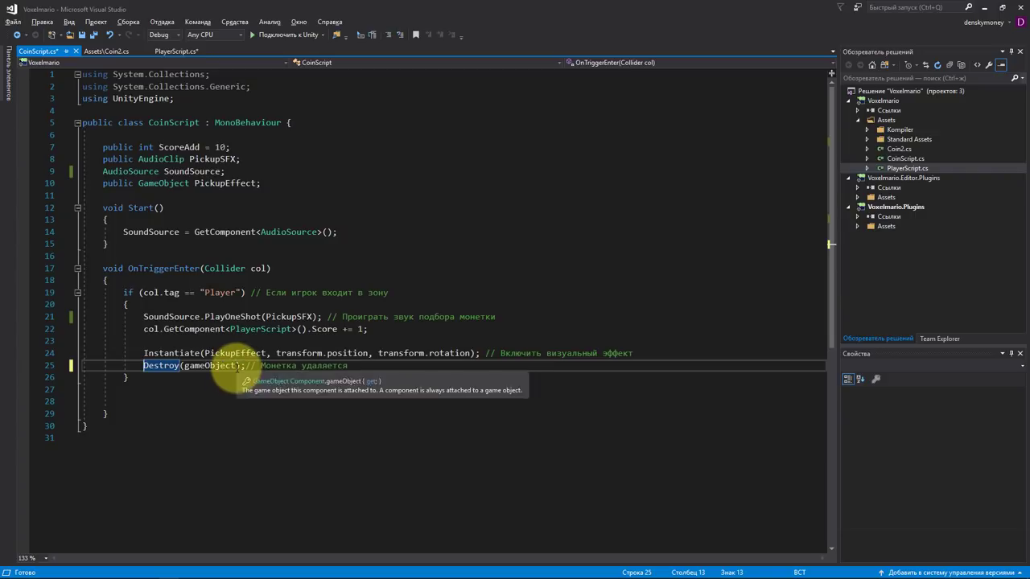
double_click(217, 366)
type(",")
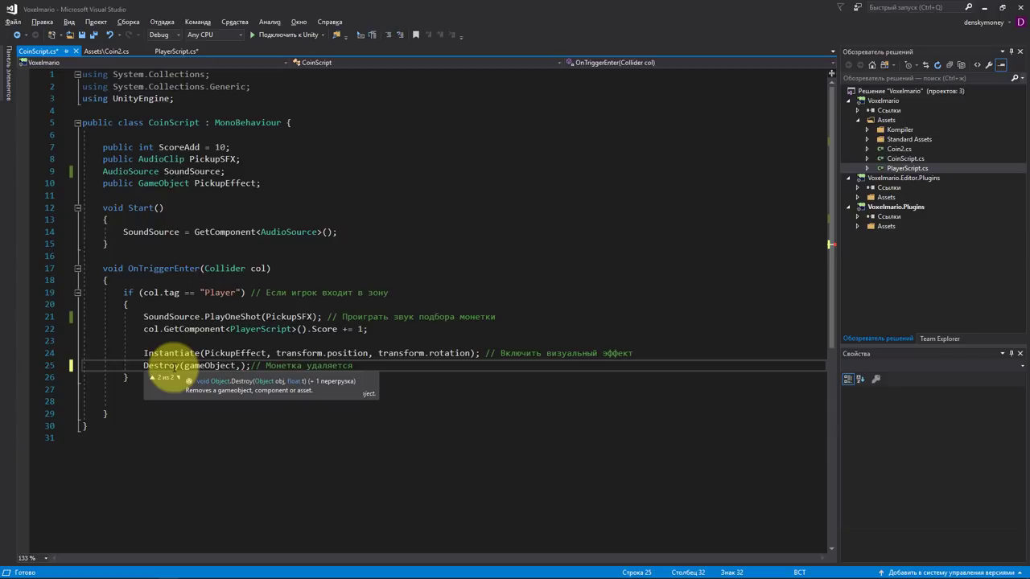
type("0.5f")
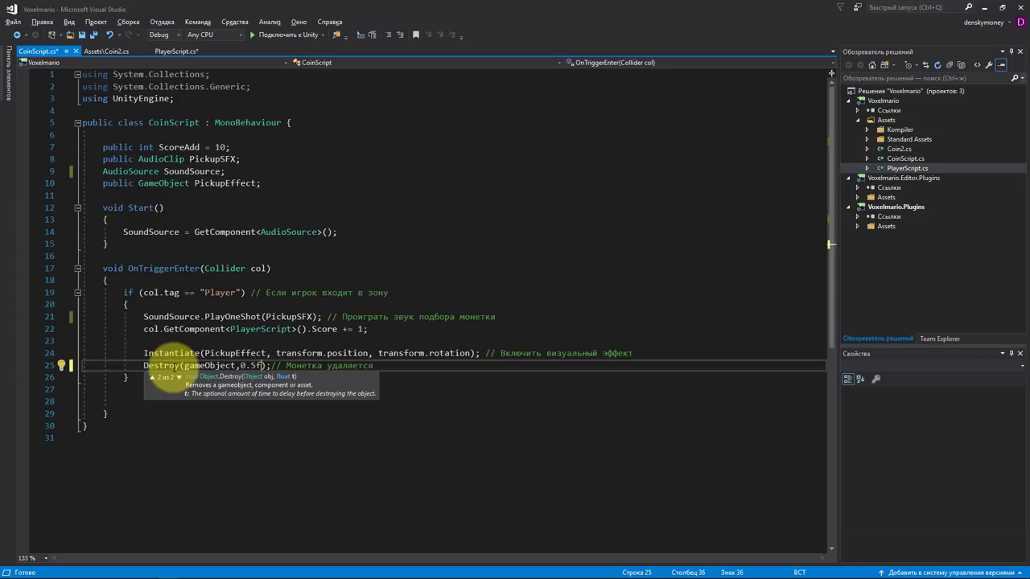
key("alt+Tab")
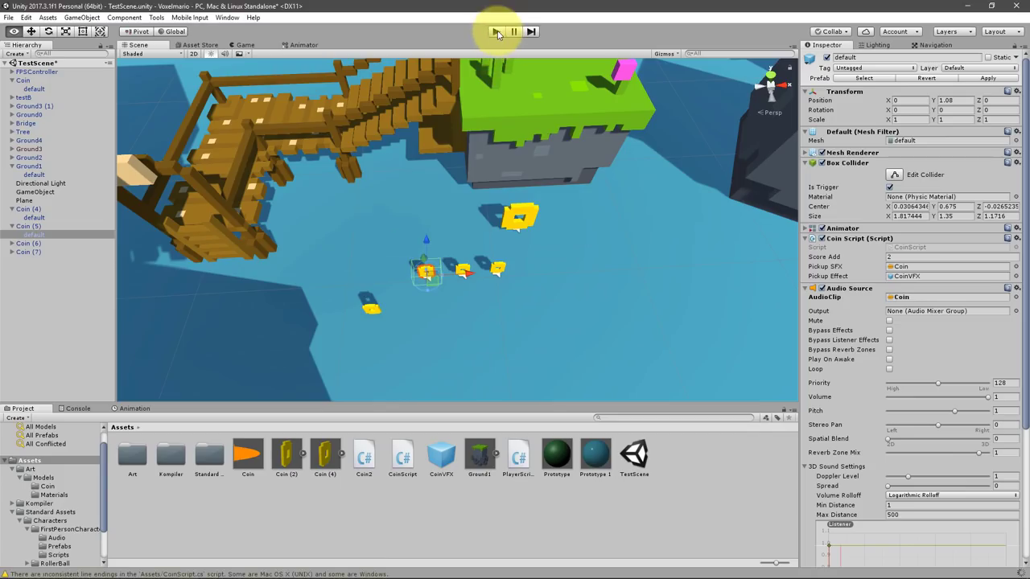
Step: Play-test coin pickup, watching FPSController's Player Script Score reach 5, then stop the game
left_click(497, 33)
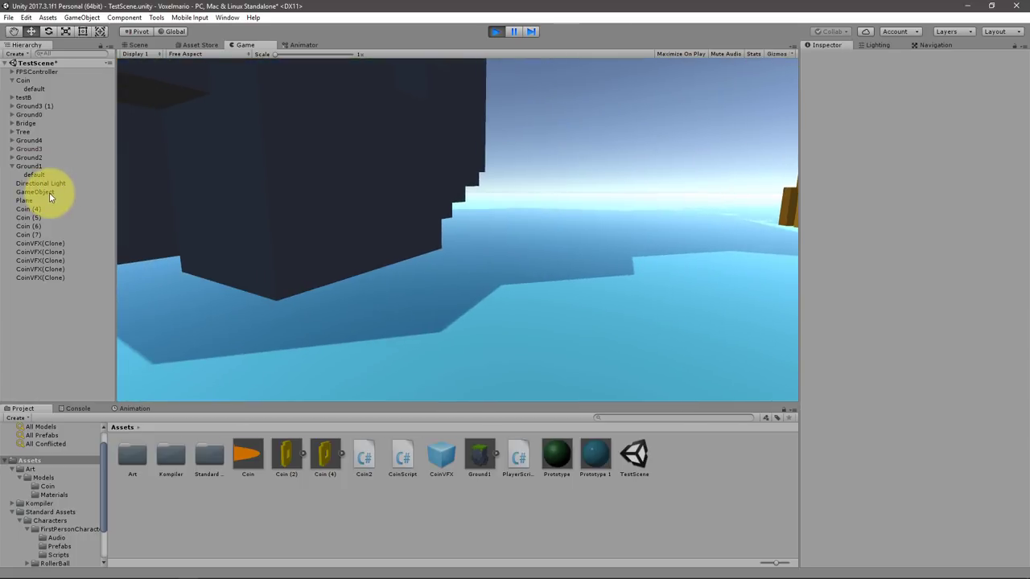
left_click(49, 192)
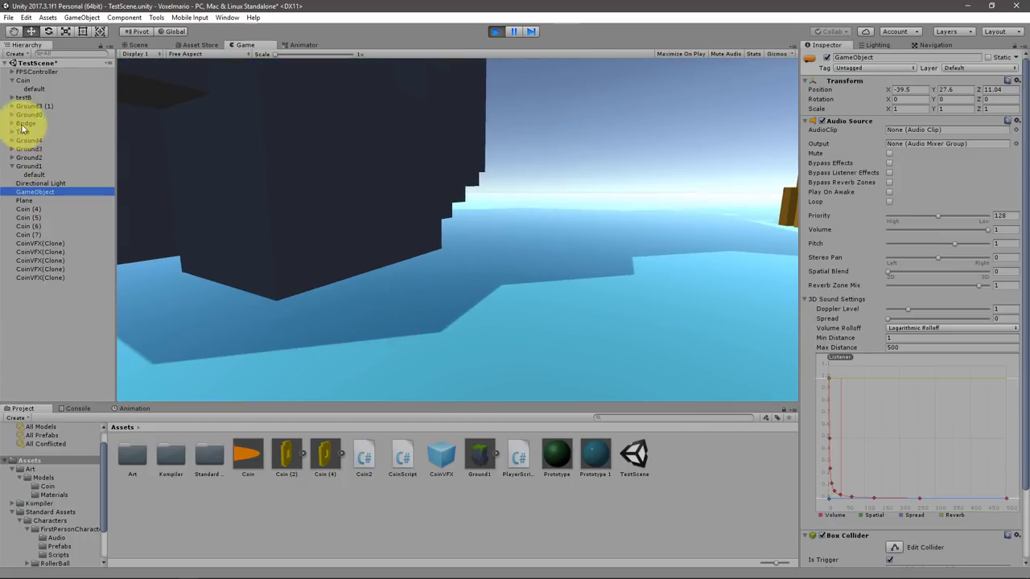
left_click(46, 73)
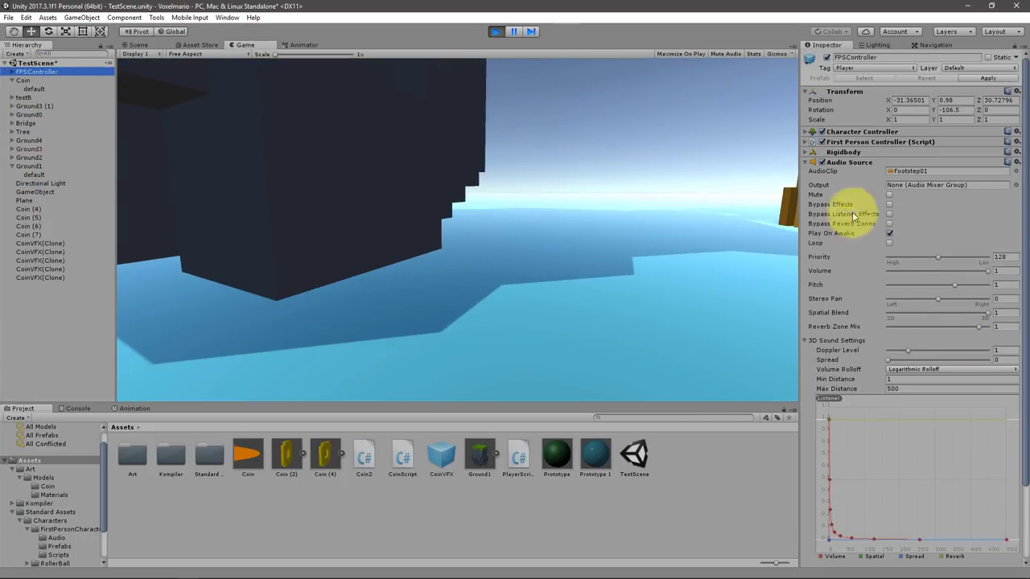
left_click(851, 162)
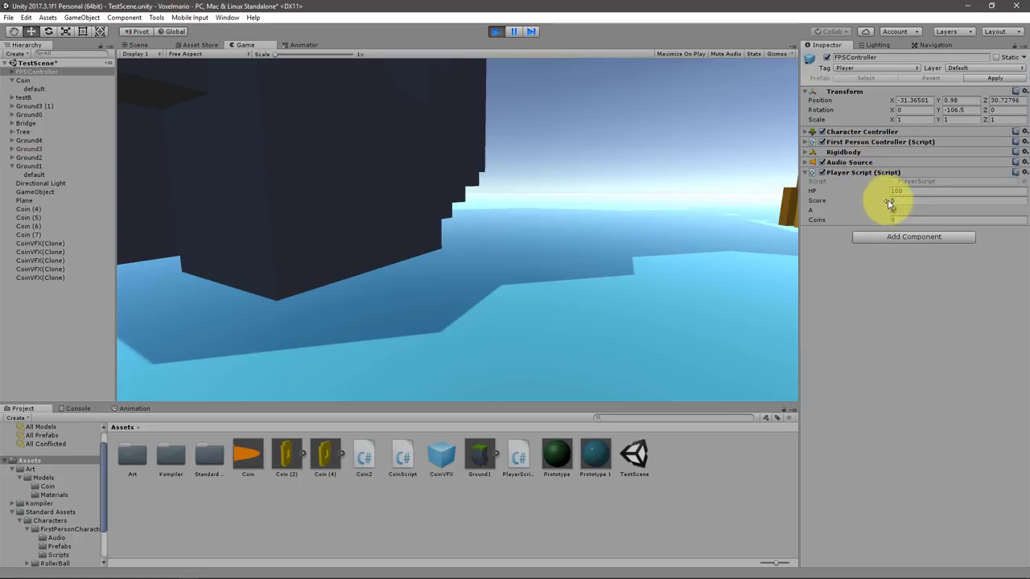
left_click(460, 222)
mouse_move(459, 222)
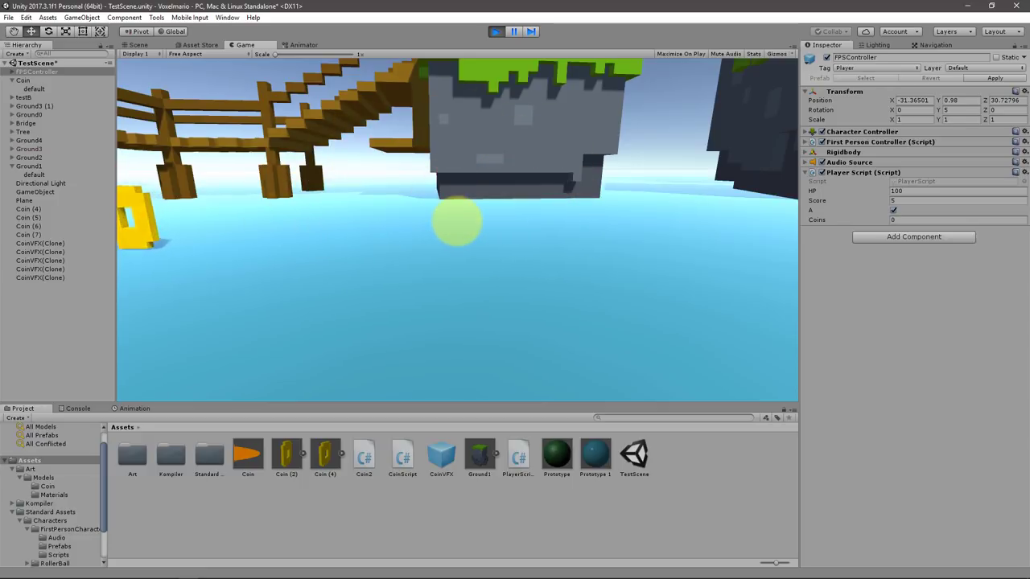
mouse_move(315, 98)
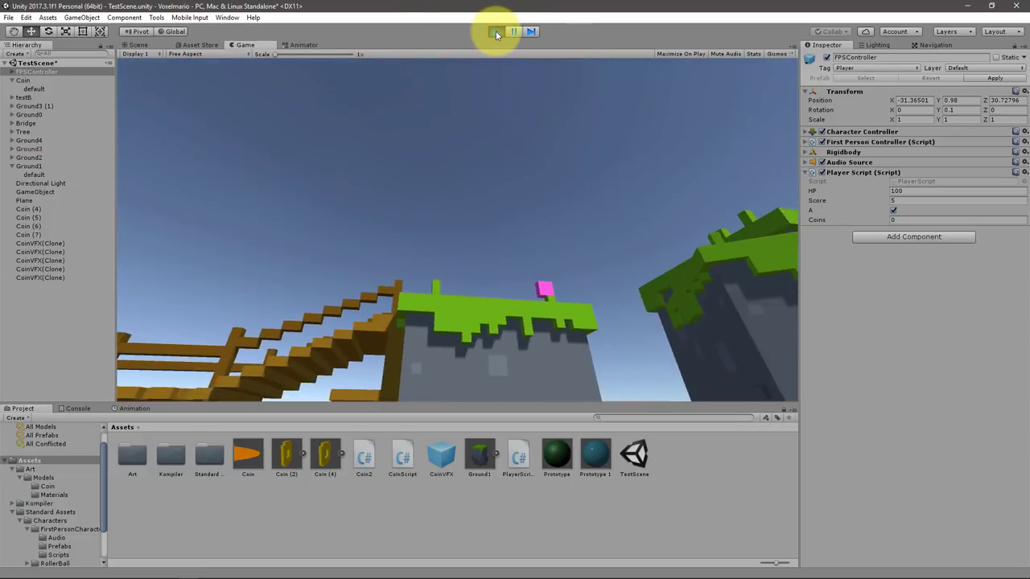
left_click(496, 32)
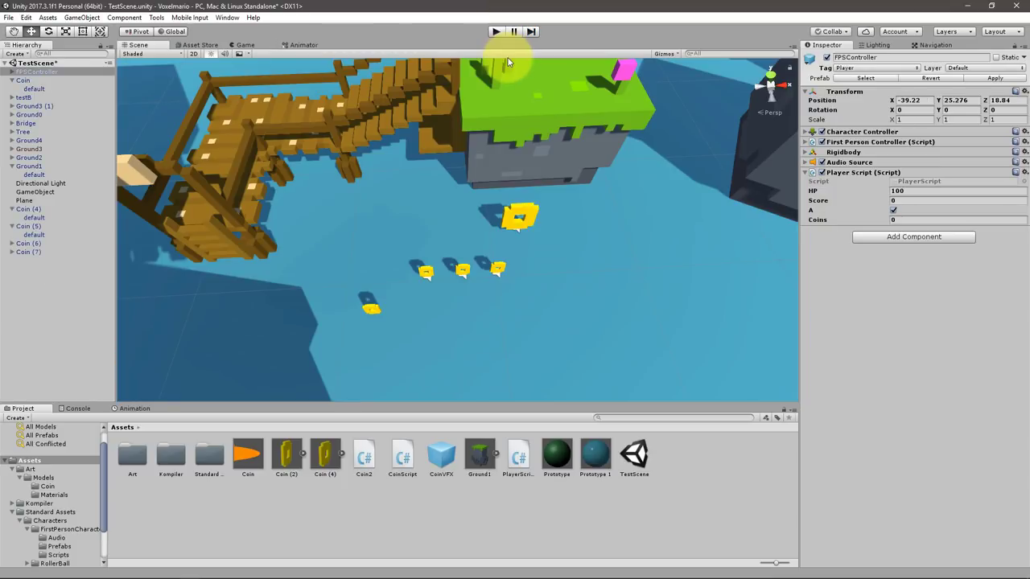
Step: Prefix the Instantiate call on line 24 with 'GameObject VFX = ' to store the spawned effect
key("alt+Tab")
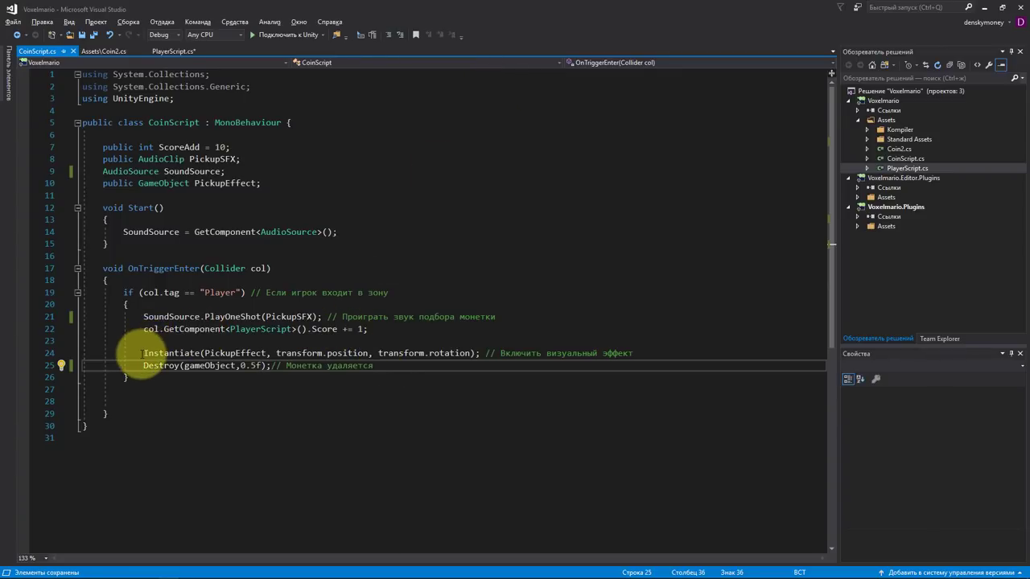
left_click_drag(144, 354, 481, 352)
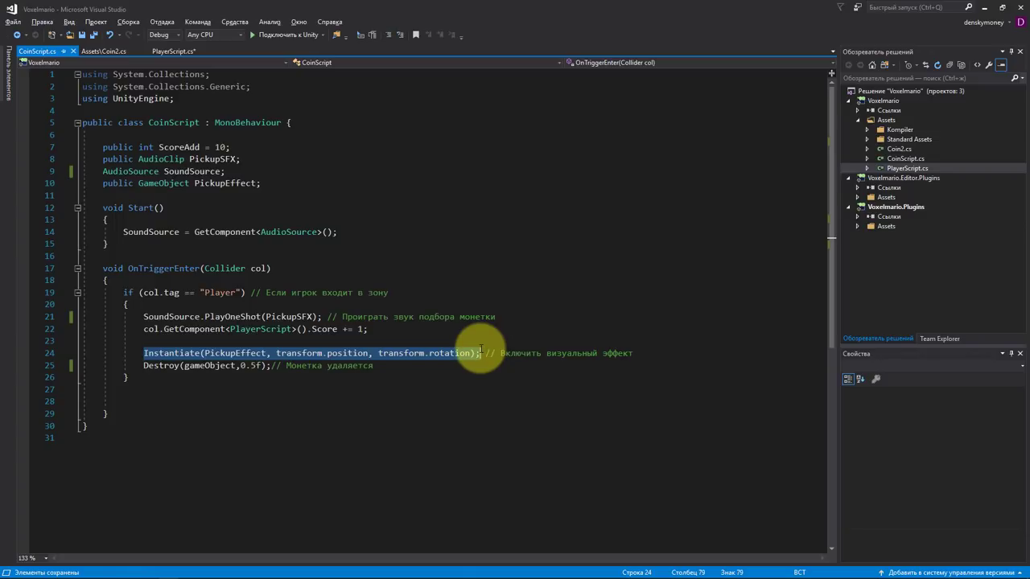
left_click(145, 354)
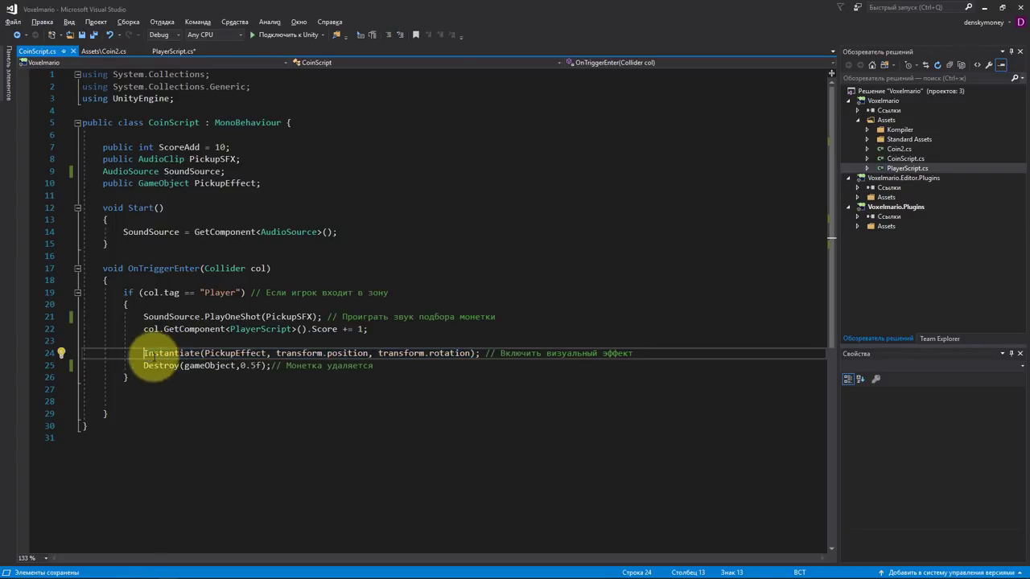
type("Game")
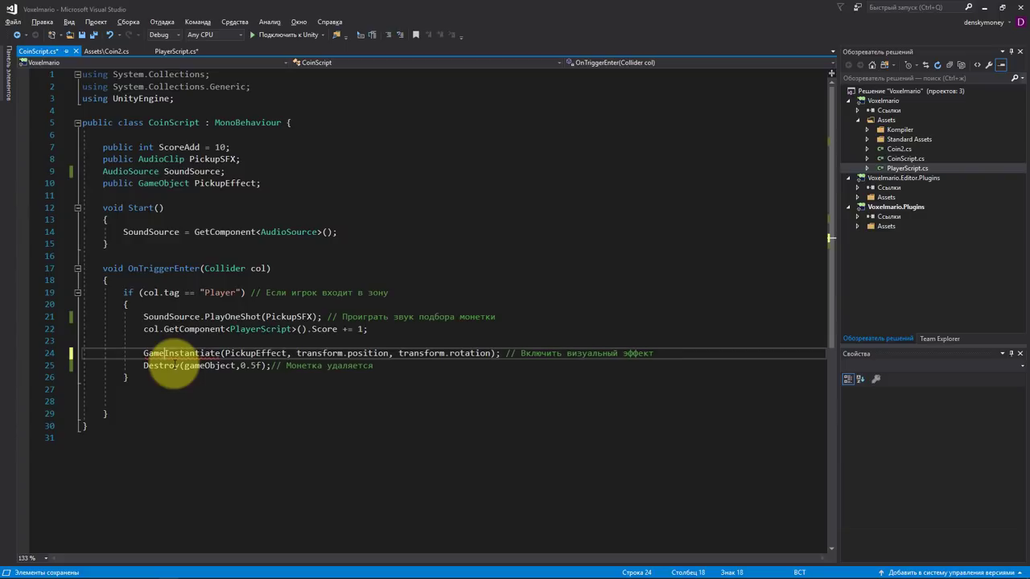
type("I")
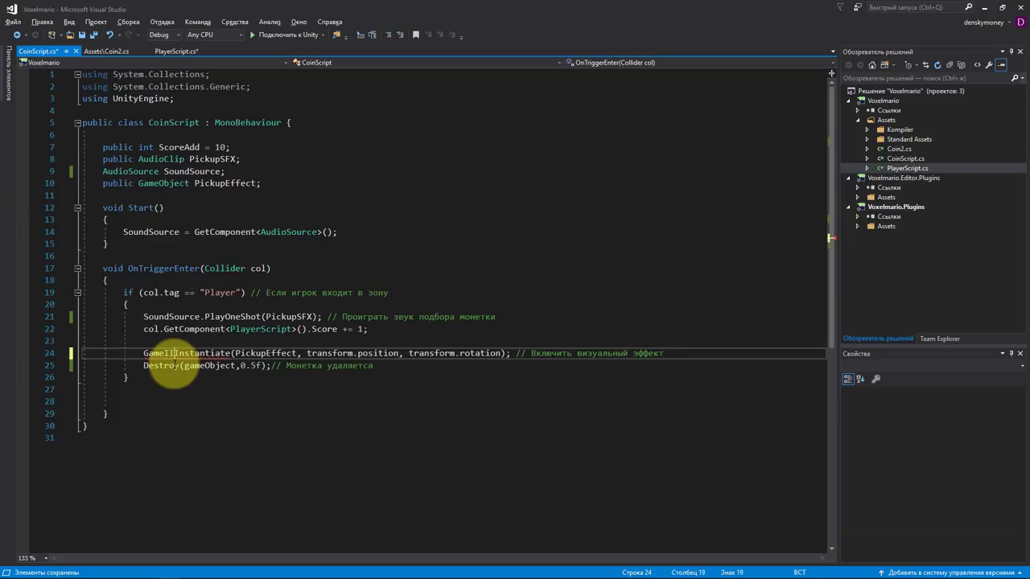
key("BackSpace")
type("Object =")
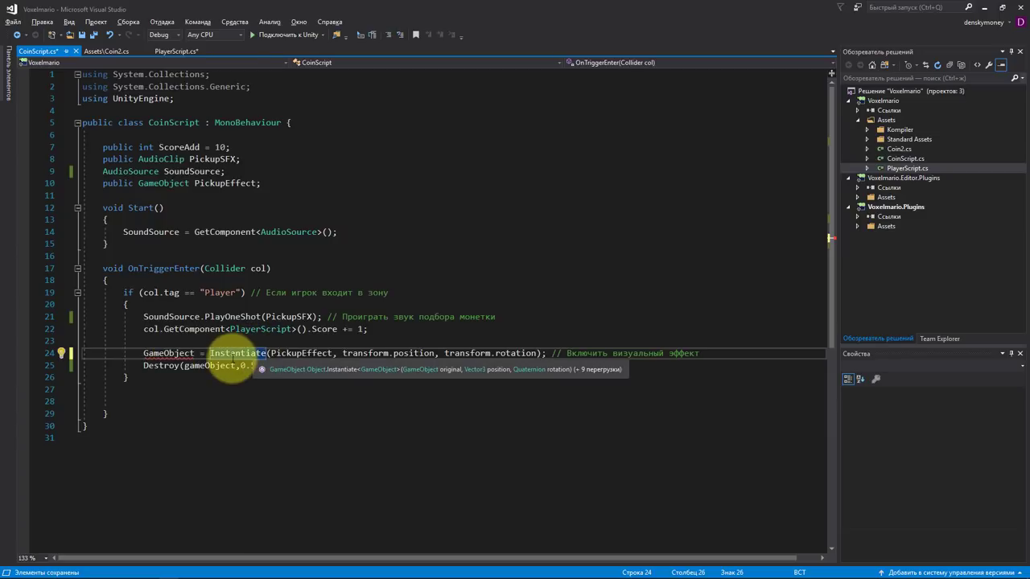
key("Left")
key("Left")
key("Left")
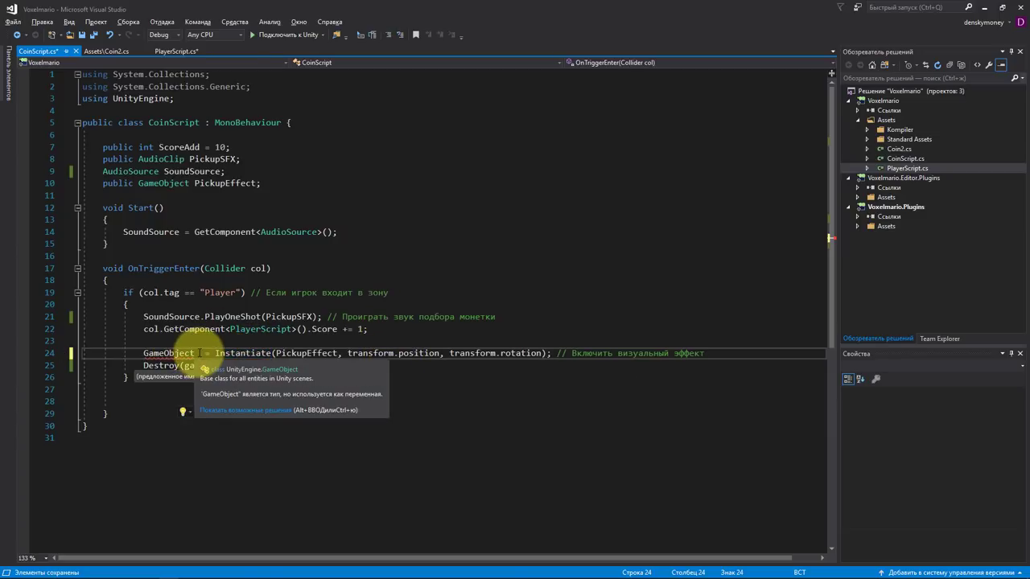
key("Escape")
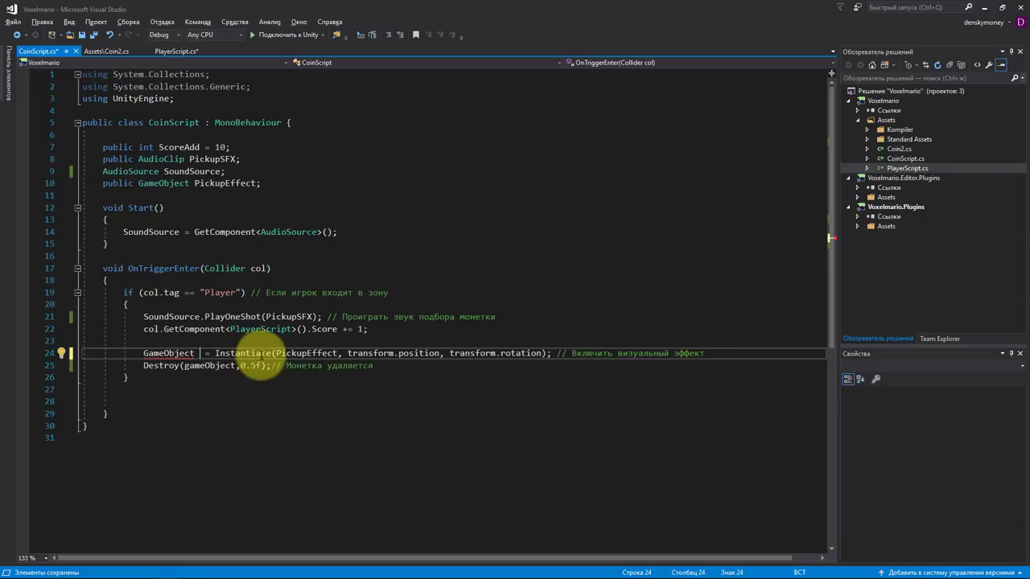
mouse_move(174, 359)
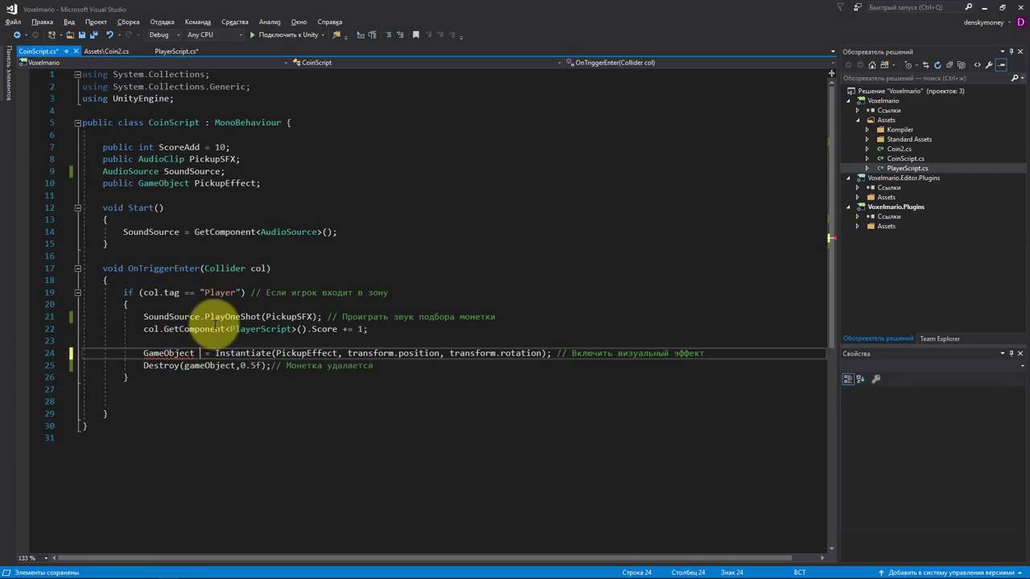
type("VFX")
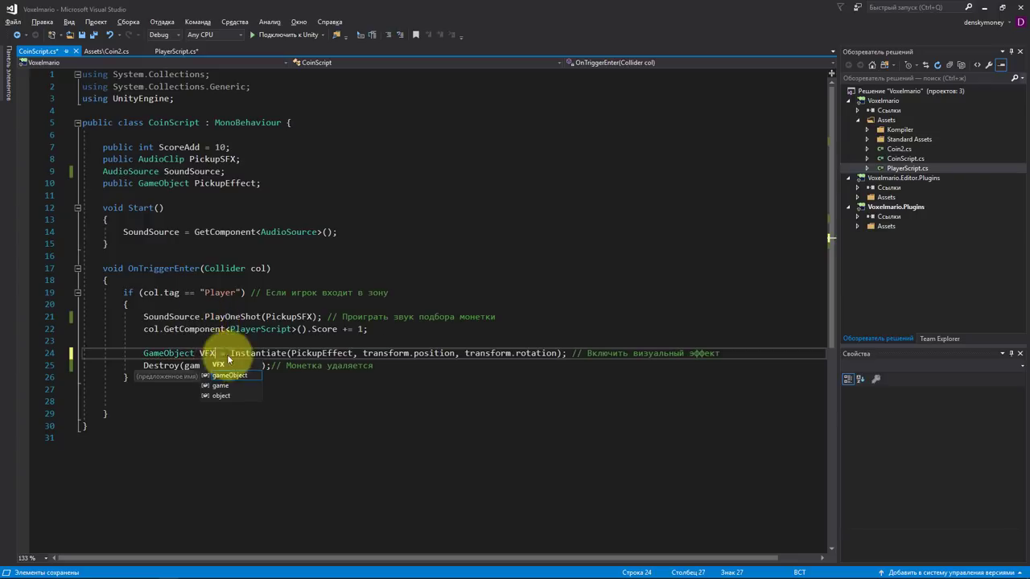
type("eObject,0.5f")
left_click(409, 380)
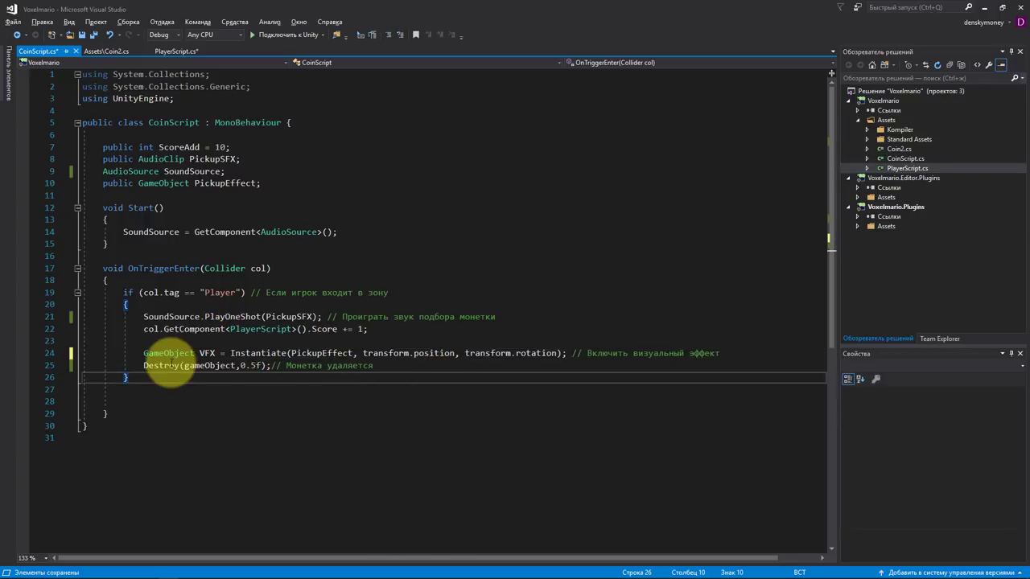
left_click(144, 369)
Step: Add a new line 25 reading Destroy(VFX, 1f); so the effect is removed after one second
key("Return")
key("Up")
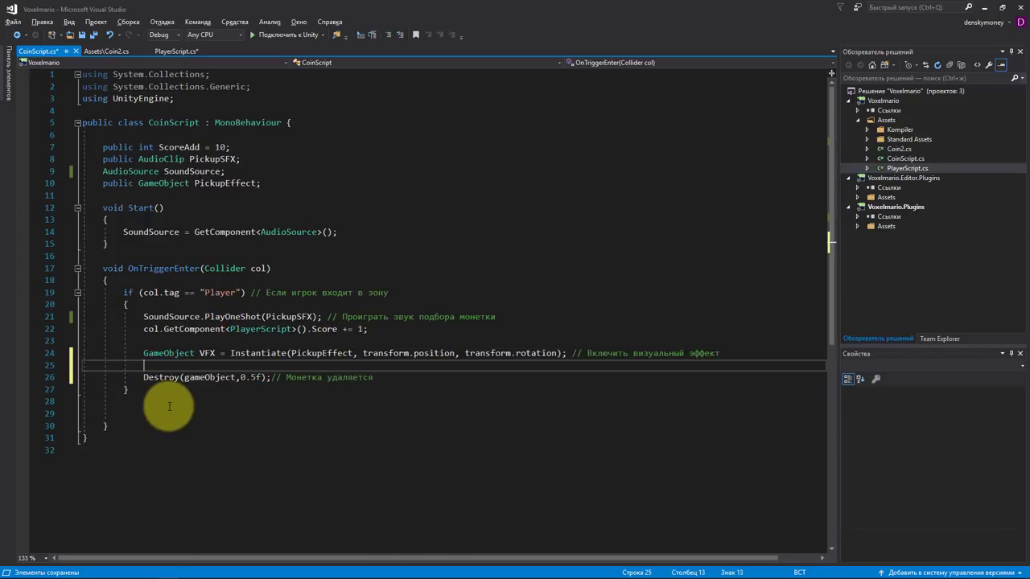
type("De")
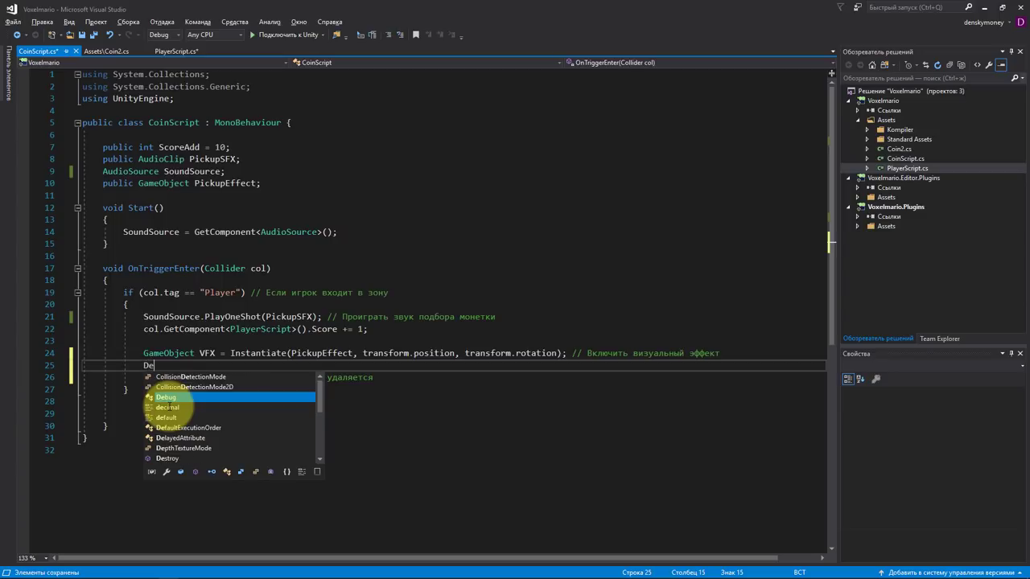
type("stroy")
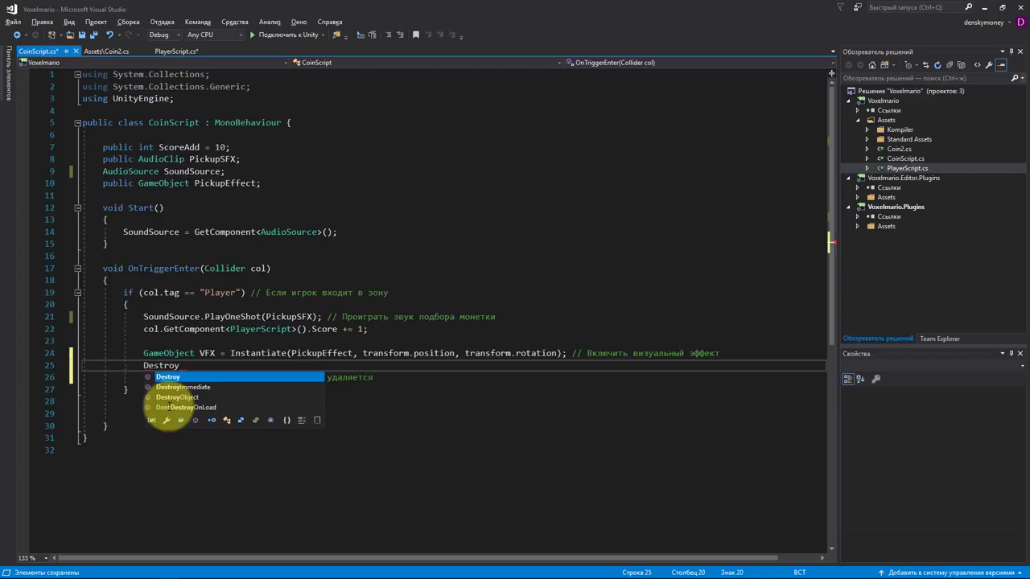
type("()")
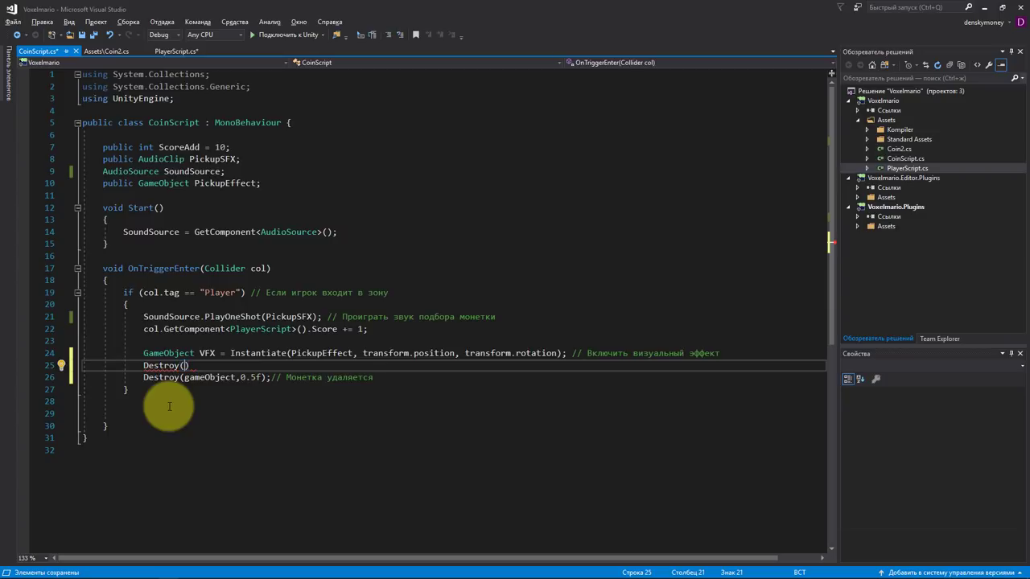
left_click(212, 354)
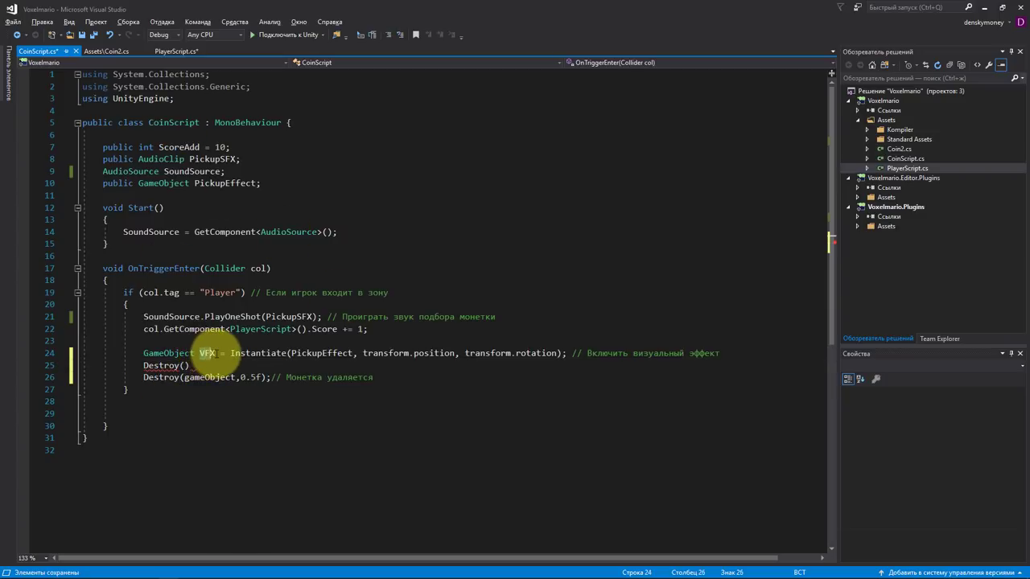
left_click(186, 365)
type("VFX")
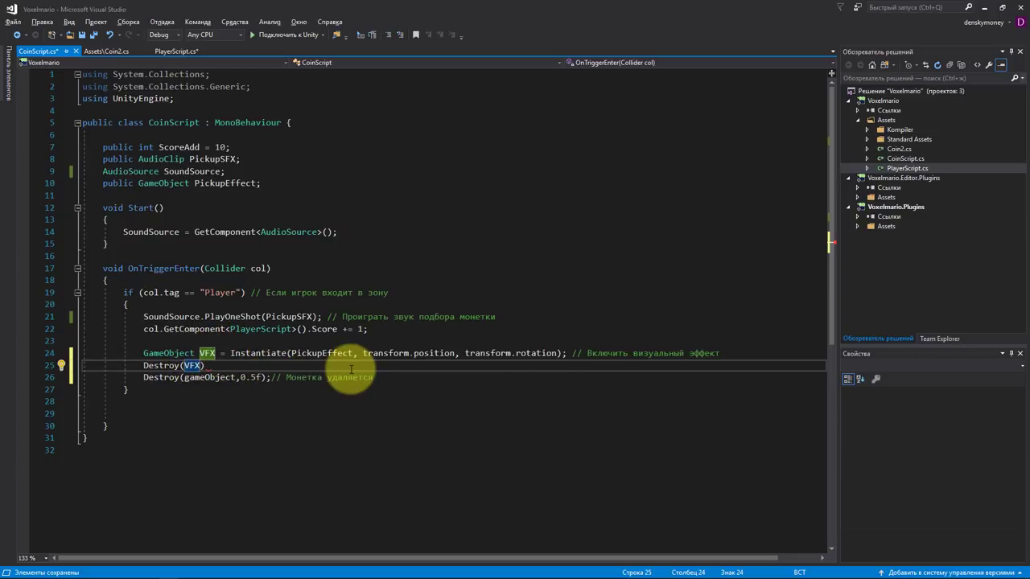
type(",1f")
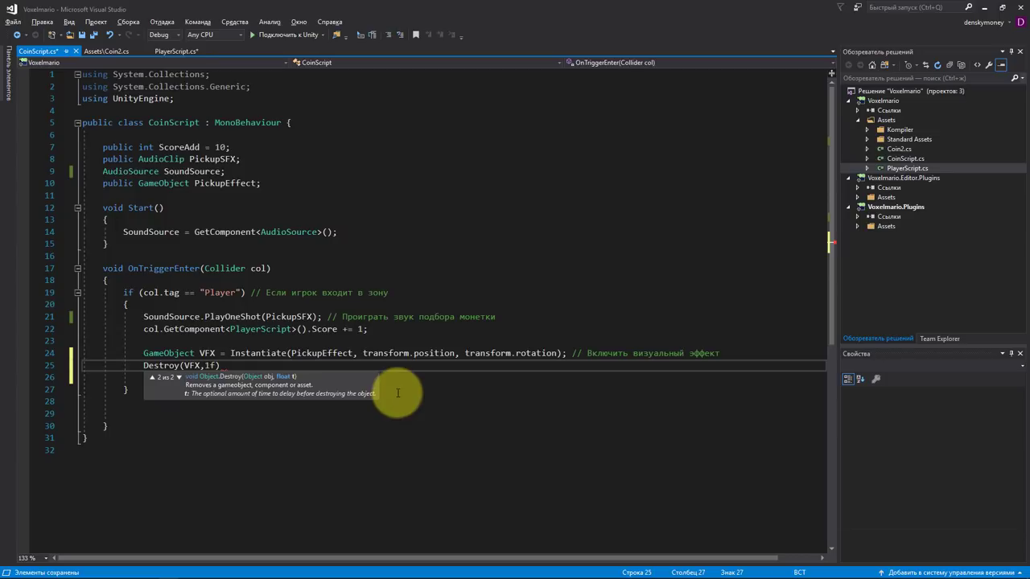
type(");")
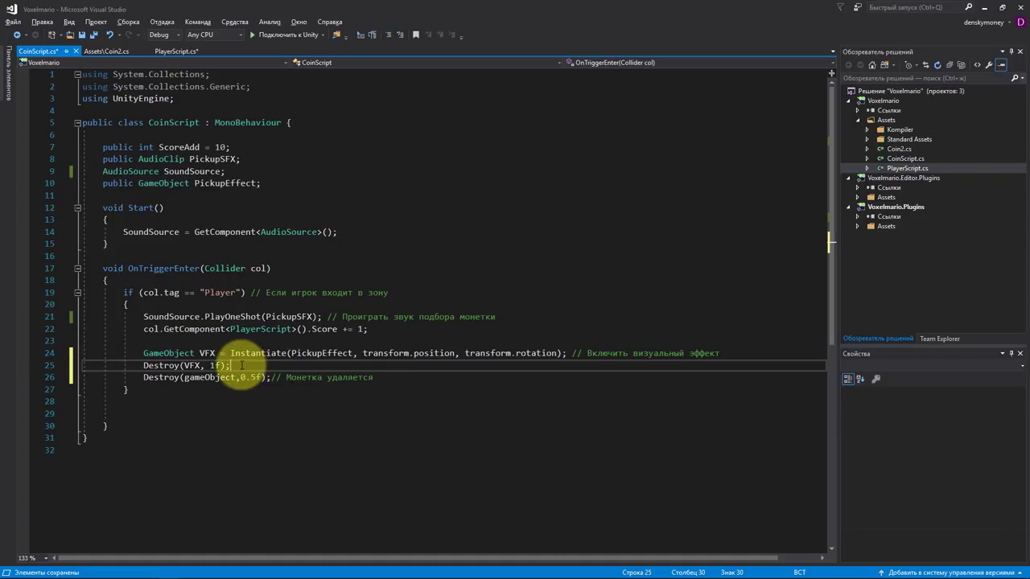
mouse_move(230, 366)
left_mouse_down()
mouse_move(140, 377)
mouse_move(141, 366)
left_mouse_up()
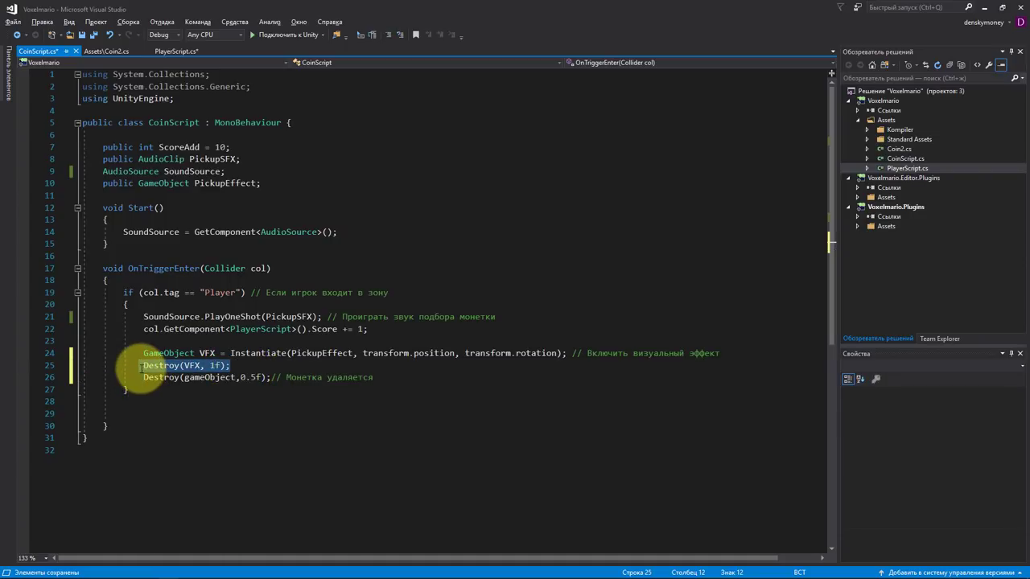
left_click(273, 366)
Step: Save CoinScript and walk the player through the level, collecting coins until Score is 3
key("ctrl+s")
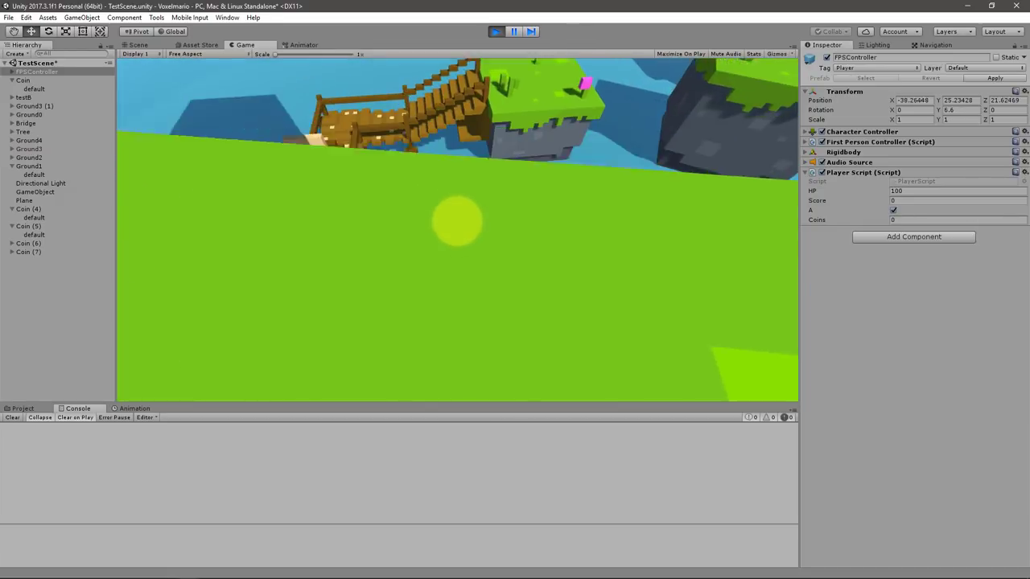
key("w")
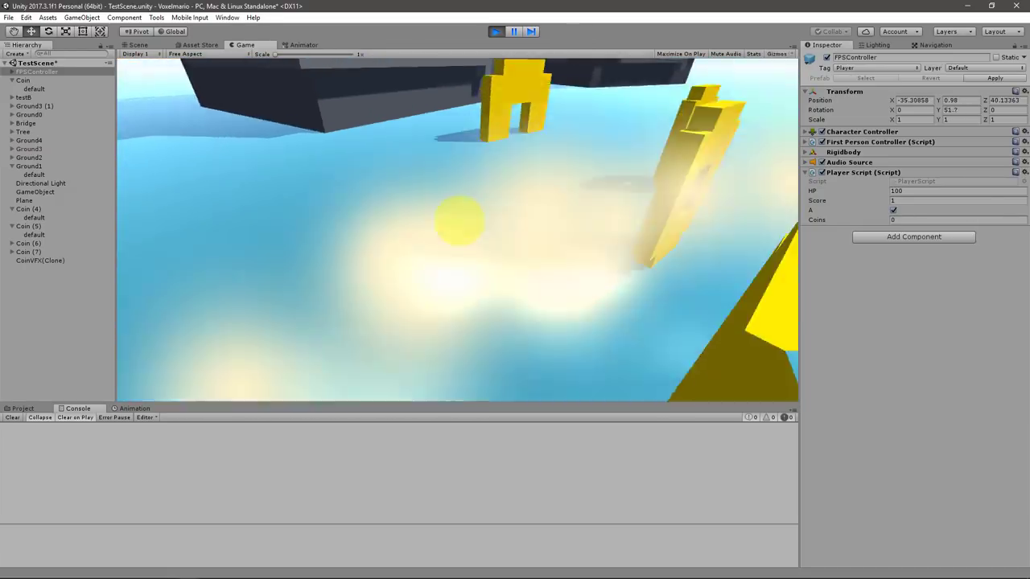
key("w")
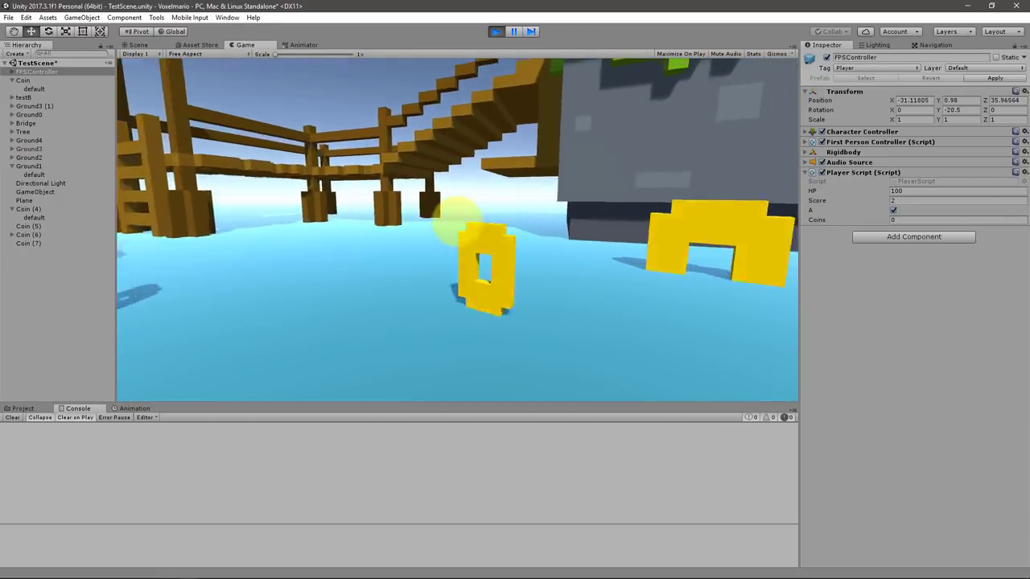
key("s")
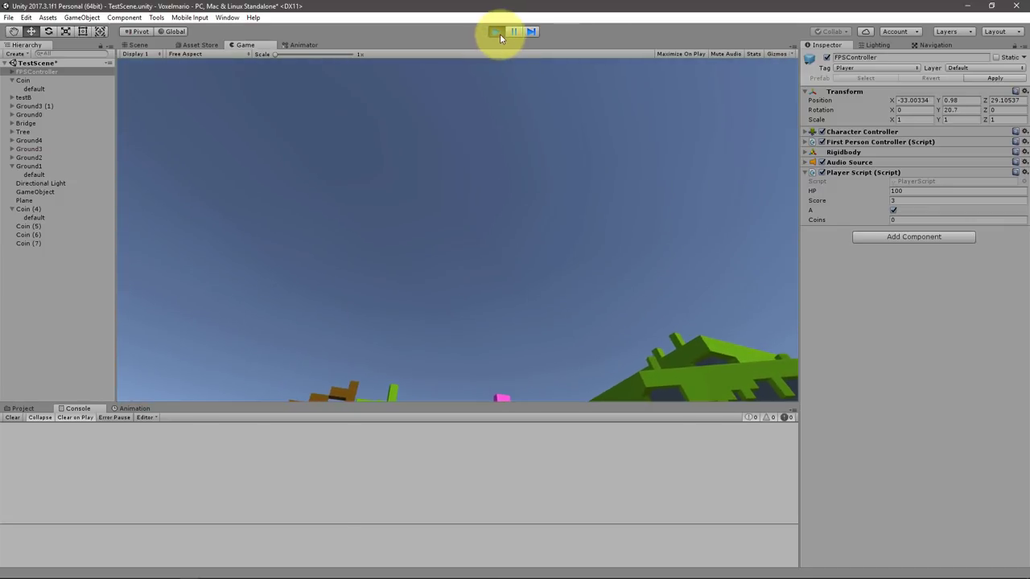
Step: Stop the play-test, change the coin's Destroy delay from 0.5f to 1f, and save CoinScript
left_click(498, 34)
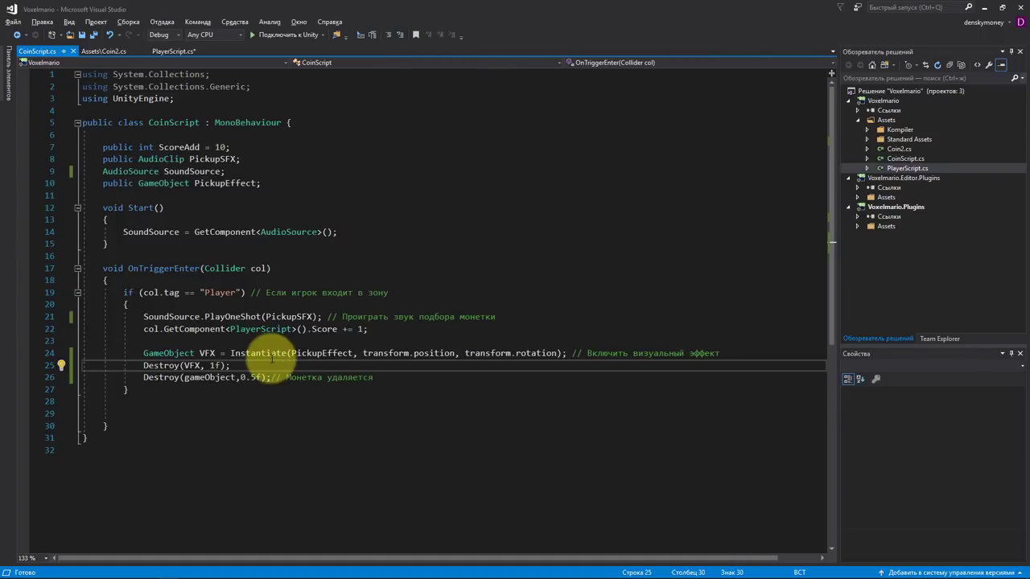
left_click(240, 377)
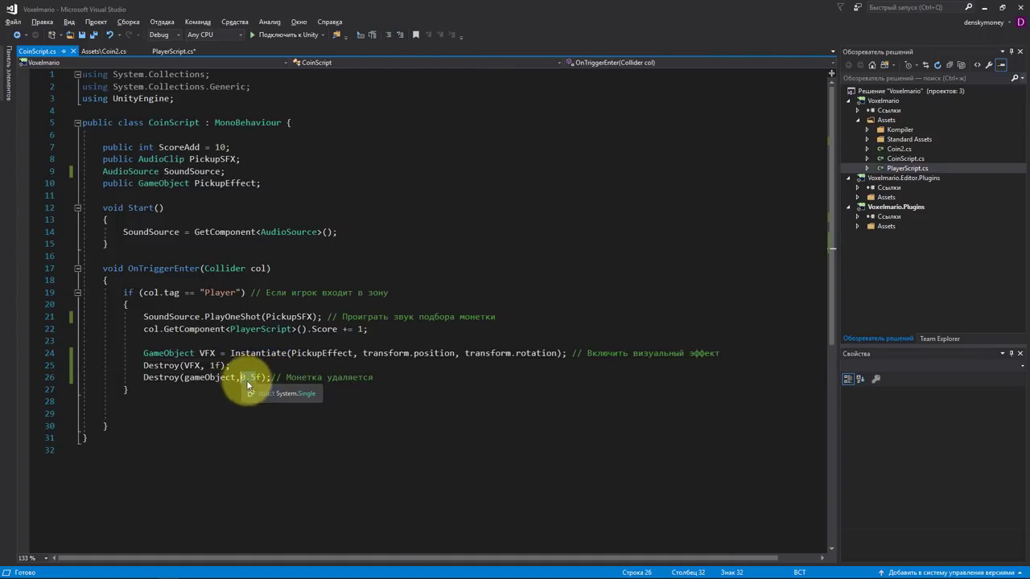
type("1")
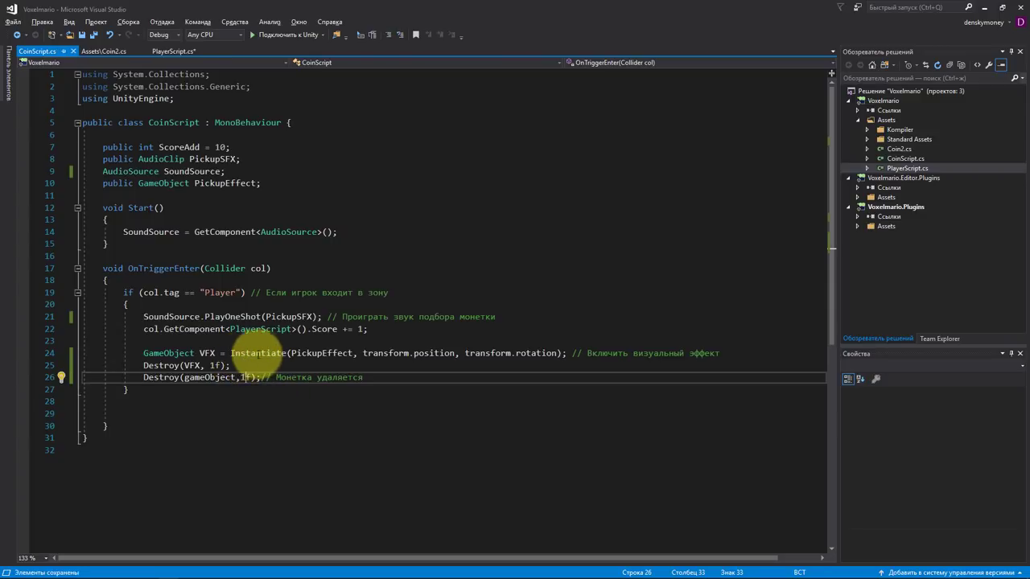
key("ctrl+s")
key("alt+Tab")
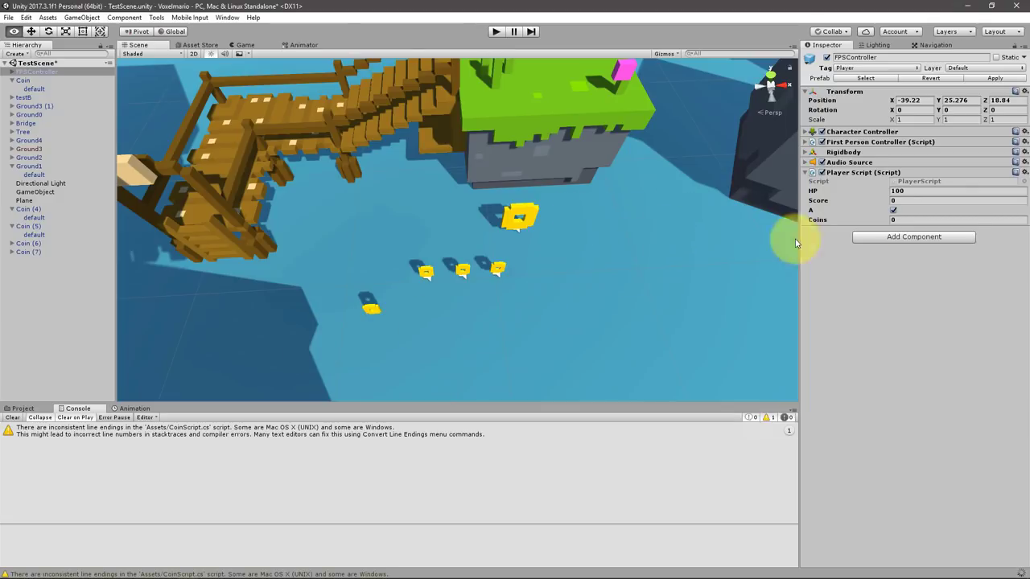
Step: Place a CoinVFX prefab instance next to Coin (5) in the scene and frame the view on it
left_click(429, 272)
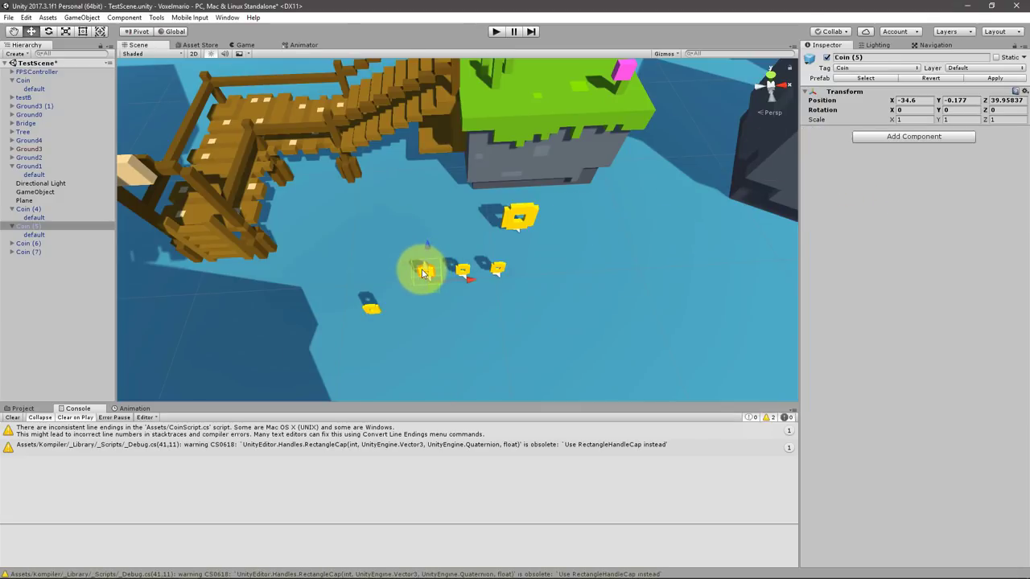
left_click(24, 409)
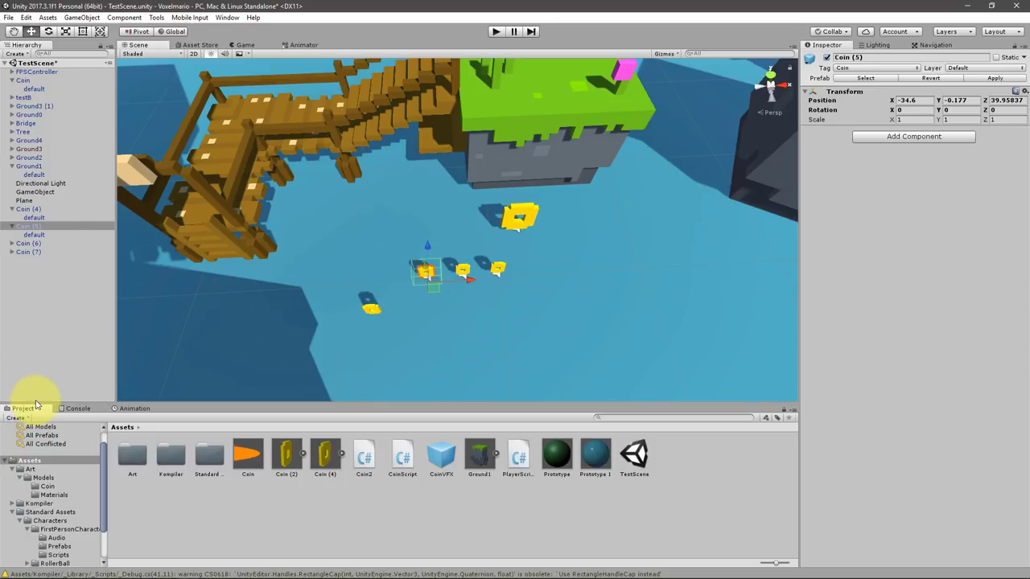
left_click(445, 463)
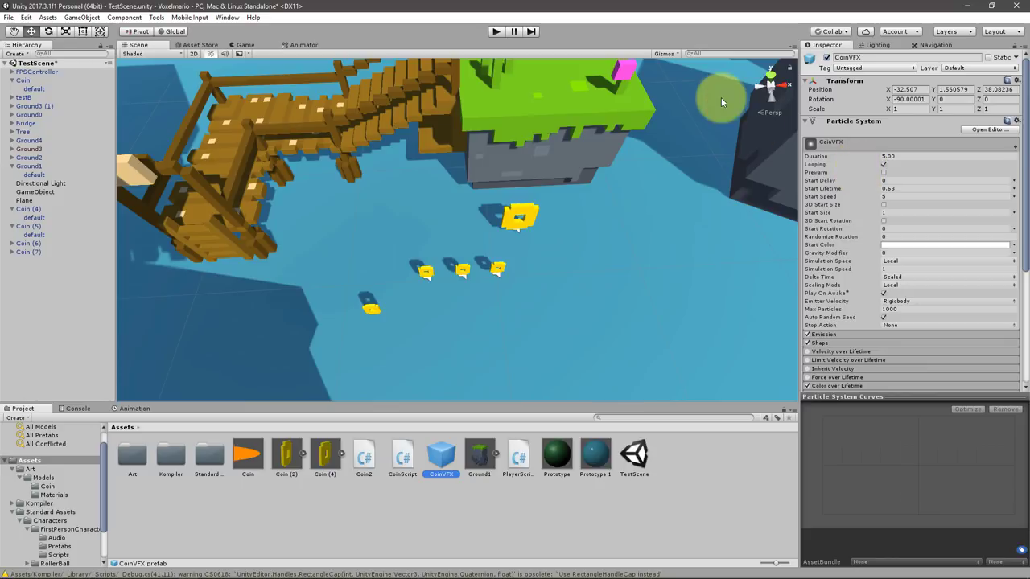
mouse_move(441, 454)
left_mouse_down()
mouse_move(551, 302)
mouse_move(668, 274)
left_mouse_up()
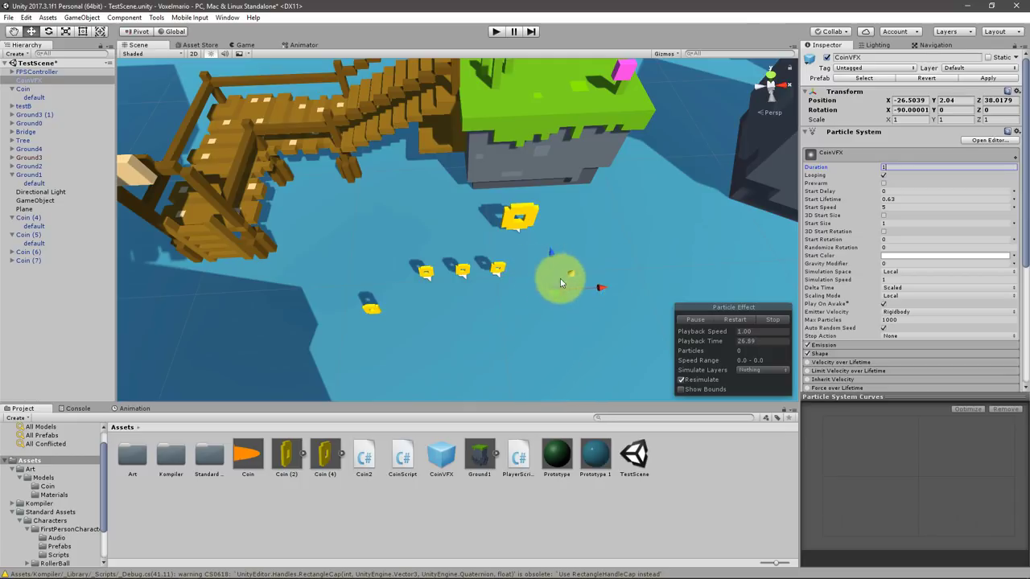
scroll(595, 295, "up", 3)
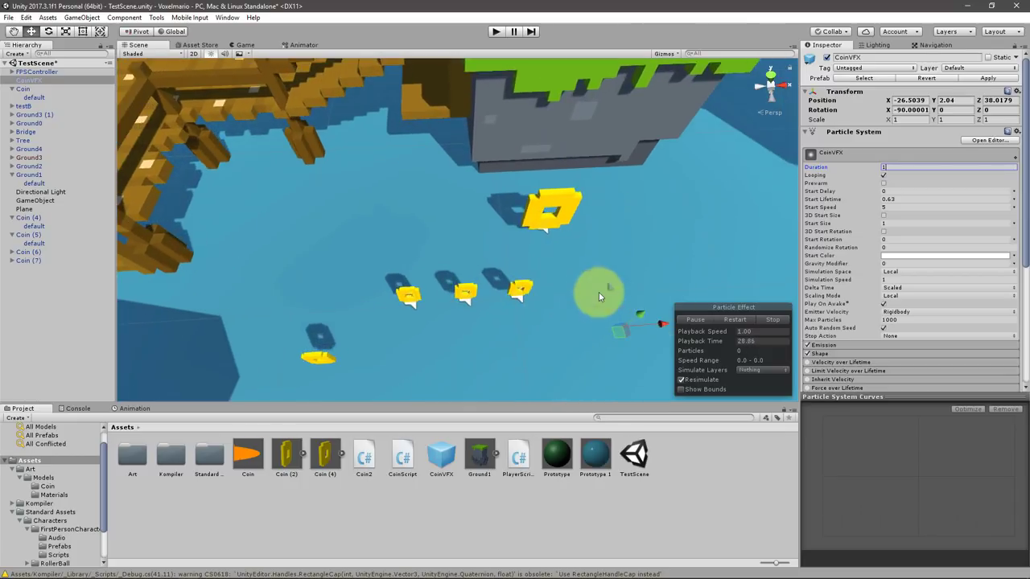
key("f")
scroll(865, 322, "down", 2)
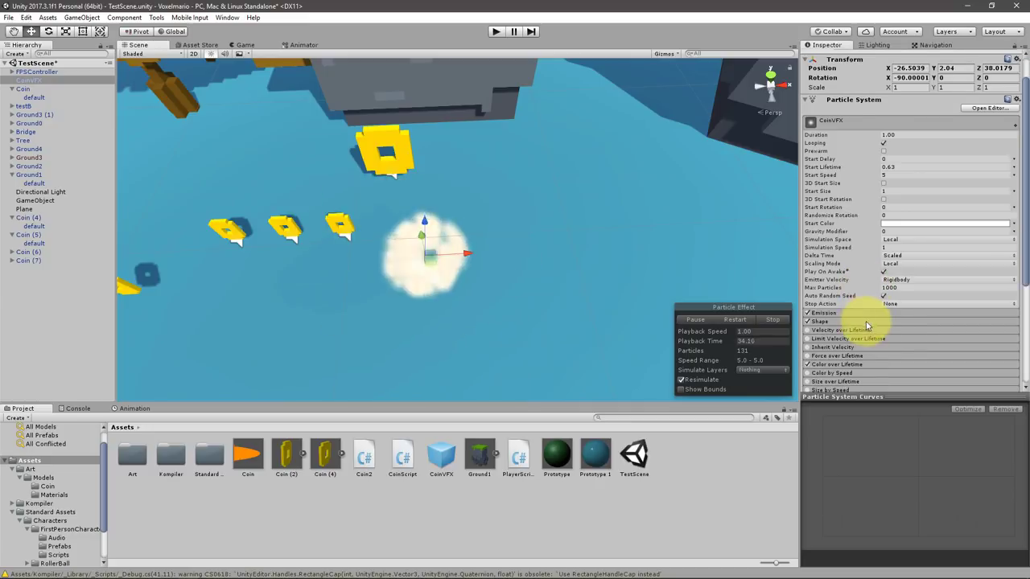
scroll(865, 321, "down", 2)
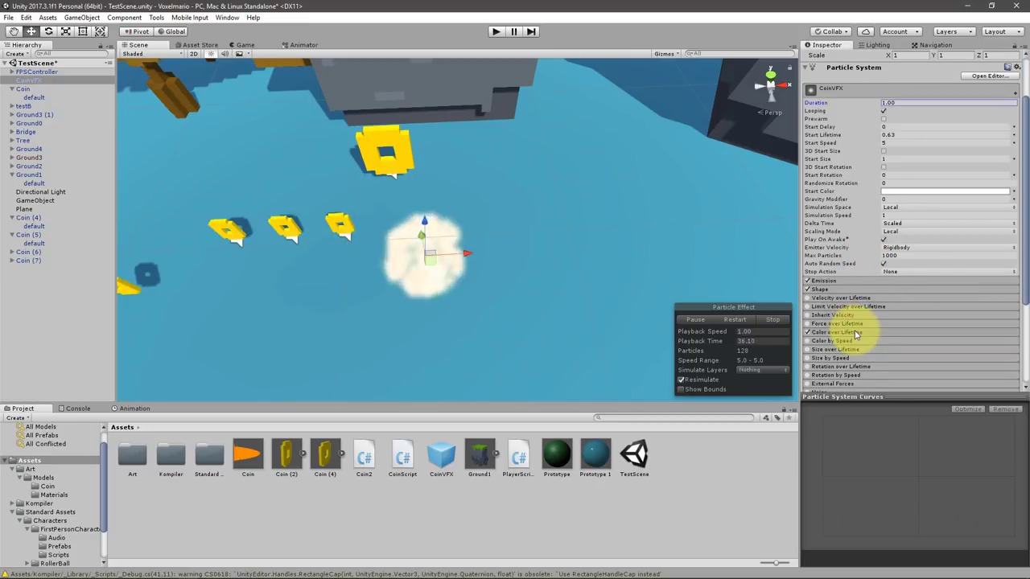
Step: Make the Color over Lifetime gradient fade to fully transparent at its end
left_click(856, 332)
left_click(931, 341)
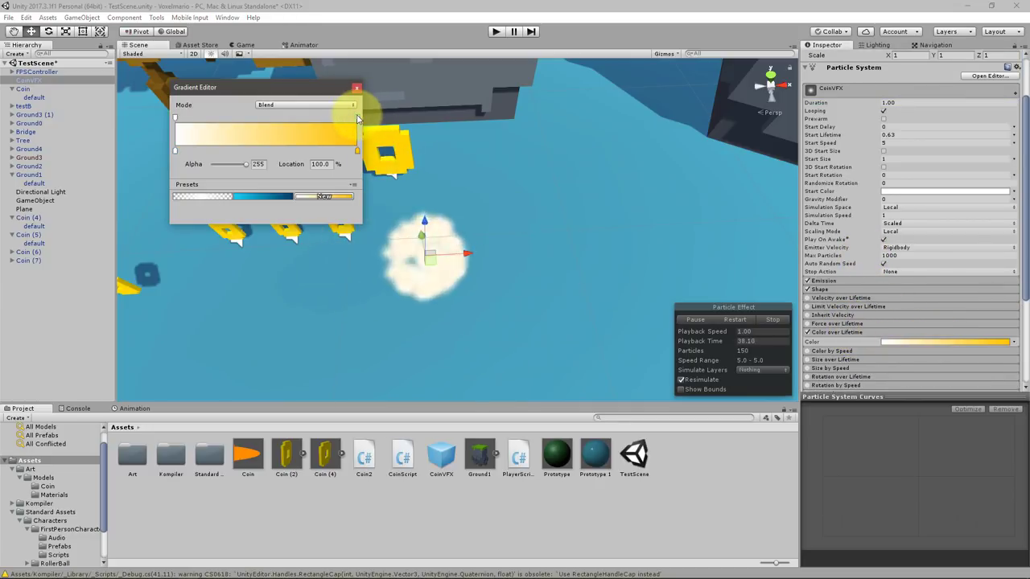
left_click_drag(246, 164, 183, 173)
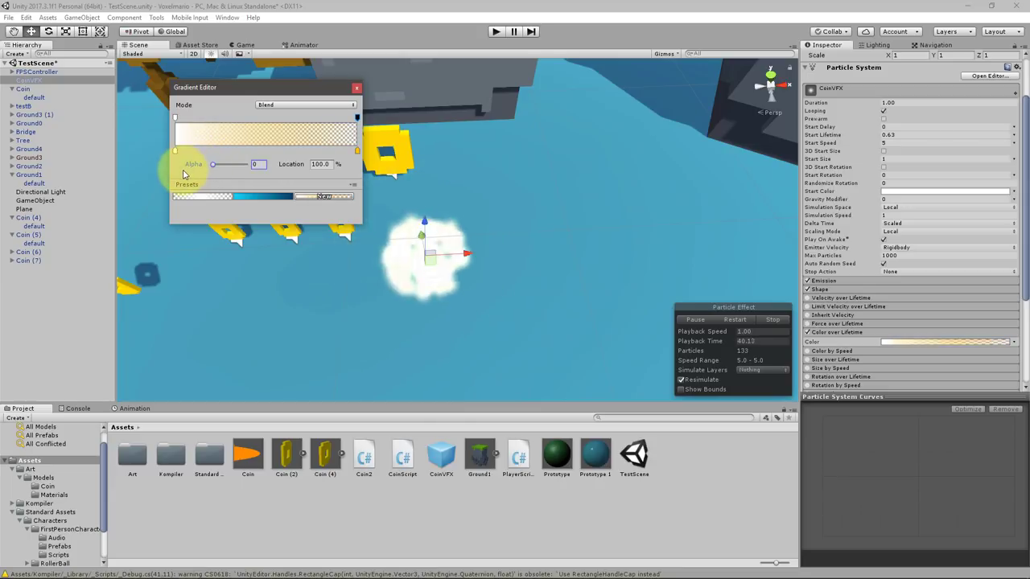
left_click(357, 87)
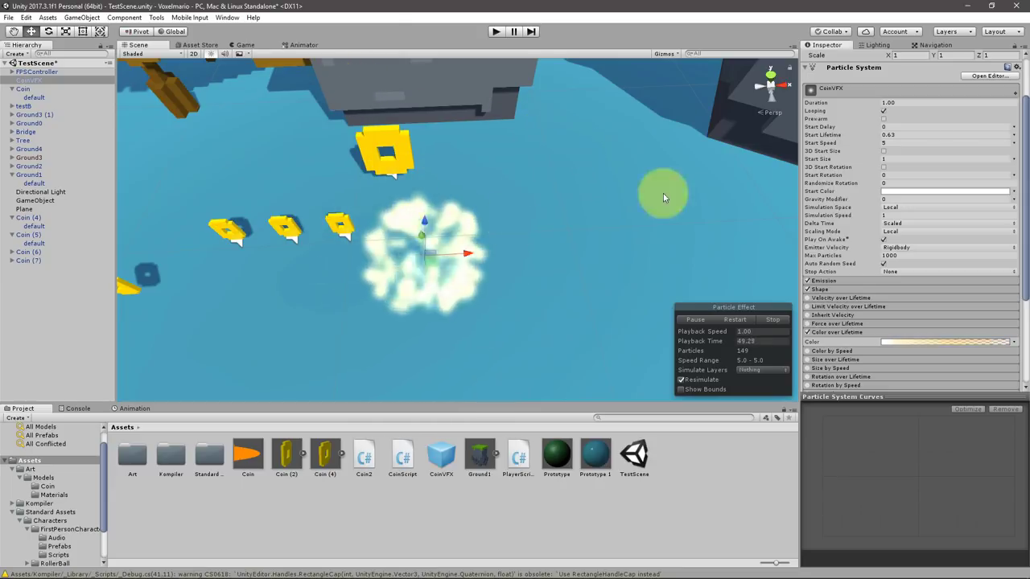
Step: Set Start Speed to Random Between Two Constants with a value of 9
left_click(1013, 144)
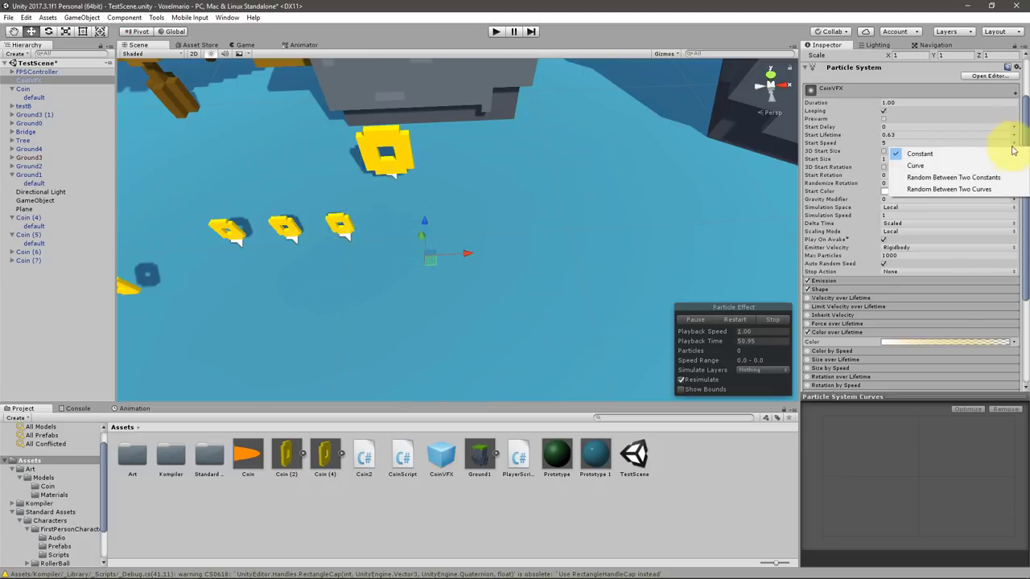
left_click(995, 177)
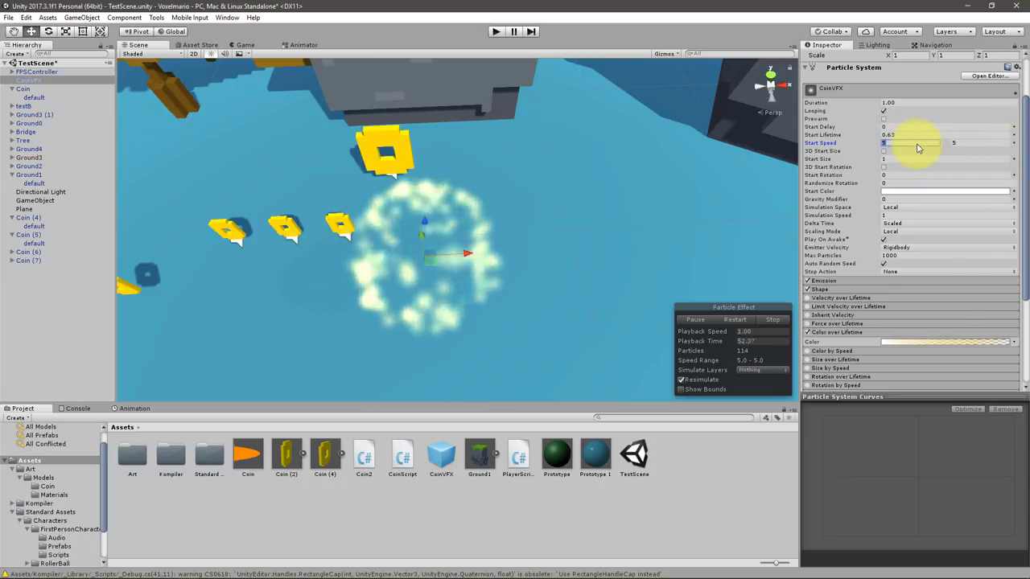
left_click(917, 144)
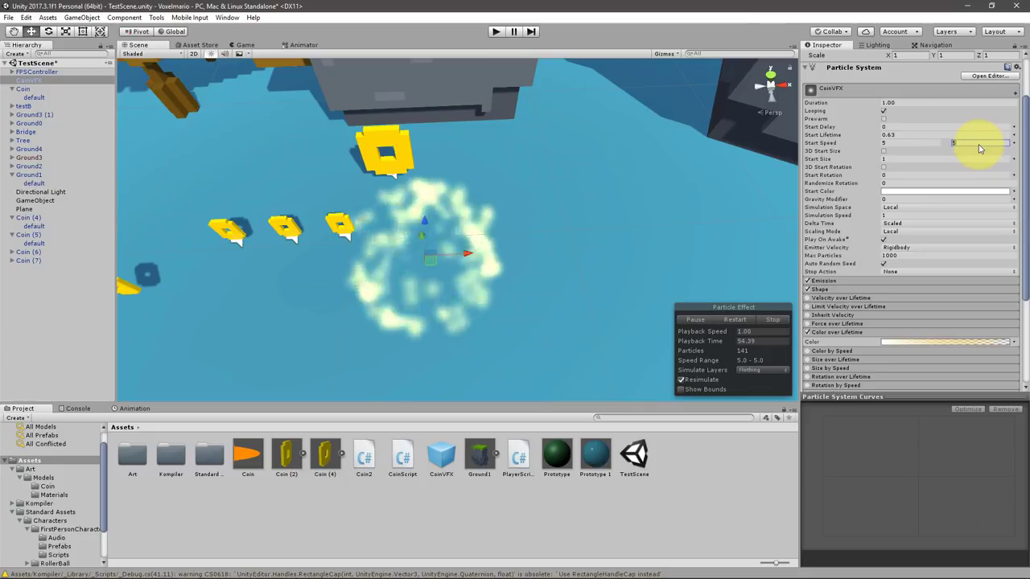
type("9")
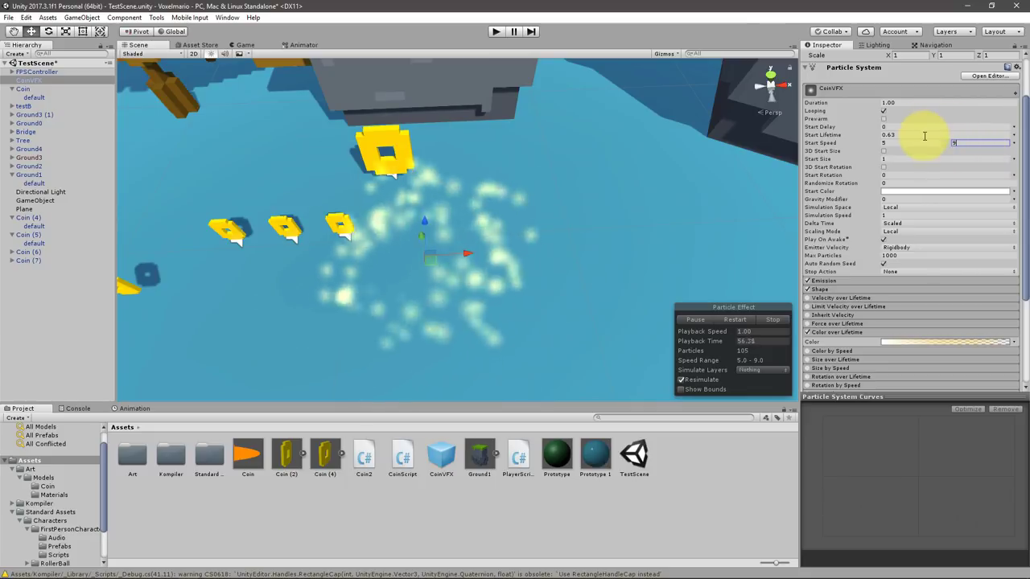
Step: Make Start Lifetime random between two constants starting at 0.1, then preview the effect
left_click(1014, 135)
left_click(976, 170)
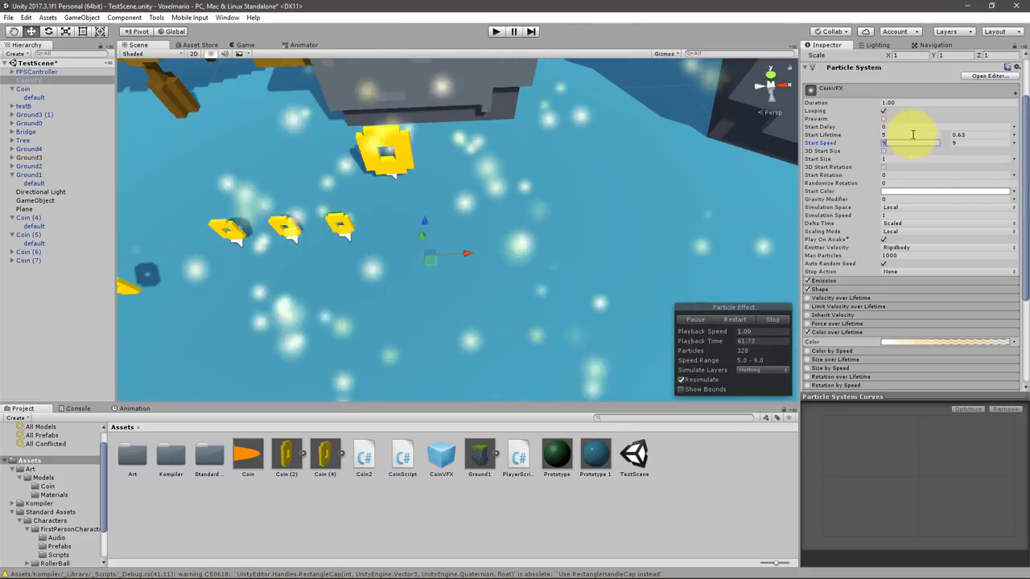
left_click(922, 133)
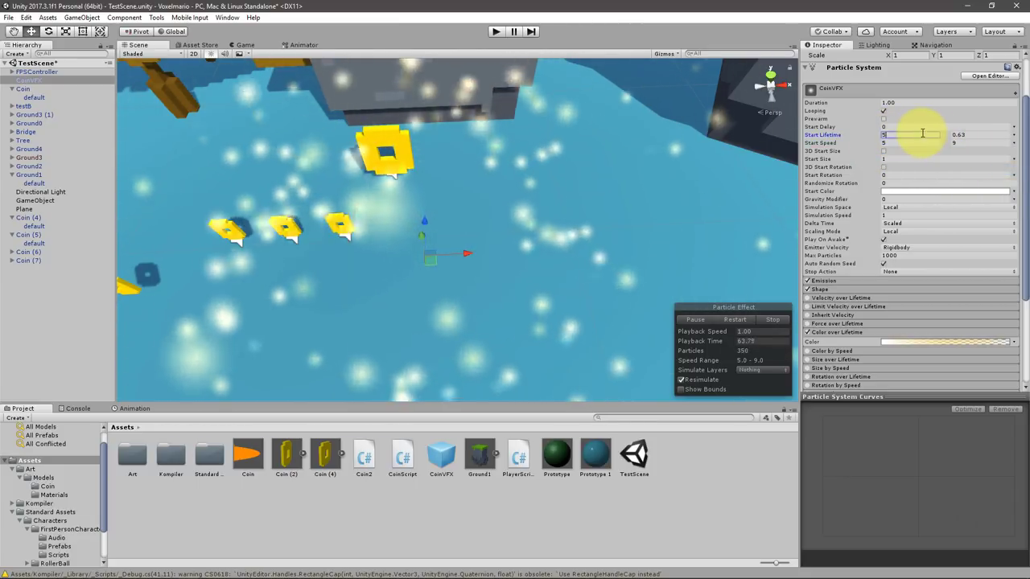
type("0.1")
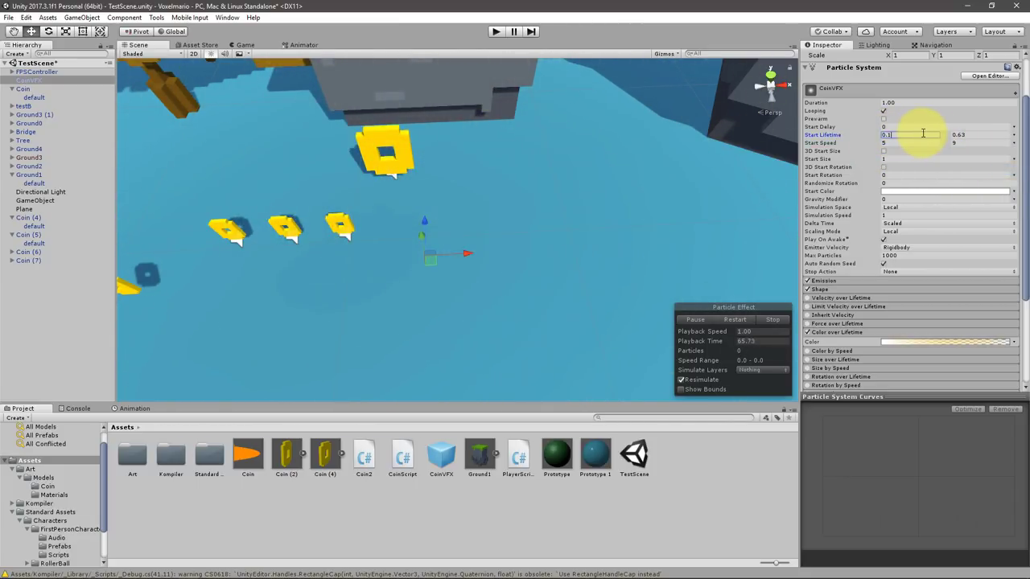
key("Return")
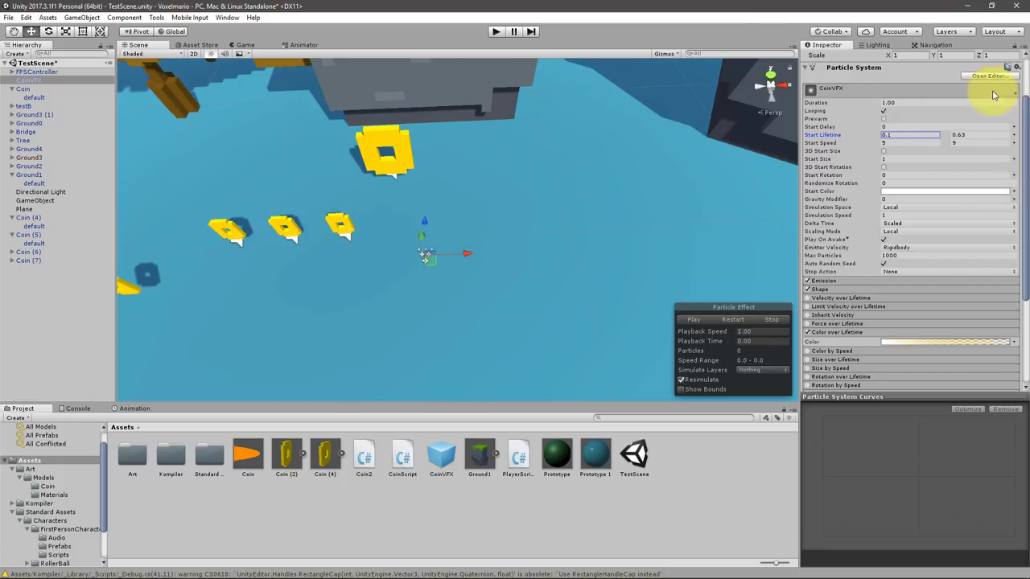
left_click(693, 320)
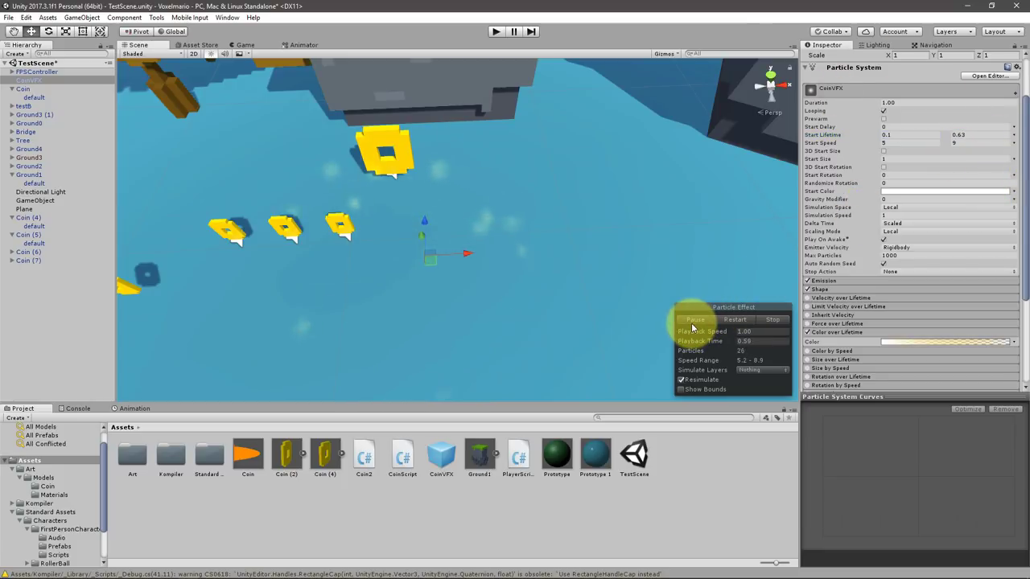
left_click(776, 320)
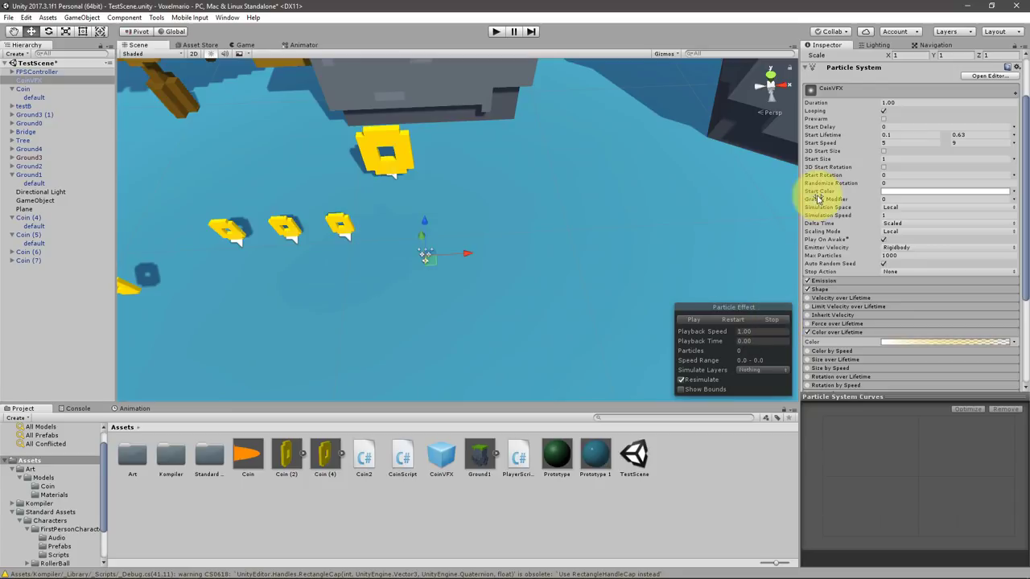
scroll(1010, 95, "up", 2)
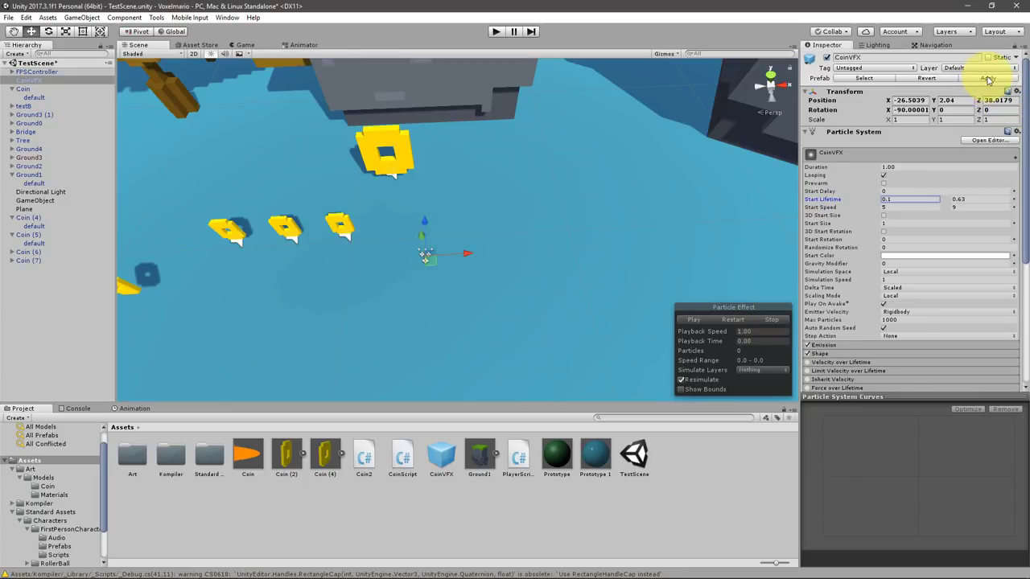
Step: Drop a new CoinVFX instance into the scene to preview it, then delete it and the original CoinVFX
left_click_drag(36, 85, 35, 82)
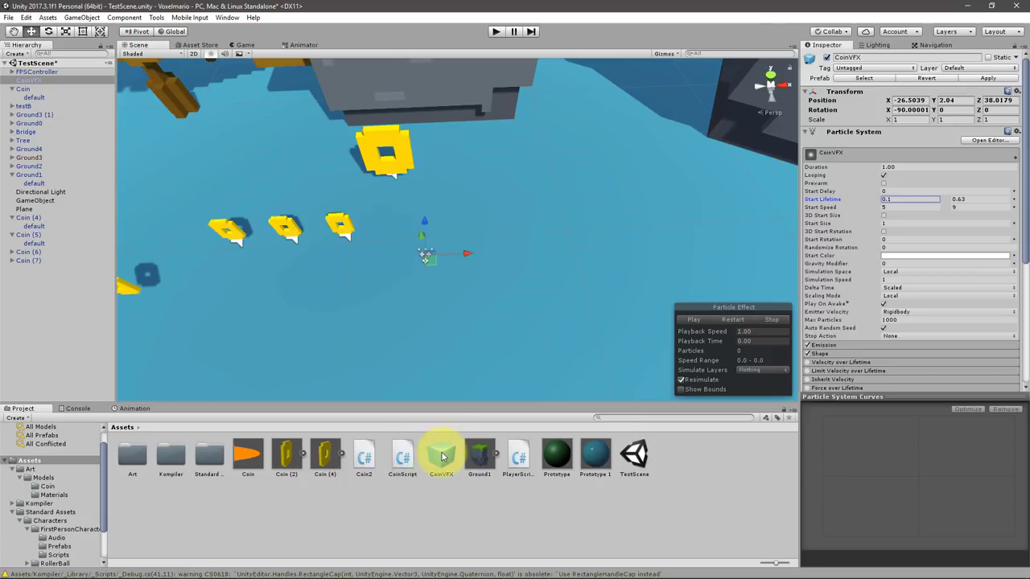
left_click_drag(441, 457, 552, 309)
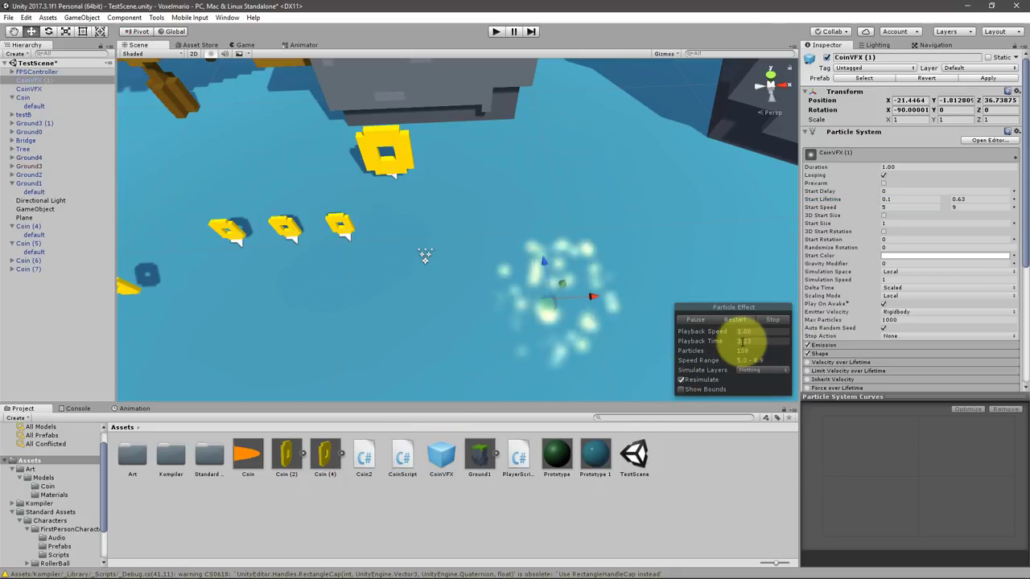
key("Delete")
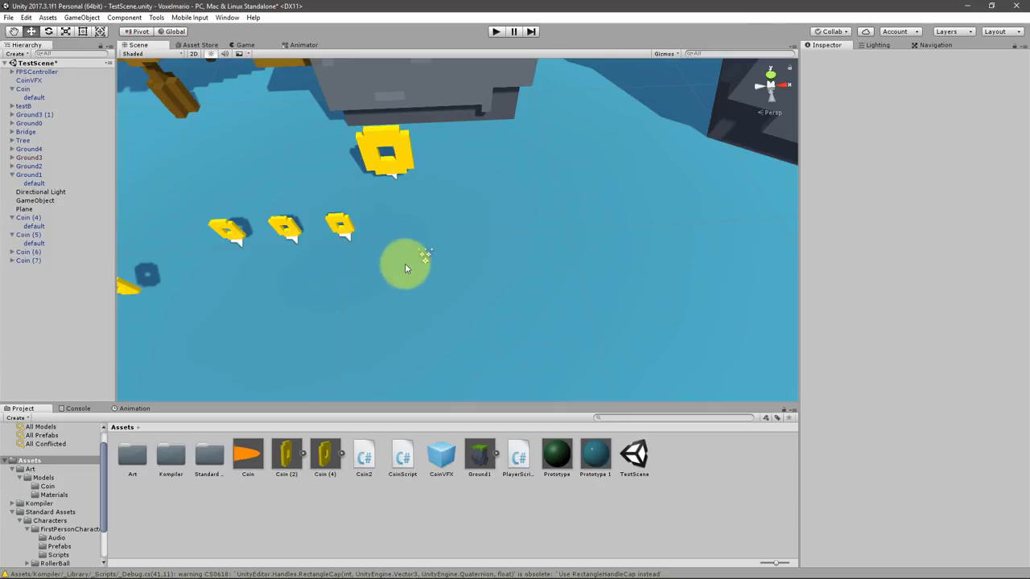
left_click(423, 254)
key("Delete")
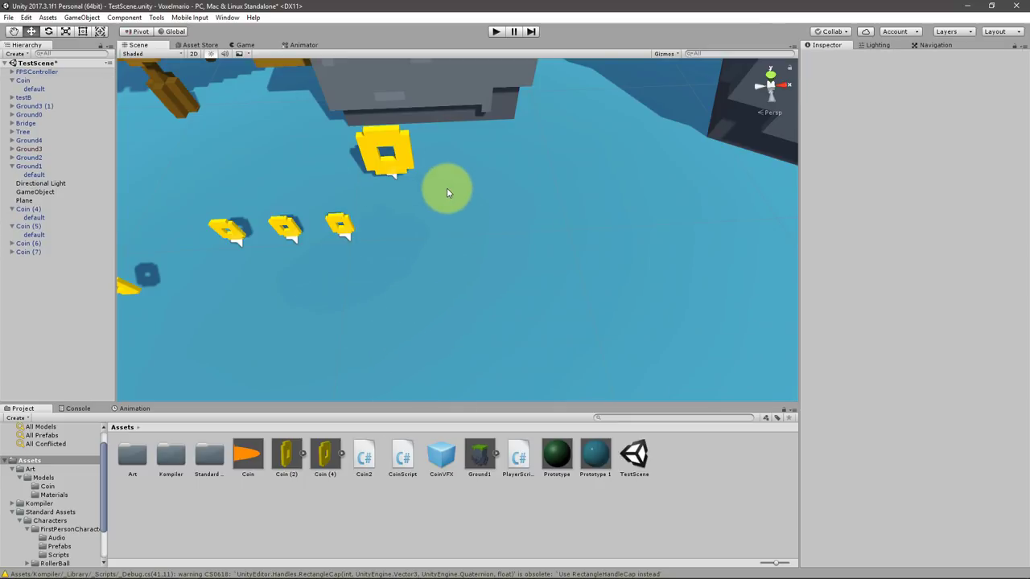
left_click(492, 32)
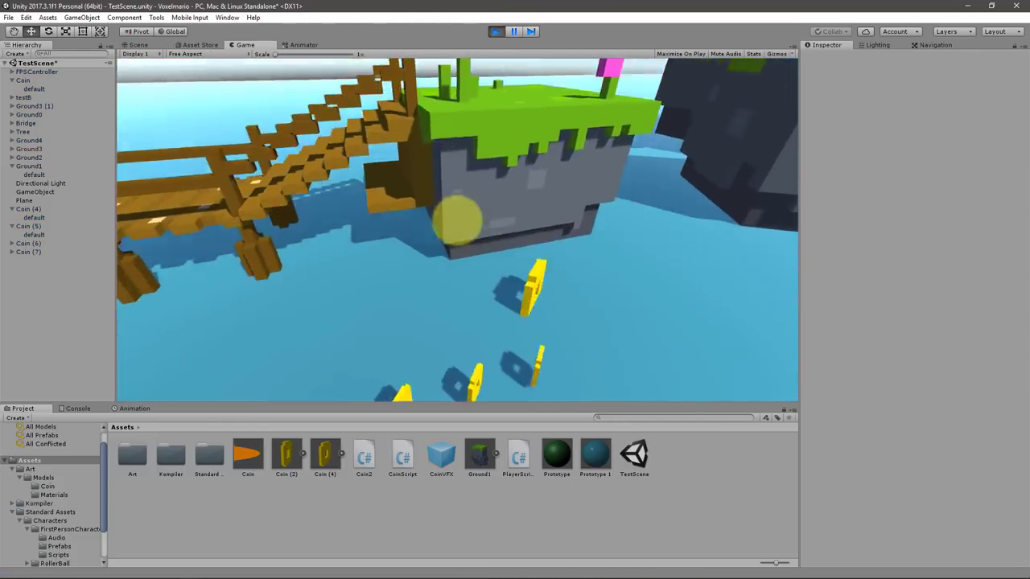
key("w")
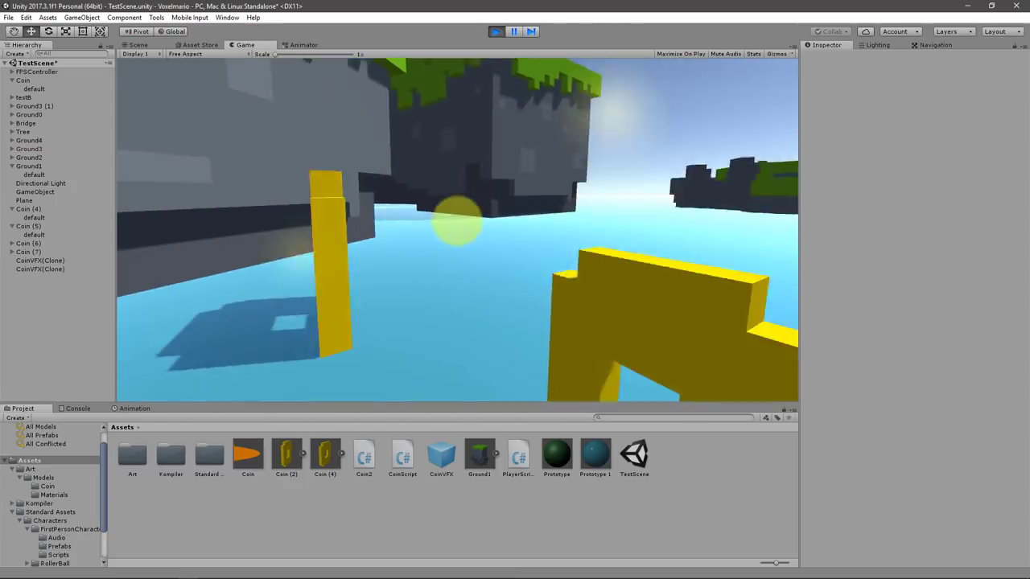
key("s")
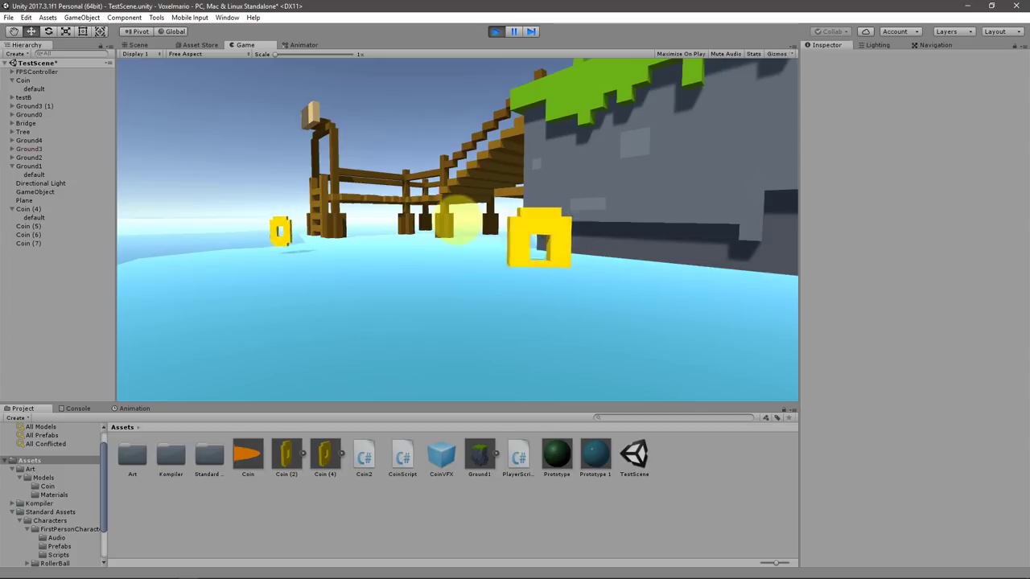
mouse_move(457, 221)
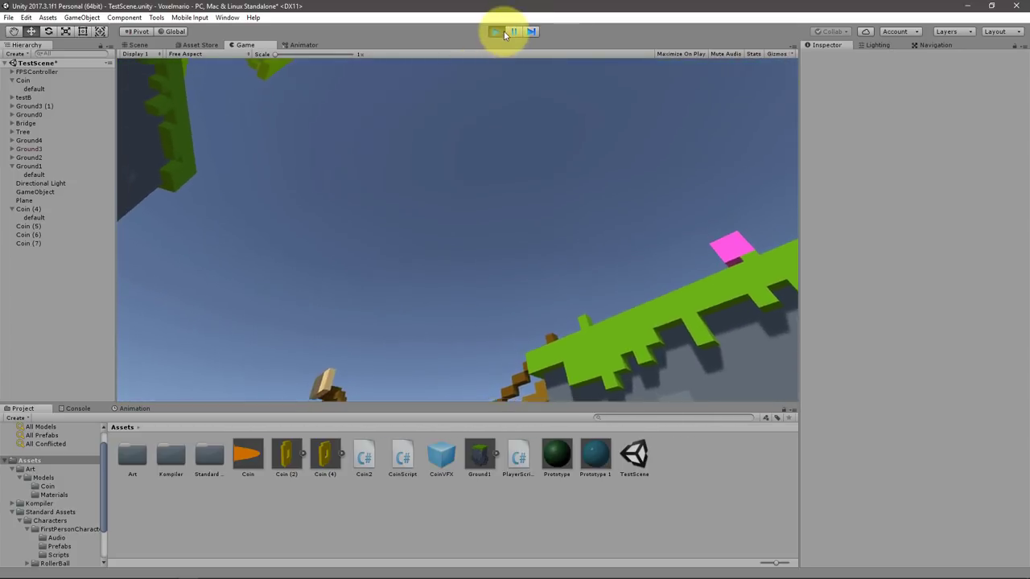
left_click(497, 32)
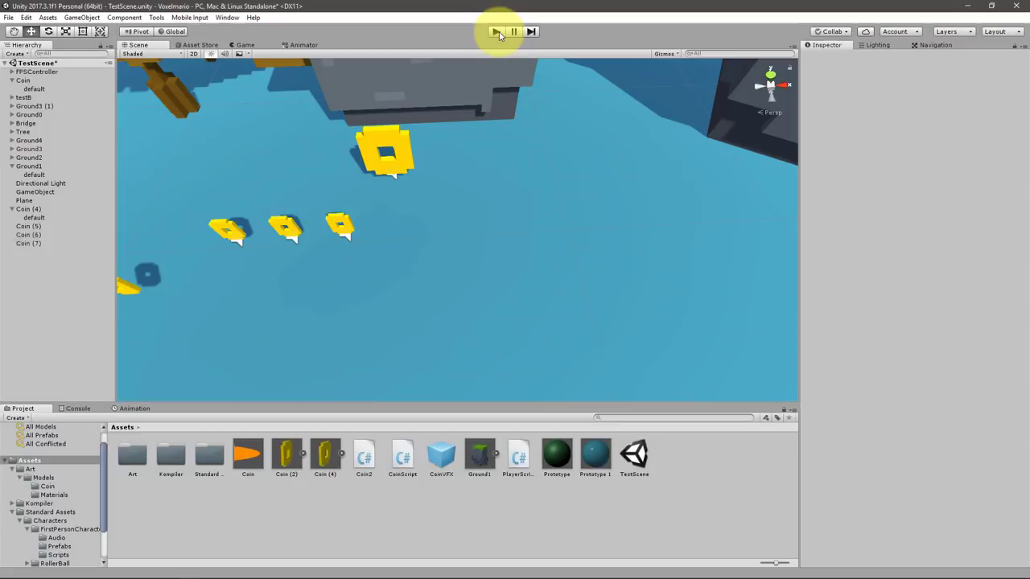
Step: Declare a private MeshRenderer _mesh field below the PickupEffect field in CoinScript
key("alt+Tab")
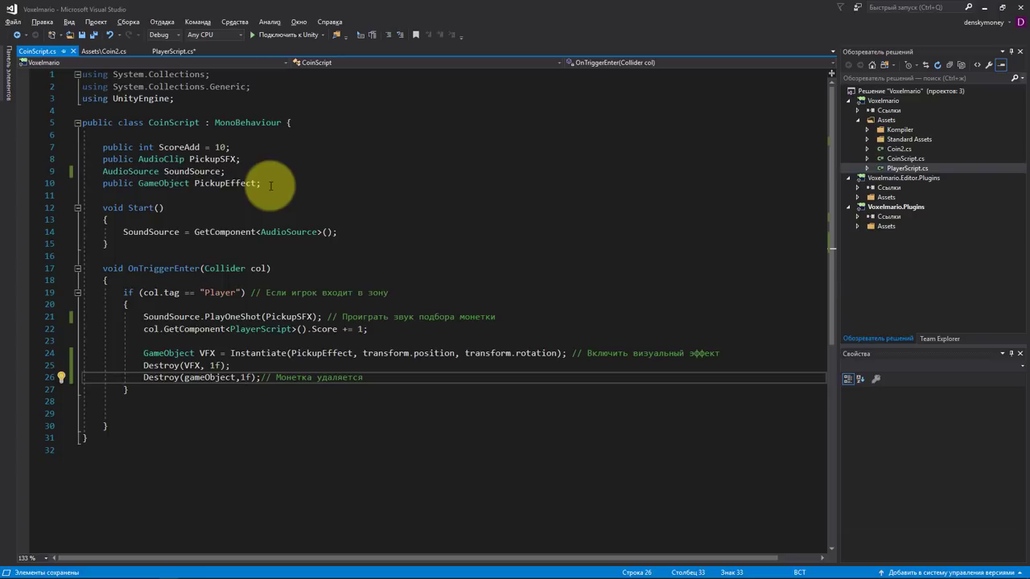
left_click(271, 186)
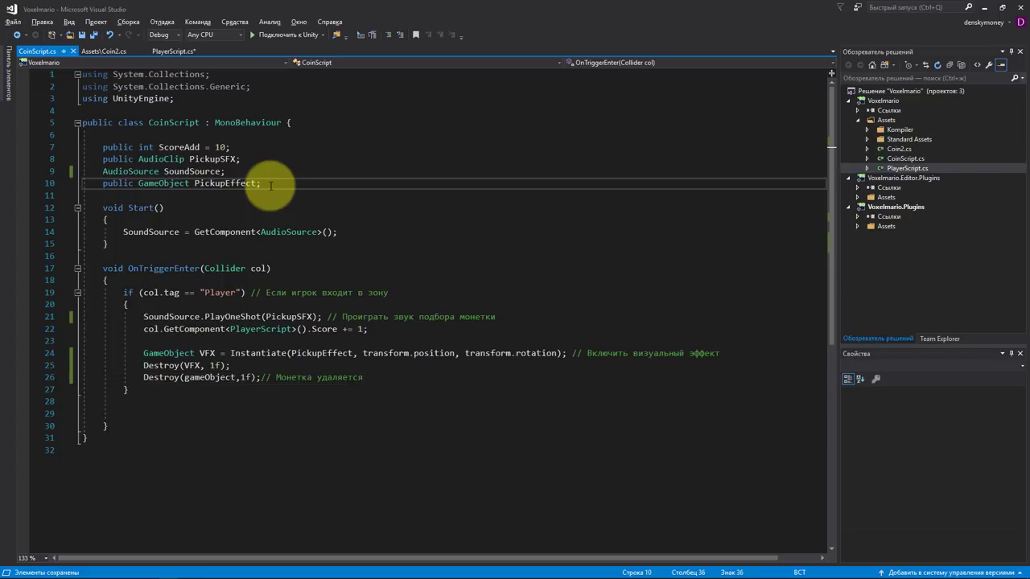
key("Return")
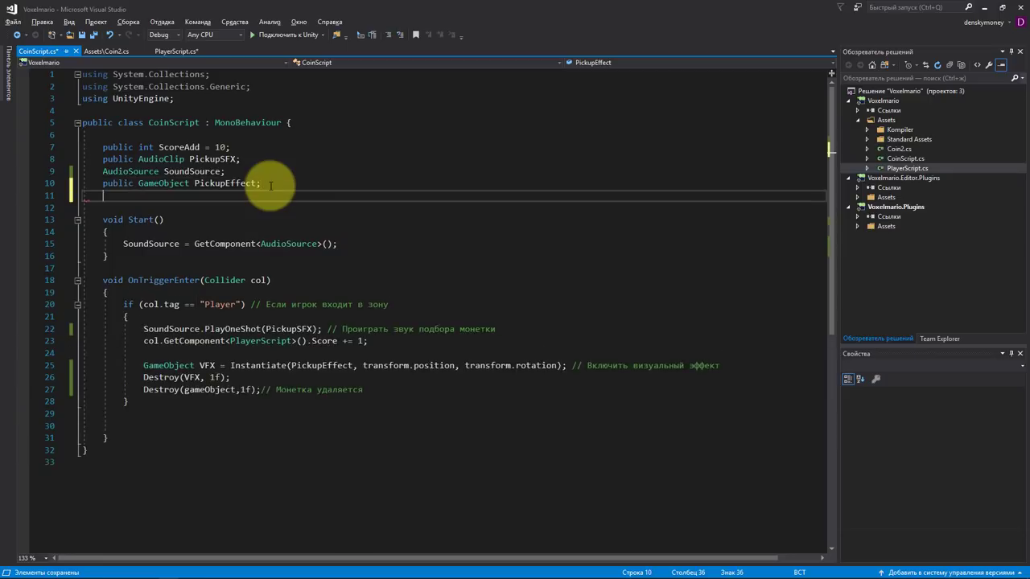
key("Return")
type("private")
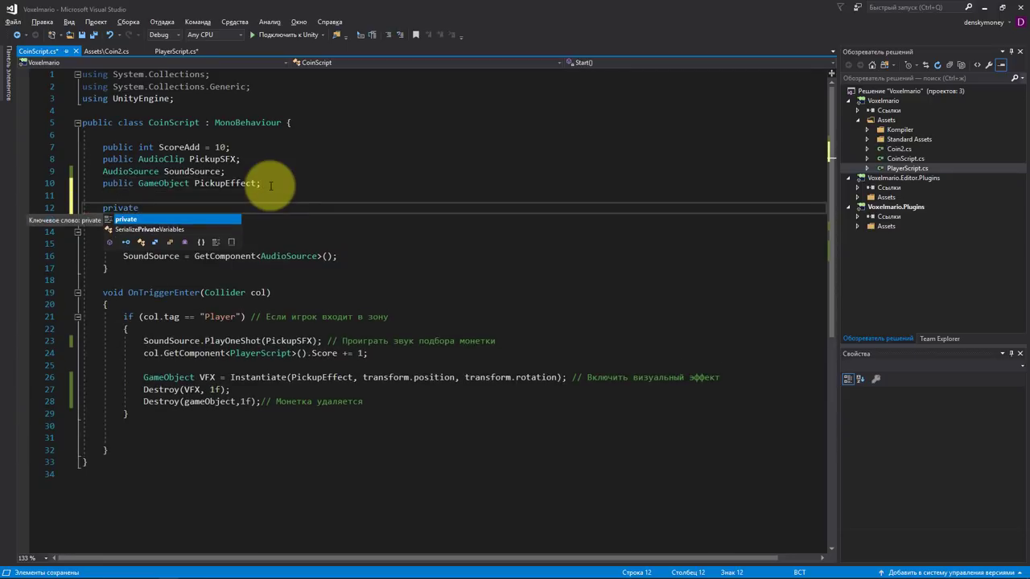
type(" Me")
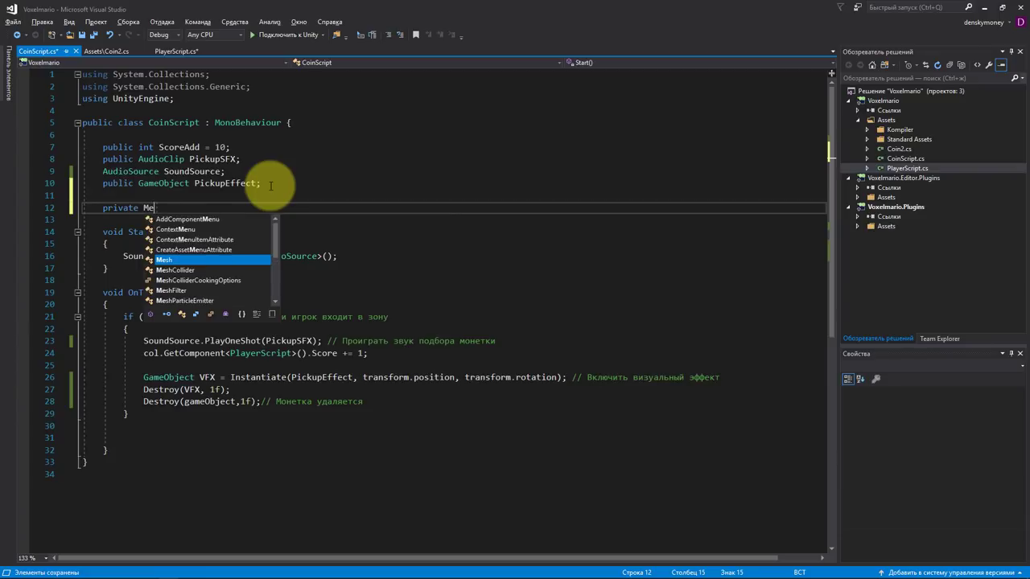
type("shRendere")
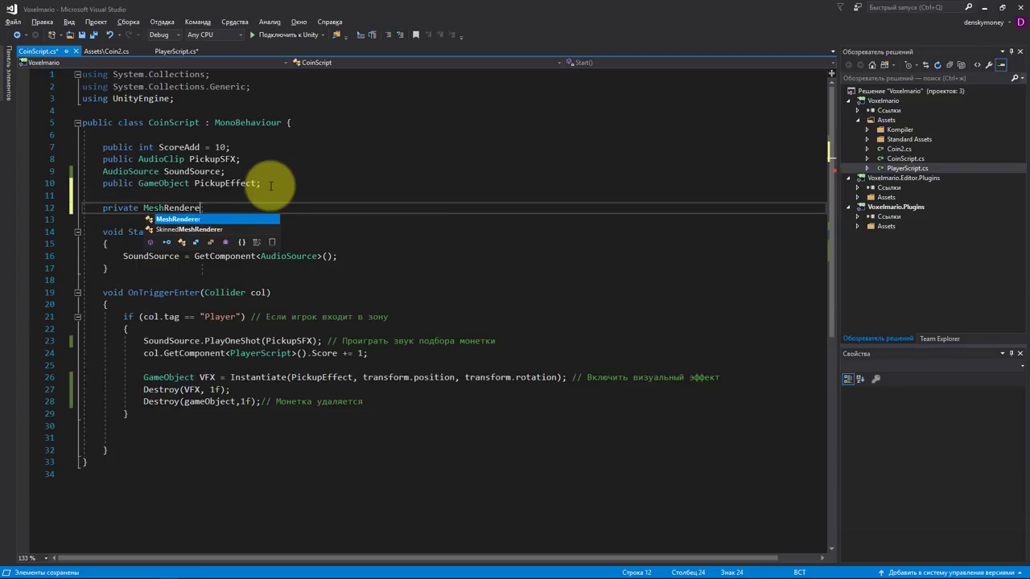
type("d")
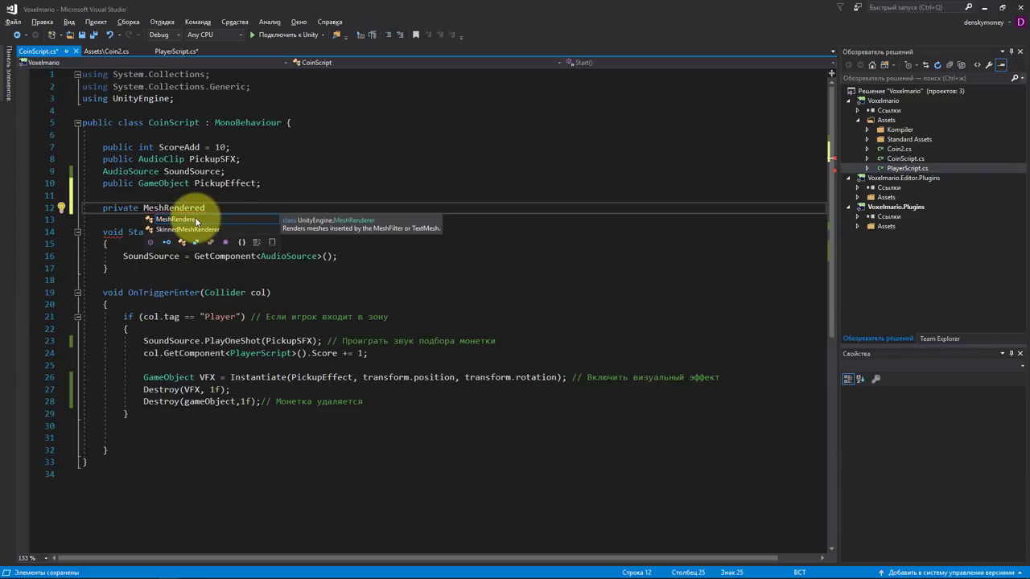
double_click(195, 221)
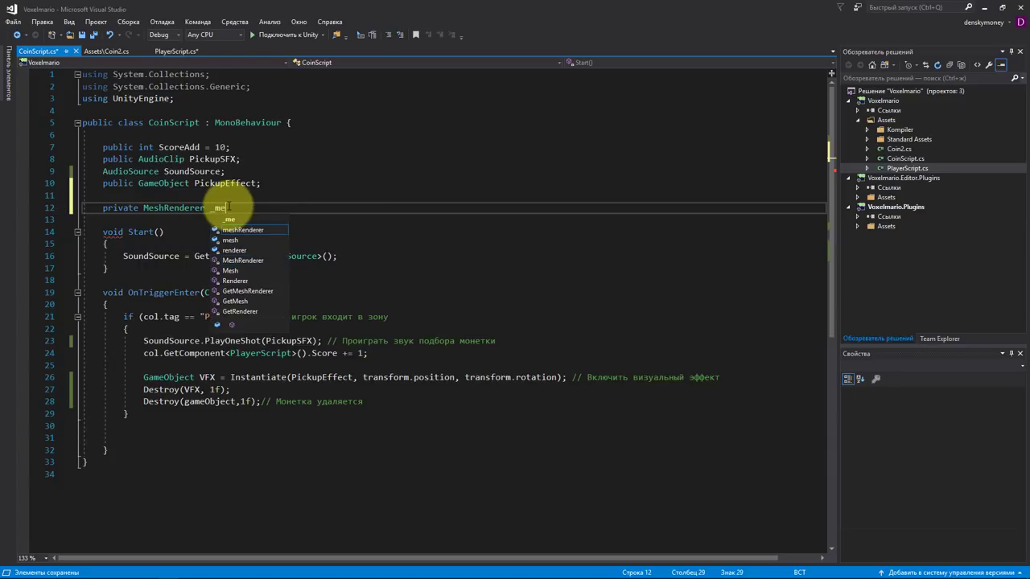
key("BackSpace")
type(";")
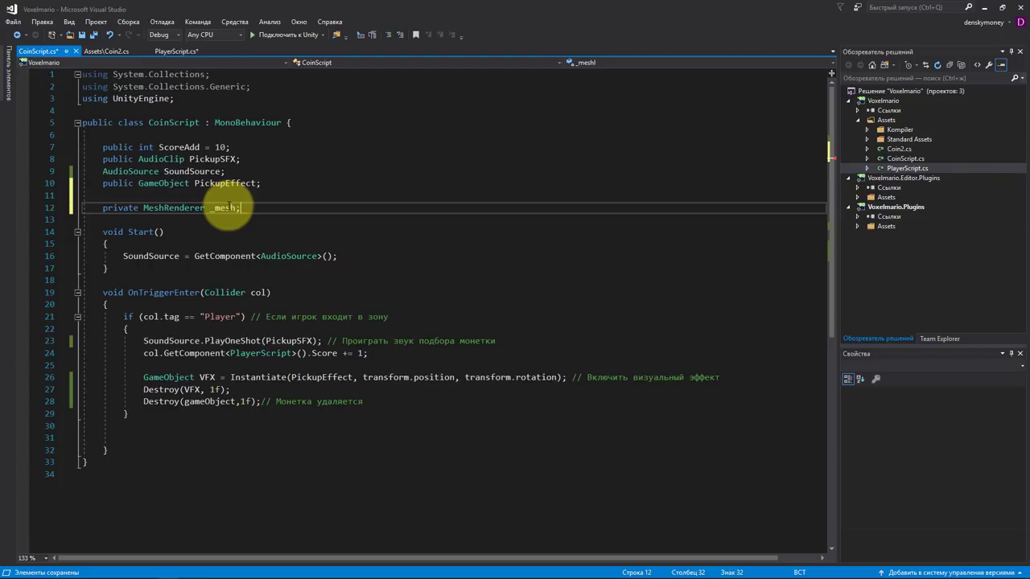
Step: Assign _mesh with GetComponent<MeshRenderer>() in Start, below the AudioSource line
left_click(361, 257)
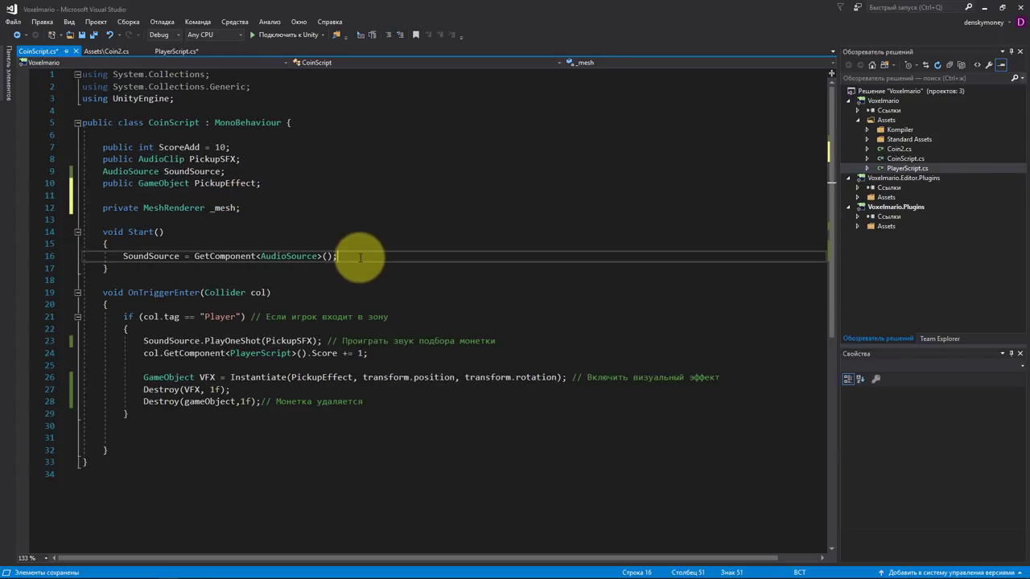
key("Return")
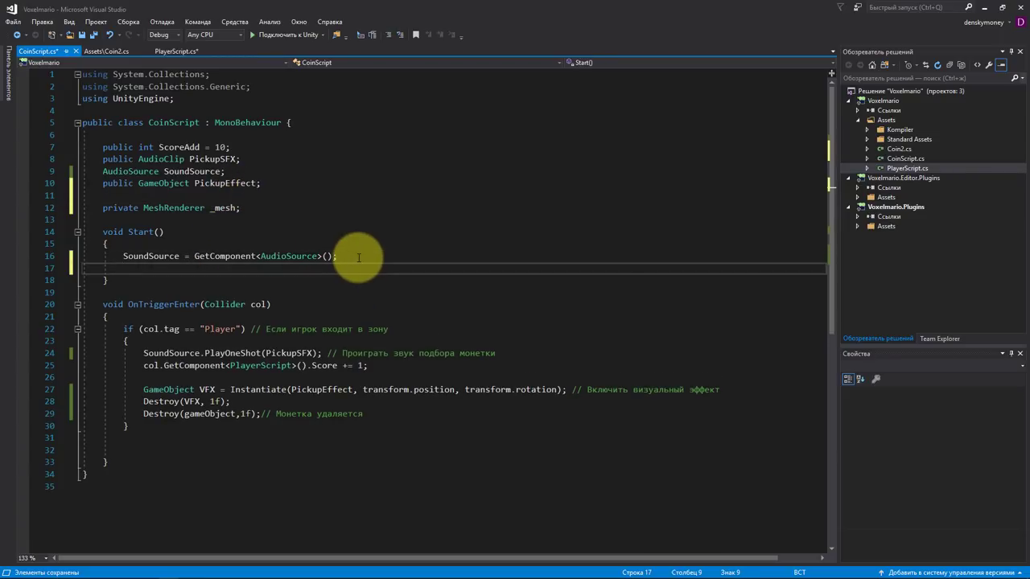
type("_mesg")
key("BackSpace")
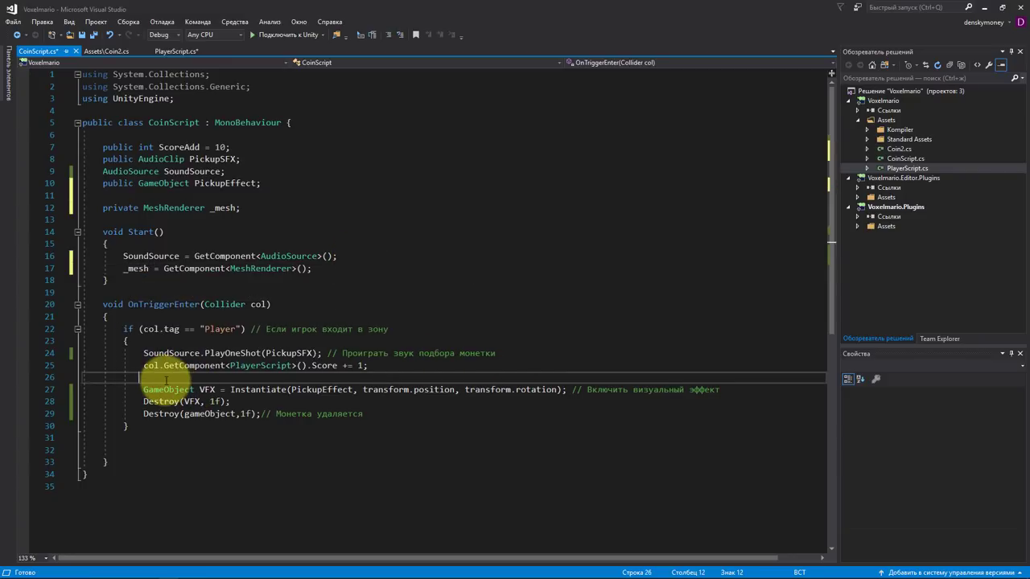
Step: Begin a _mesh. statement in OnTriggerEnter above the VFX spawn line
key("Return")
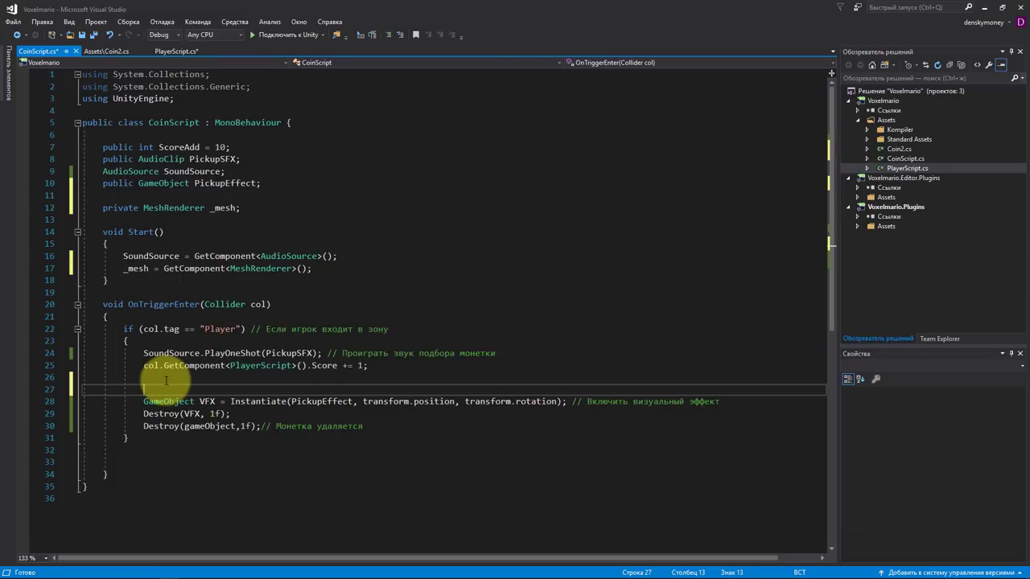
type("Me")
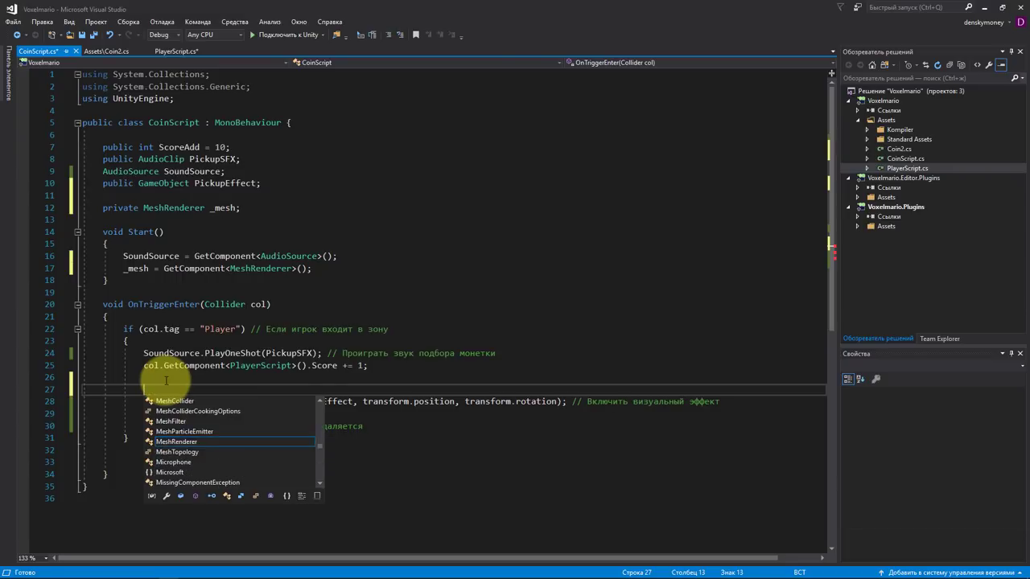
key("BackSpace")
key("BackSpace")
type("_mesh")
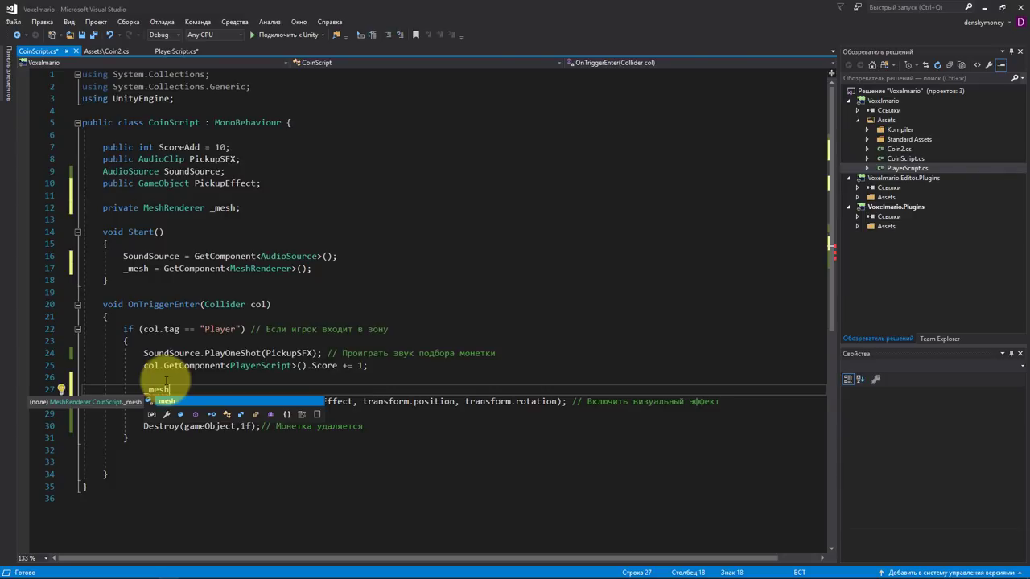
type(".")
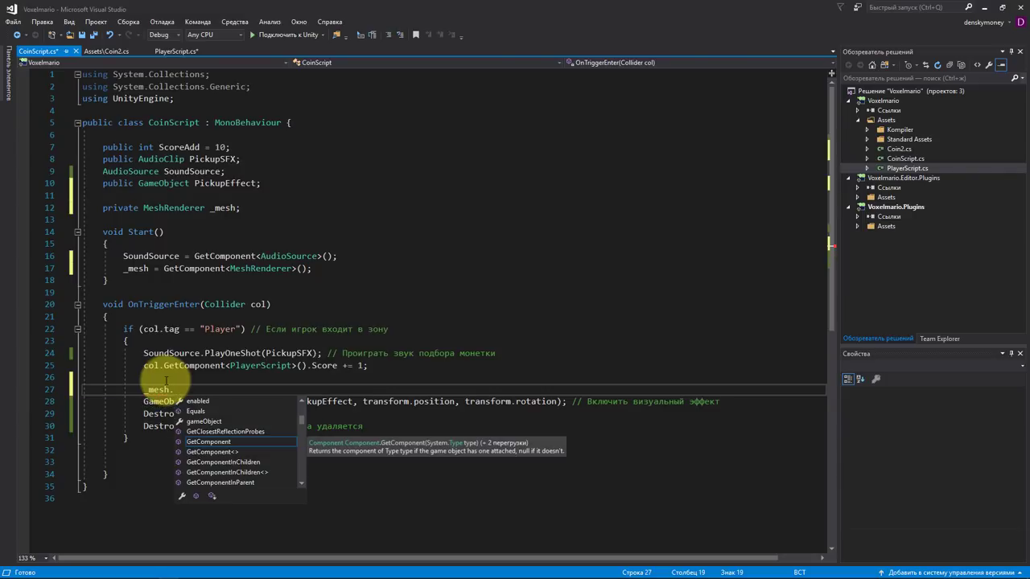
mouse_move(145, 209)
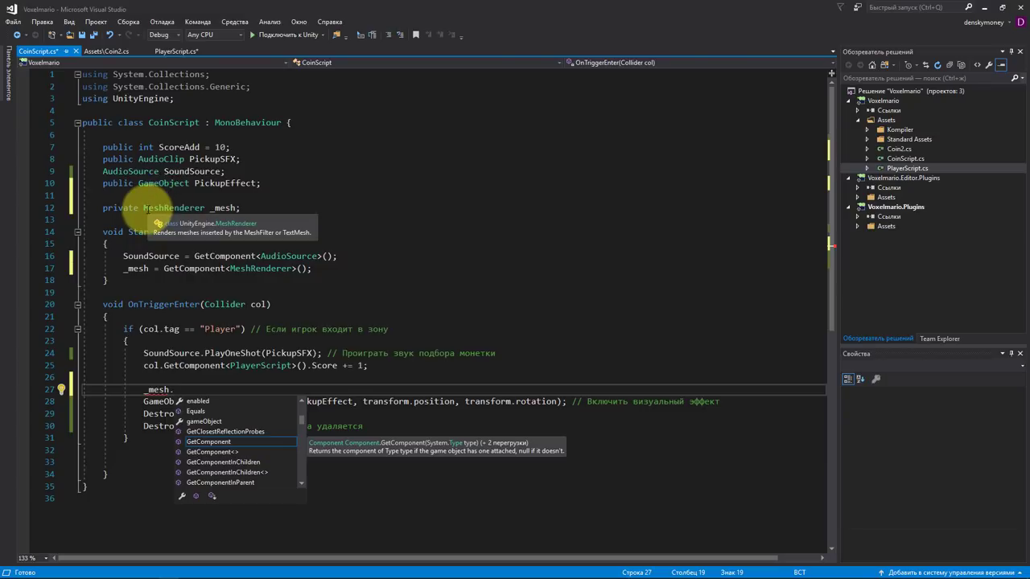
key("alt+Tab")
key("alt+Tab")
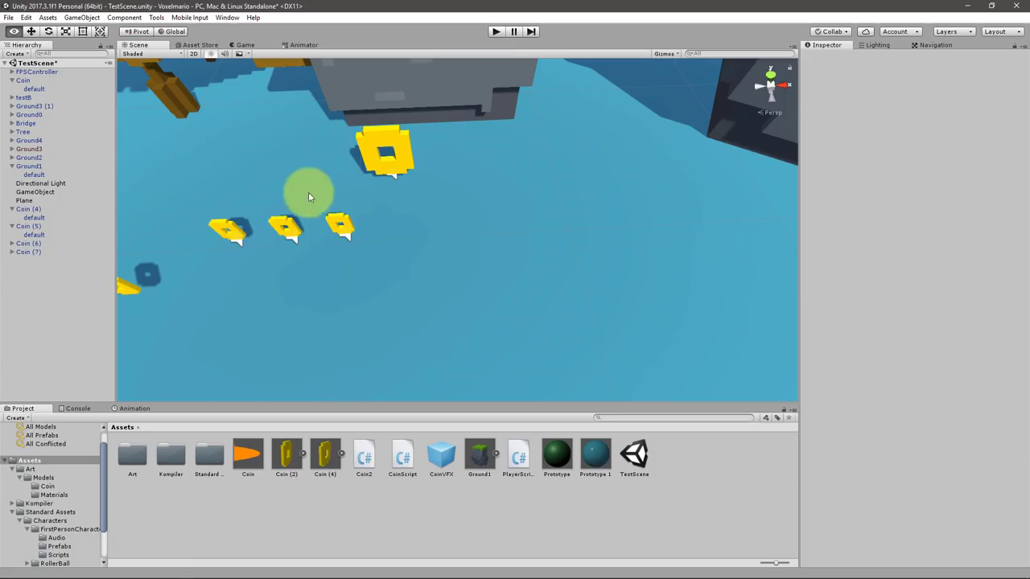
Step: Deactivate the 'default' child of Coin (7) in the Inspector so that coin disappears
left_click(337, 224)
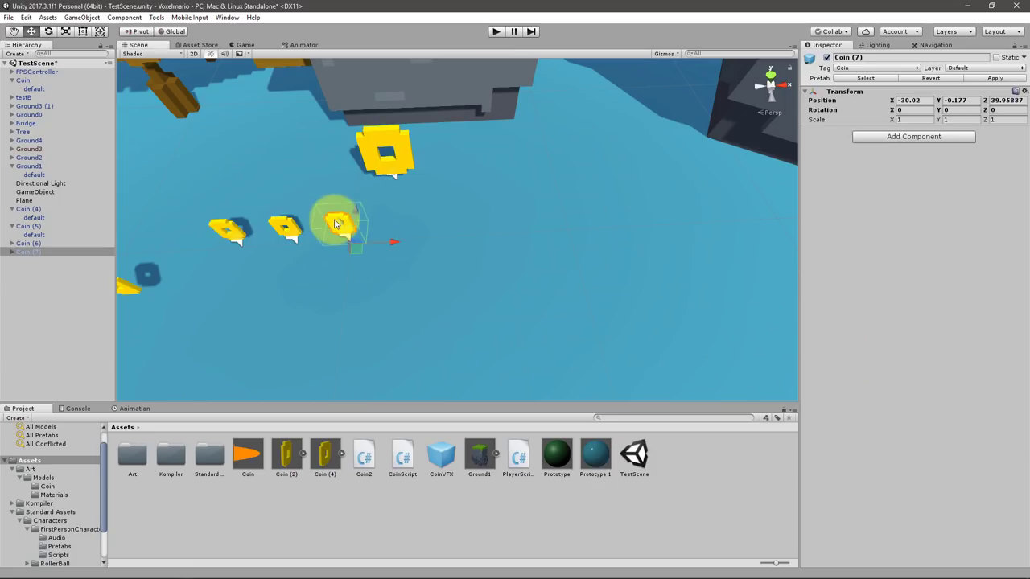
left_click(11, 251)
left_click(34, 260)
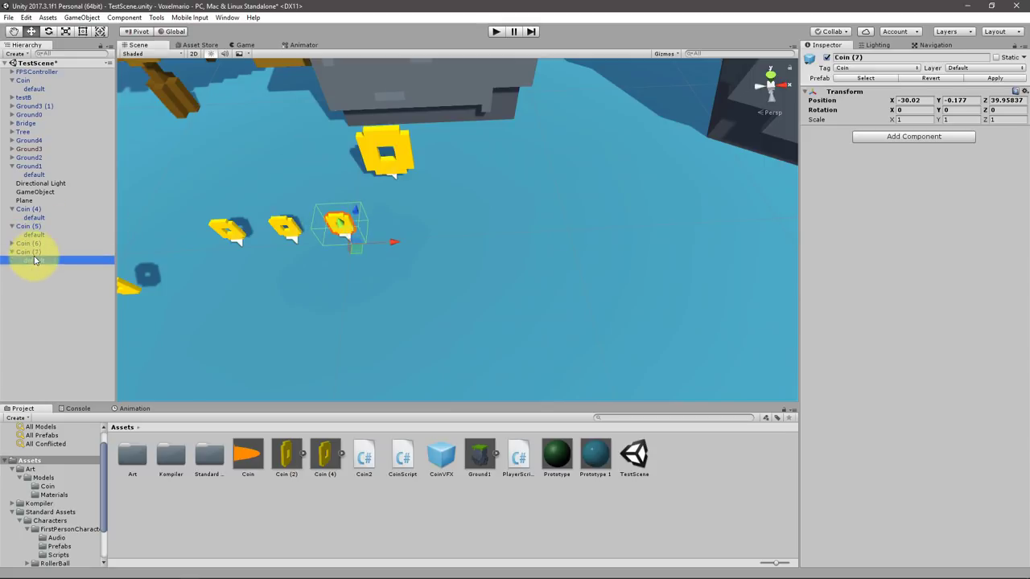
left_click(849, 153)
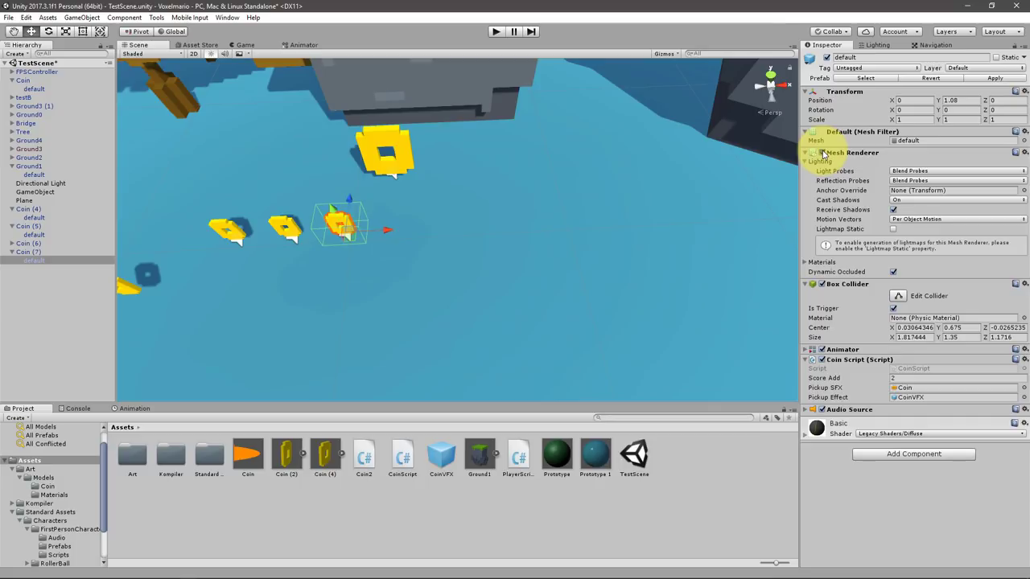
left_click_drag(368, 196, 341, 197)
left_click(827, 58)
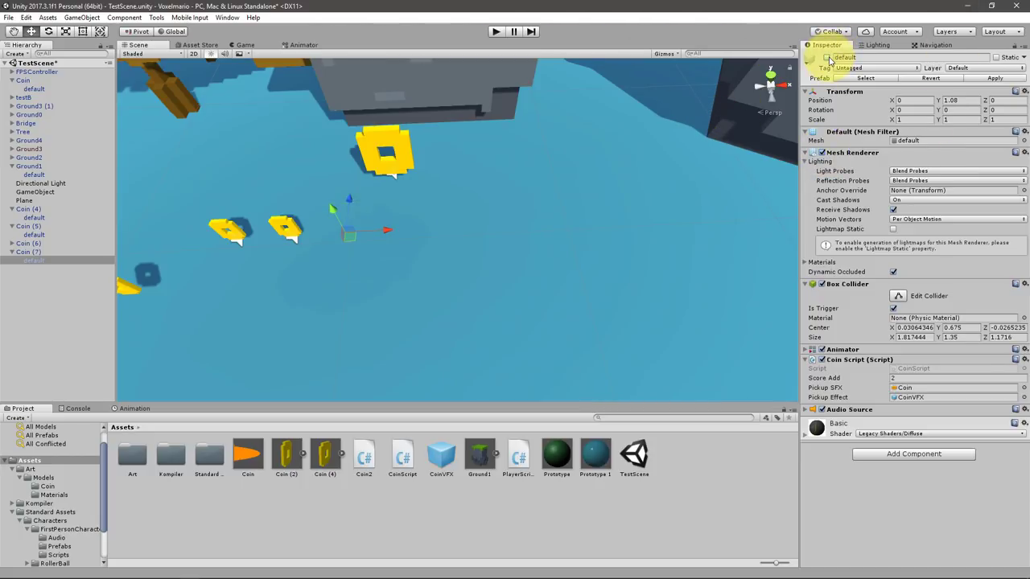
key("alt+Tab")
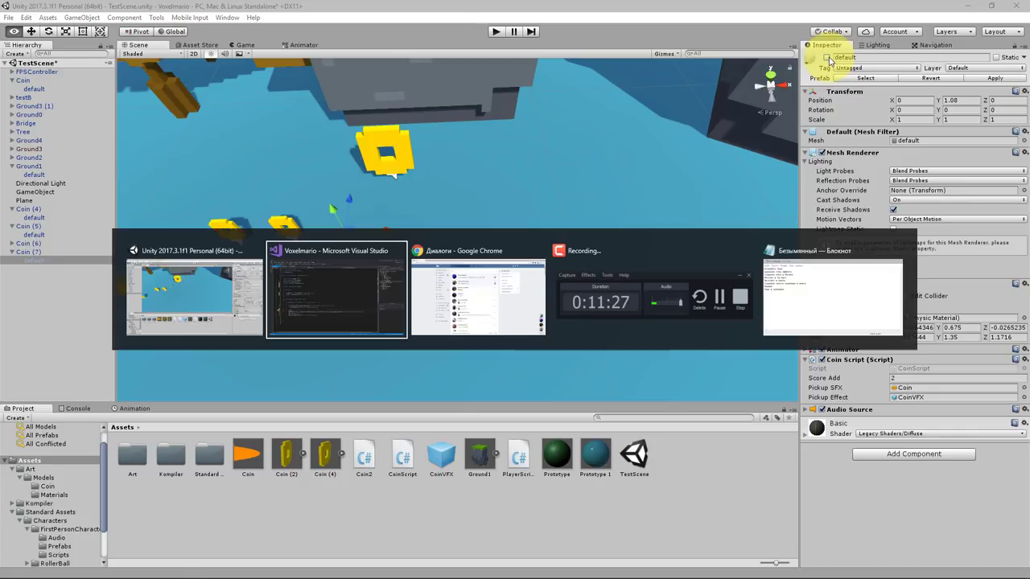
Step: Finish line 27 of CoinScript as _mesh.enabled = false; and save the script
type("_mesh.")
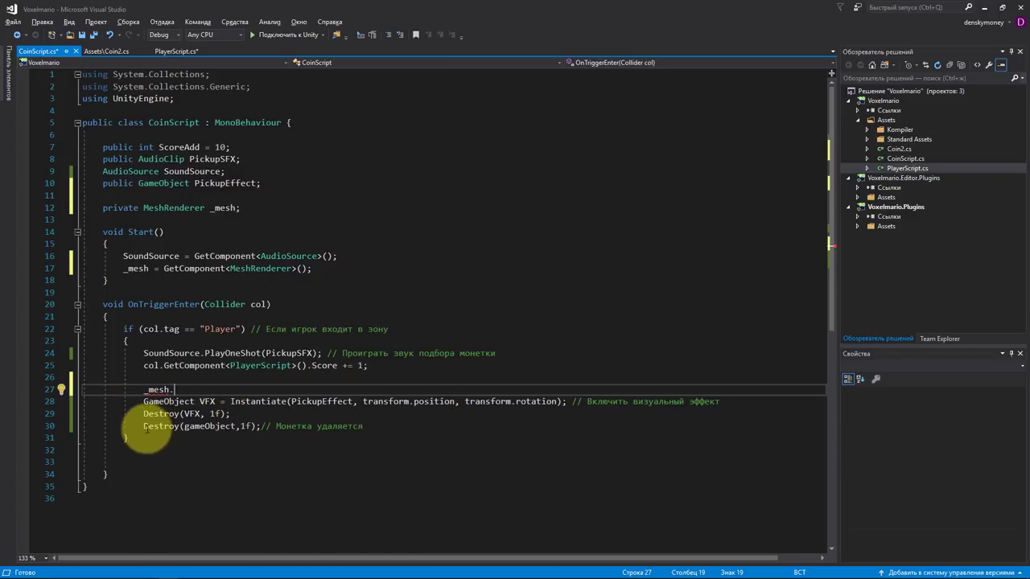
mouse_move(145, 428)
left_click_drag(143, 427, 265, 429)
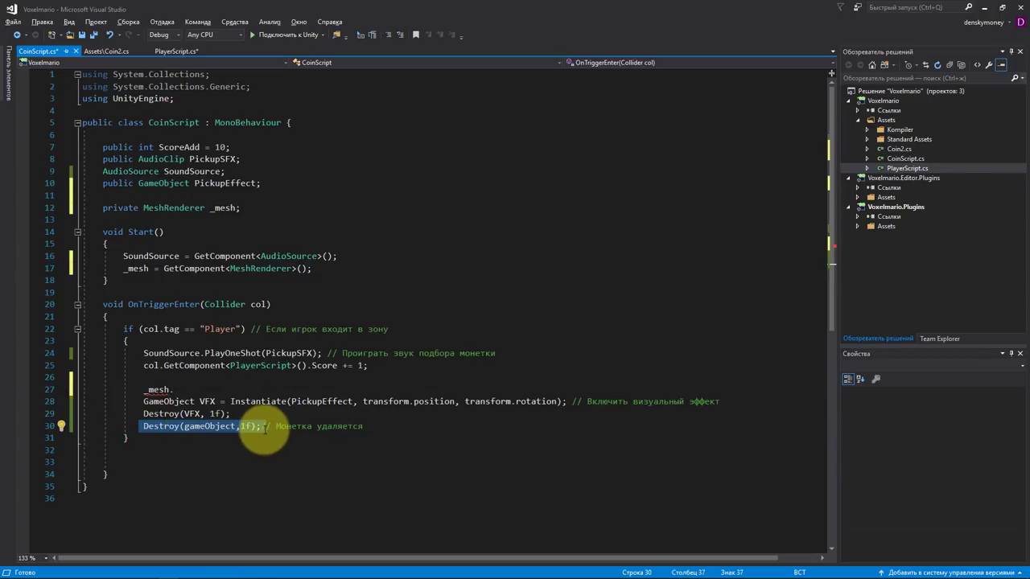
left_click(258, 435)
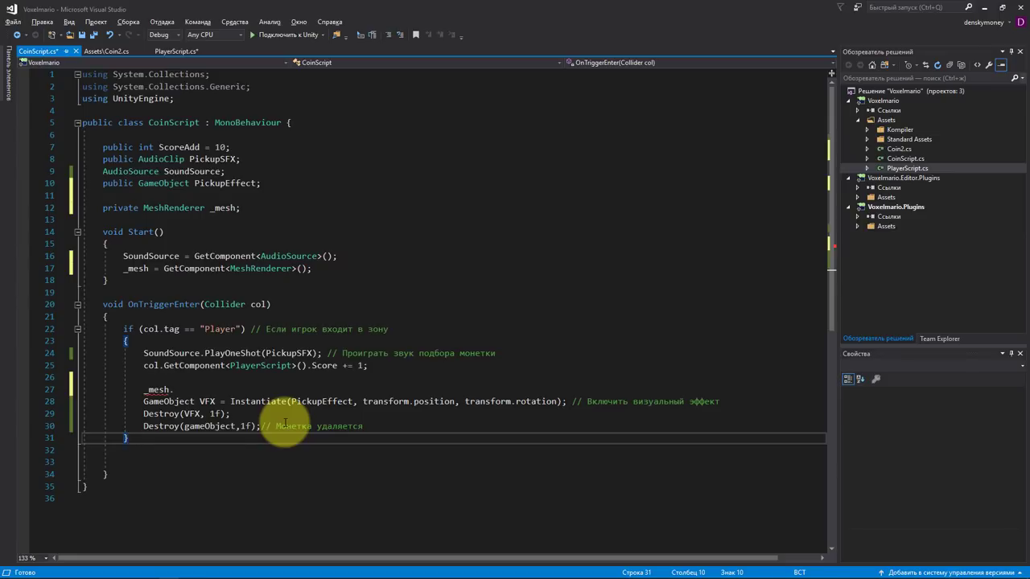
left_click(209, 386)
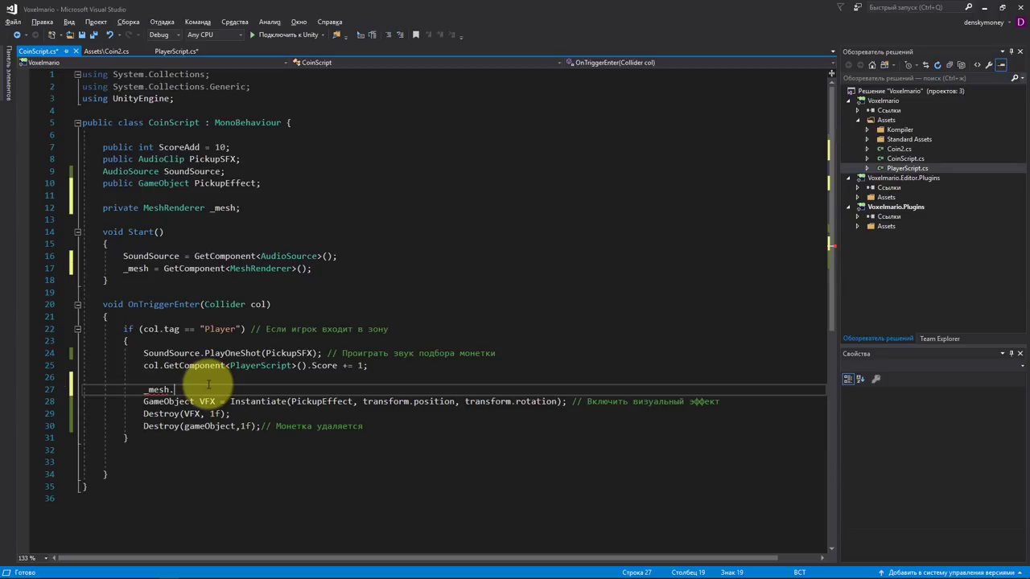
key("ctrl+space")
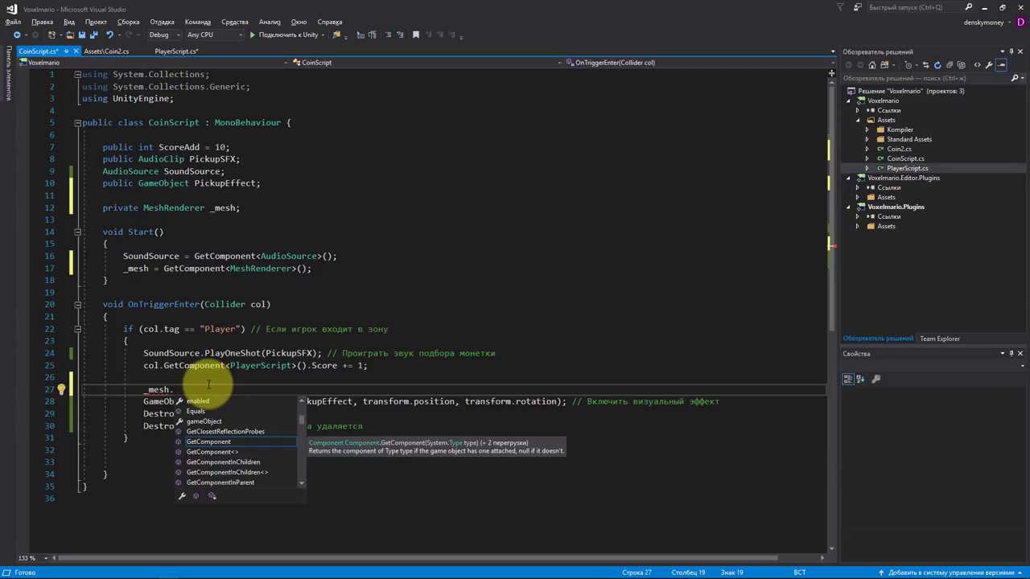
key("BackSpace")
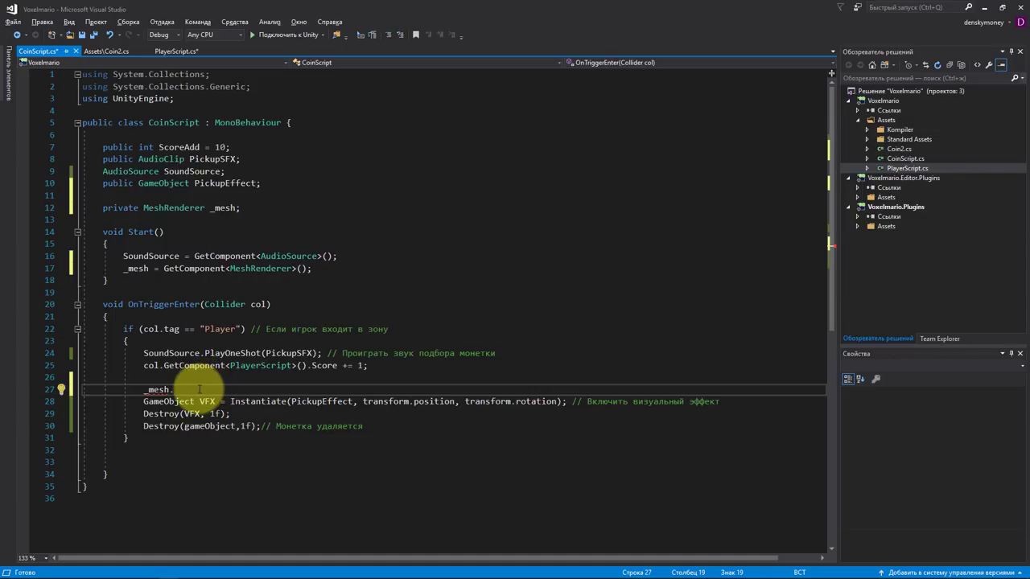
type("enab")
key("Tab")
type("false;")
key("ctrl+s")
key("alt+Tab")
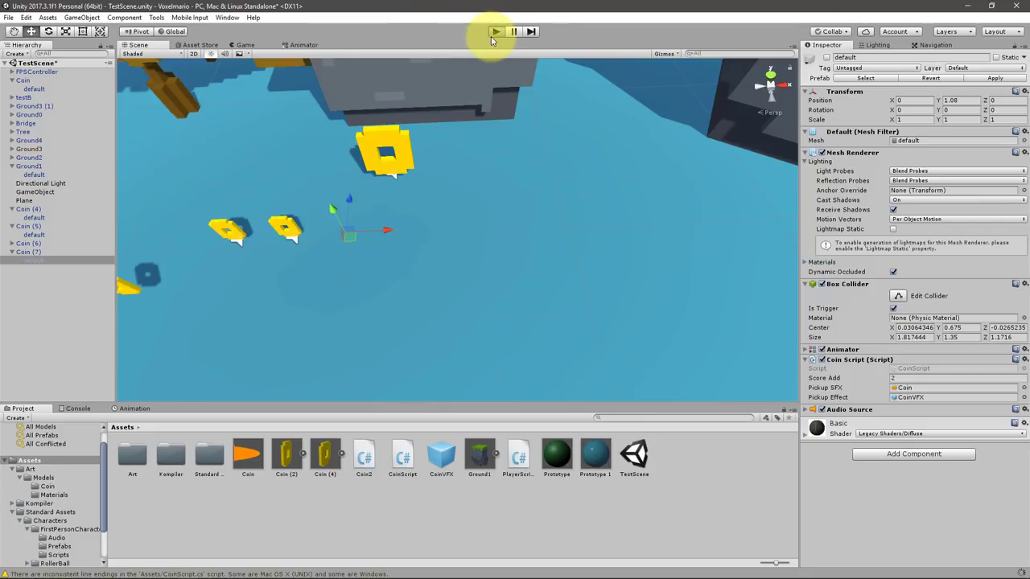
Step: Play-test the scene, walking forward through the coins to collect them, then stop
left_click(494, 32)
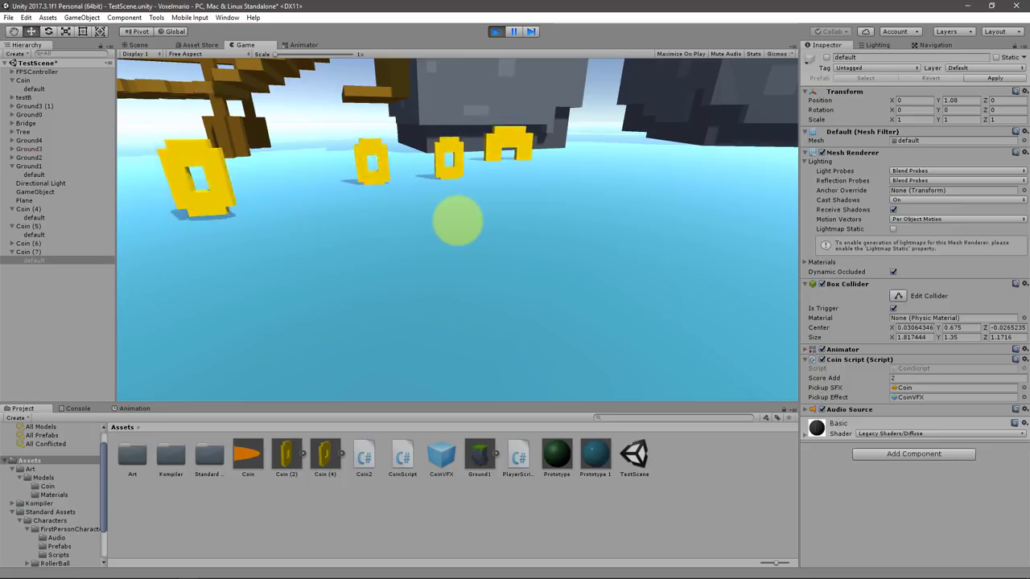
key("w")
key("w")
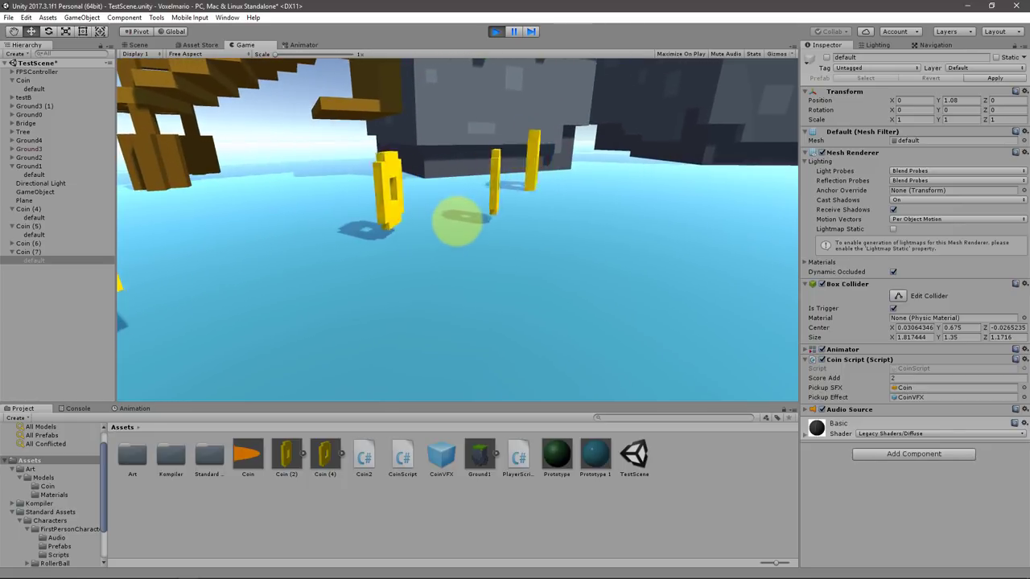
key("w")
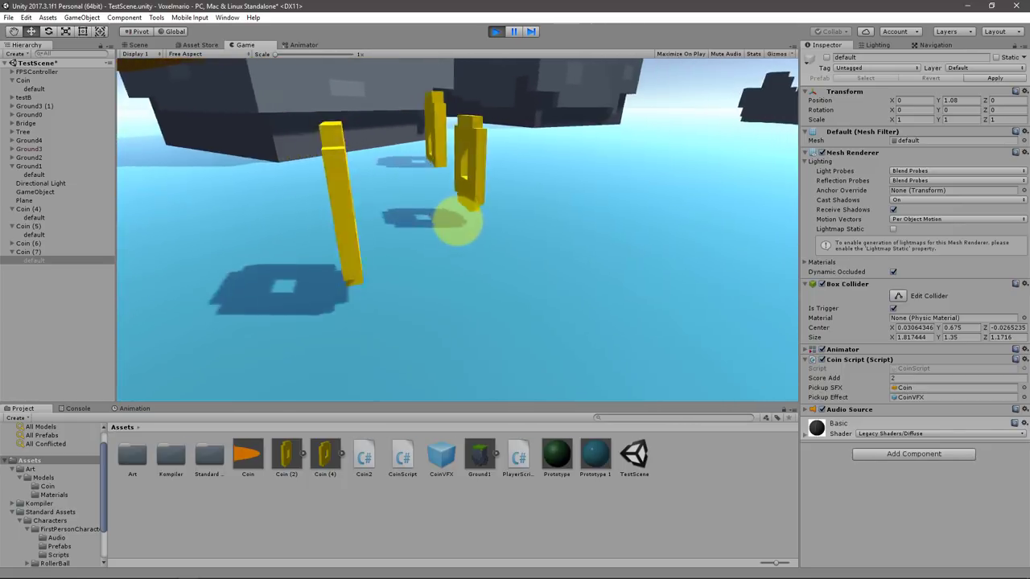
key("w")
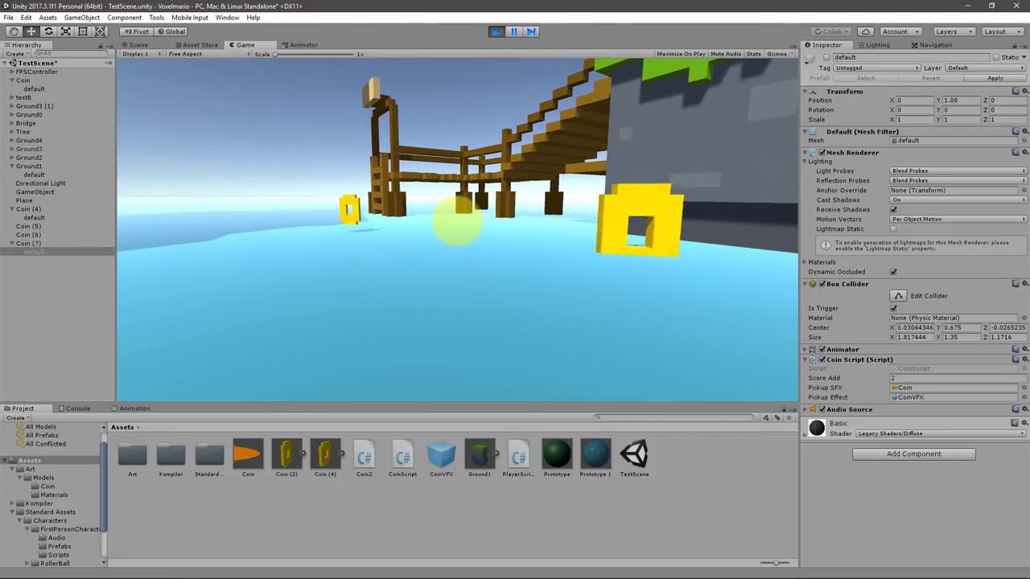
key("ctrl+p")
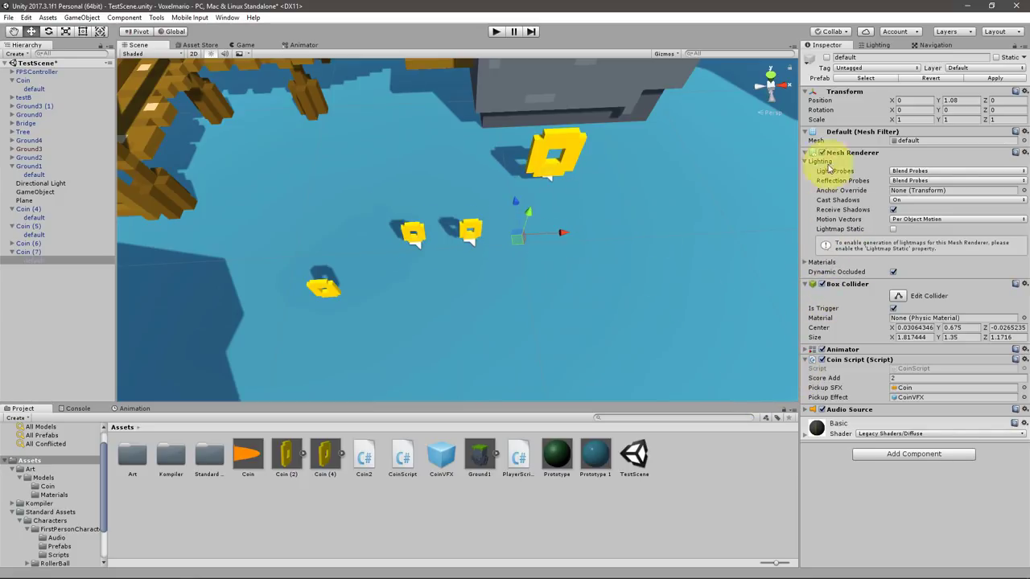
Step: Reactivate Coin (7)'s default child so the coin shows again
left_click(34, 259)
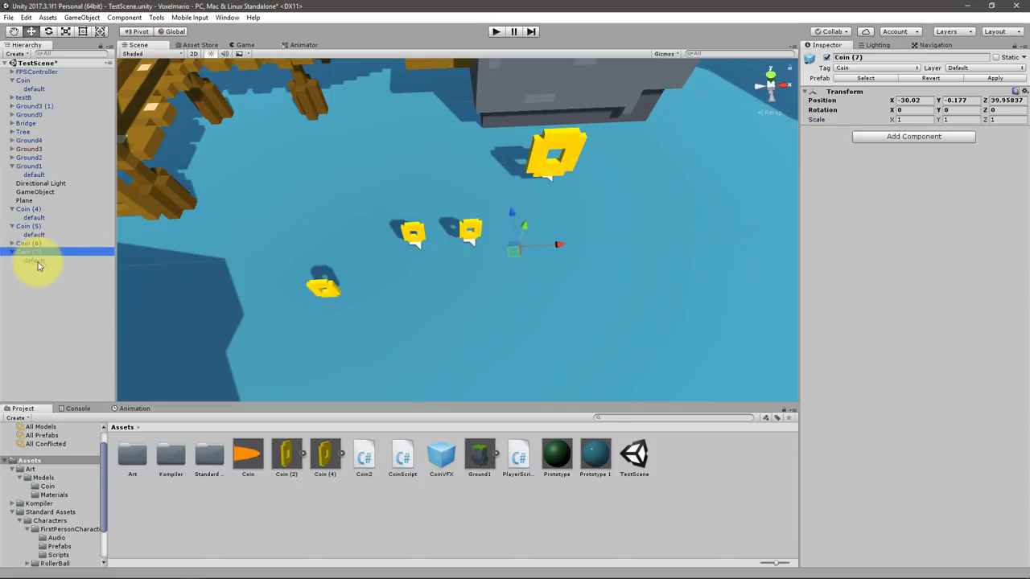
left_click(533, 213)
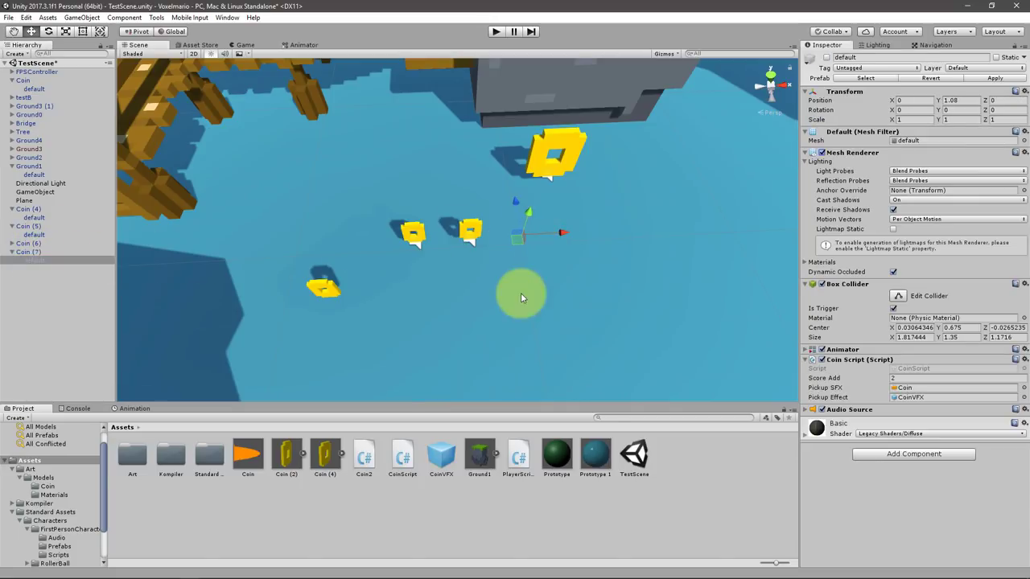
left_click(826, 57)
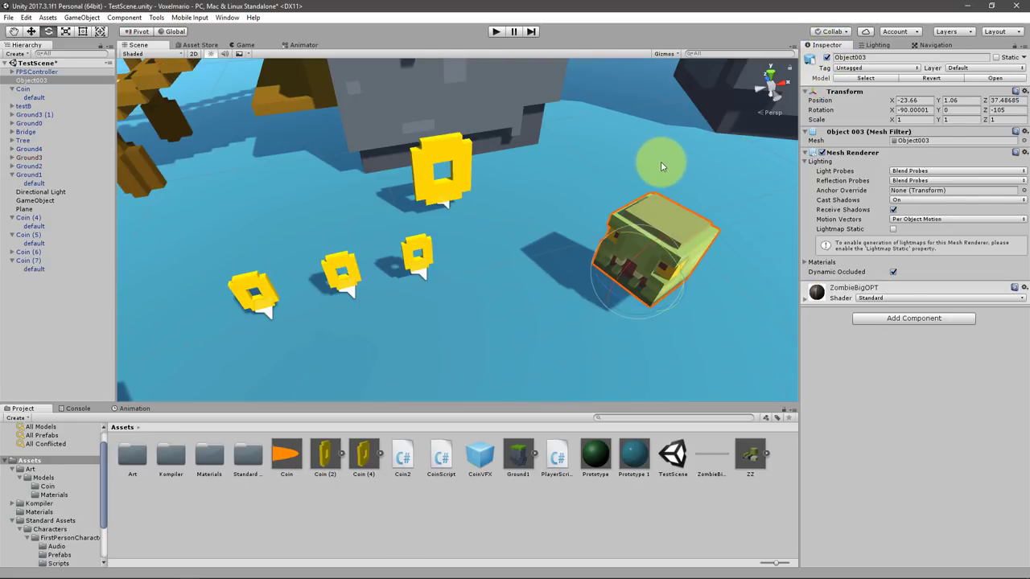
Step: Drag the ZZ zombie model in beside the head, then delete it again
mouse_move(640, 205)
middle_mouse_down()
mouse_move(540, 234)
mouse_move(526, 209)
mouse_move(640, 142)
middle_mouse_up()
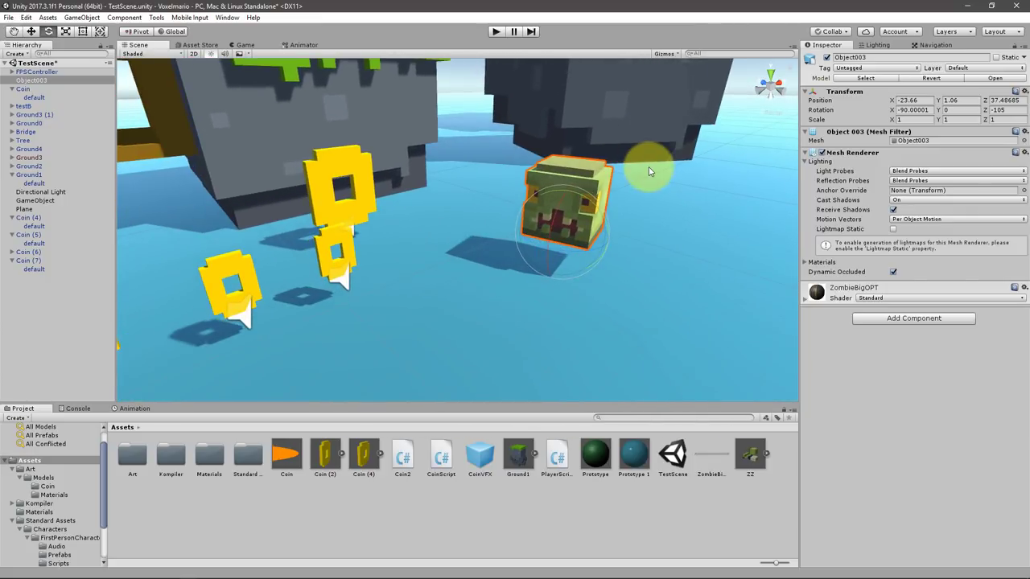
mouse_move(751, 454)
left_mouse_down()
mouse_move(551, 359)
mouse_move(724, 363)
left_mouse_up()
mouse_move(587, 298)
middle_mouse_down()
mouse_move(479, 291)
mouse_move(533, 271)
mouse_move(608, 150)
middle_mouse_up()
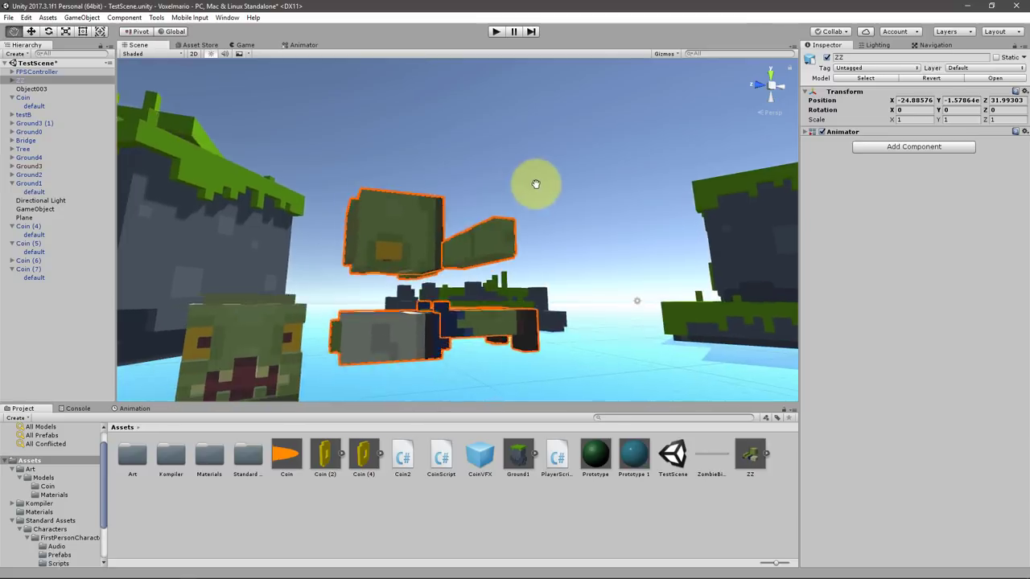
middle_click_drag(560, 177, 416, 191)
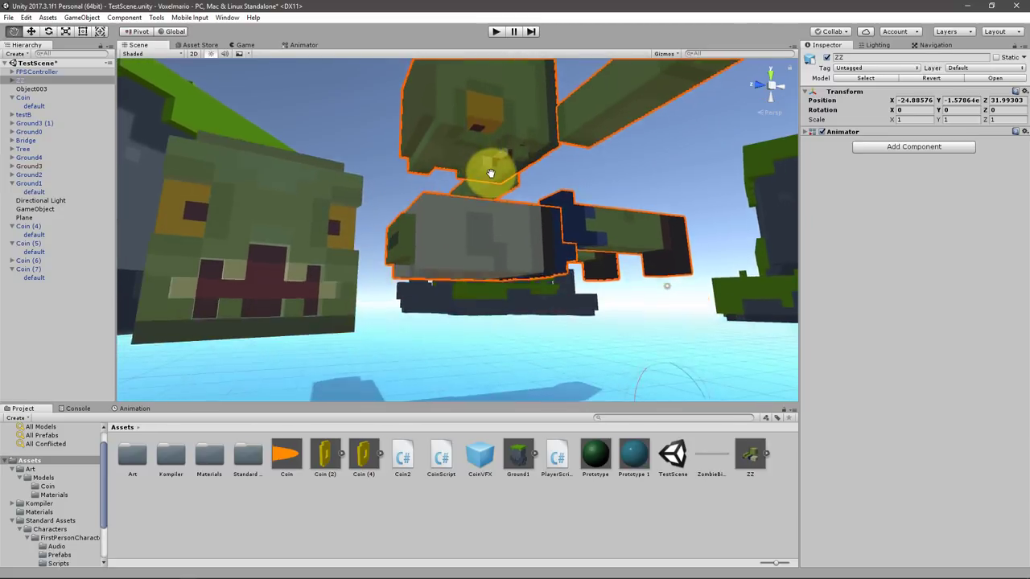
middle_click_drag(563, 120, 456, 154)
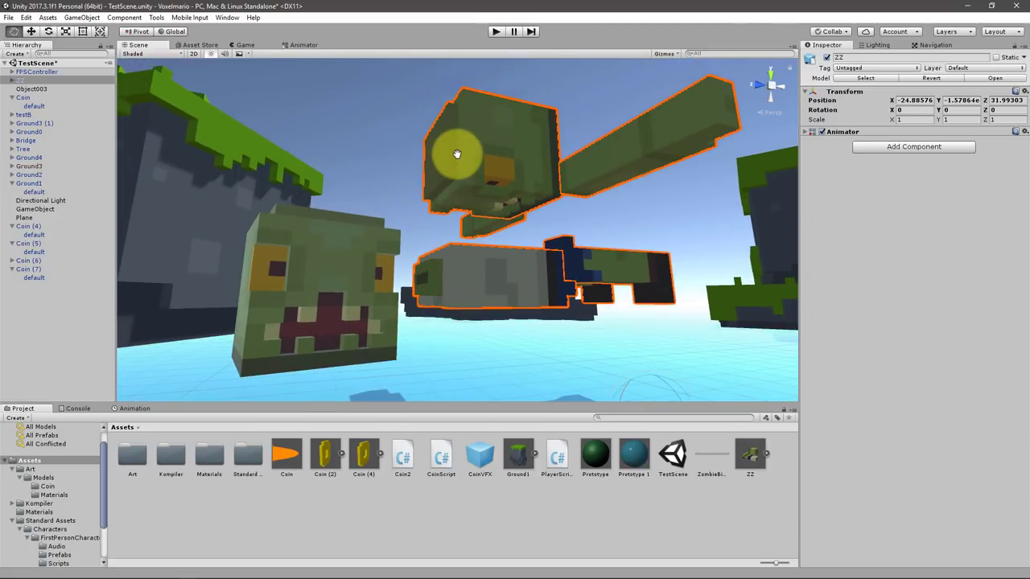
key("Delete")
Step: Select Object003, lower it with the Move tool and set its Z rotation to 0
left_click(322, 278)
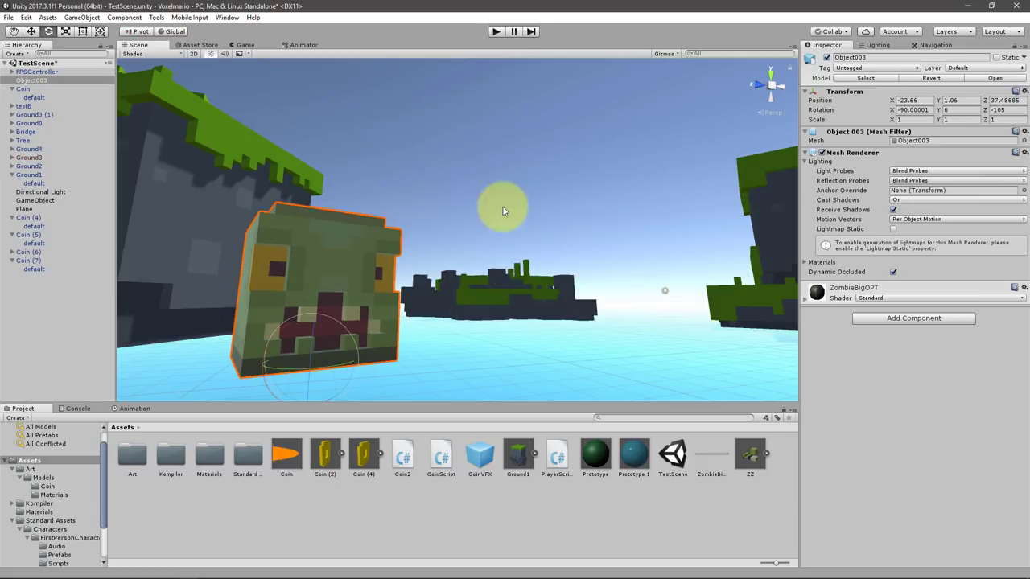
mouse_move(502, 207)
right_mouse_down()
mouse_move(460, 260)
mouse_move(417, 279)
right_mouse_up()
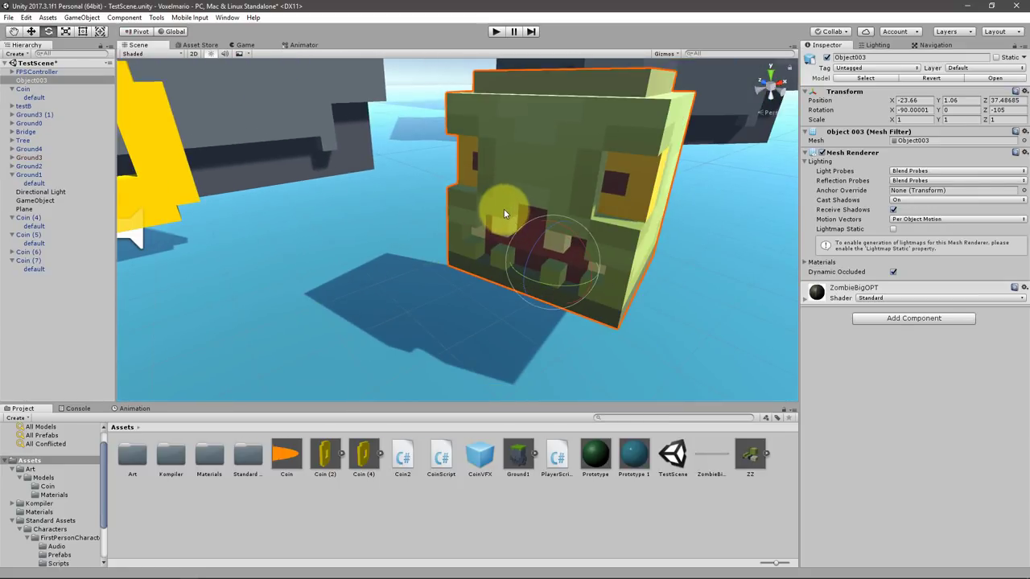
key("w")
left_click_drag(558, 231, 545, 300)
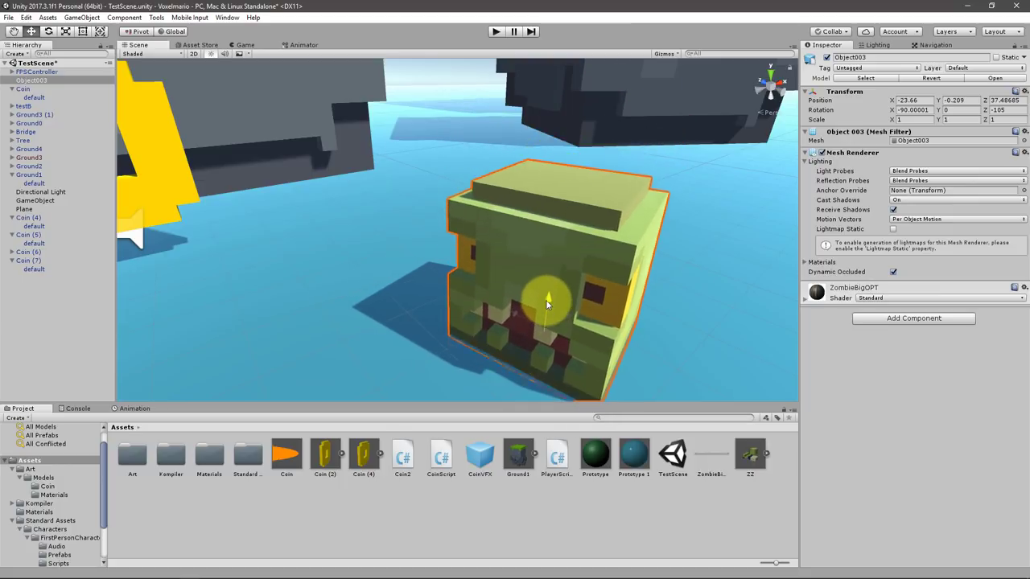
left_click(998, 110)
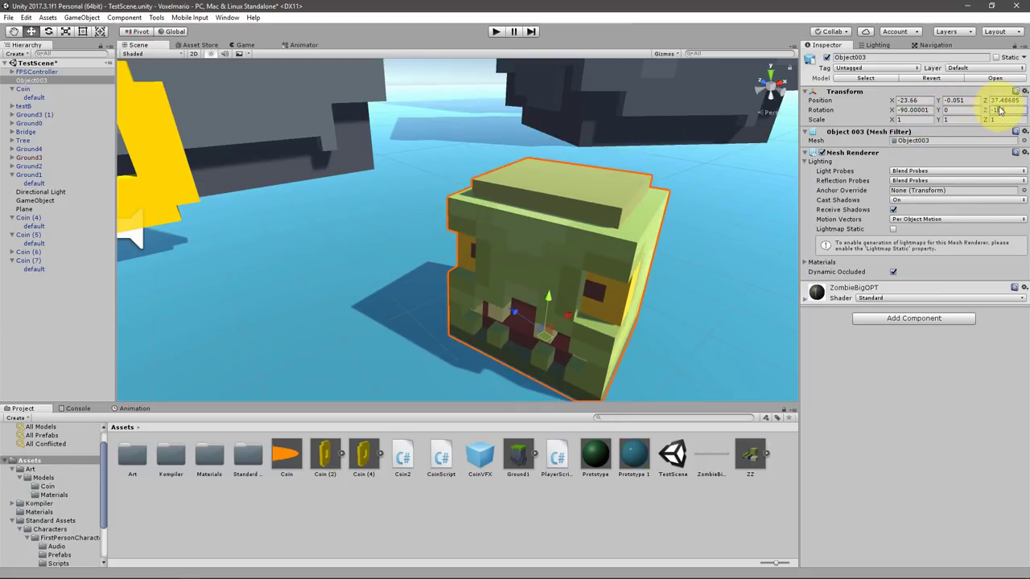
type("0")
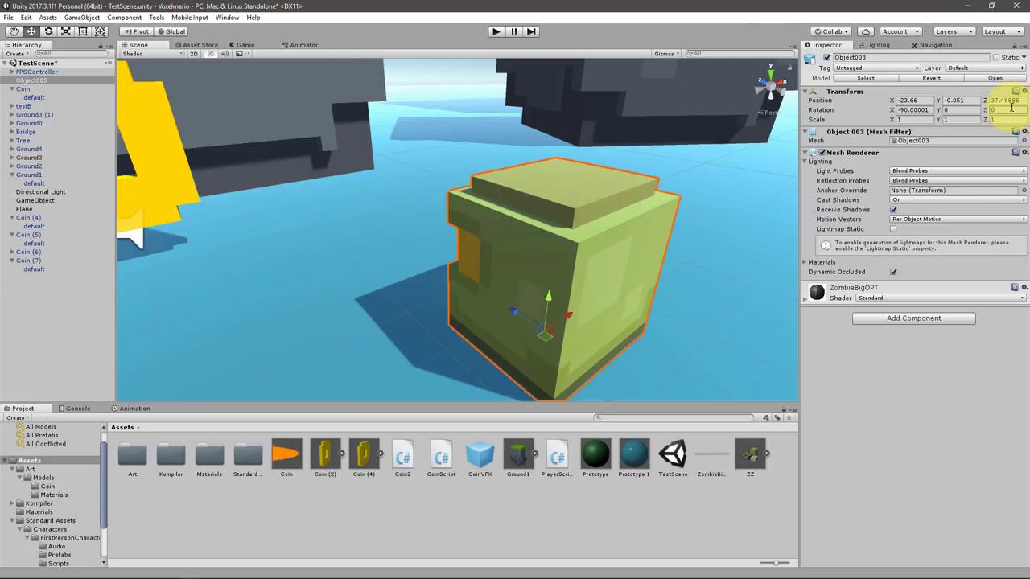
Step: Set the head's X rotation to -90 and raise its Position Y to 0.974
mouse_move(526, 271)
left_mouse_down("alt")
mouse_move(448, 287)
mouse_move(880, 125)
left_mouse_up("alt")
key("f")
left_click(913, 109)
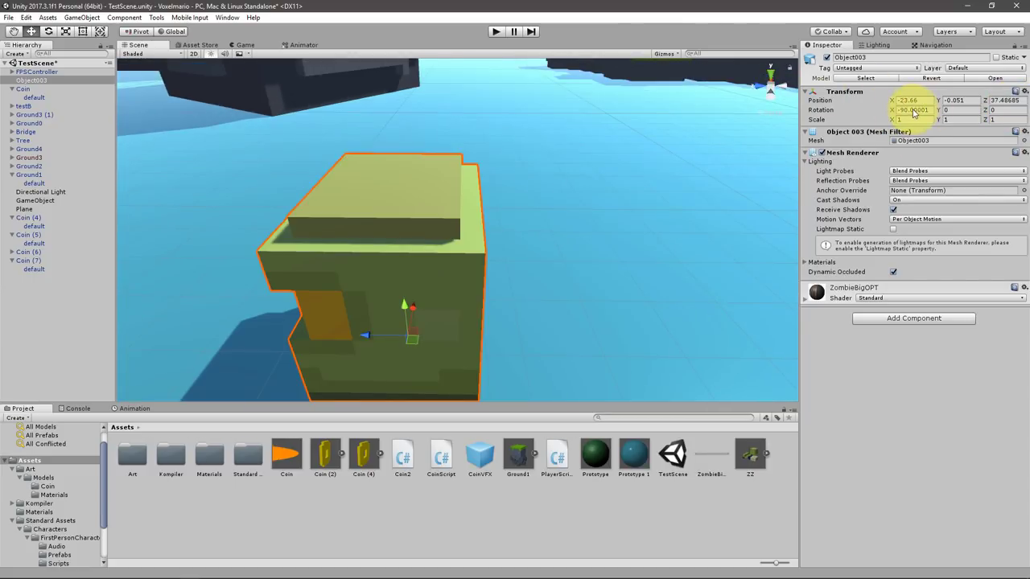
mouse_move(543, 198)
left_mouse_down("alt")
mouse_move(437, 232)
mouse_move(518, 201)
left_mouse_up("alt")
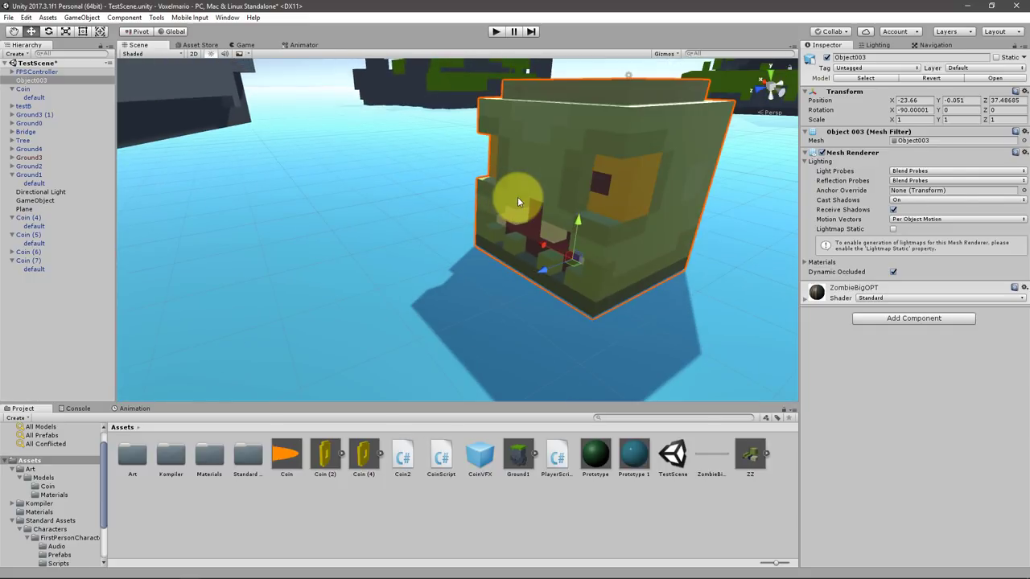
left_click(913, 109)
type("0")
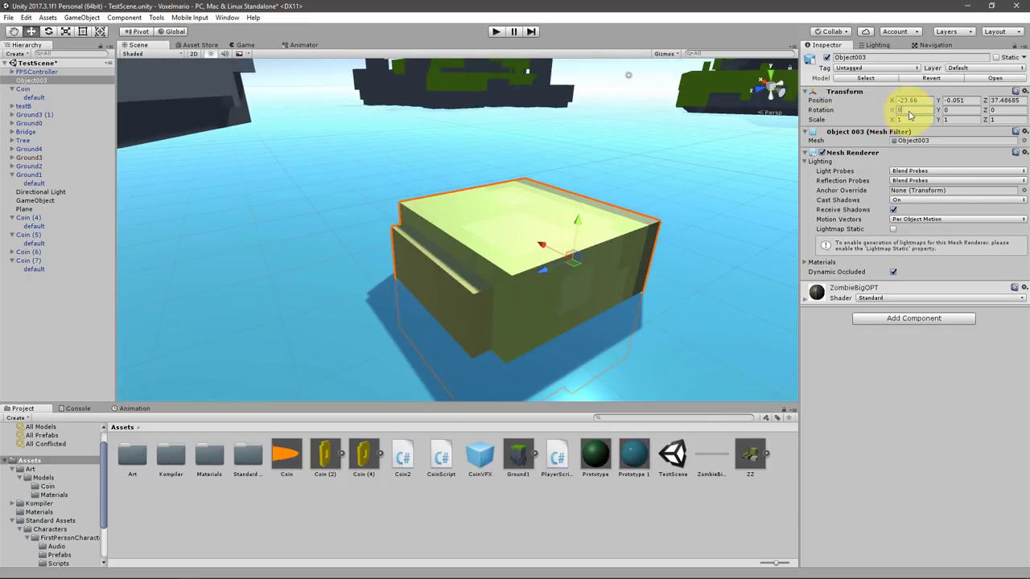
mouse_move(577, 221)
left_mouse_down()
mouse_move(583, 250)
mouse_move(471, 253)
mouse_move(426, 188)
mouse_move(724, 214)
left_mouse_up()
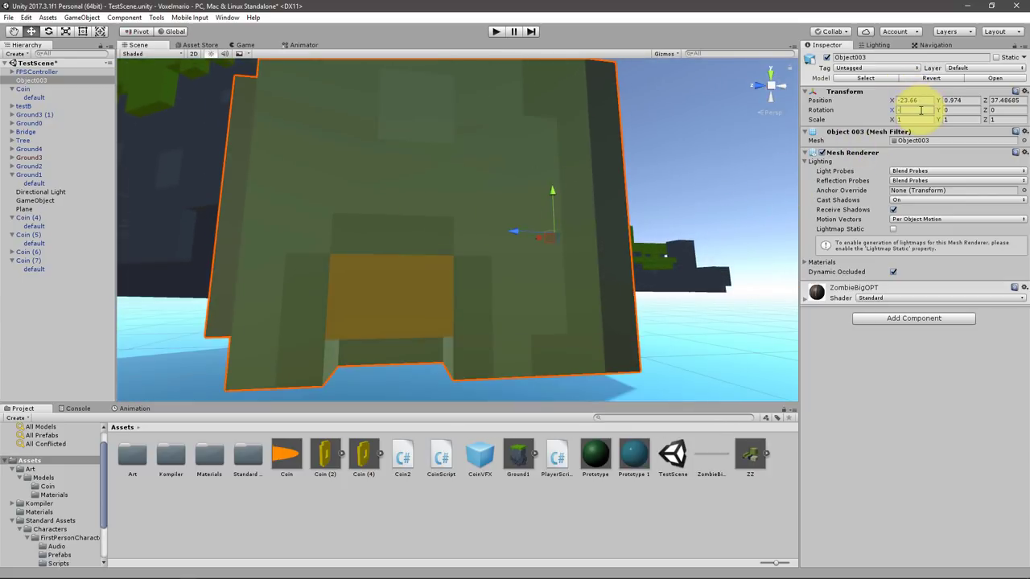
type("90")
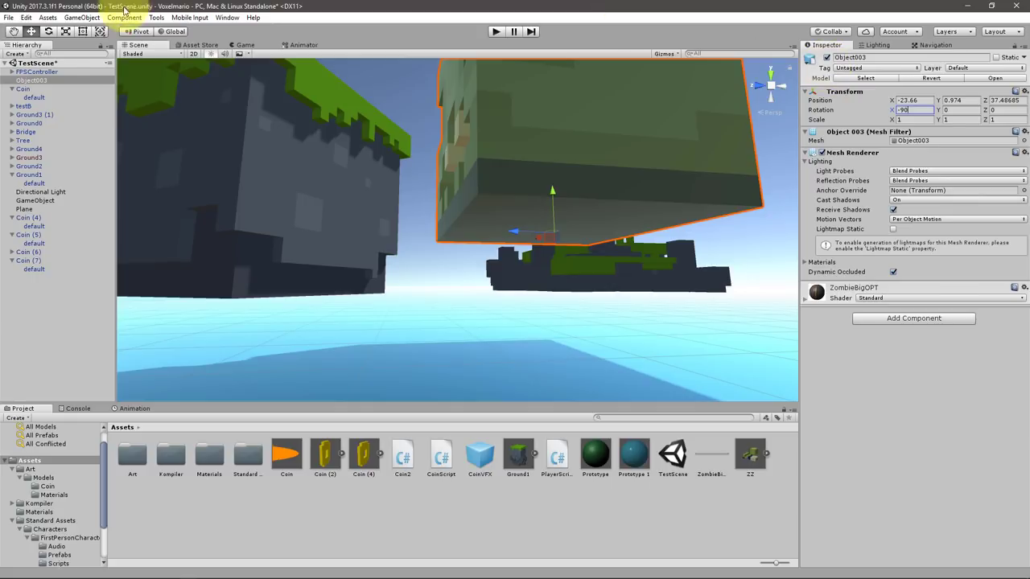
Step: Create an empty root object named ZombieHead and nest Object003 inside it
right_click(42, 82)
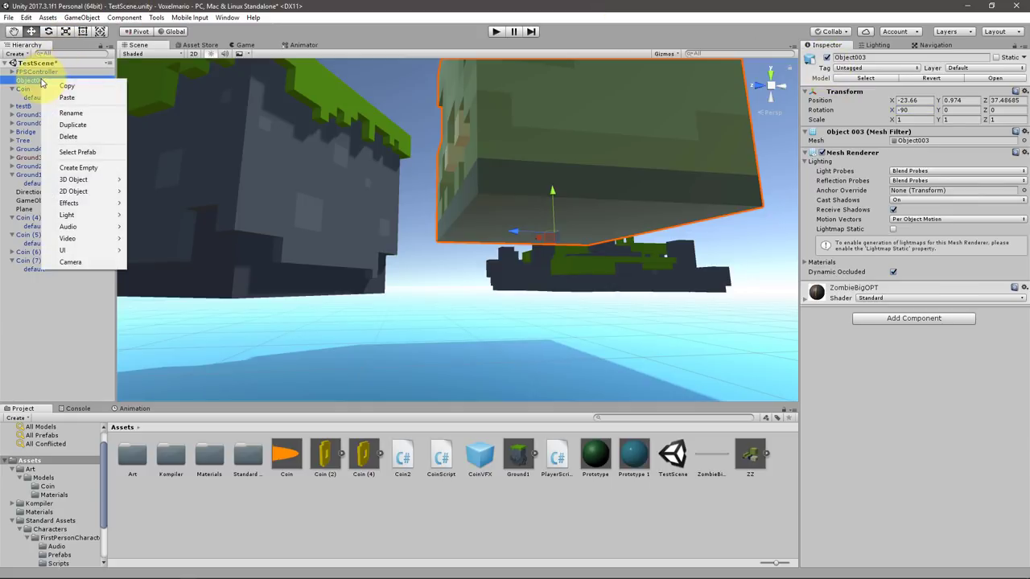
left_click(78, 167)
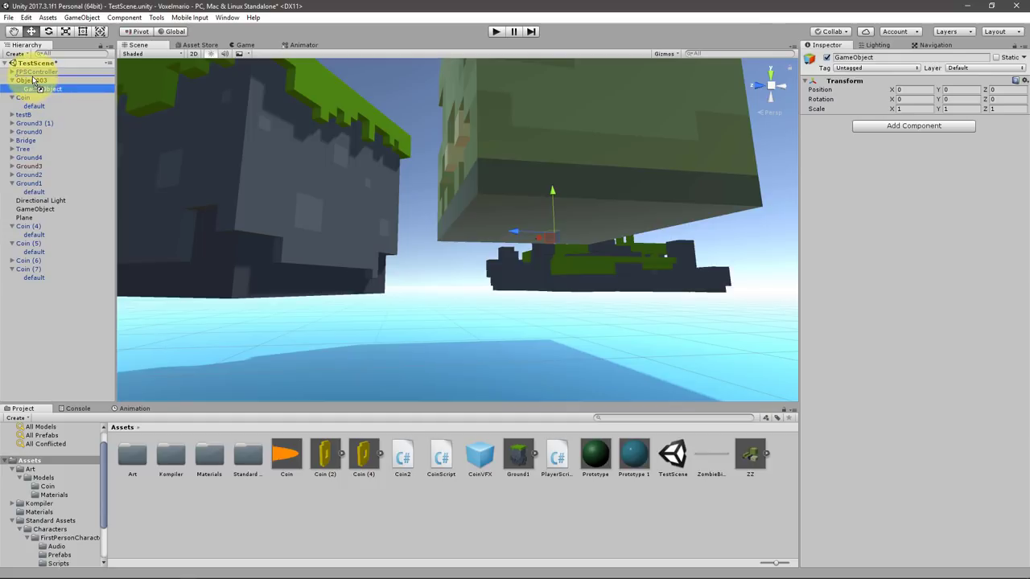
left_click_drag(40, 87, 41, 80)
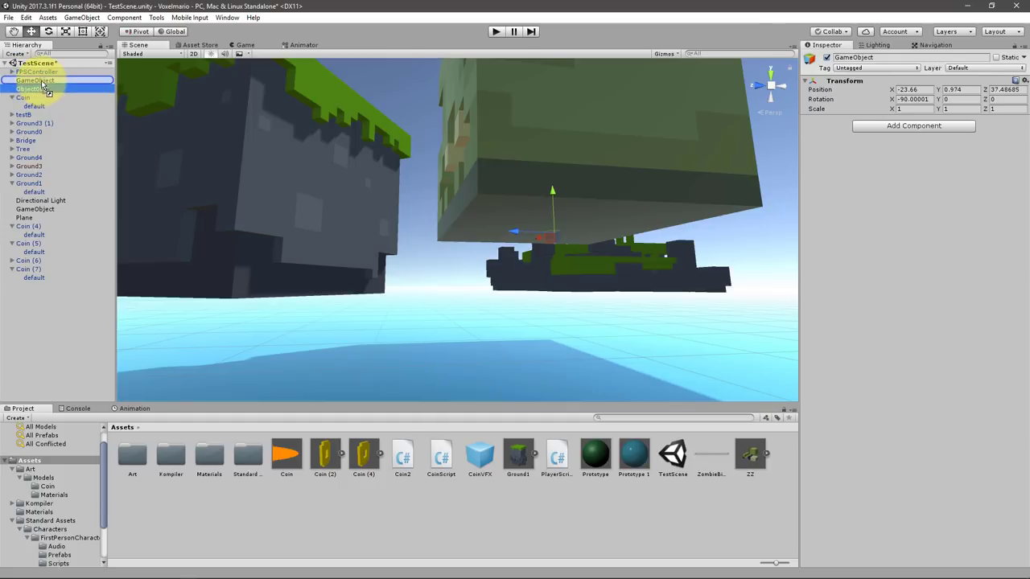
left_click(55, 80)
left_click(54, 80)
type("ZombieHead")
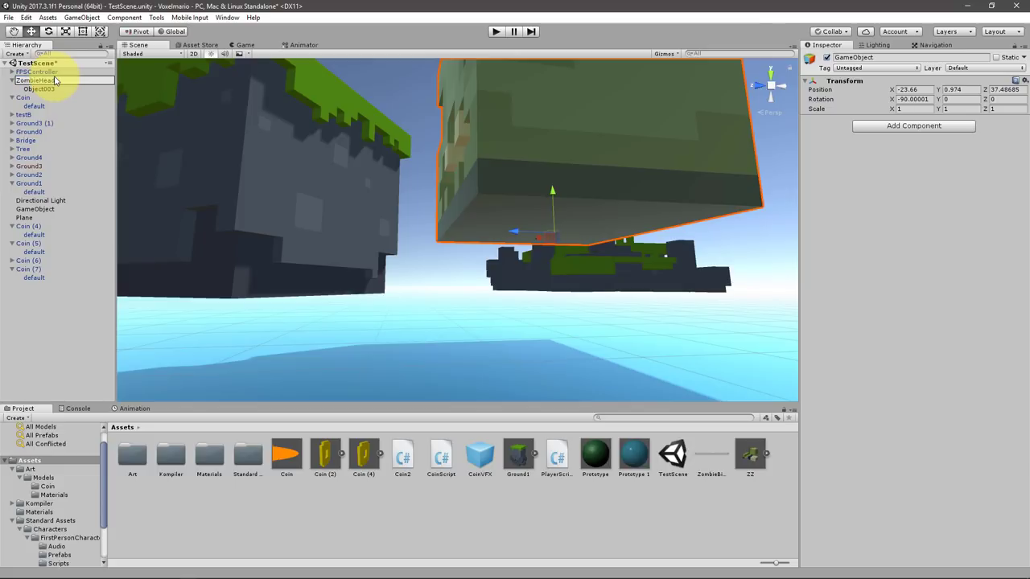
key("Return")
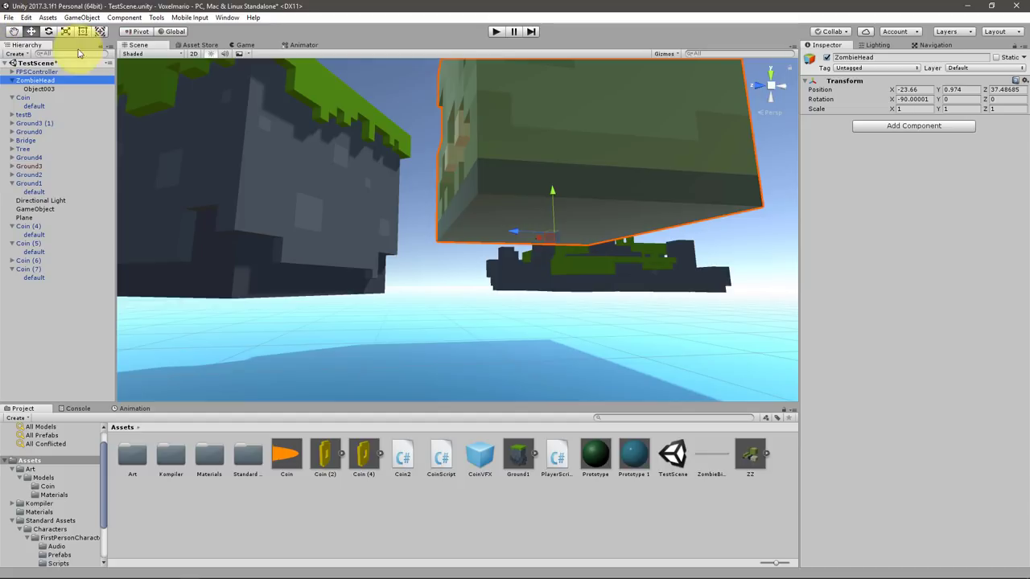
left_click(39, 89)
mouse_move(499, 209)
left_mouse_down("alt")
mouse_move(461, 188)
mouse_move(528, 255)
left_mouse_up("alt")
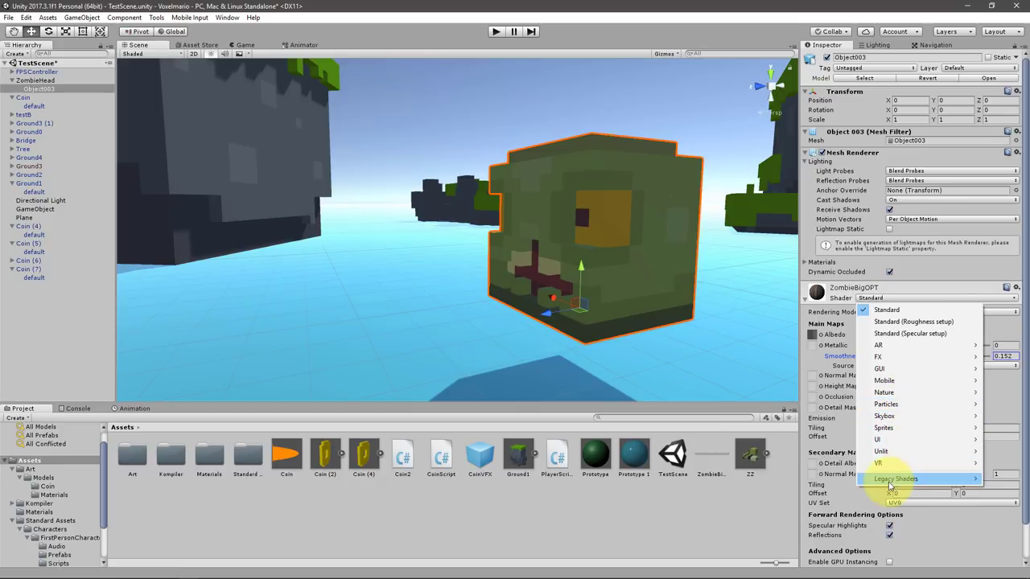
Step: Set the zombie head material's shader to Legacy Shaders > Diffuse
mouse_move(892, 481)
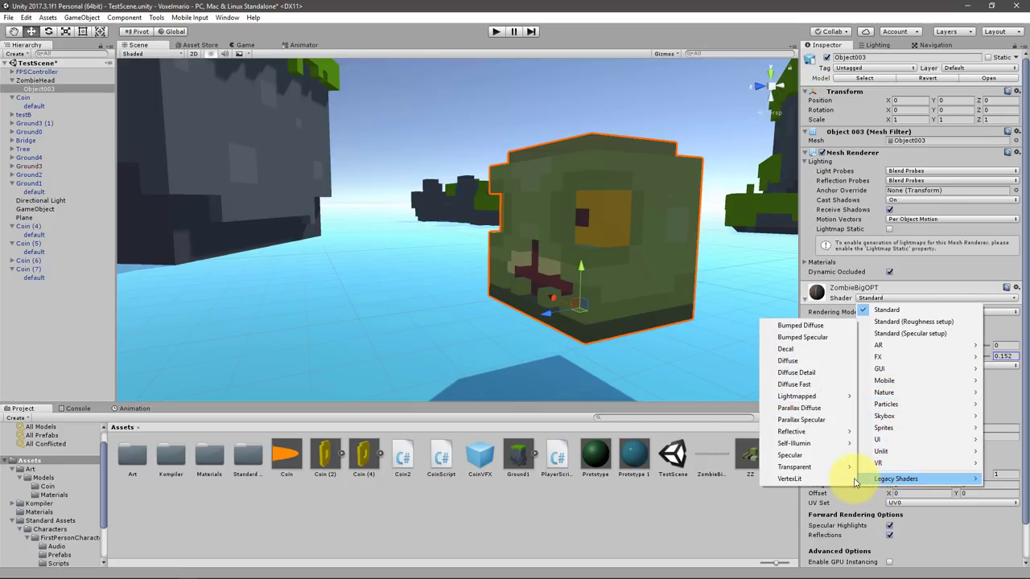
left_click(801, 361)
right_click_drag(524, 257, 475, 272)
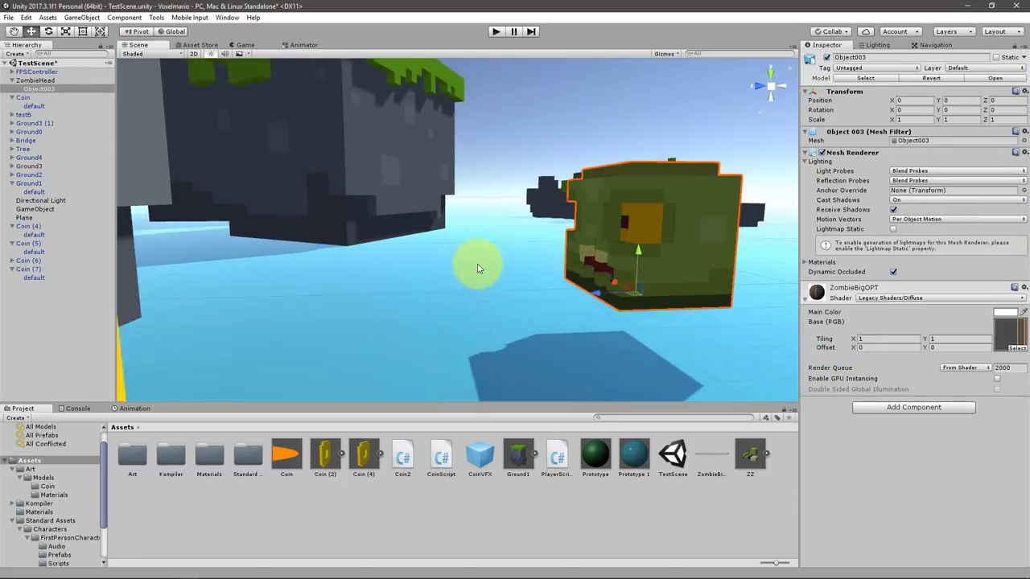
middle_click_drag(472, 211, 427, 239)
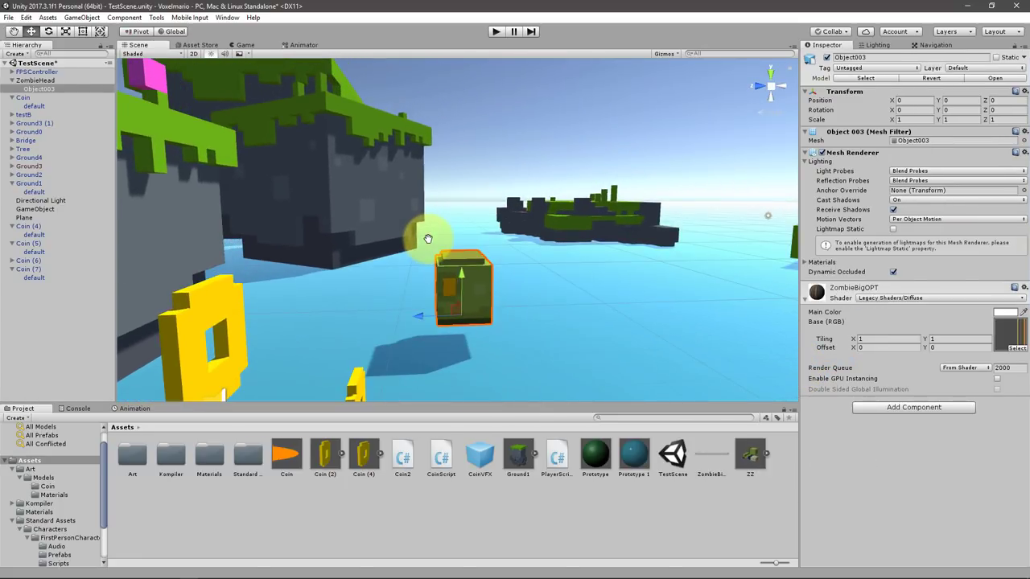
key("f")
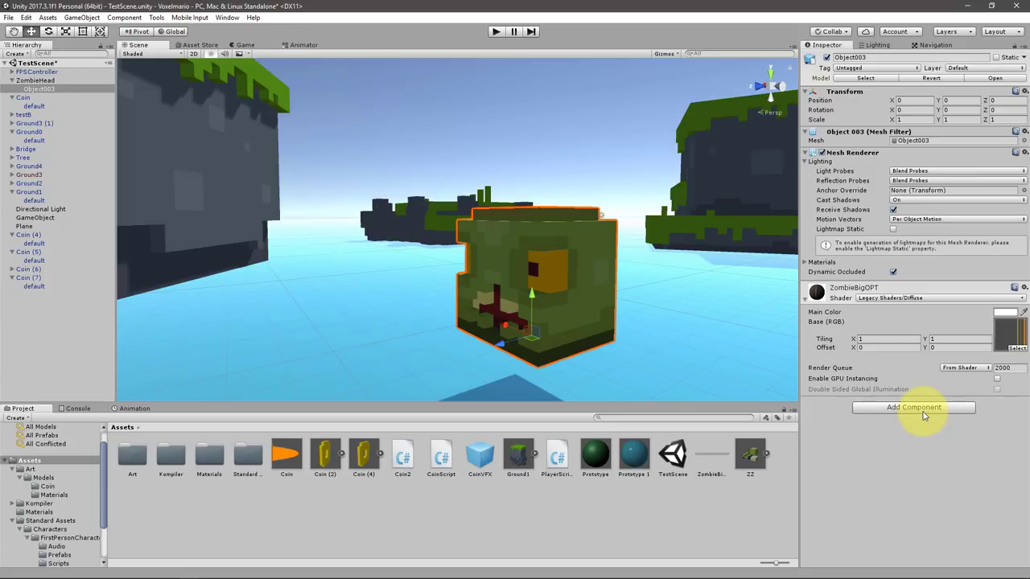
Step: Add a Box Collider to the zombie head
left_click(923, 411)
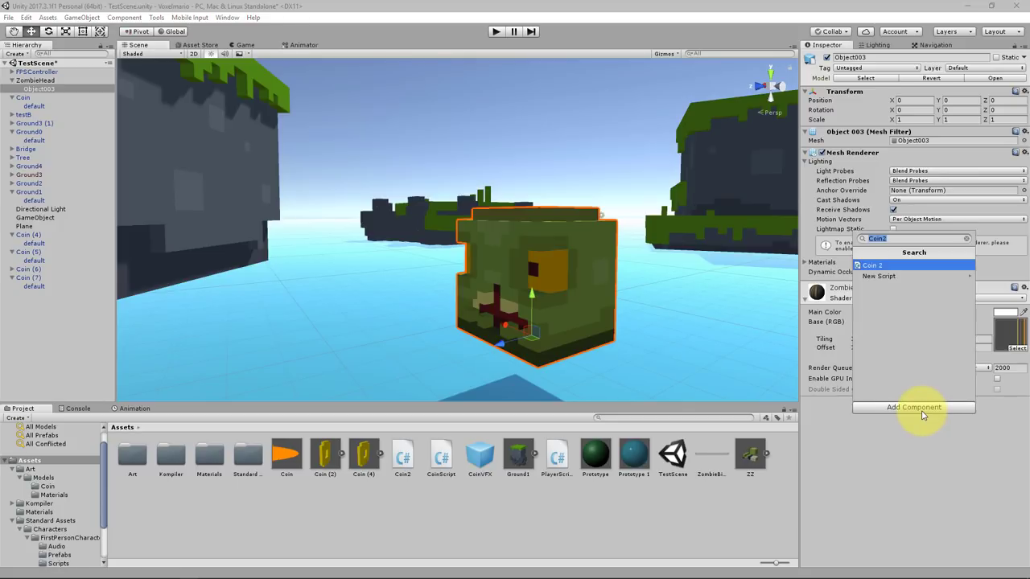
type("box")
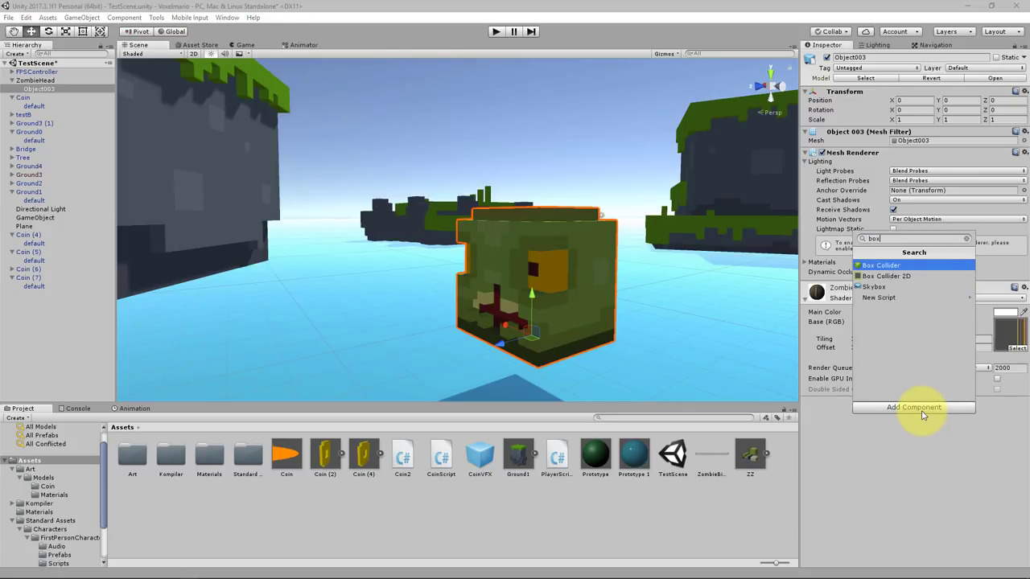
key("Return")
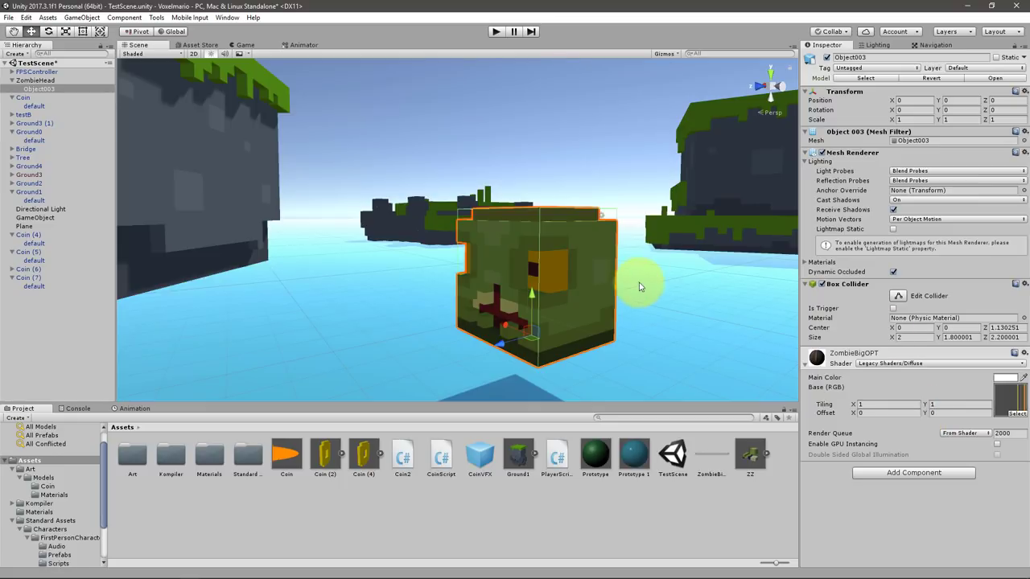
right_click_drag(639, 283, 603, 193)
scroll(602, 189, "down", 5)
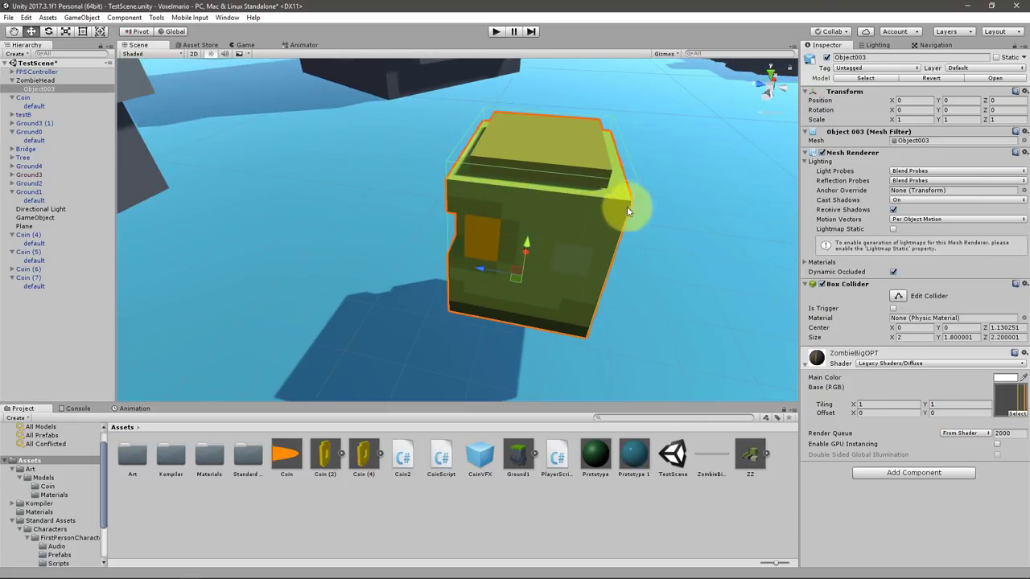
Step: Add a new Enemy tag in the Tag Manager
left_click(876, 67)
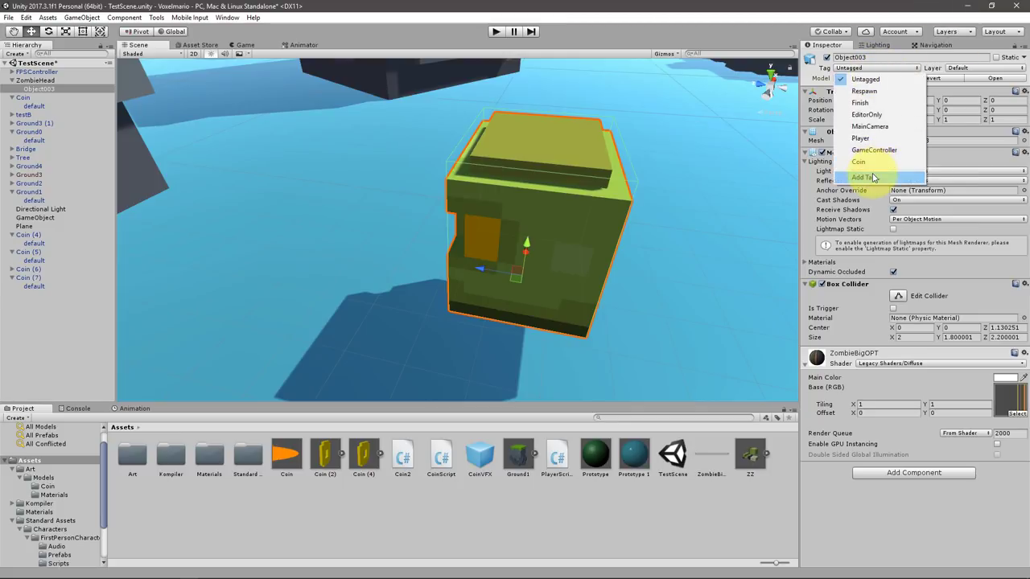
left_click(865, 177)
left_click(1006, 106)
type("Enemy")
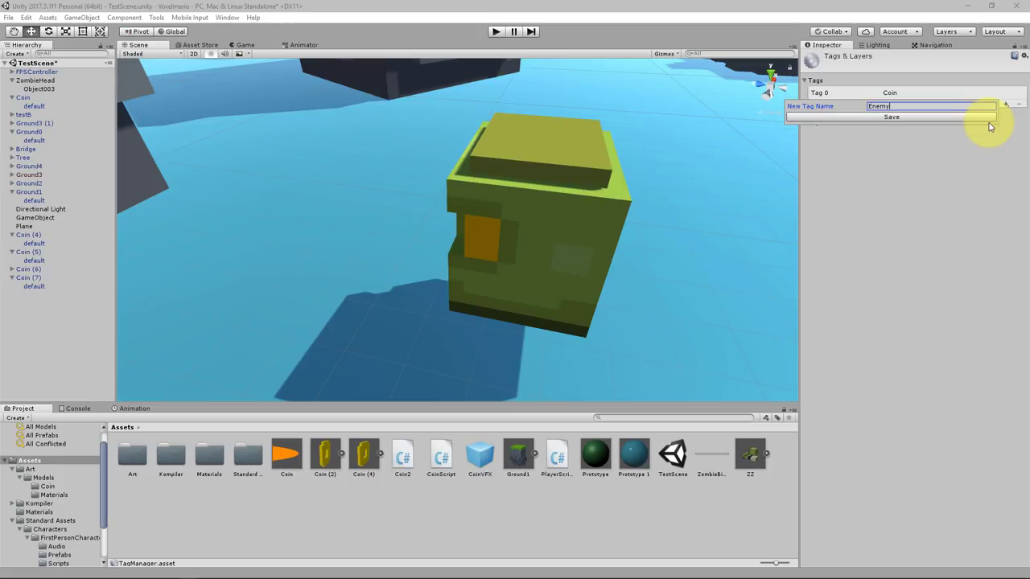
left_click(941, 116)
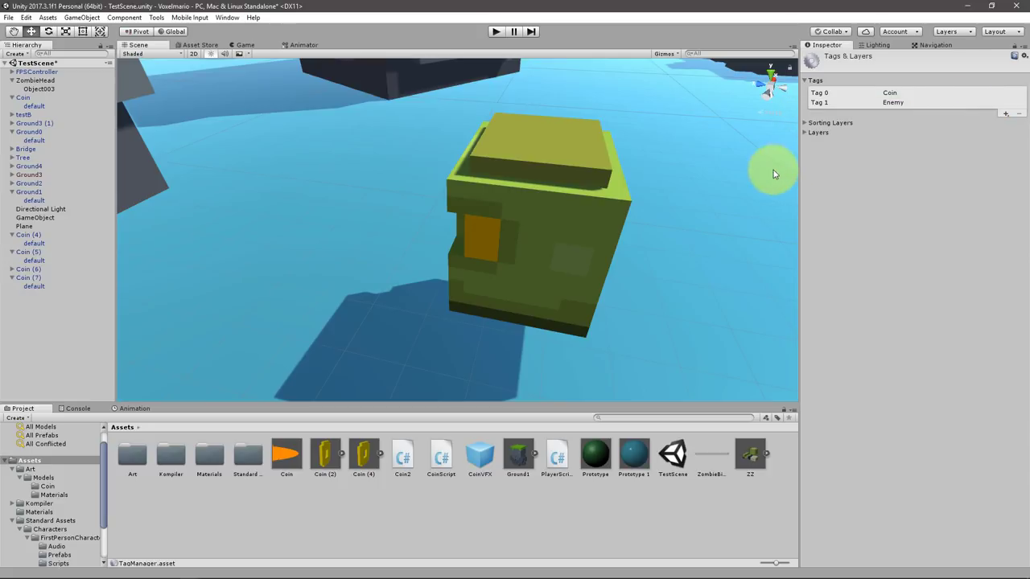
Step: Tag Object003 as Enemy
key("ctrl+z")
left_click(868, 67)
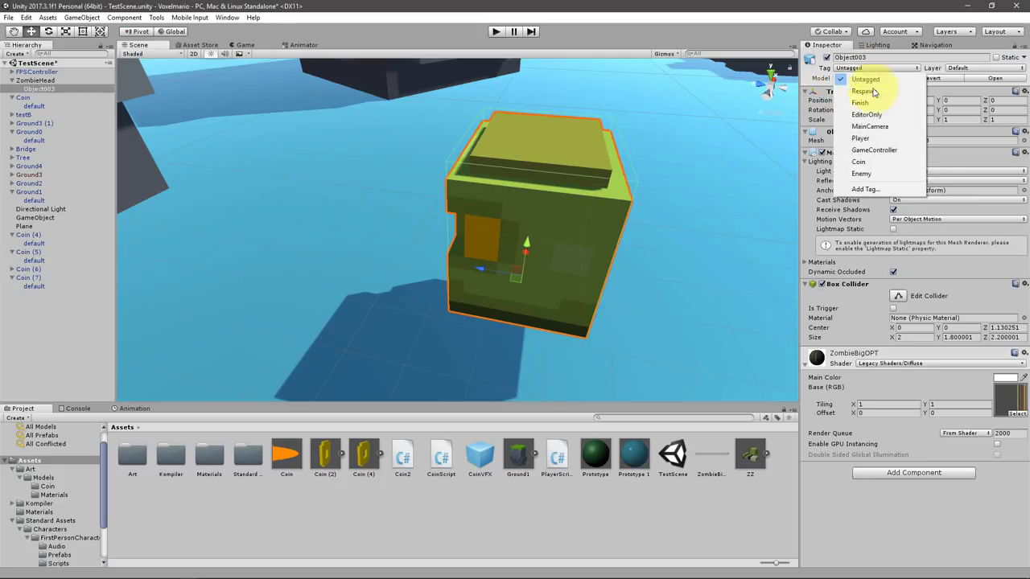
left_click(880, 173)
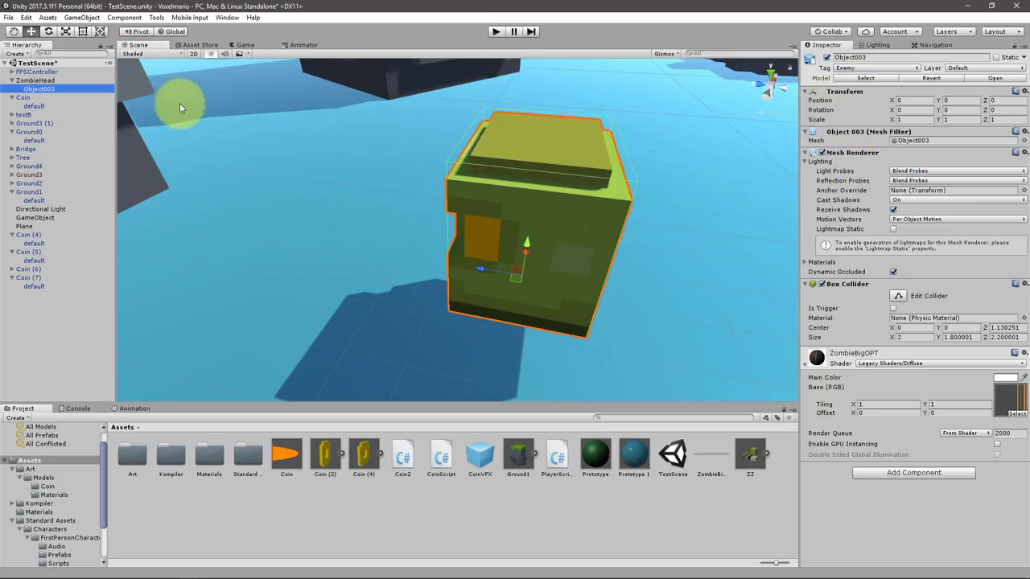
Step: Nest Object003 in a new empty GameObject under ZombieHead and rename it ZH
right_click(44, 91)
left_click(61, 172)
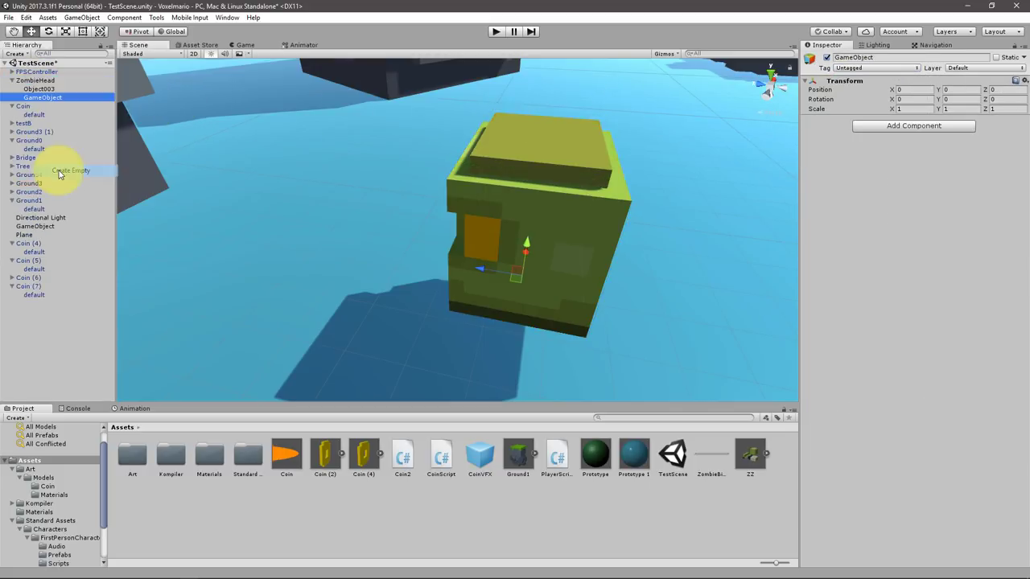
left_click_drag(35, 90, 45, 98)
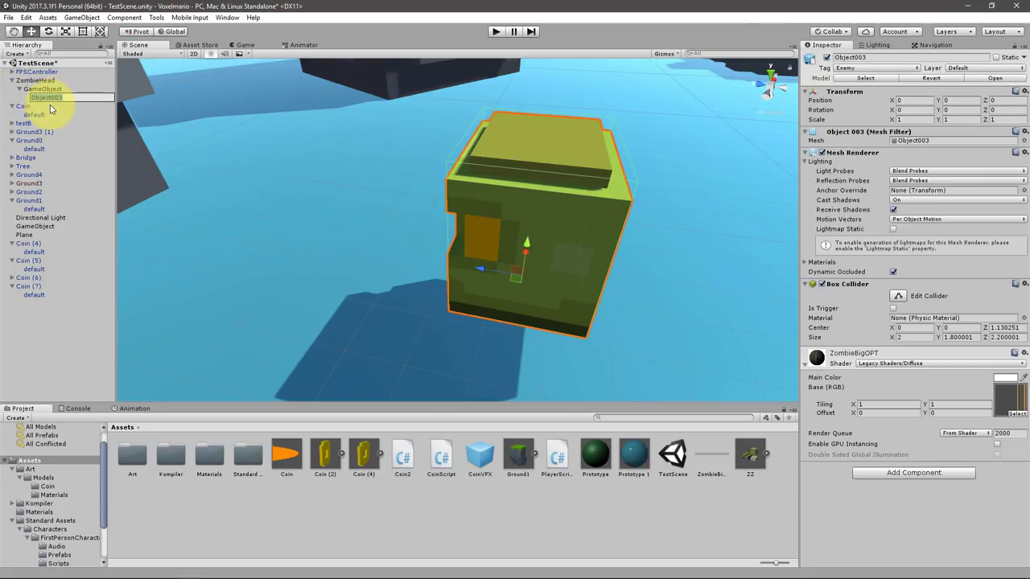
type("ZH")
key("Return")
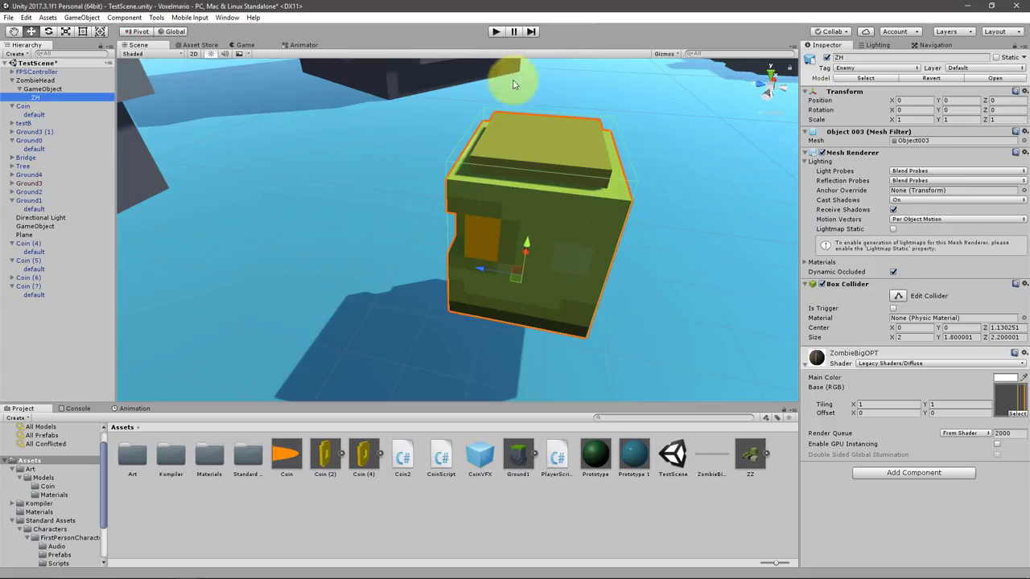
Step: Set ZombieHead's Rotation X to 0
left_click(34, 89)
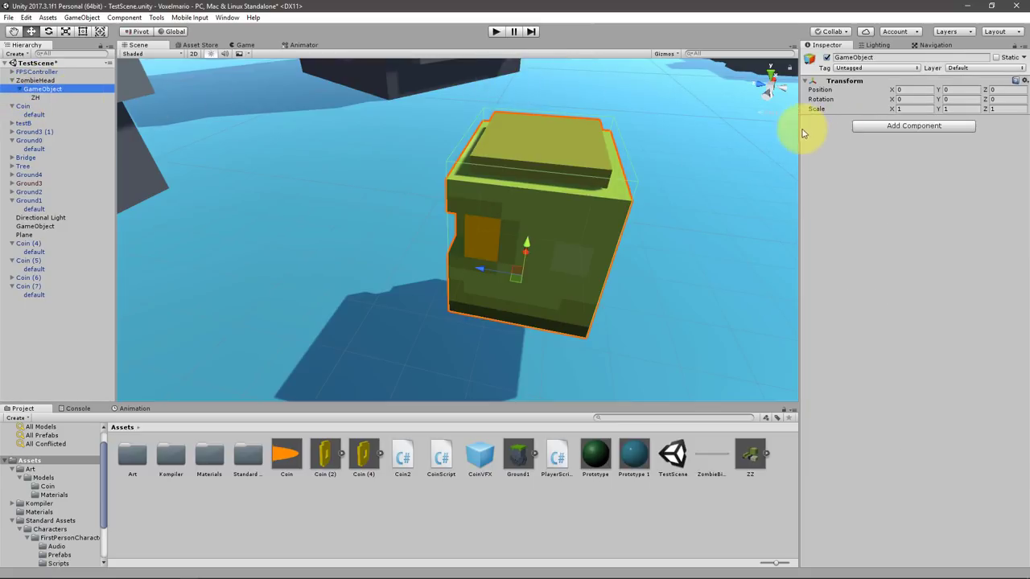
mouse_move(483, 194)
left_mouse_down("alt")
mouse_move(506, 207)
mouse_move(552, 188)
mouse_move(563, 195)
left_mouse_up("alt")
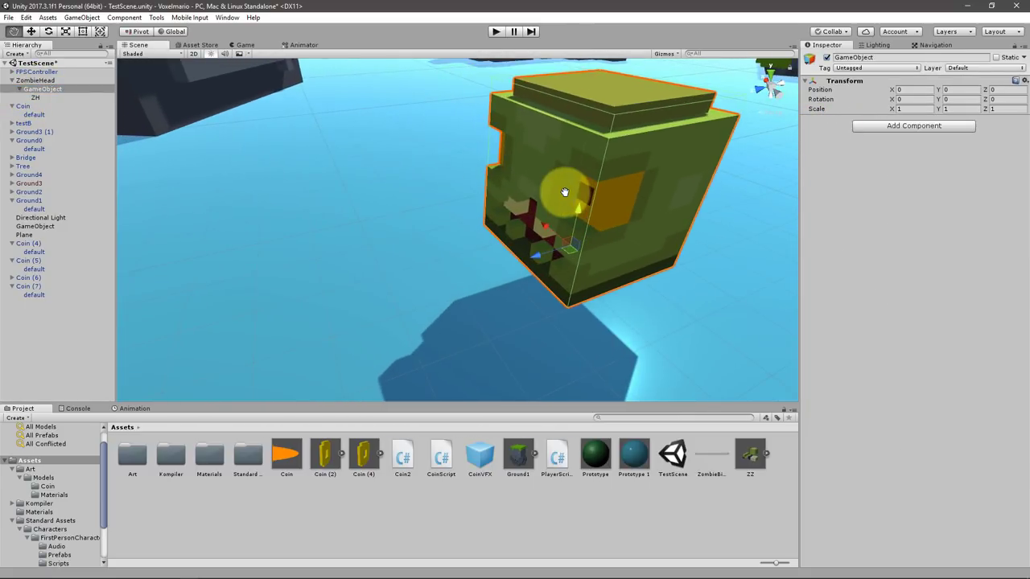
left_click(46, 82)
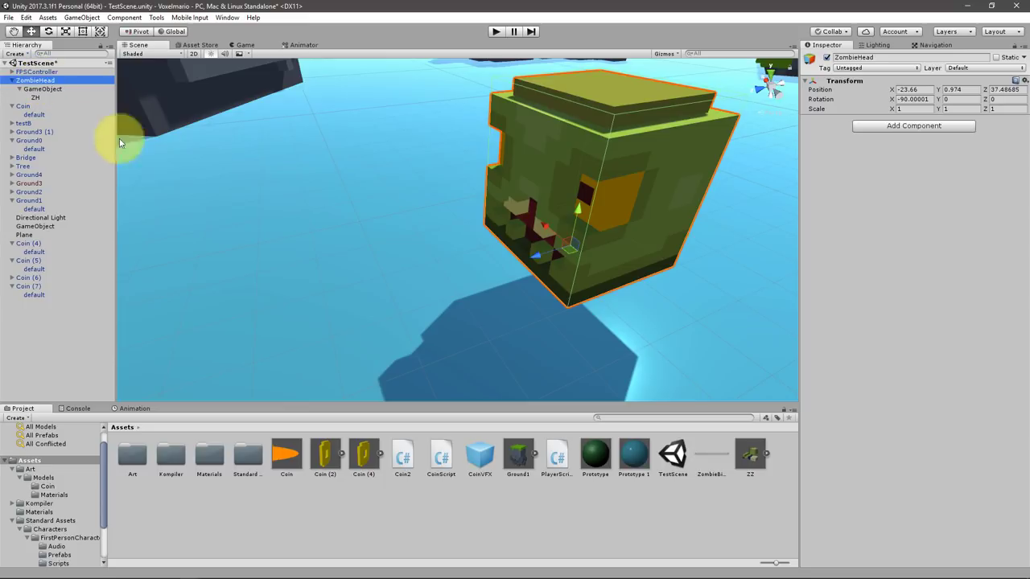
left_click(913, 99)
type("0")
key("Return")
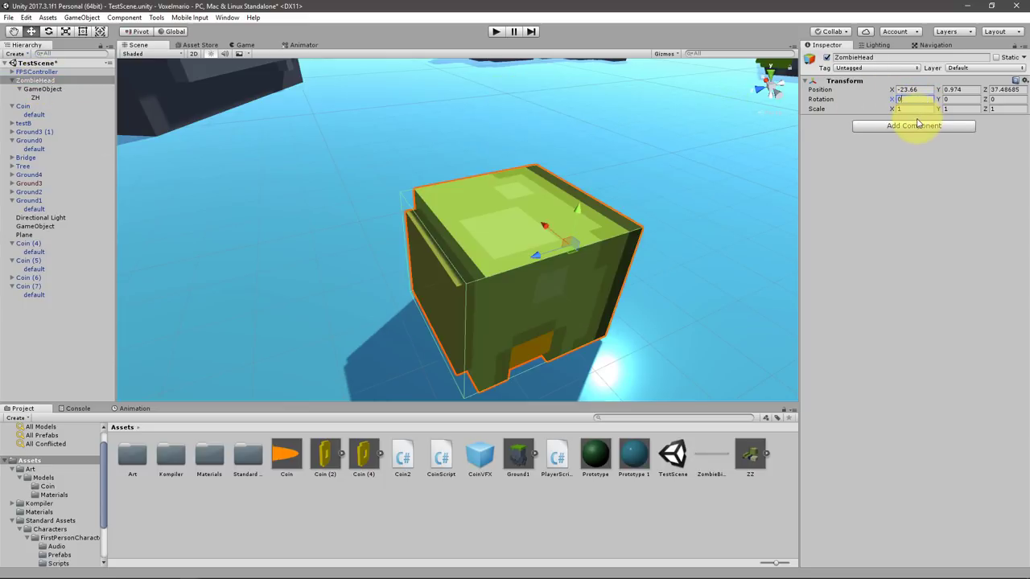
Step: Give the child GameObject Rotation X 90 so the head stays upright
left_click(47, 90)
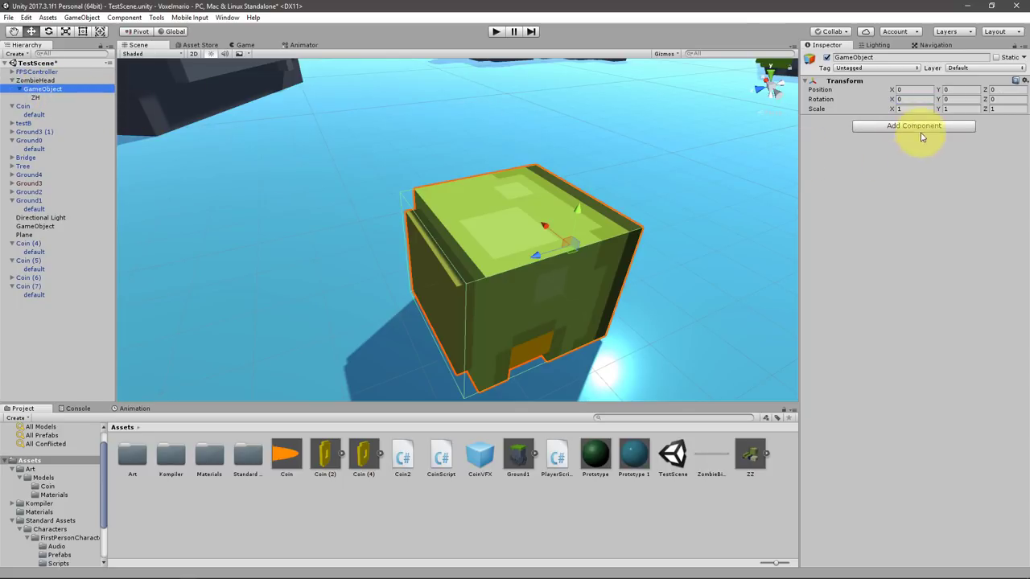
left_click(915, 99)
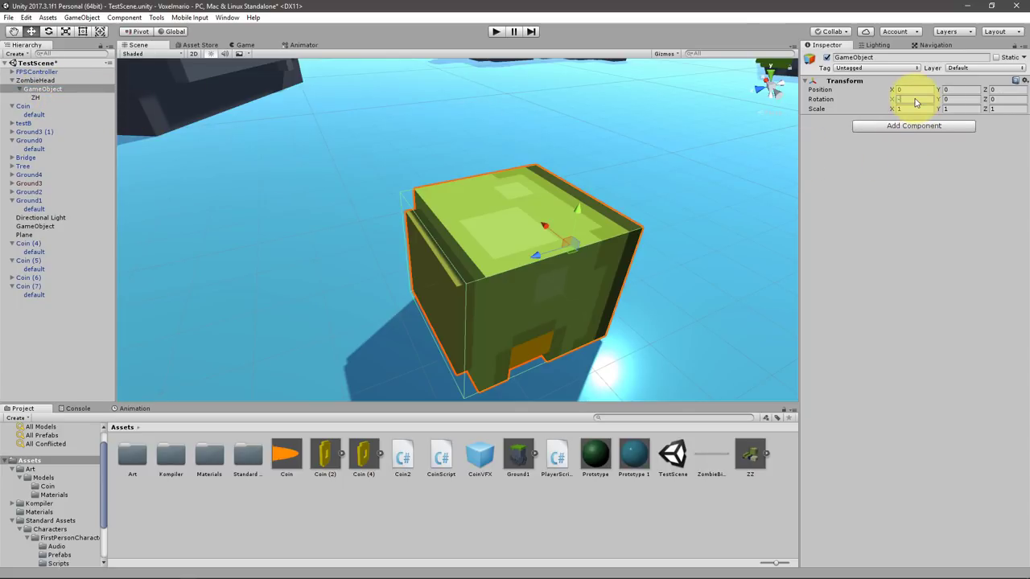
type("90")
left_click(56, 80)
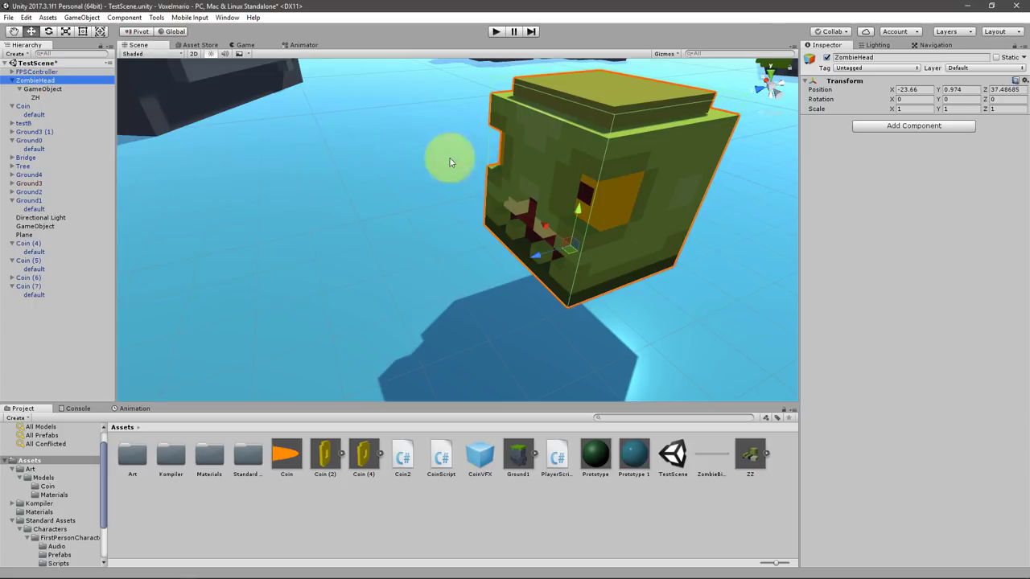
left_click(1015, 90)
mouse_move(605, 229)
middle_mouse_down()
mouse_move(522, 239)
mouse_move(285, 142)
middle_mouse_up()
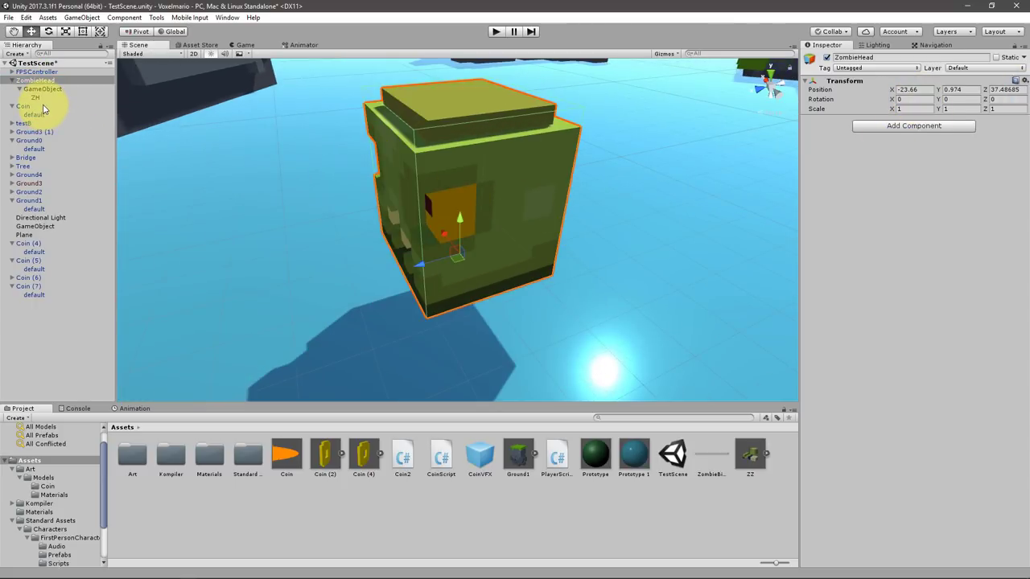
mouse_move(283, 197)
left_mouse_down("alt")
mouse_move(508, 239)
mouse_move(402, 253)
mouse_move(453, 230)
mouse_move(435, 238)
left_mouse_up("alt")
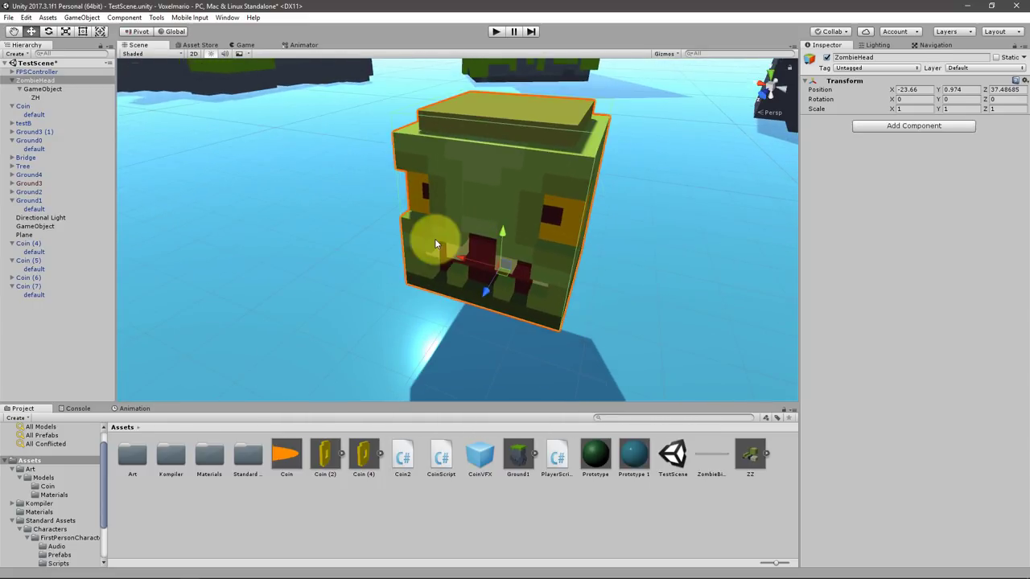
left_click(44, 98)
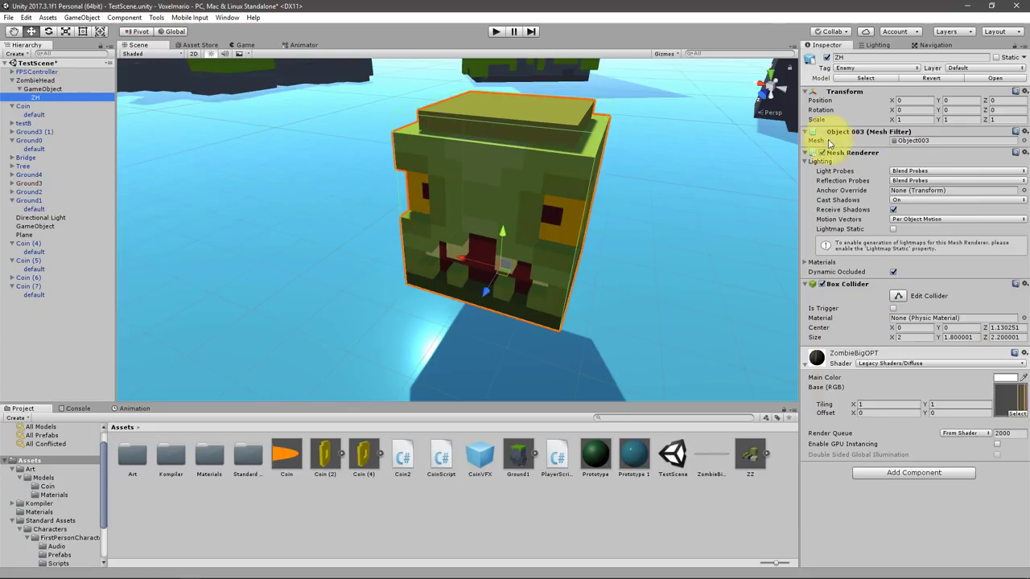
Step: Add an Animator component to ZH
left_click(891, 475)
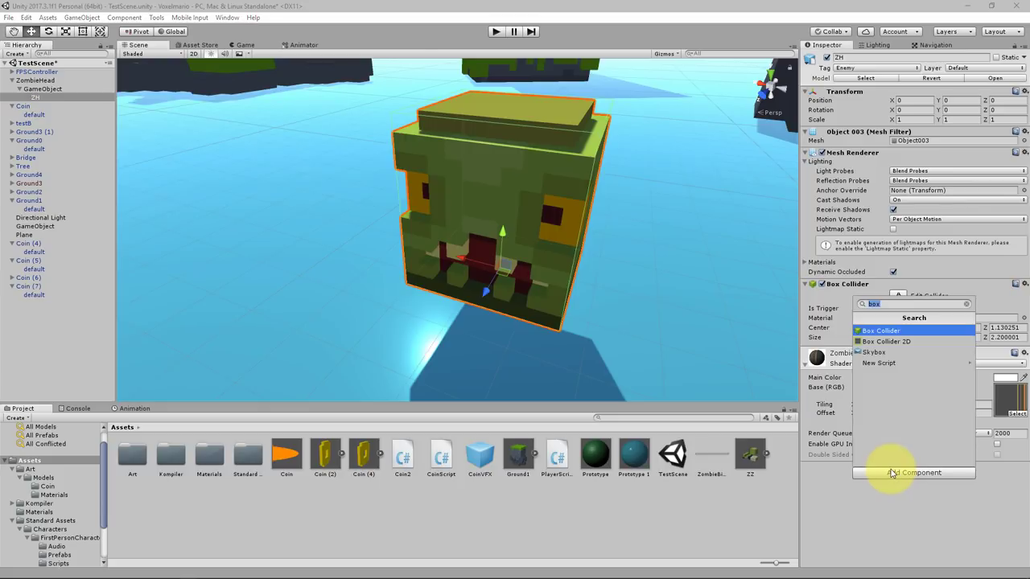
type("Anim")
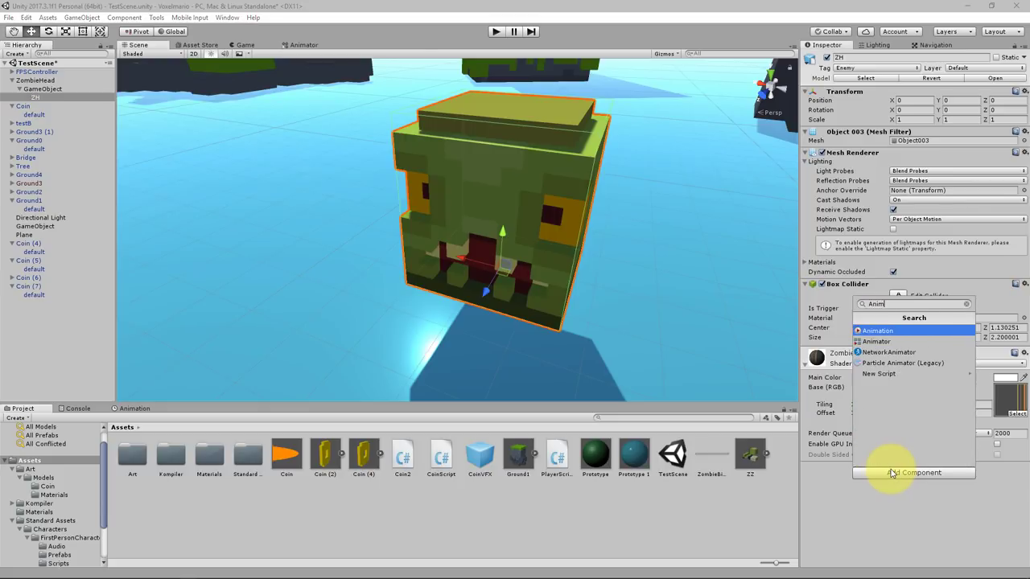
key("Down")
key("Return")
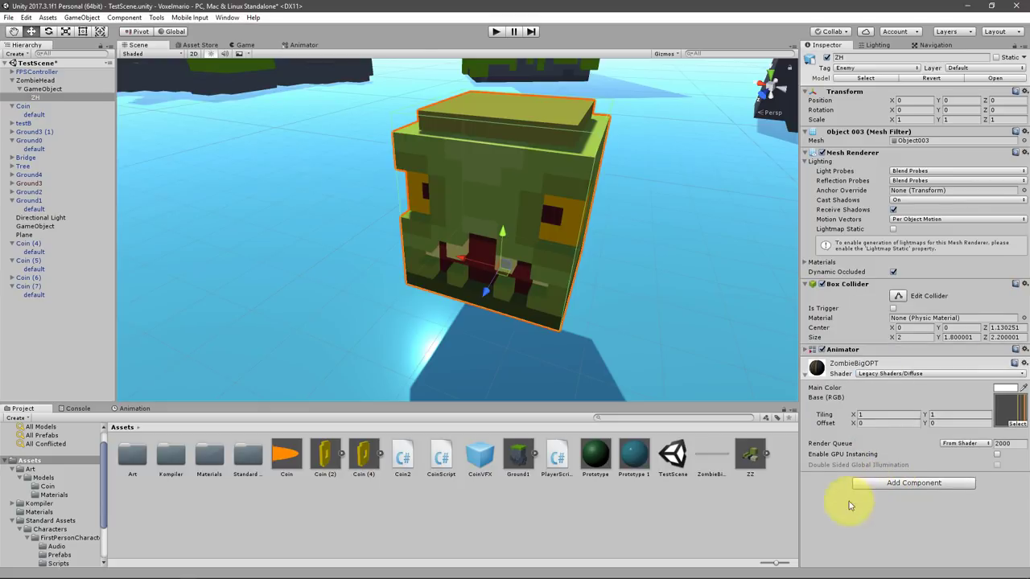
left_click(810, 349)
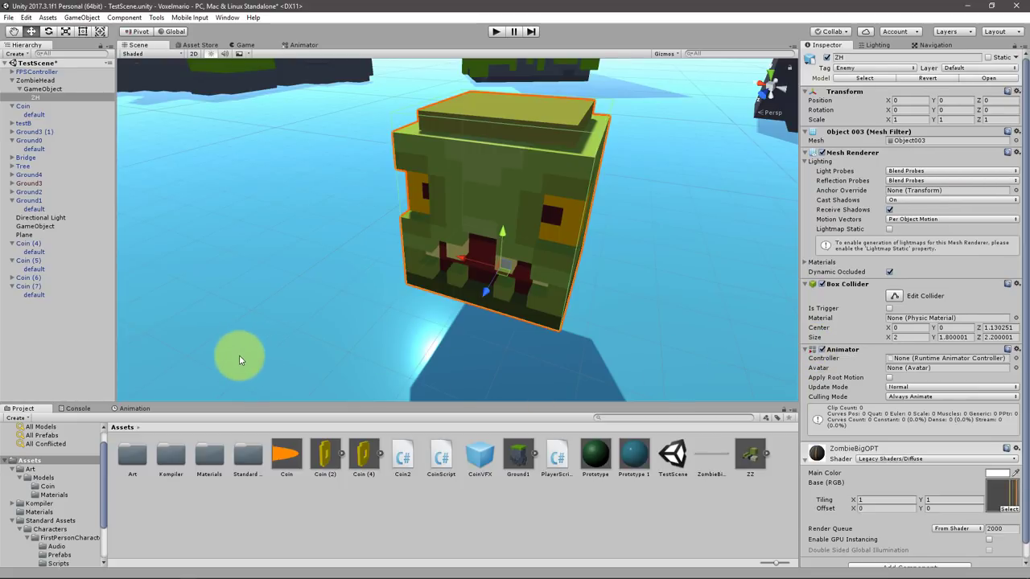
Step: Dock the Animation window under the Scene view and resize the panels
left_click(135, 408)
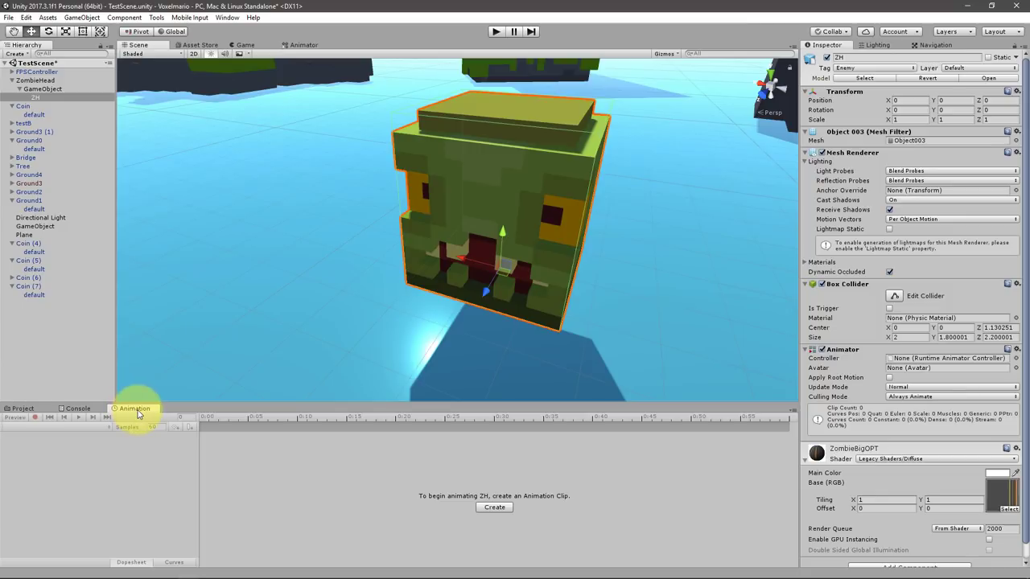
left_click_drag(135, 408, 195, 70)
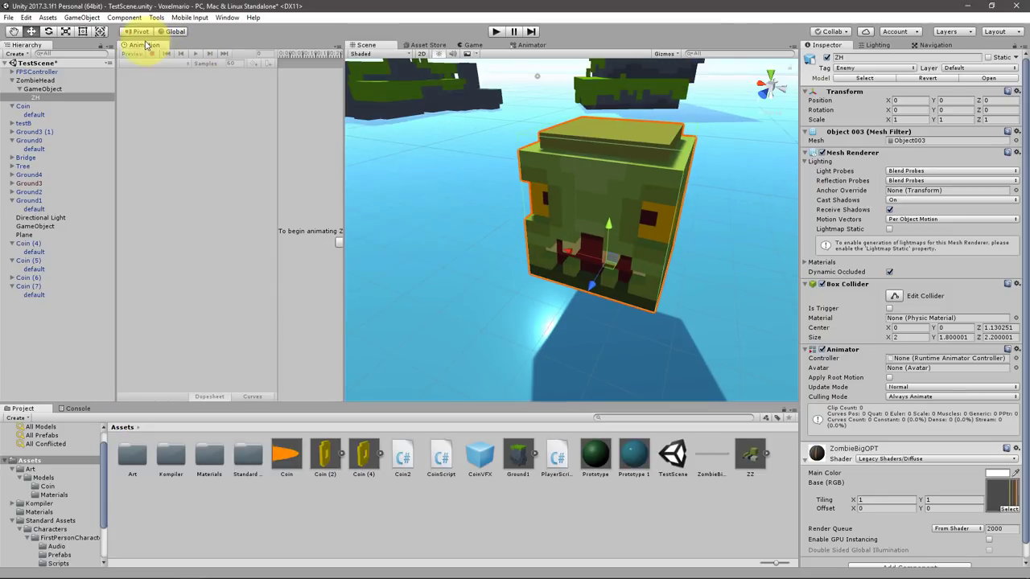
mouse_move(142, 46)
left_mouse_down()
mouse_move(409, 323)
mouse_move(509, 310)
left_mouse_up()
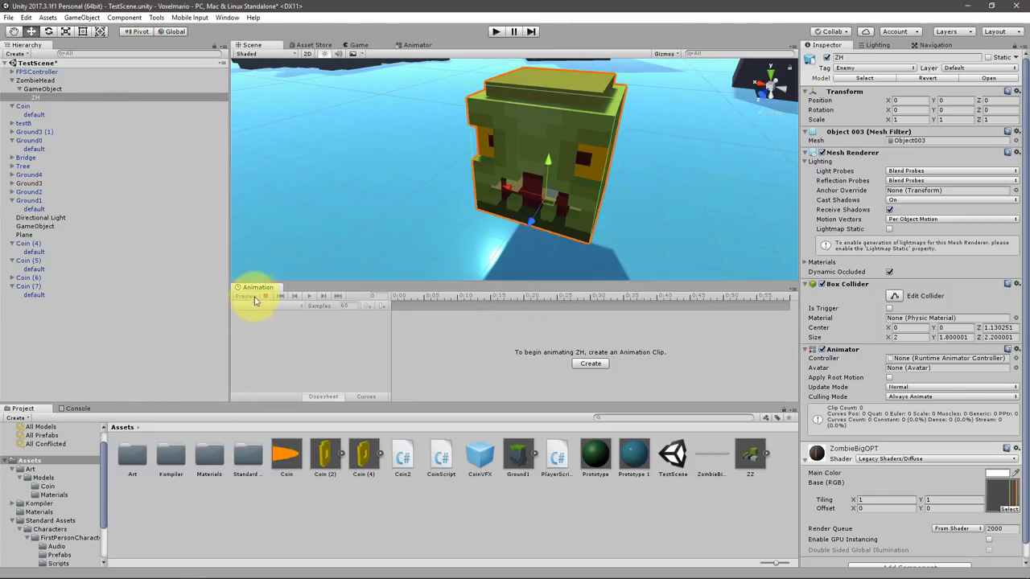
left_click_drag(229, 246, 113, 248)
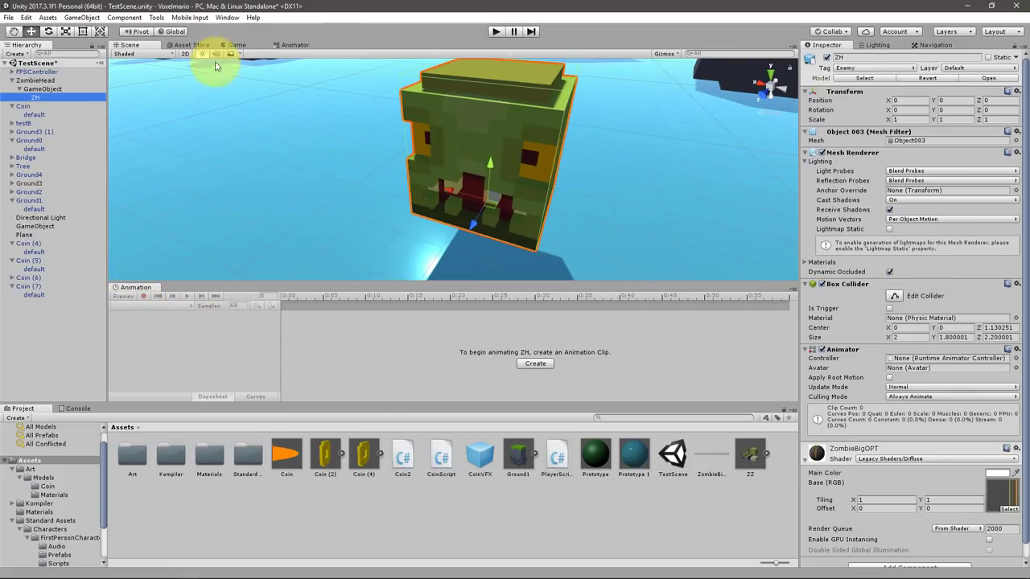
left_click(227, 17)
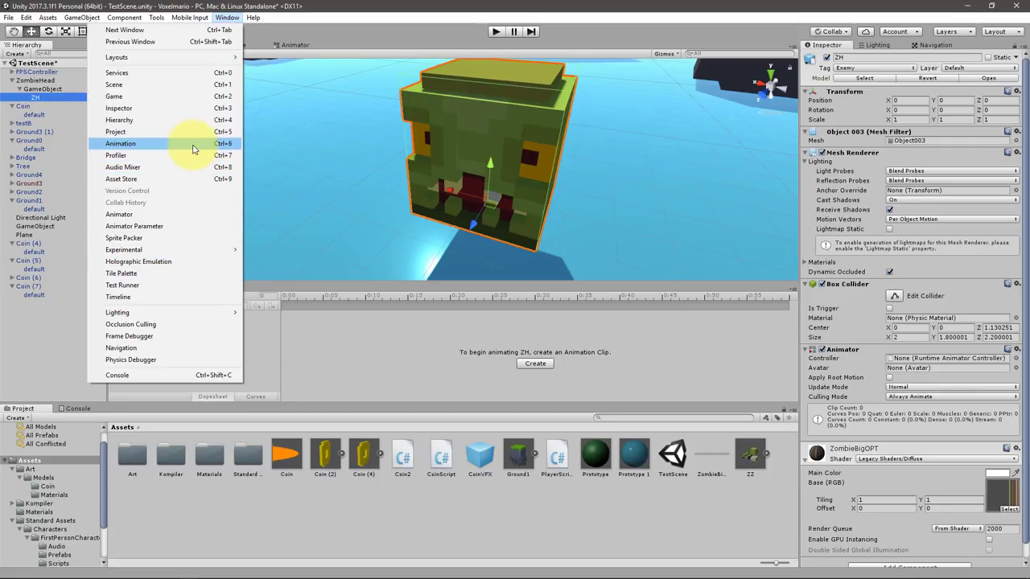
Step: Start a new animation clip for ZH and create a ZombieH folder for it
left_click(556, 349)
left_click(543, 364)
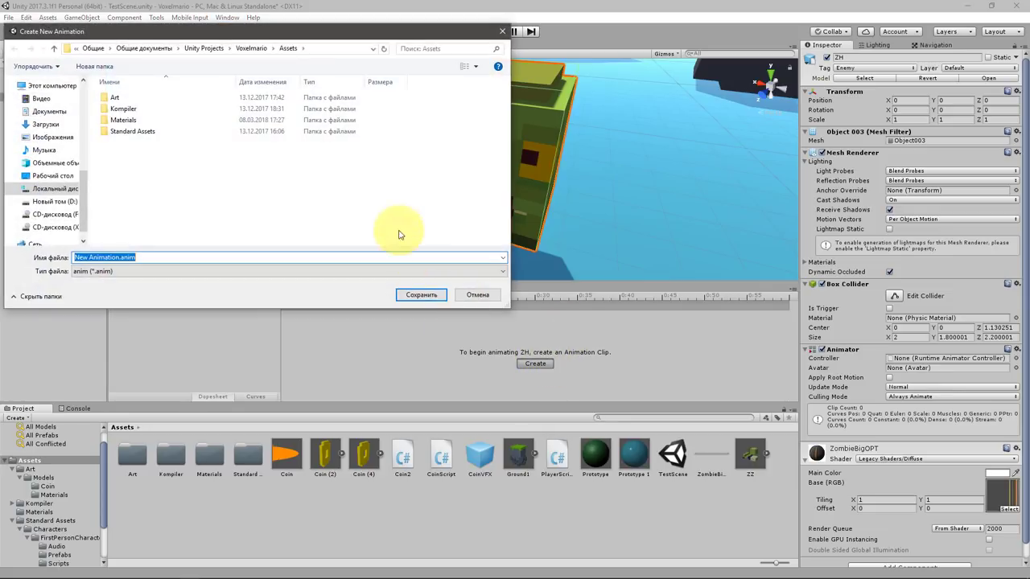
right_click(179, 166)
mouse_move(117, 279)
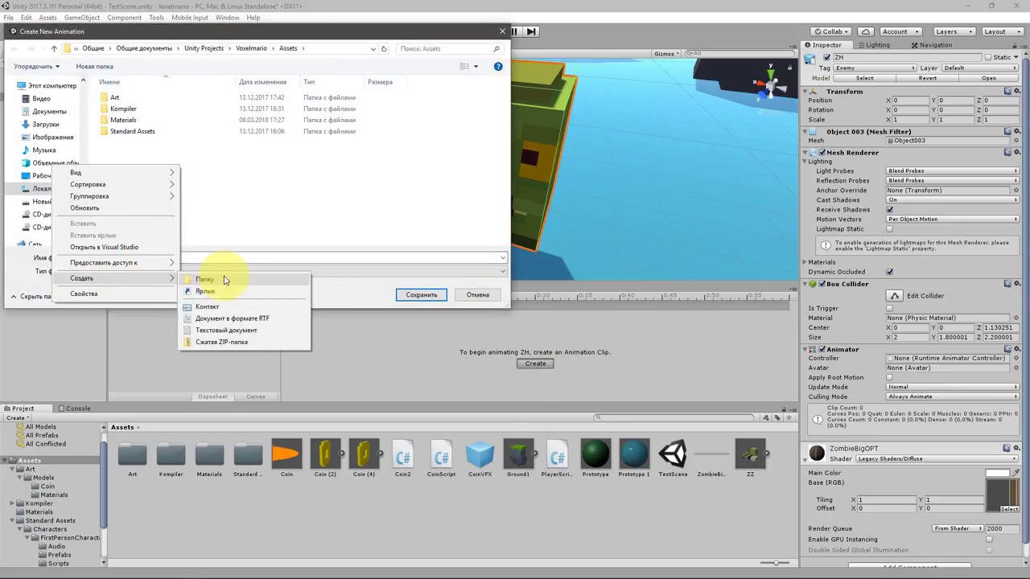
left_click(205, 273)
type("ZombieH")
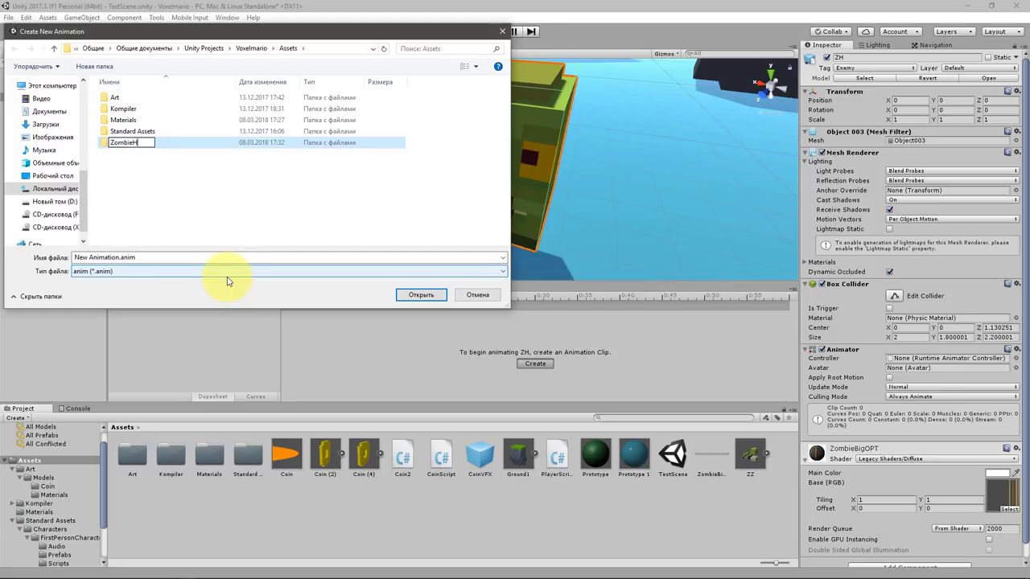
key("Return")
key("Return")
Step: Save the clip as ZH_Idle and expand Transform under Add Property
left_click(185, 259)
type("ZH_Idle")
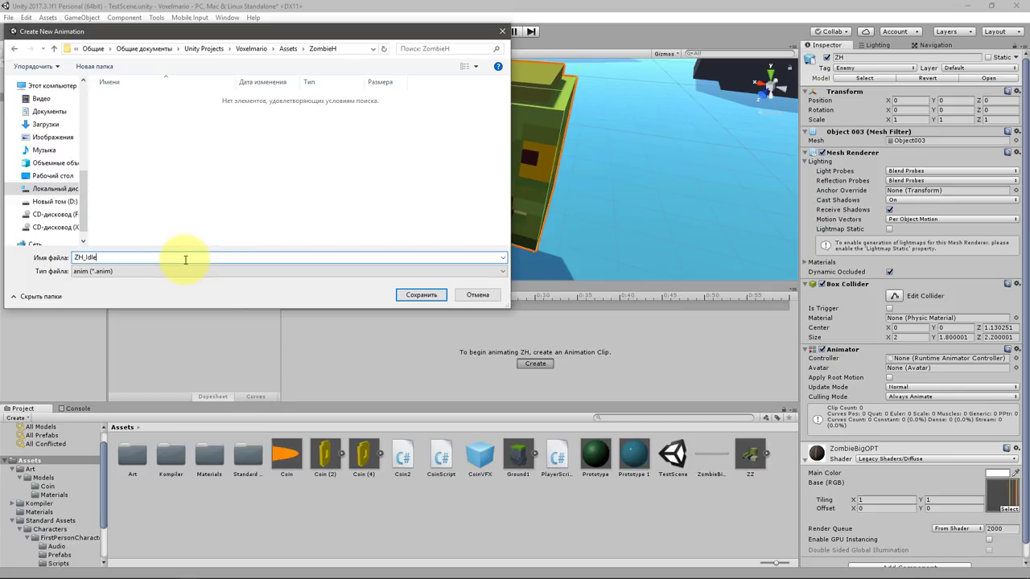
key("Return")
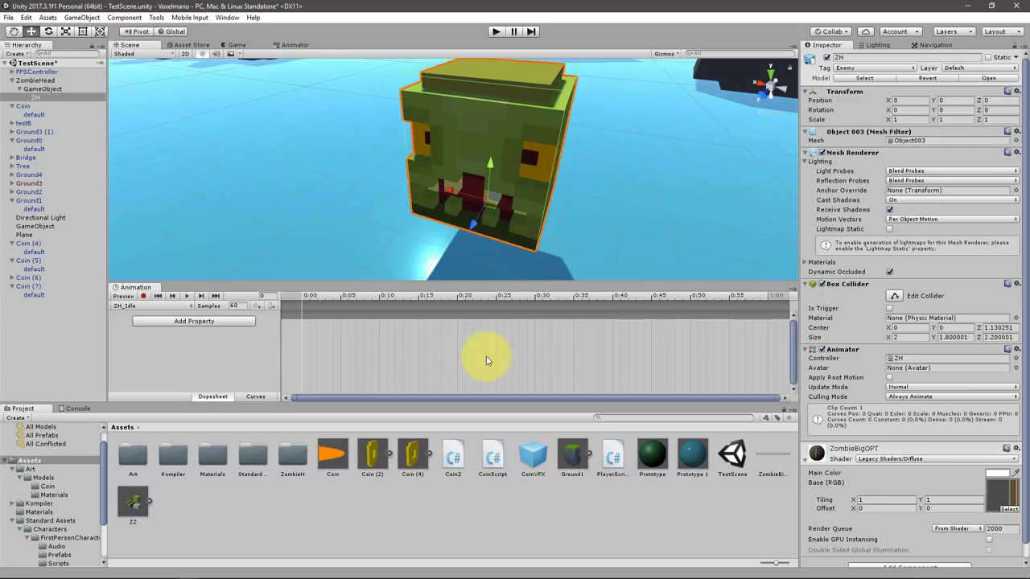
left_click(231, 321)
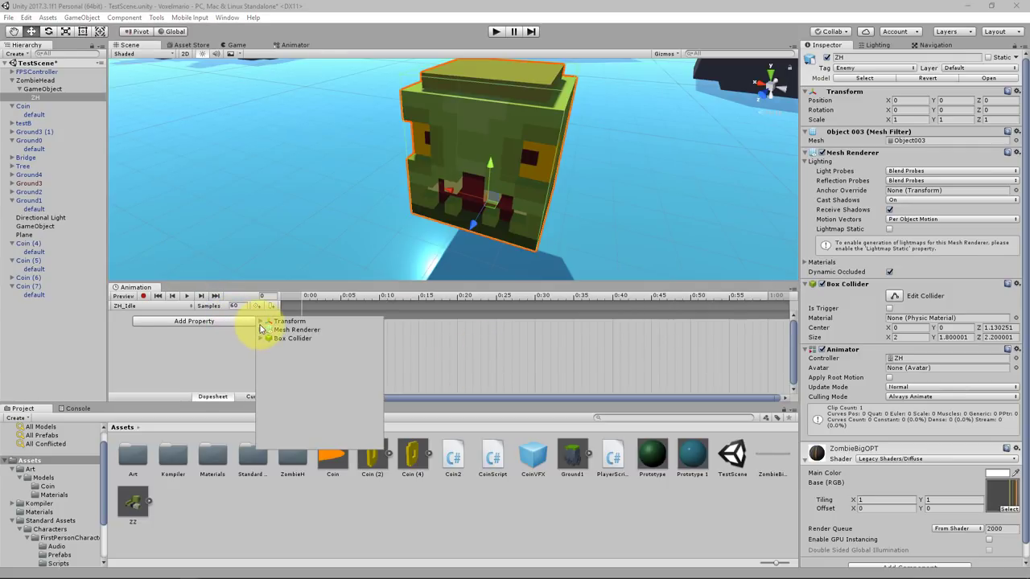
left_click(260, 321)
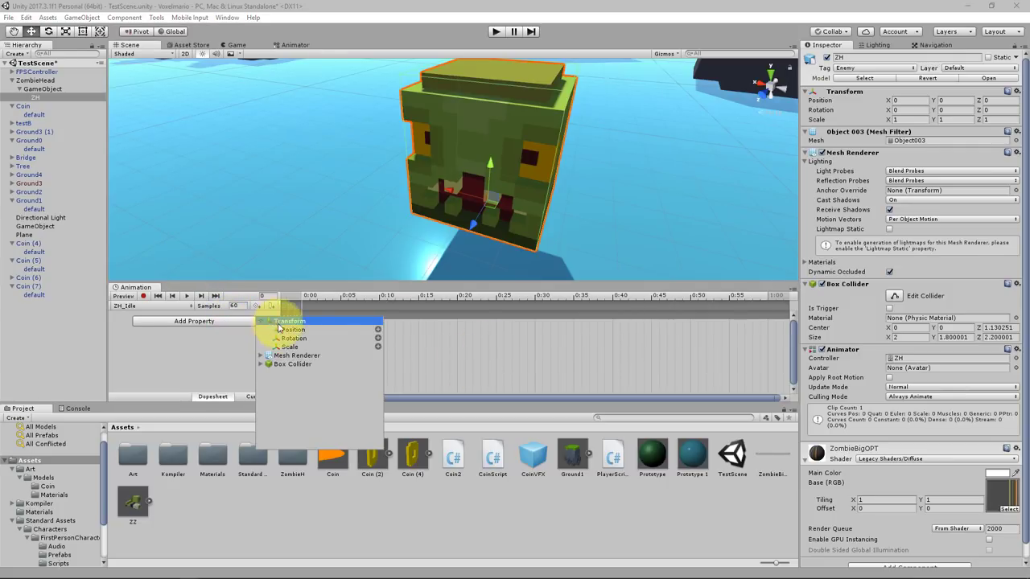
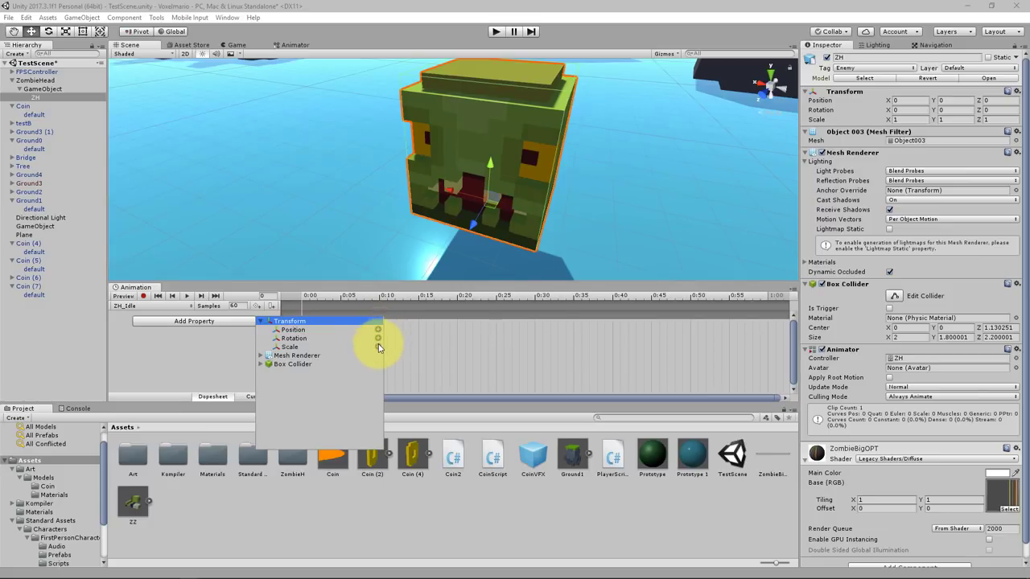
Step: Add a Scale track to ZH_Idle and record an enlarged head scale at 0:30
left_click(378, 344)
mouse_move(459, 188)
middle_mouse_down()
mouse_move(376, 151)
mouse_move(444, 241)
middle_mouse_up()
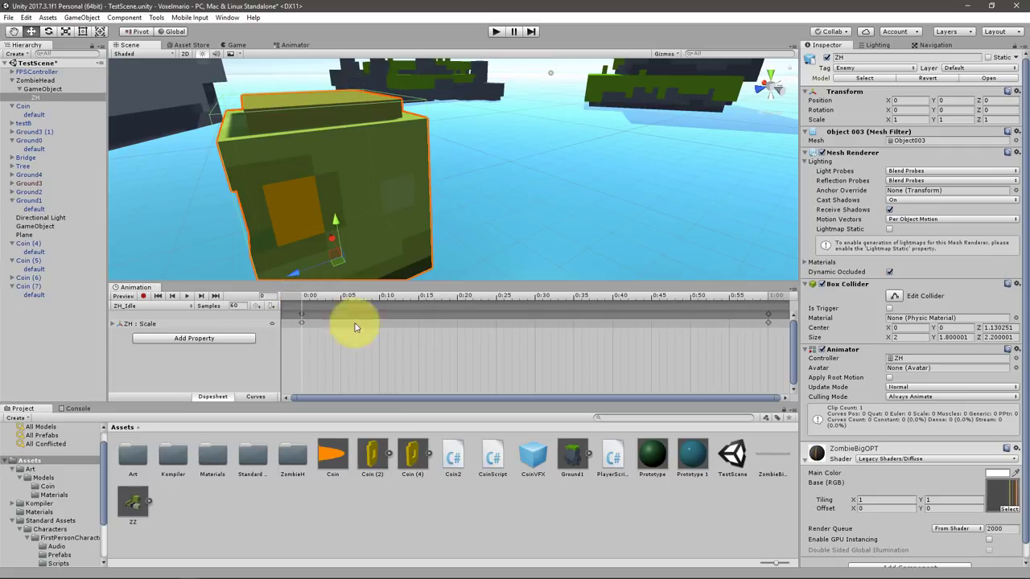
left_click(766, 296)
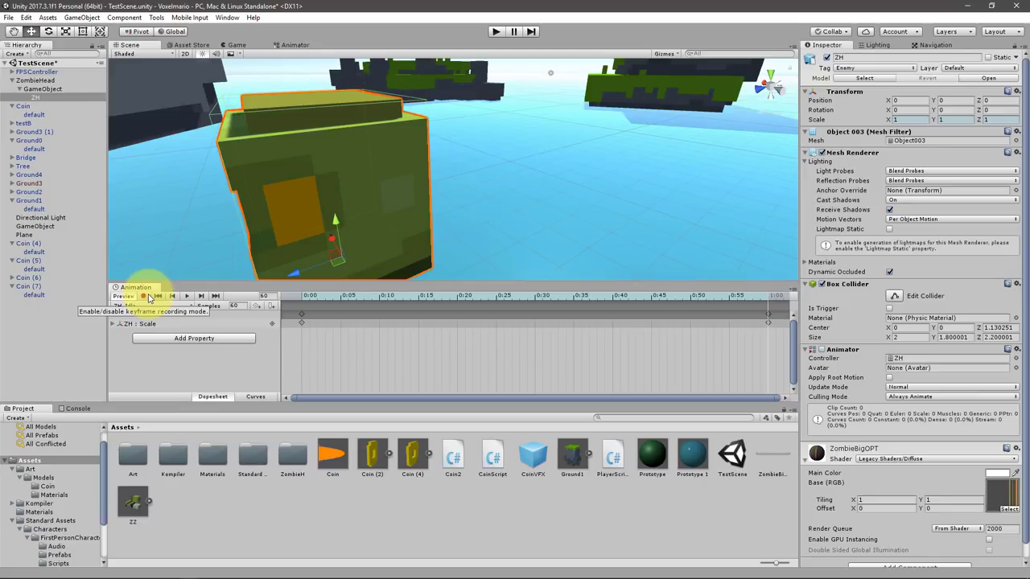
left_click(148, 297)
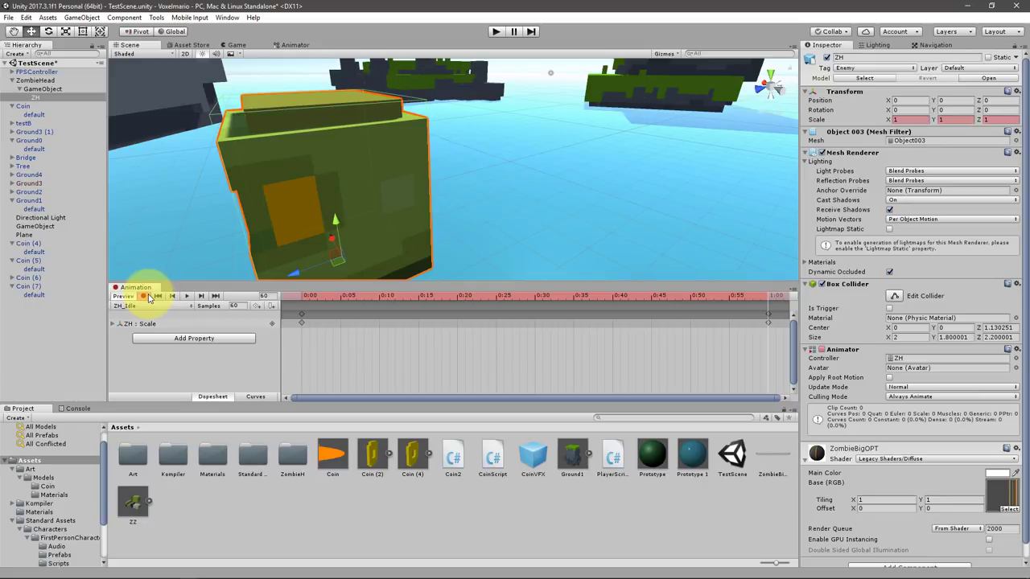
left_click(767, 319)
left_click(337, 297)
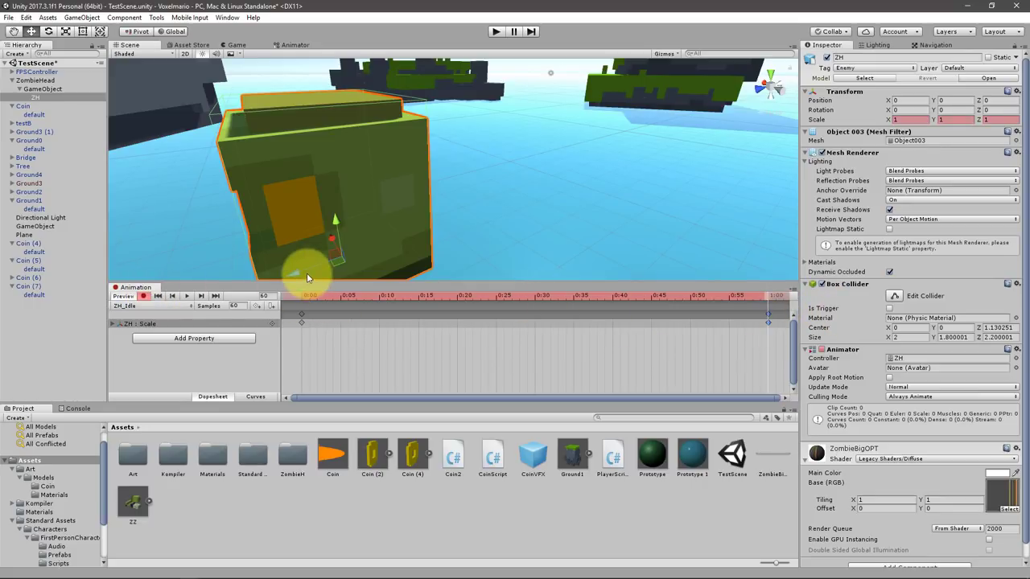
scroll(399, 203, "down", 5)
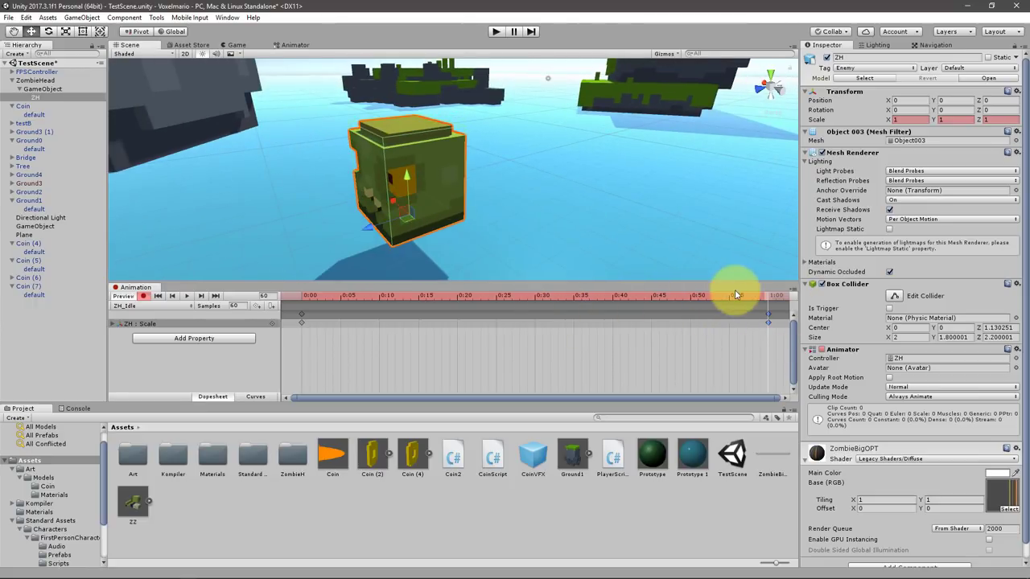
left_click_drag(734, 296, 535, 298)
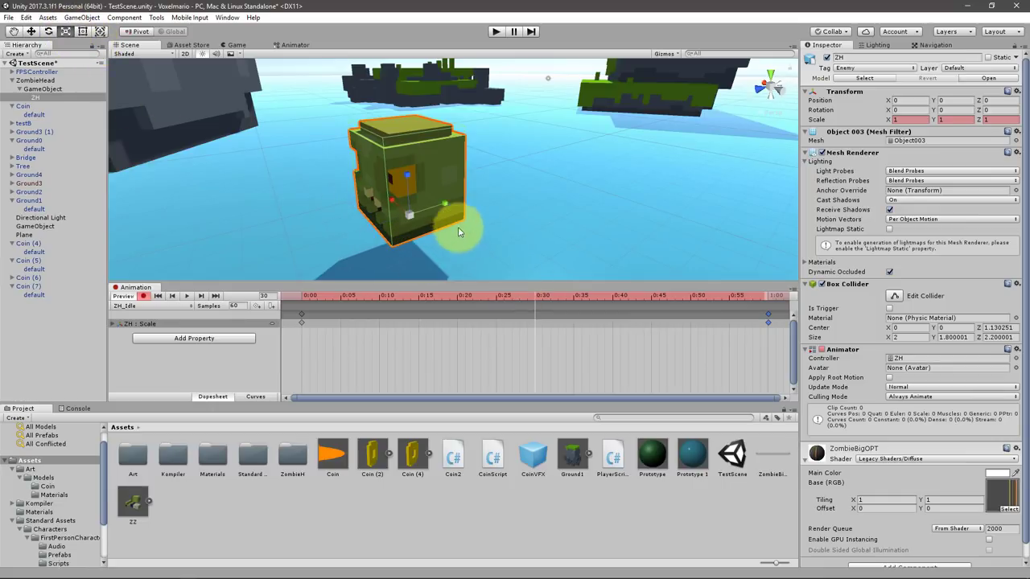
left_click_drag(450, 222, 497, 158, "alt")
mouse_move(525, 164)
left_mouse_down()
mouse_move(490, 217)
mouse_move(499, 211)
left_mouse_up()
key("r")
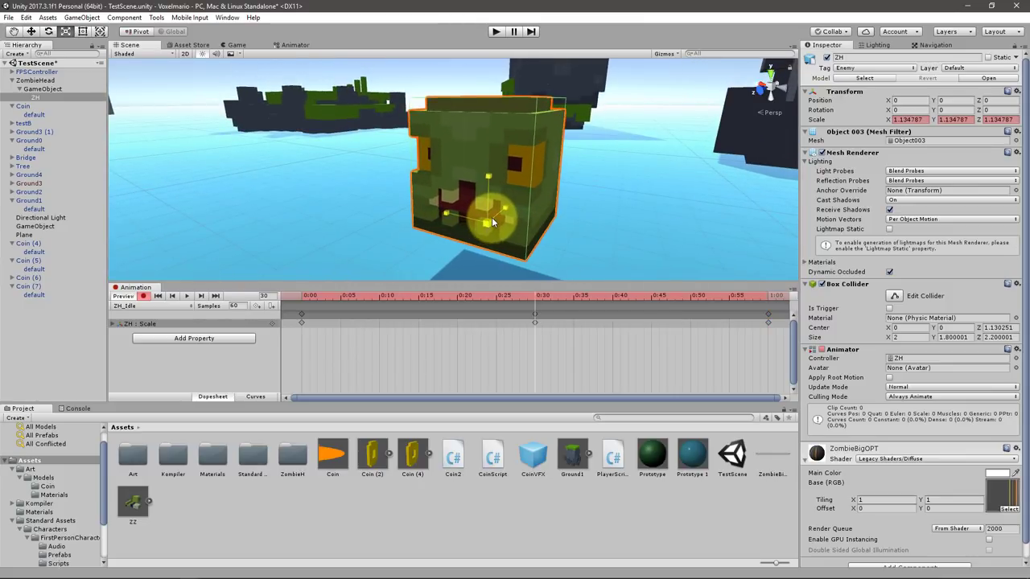
Step: Preview the idle clip, refine the slight Z stretch at 0:30, then stop recording
left_click_drag(480, 297, 183, 290)
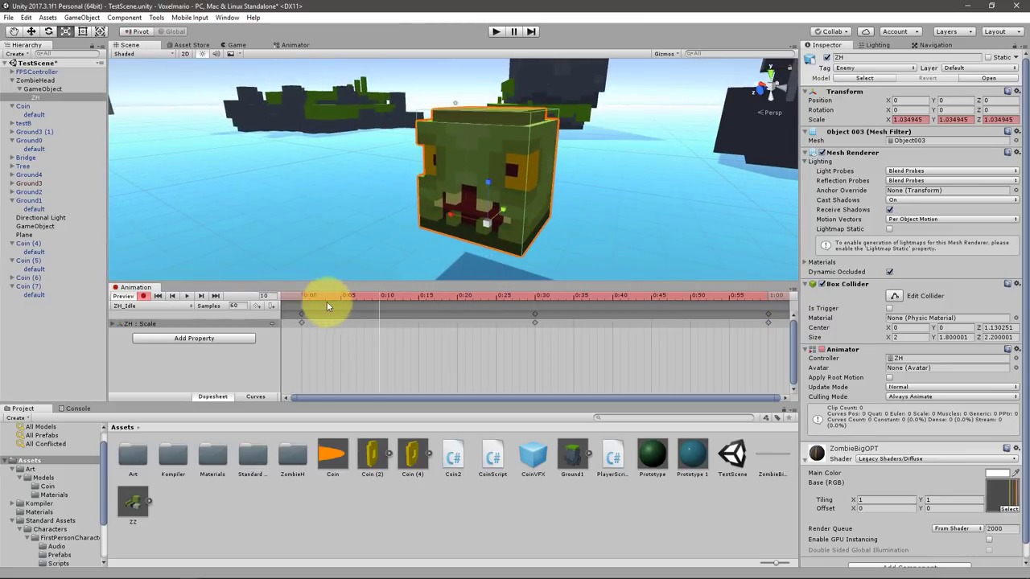
left_click(186, 296)
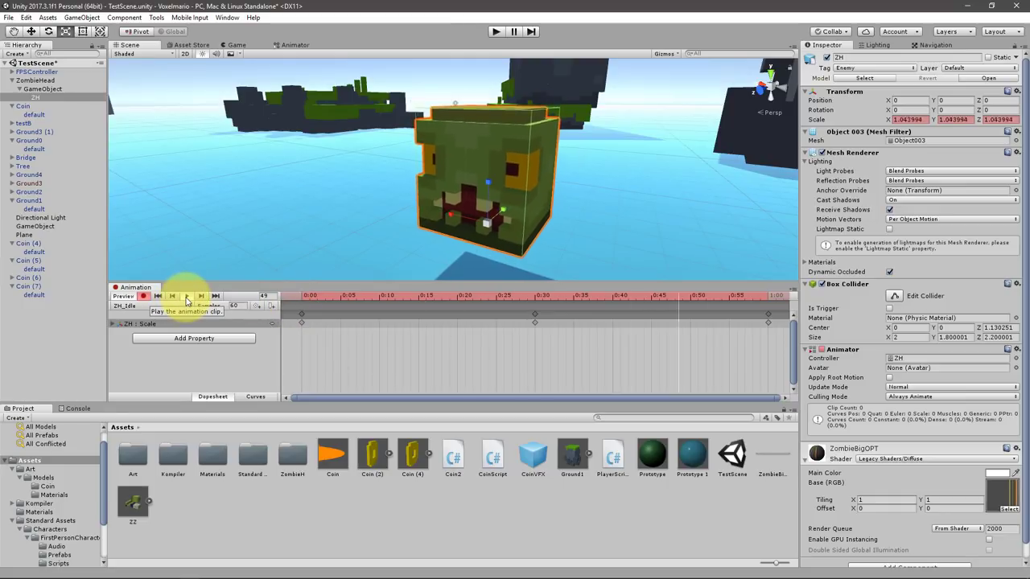
middle_click_drag(425, 173, 255, 156)
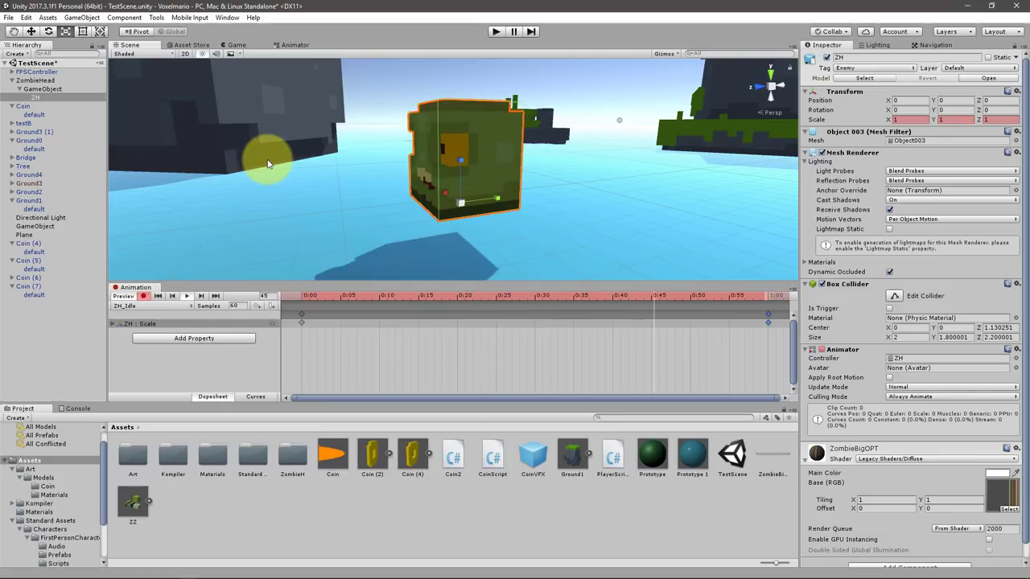
left_click(522, 293)
left_click(533, 294)
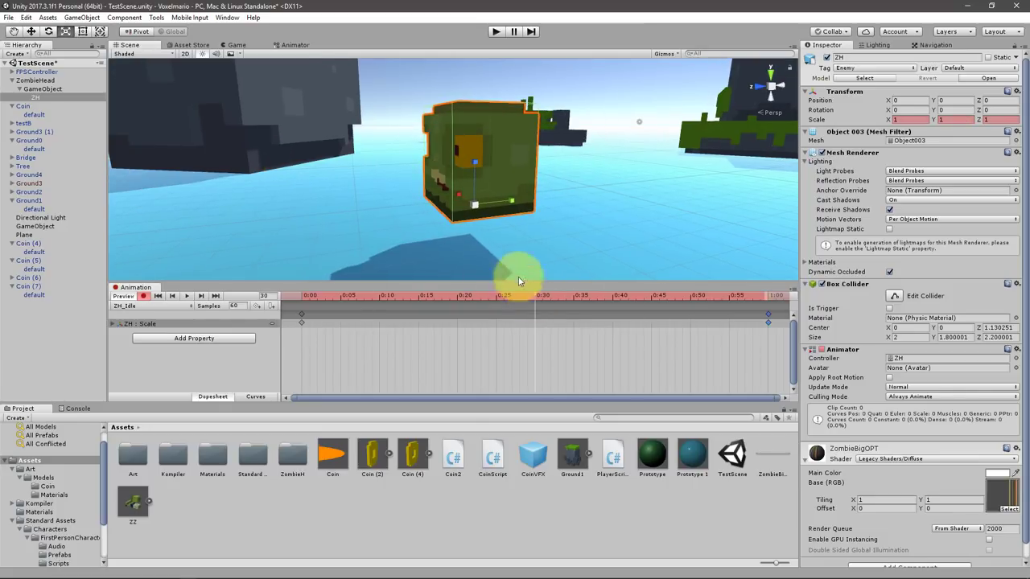
left_click_drag(474, 164, 428, 253)
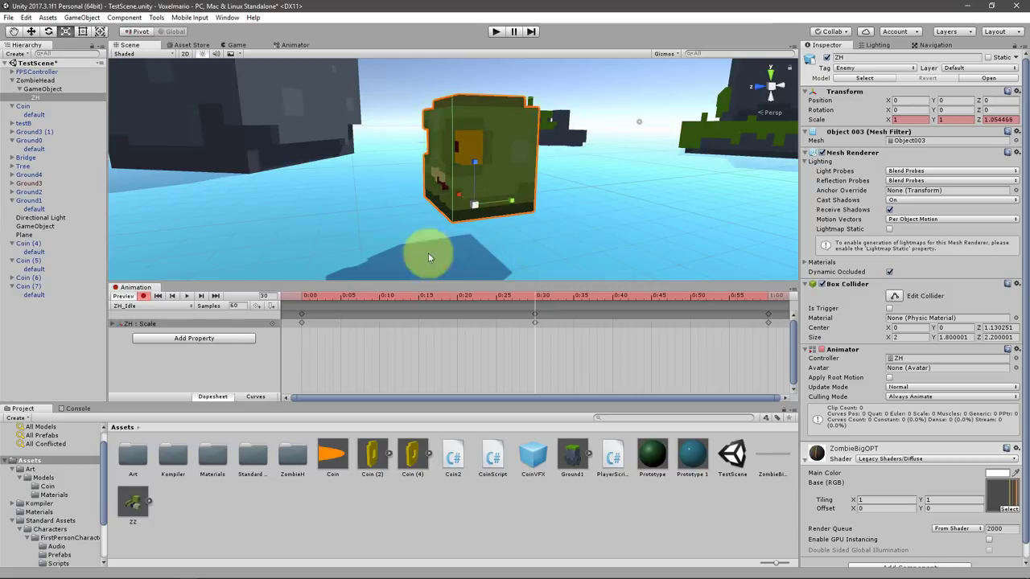
left_click(313, 296)
left_click_drag(357, 218, 407, 225, "alt")
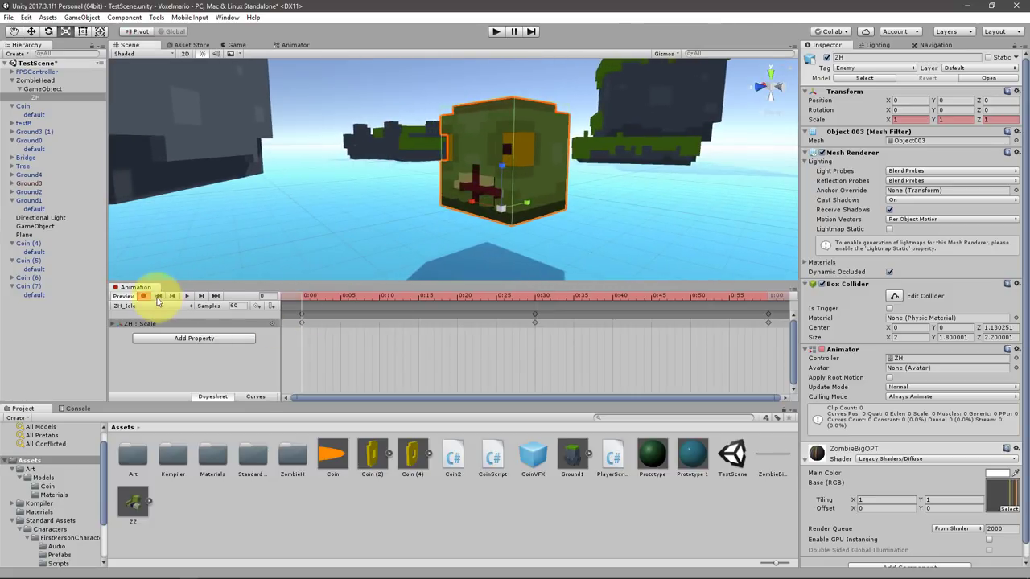
left_click(185, 296)
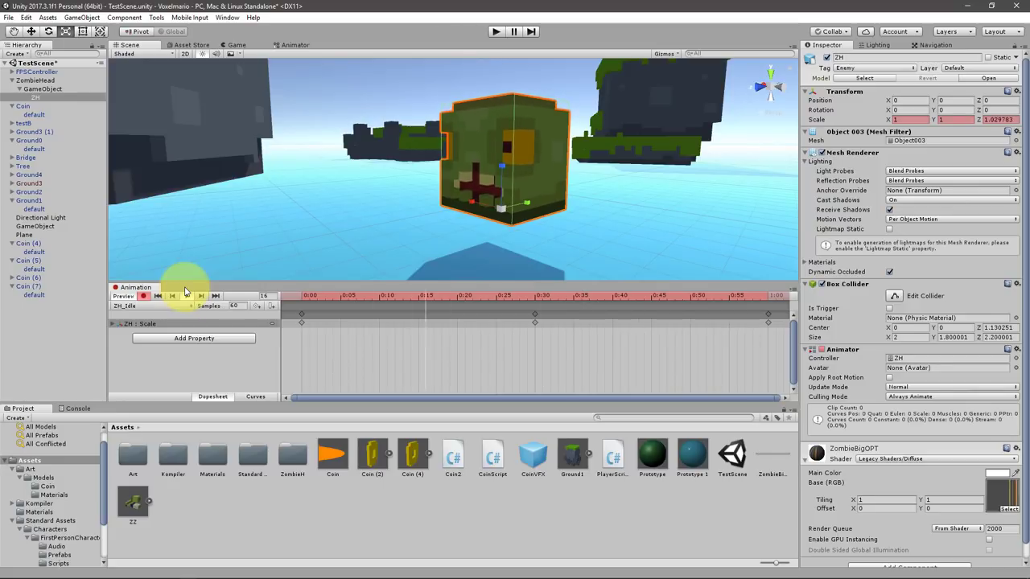
left_click(143, 296)
Step: Create a new ZH_Move clip with a Transform Scale track
left_click(161, 306)
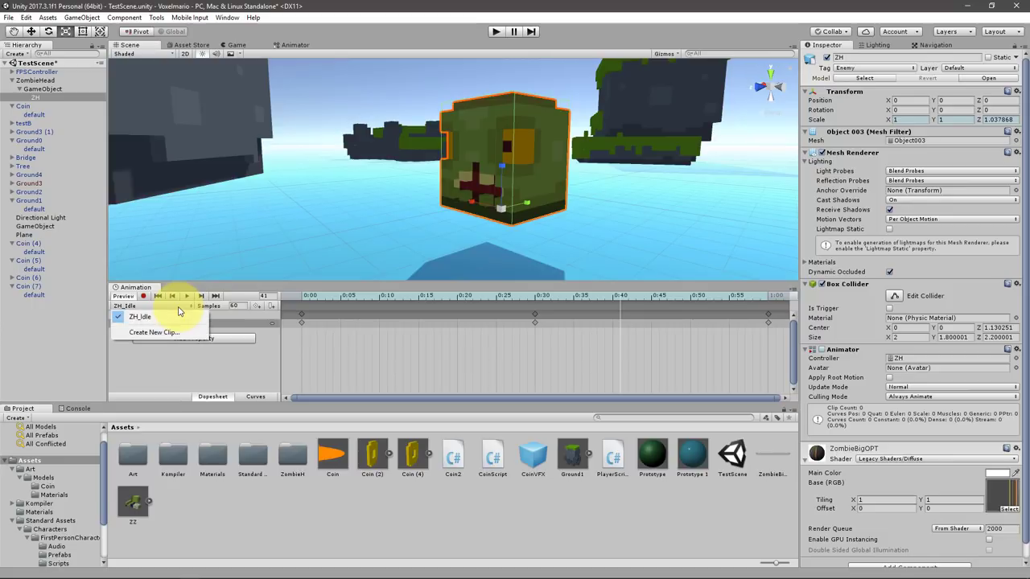
left_click(178, 334)
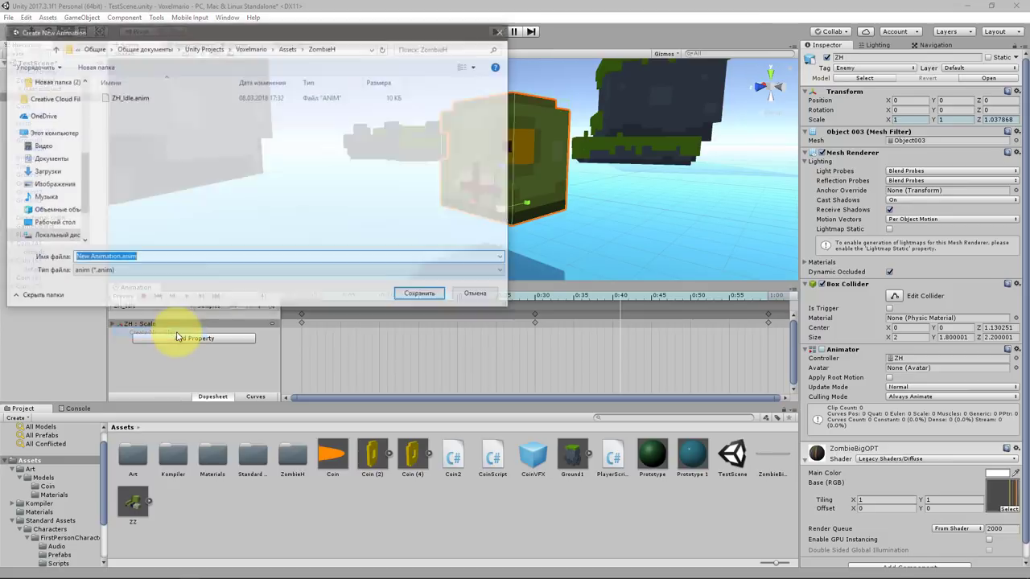
type("ZH")
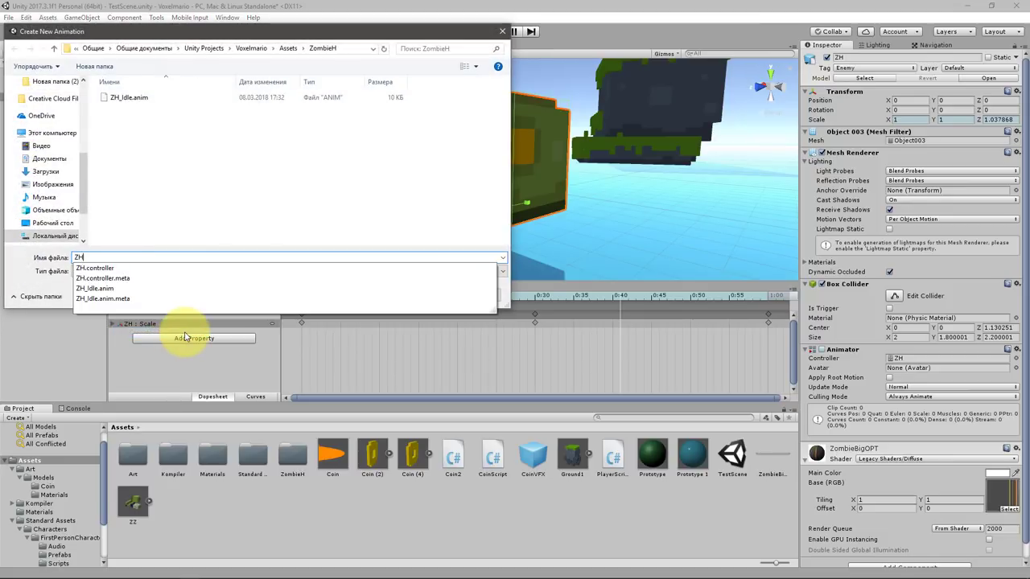
type("_Move")
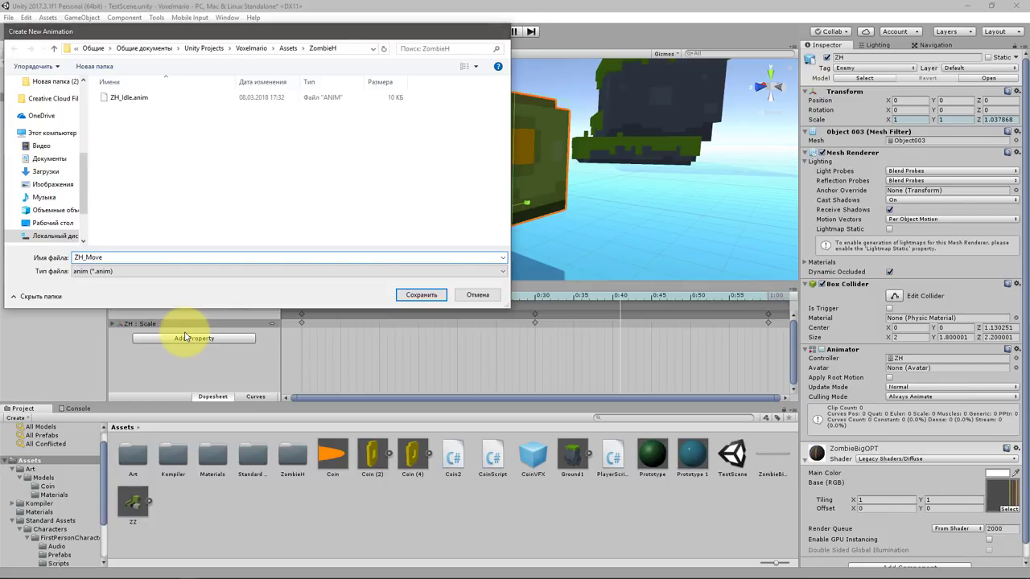
key("Return")
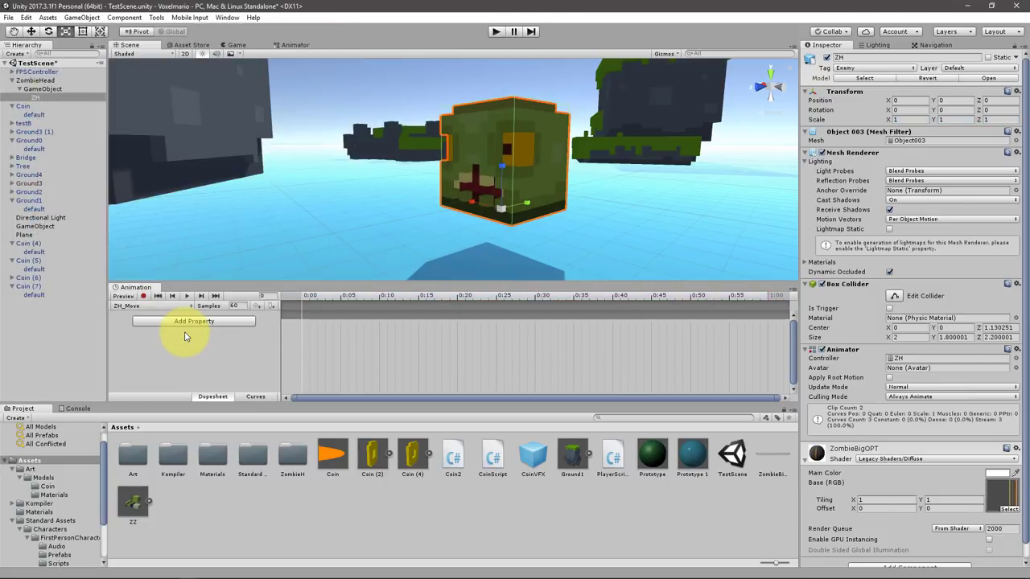
left_click(233, 321)
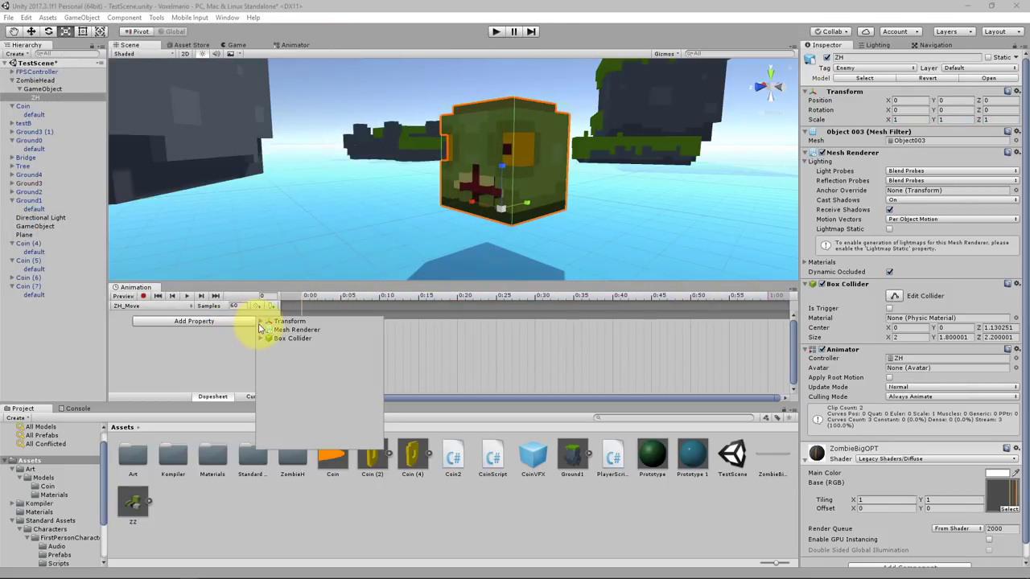
left_click(256, 322)
left_click(261, 321)
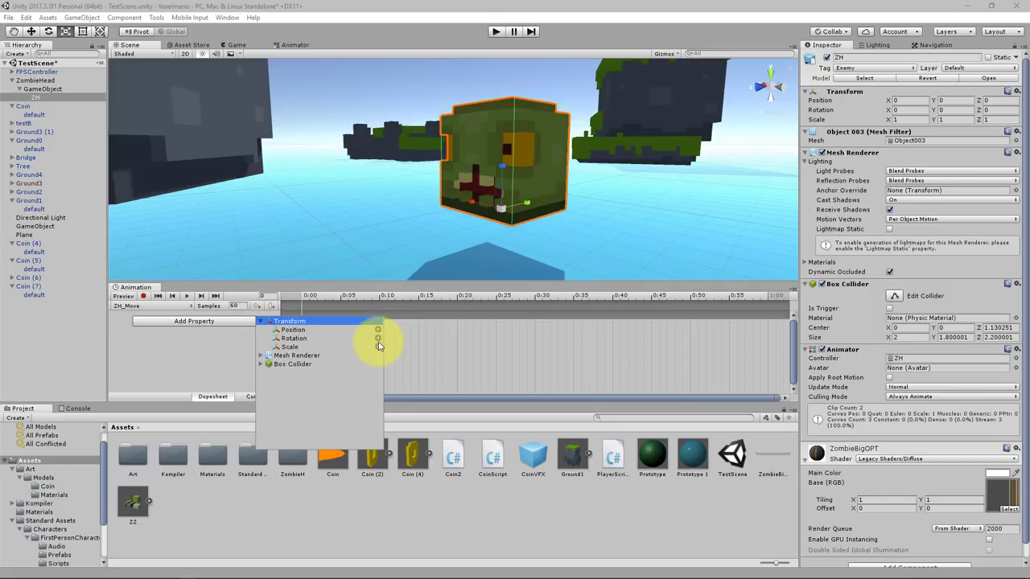
left_click(377, 347)
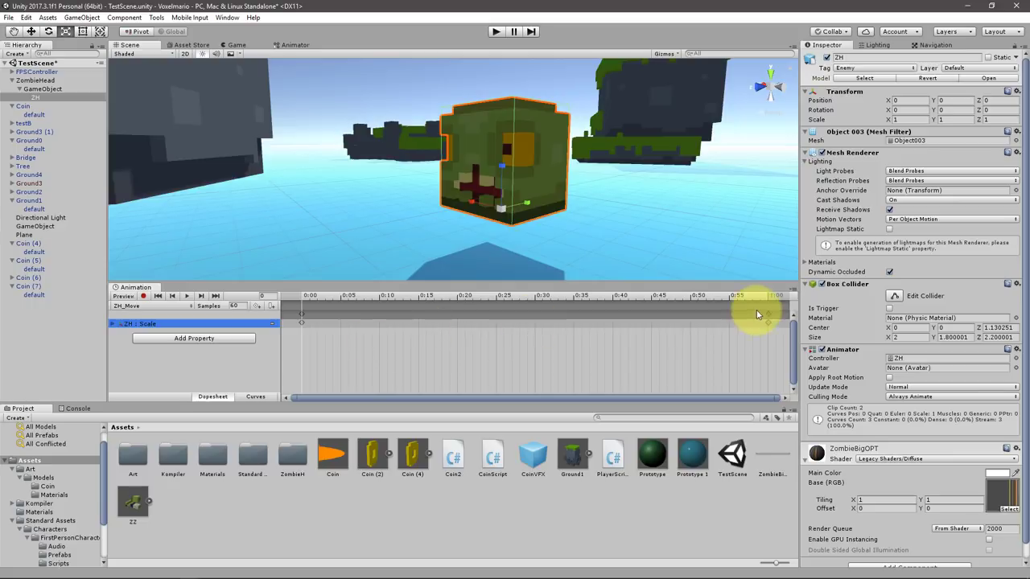
Step: Record a Z squash of the head at 0:30 and preview it
left_click(537, 298)
left_click(149, 286)
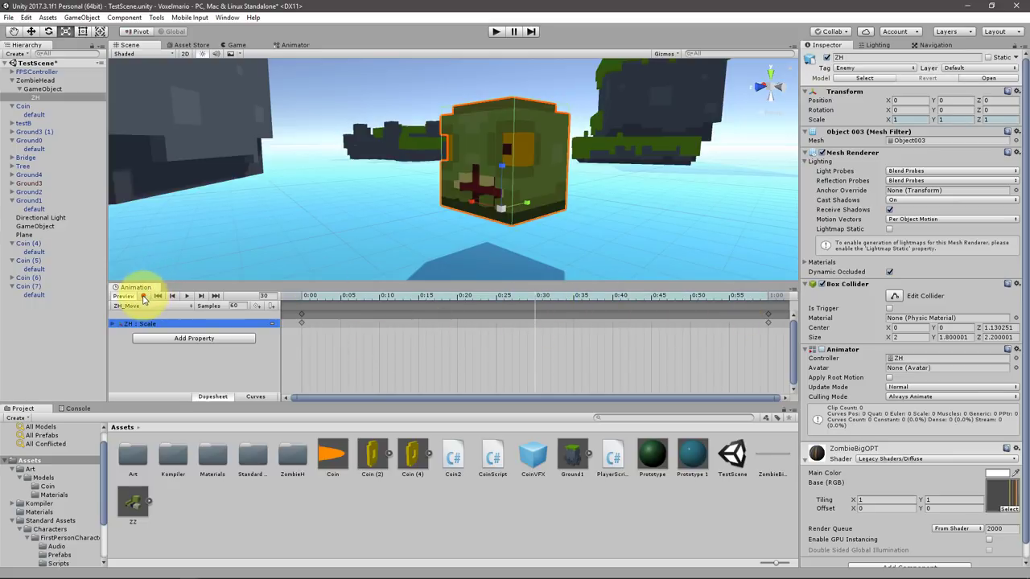
left_click(143, 296)
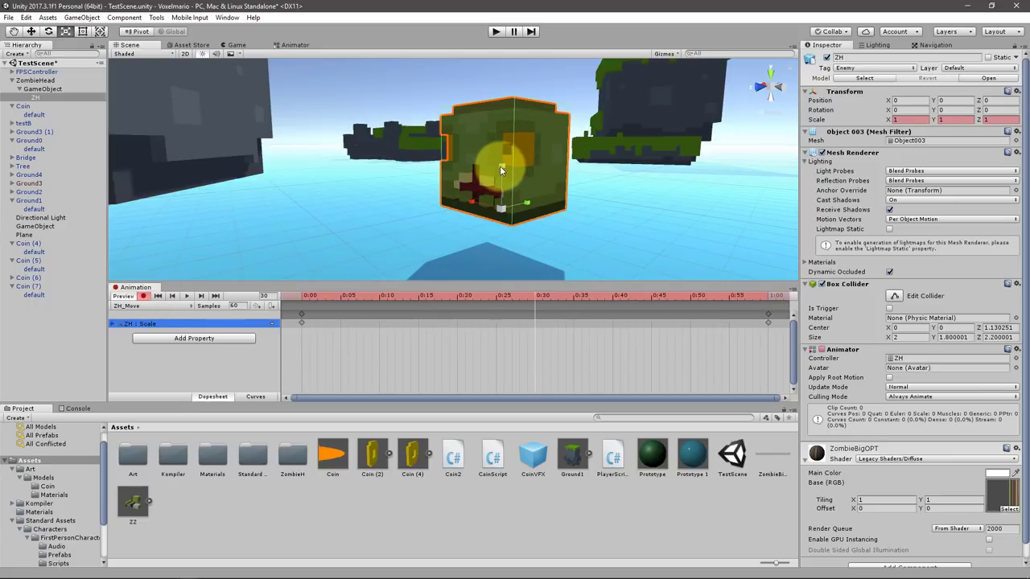
left_click_drag(499, 165, 482, 181)
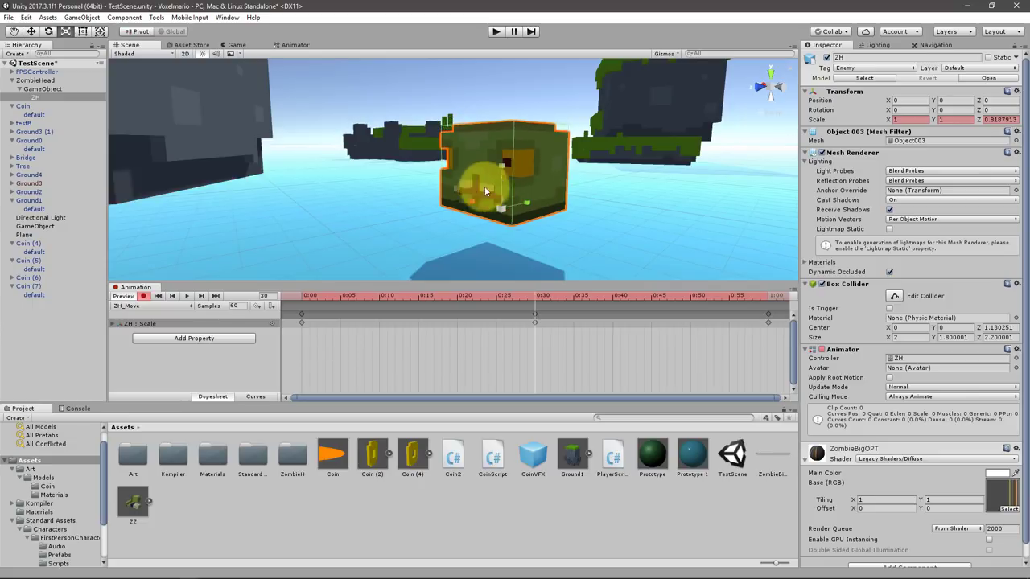
left_click(313, 296)
left_click(186, 296)
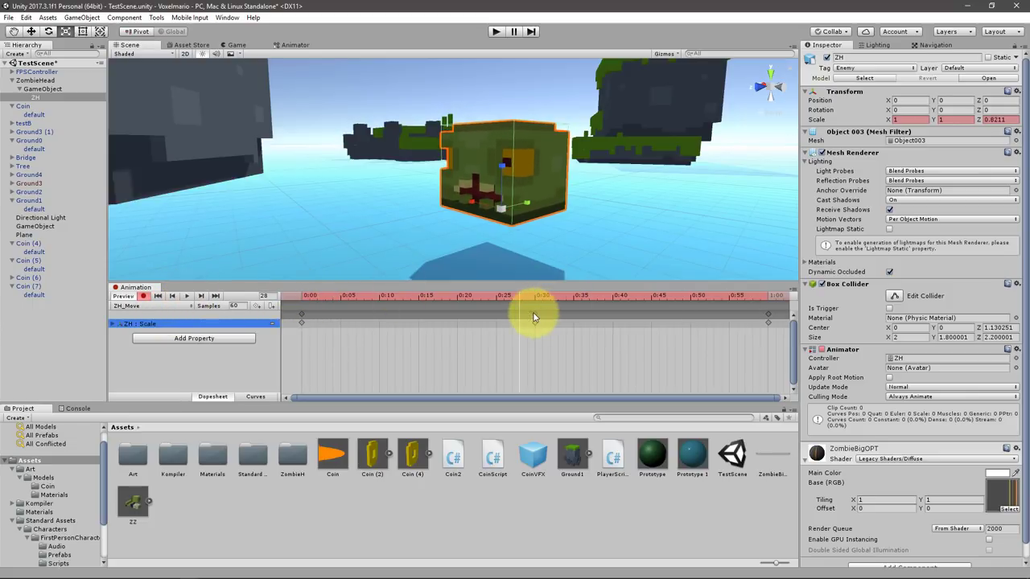
Step: Retime the Scale keys so the squash hits 0:10 and full size returns at 0:20
left_click_drag(534, 314, 379, 313)
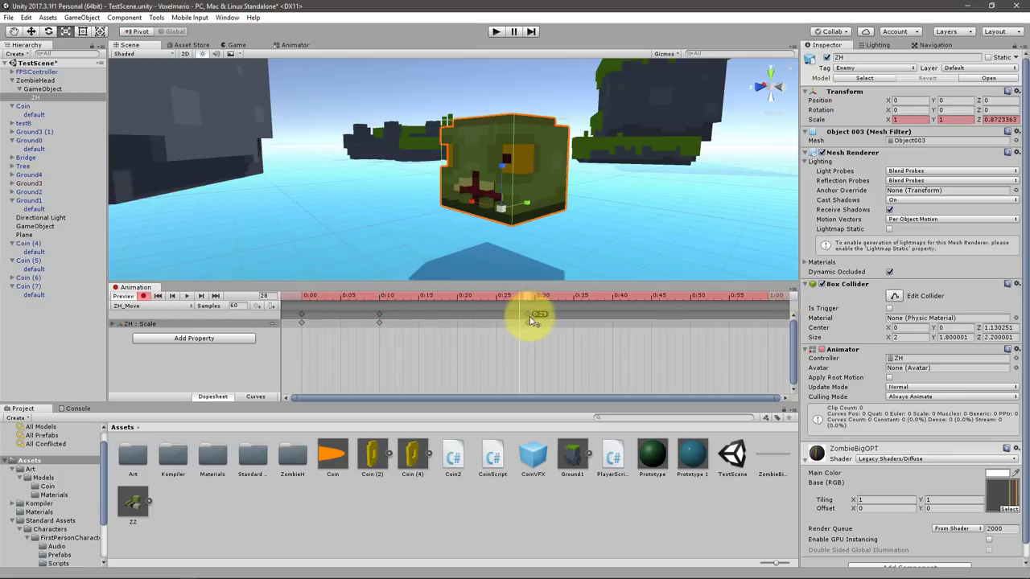
double_click(533, 314)
left_click(186, 296)
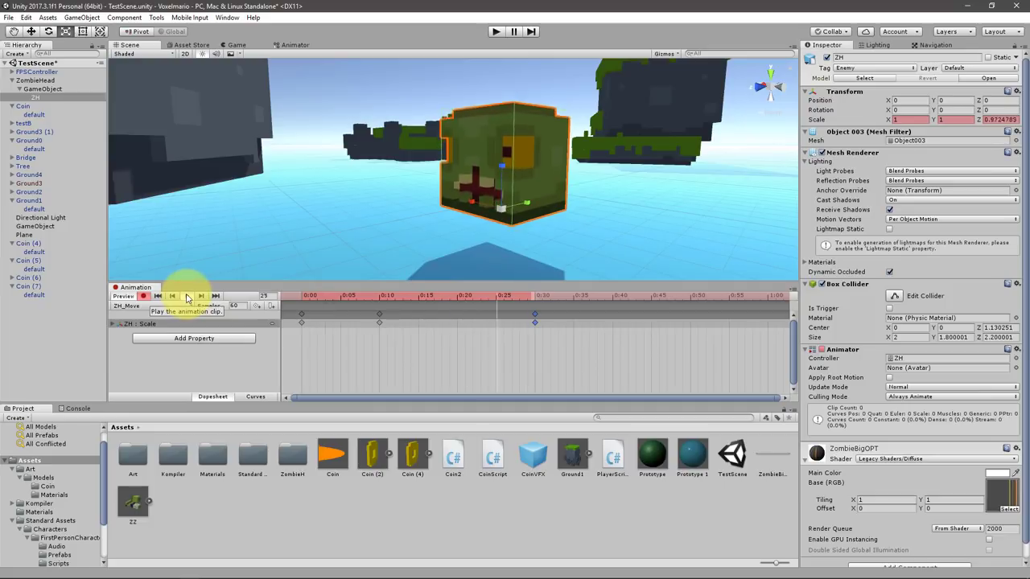
left_click(186, 296)
left_click(537, 322)
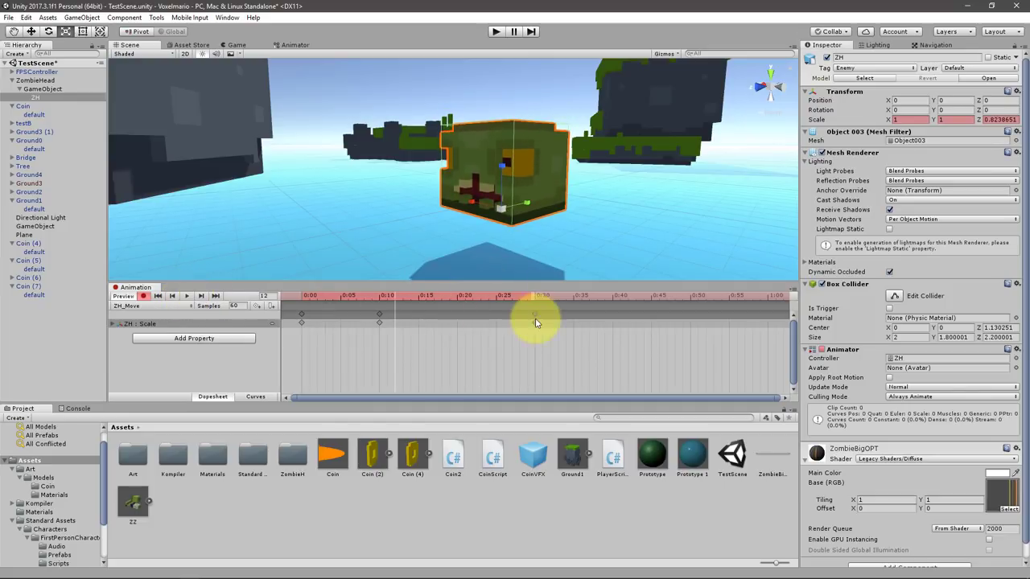
left_click_drag(534, 320, 457, 321)
left_click(186, 296)
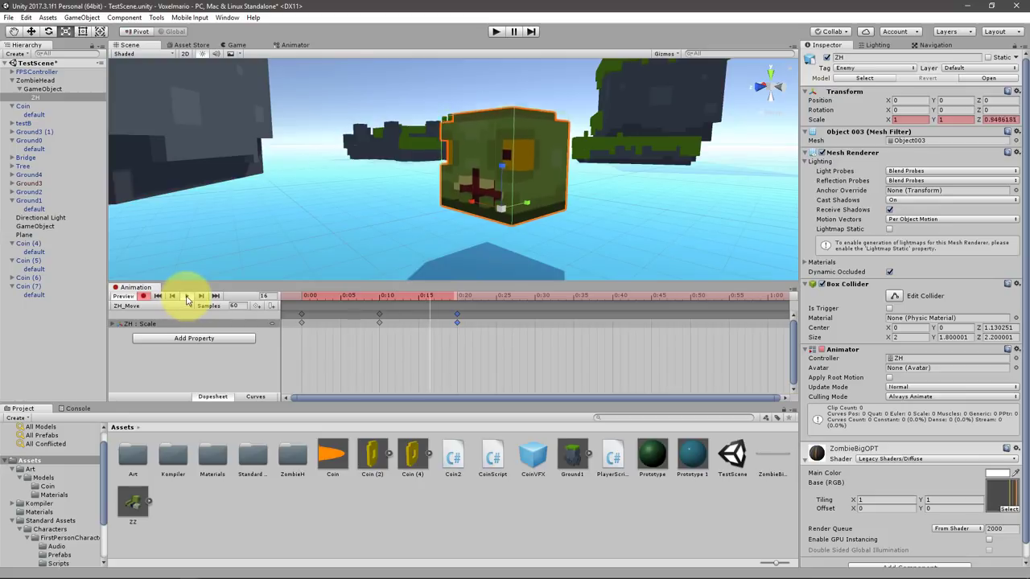
left_click(187, 297)
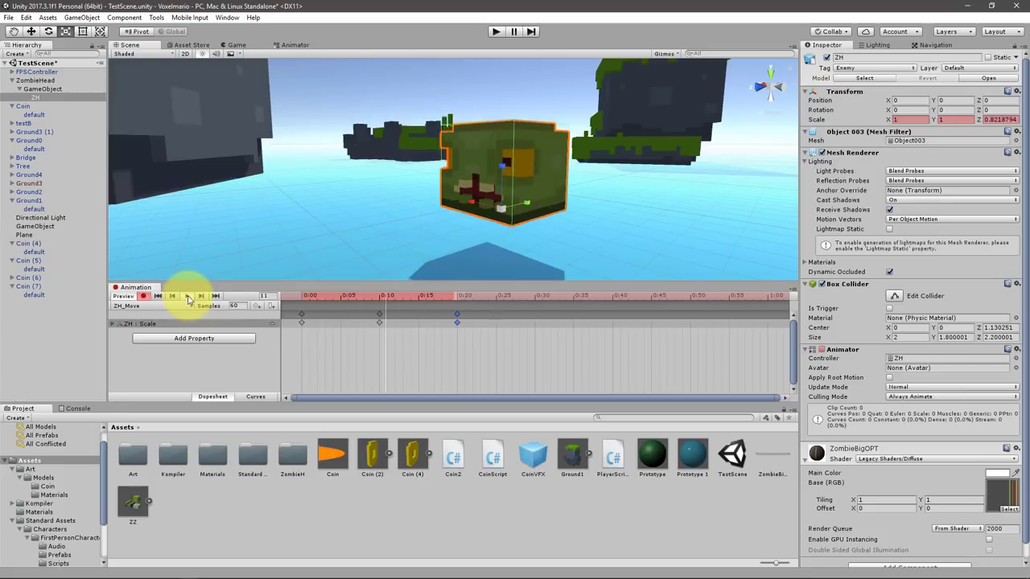
Step: Create a ZH_Attack clip with Transform Position and Scale tracks
left_click(133, 305)
left_click(141, 341)
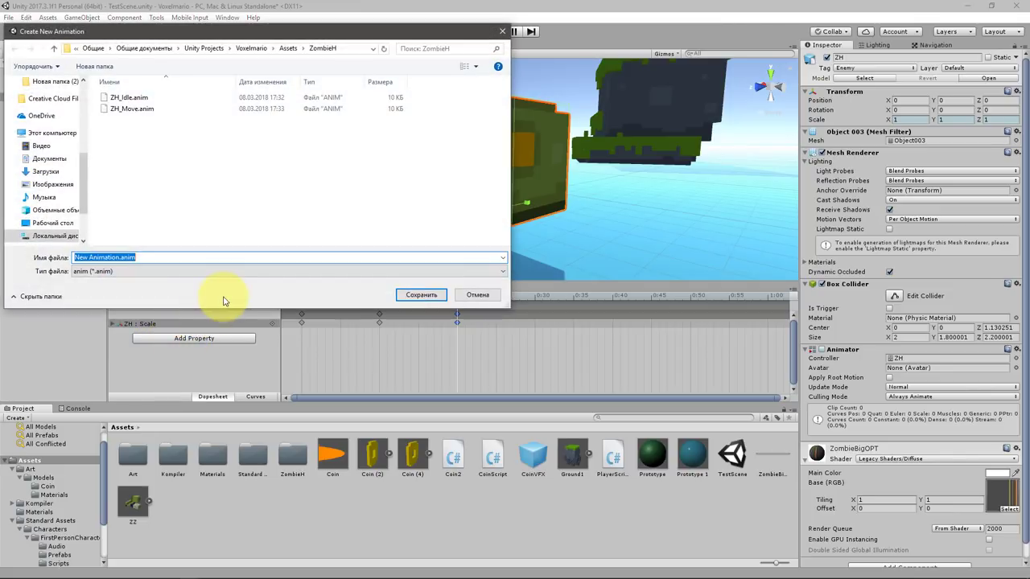
type("ZH_")
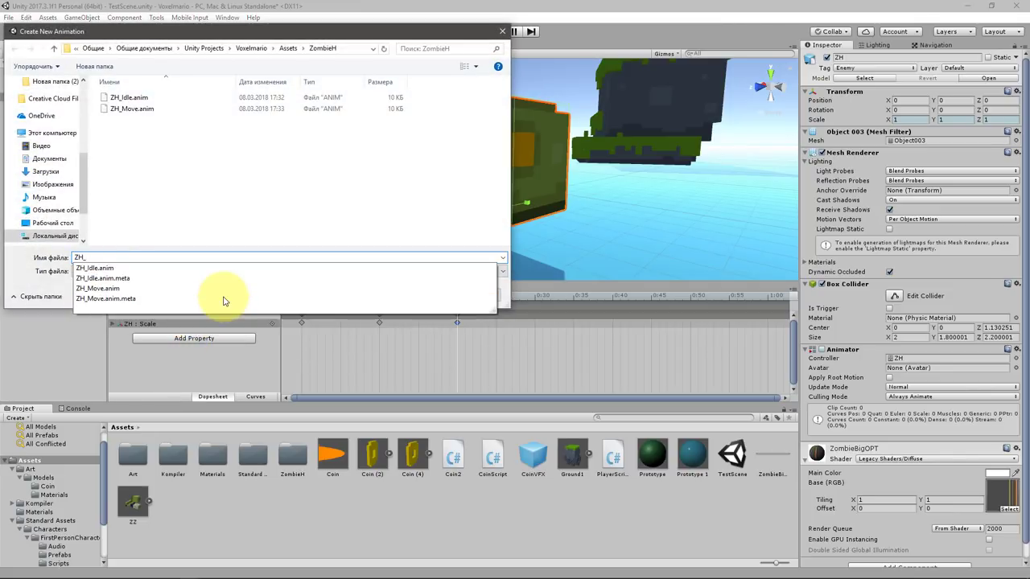
type("Attack")
key("Return")
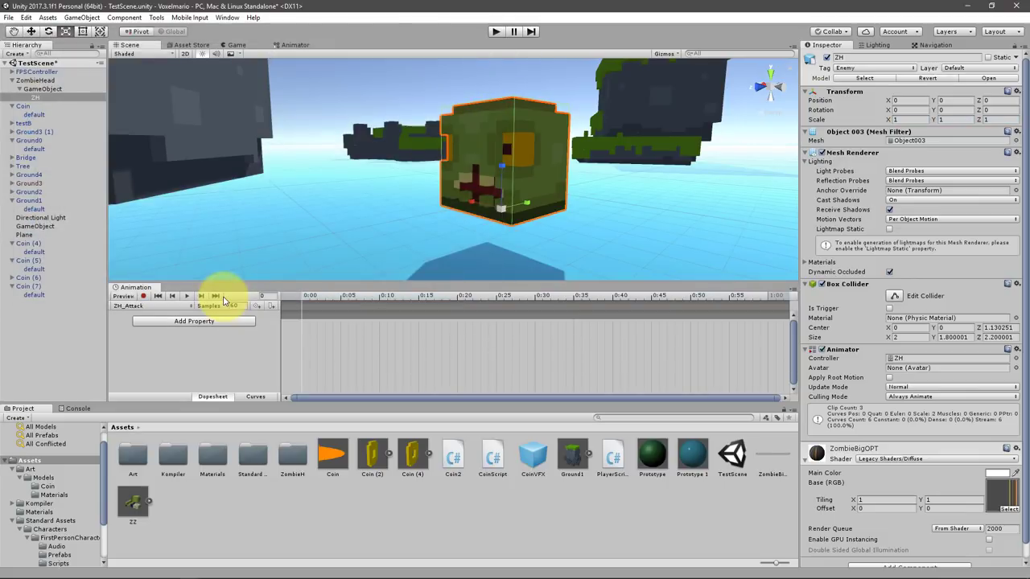
left_click(173, 307)
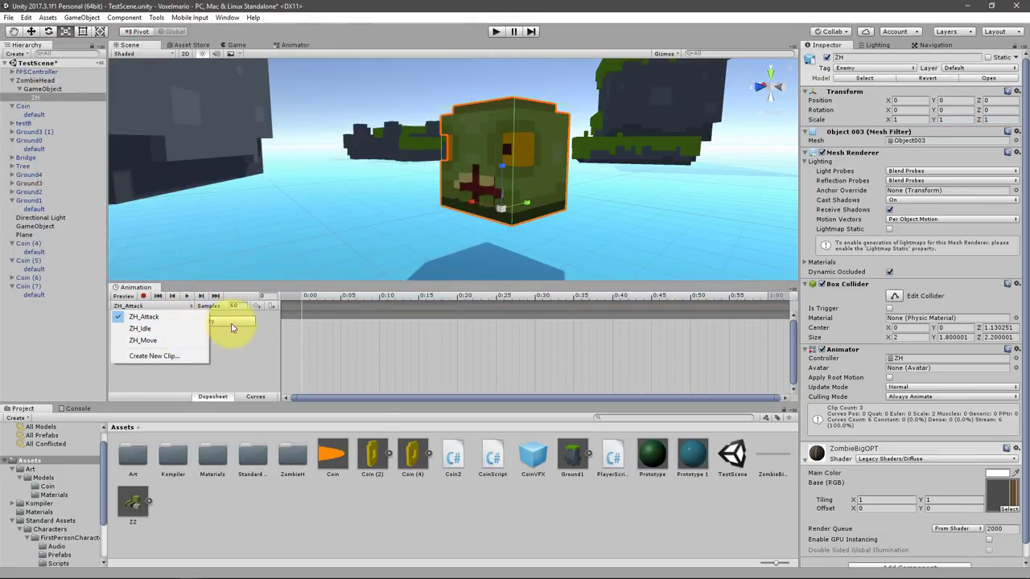
left_click(230, 322)
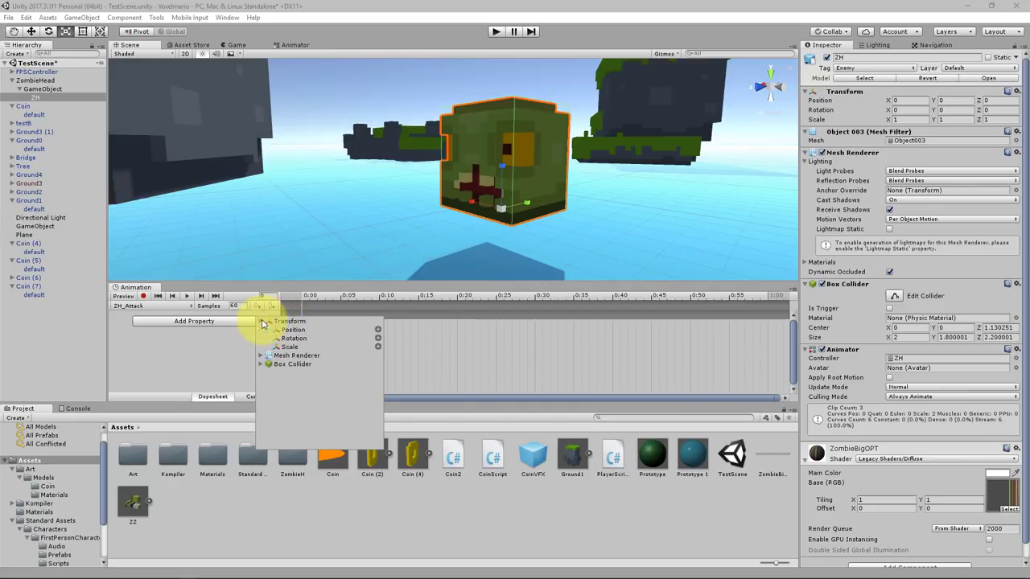
left_click(378, 330)
left_click(248, 339)
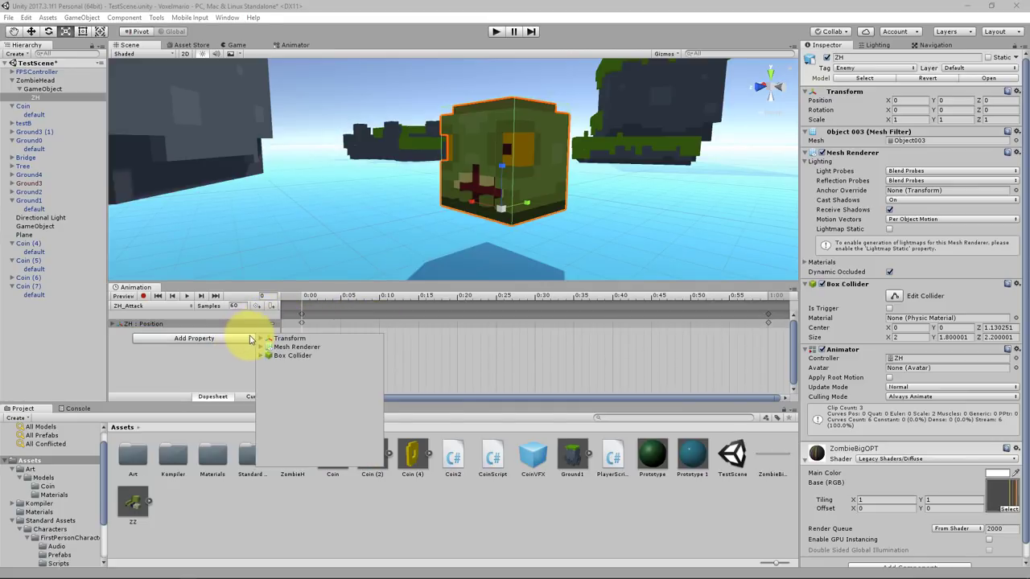
left_click(261, 339)
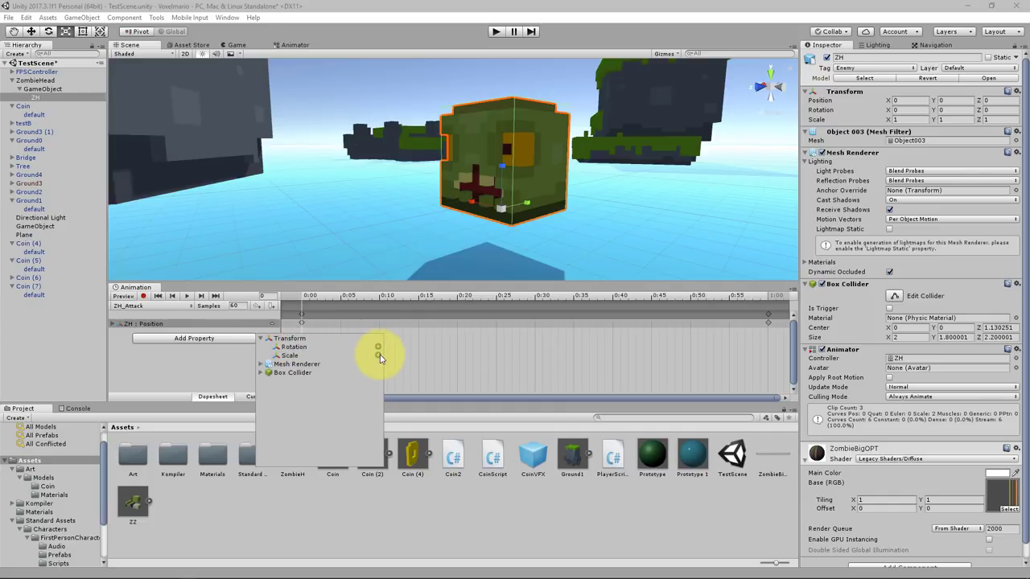
left_click(378, 355)
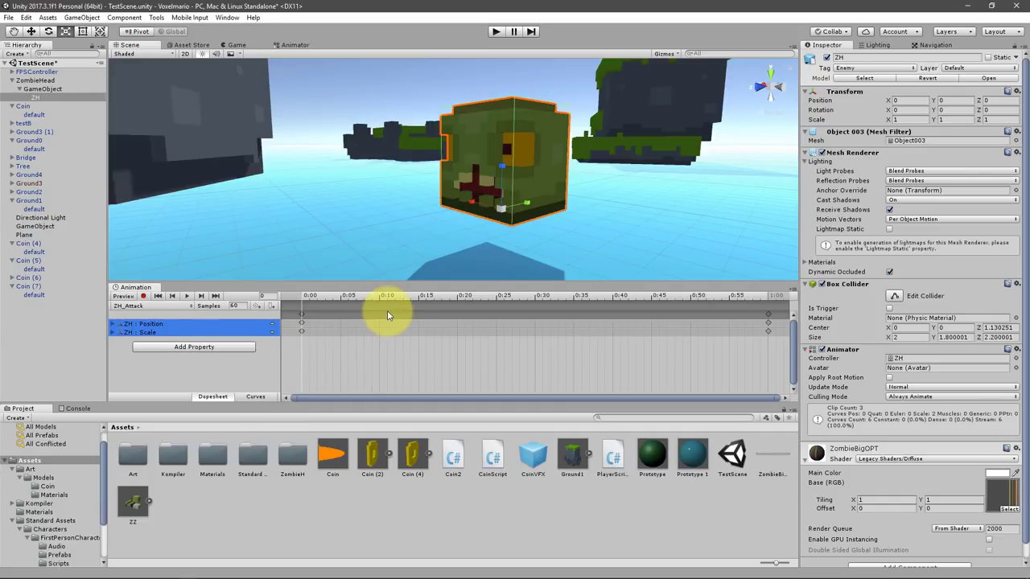
Step: Record the head stretched taller and raised at frame 30
key("space")
mouse_move(454, 175)
left_mouse_down()
mouse_move(508, 190)
mouse_move(542, 166)
left_mouse_up()
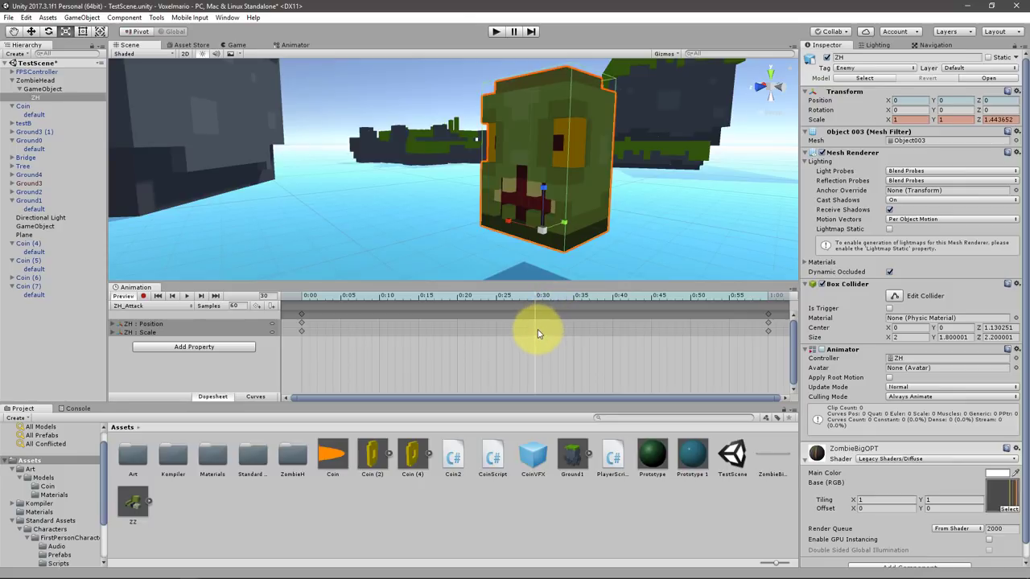
left_click(144, 296)
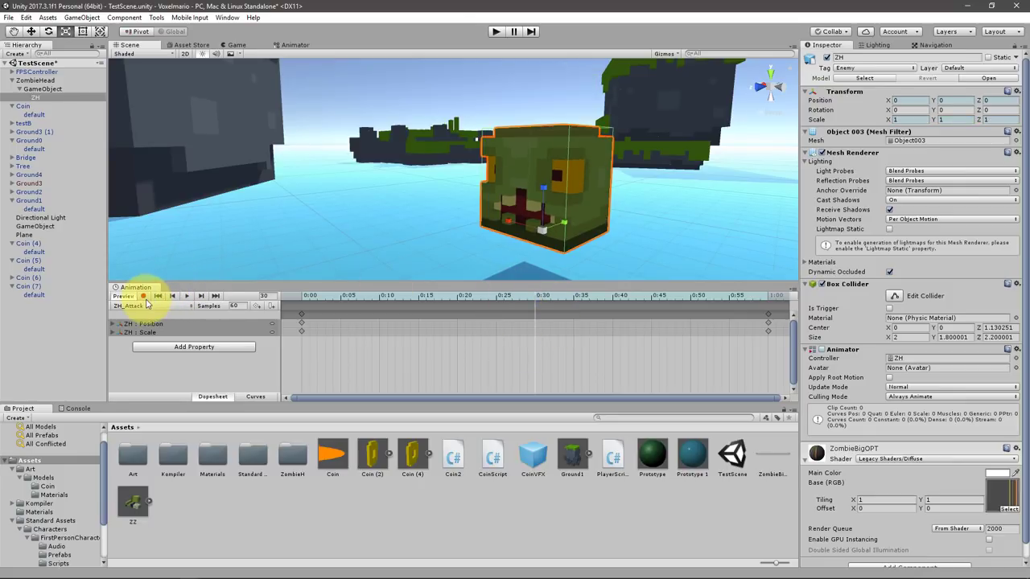
left_click_drag(543, 196, 550, 179)
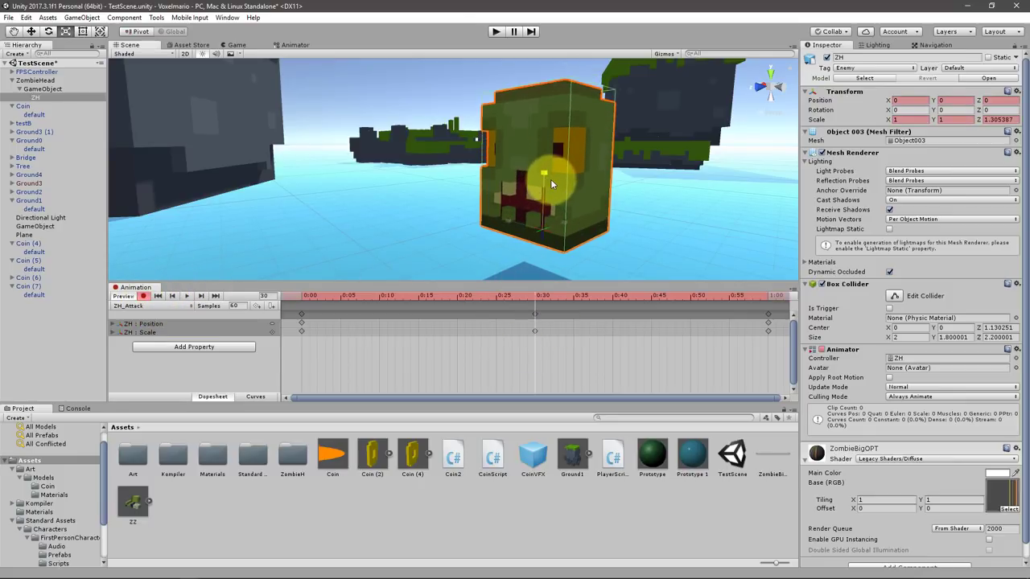
key("w")
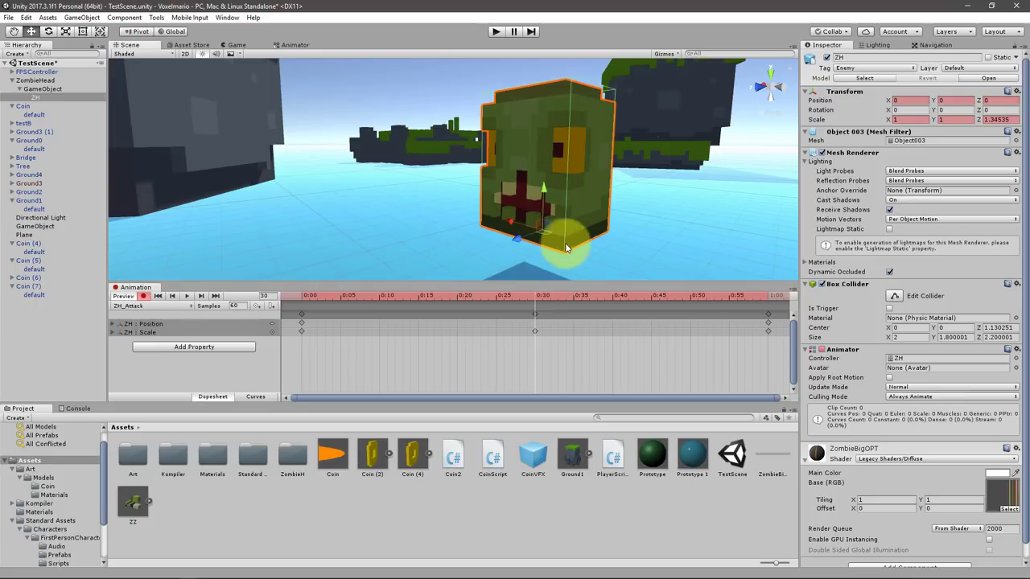
left_click_drag(525, 241, 523, 230)
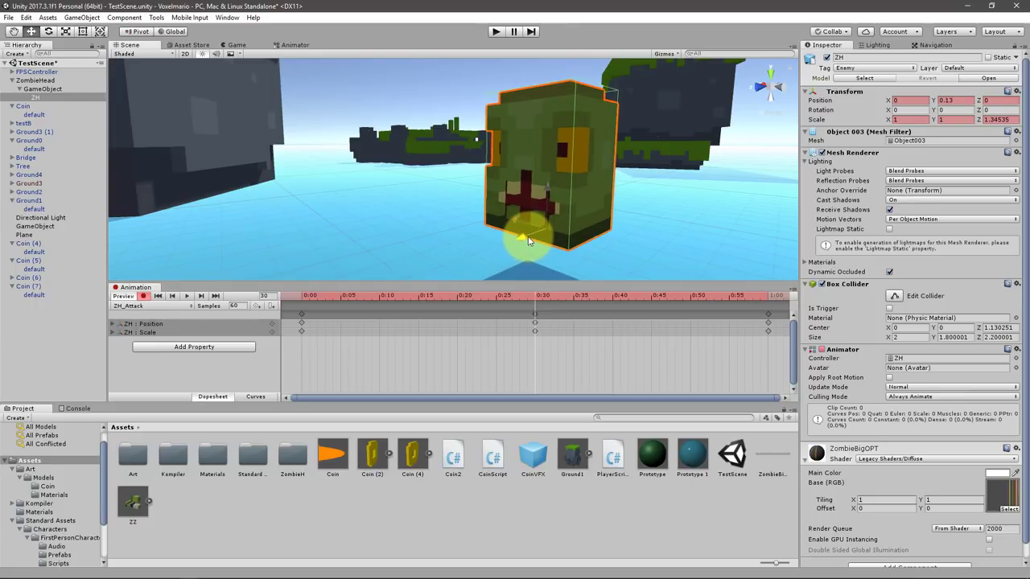
Step: Shift the mid keys to about 0:17, drop the head at frame 19, play, and stop recording
mouse_move(525, 318)
left_mouse_down()
mouse_move(424, 318)
mouse_move(405, 298)
mouse_move(309, 296)
mouse_move(450, 288)
left_mouse_up()
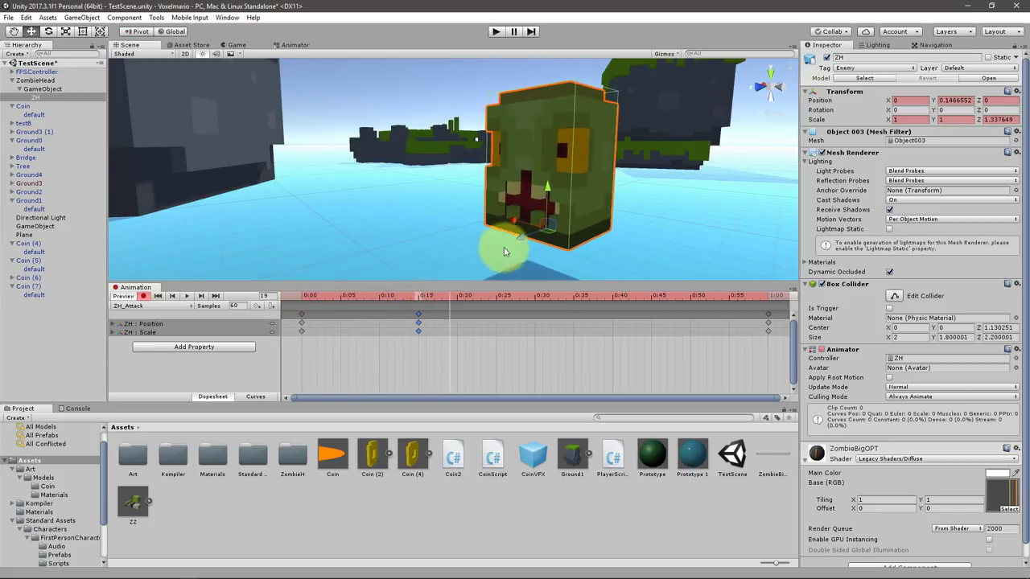
mouse_move(542, 245)
left_mouse_down()
mouse_move(521, 199)
mouse_move(528, 229)
mouse_move(550, 225)
left_mouse_up()
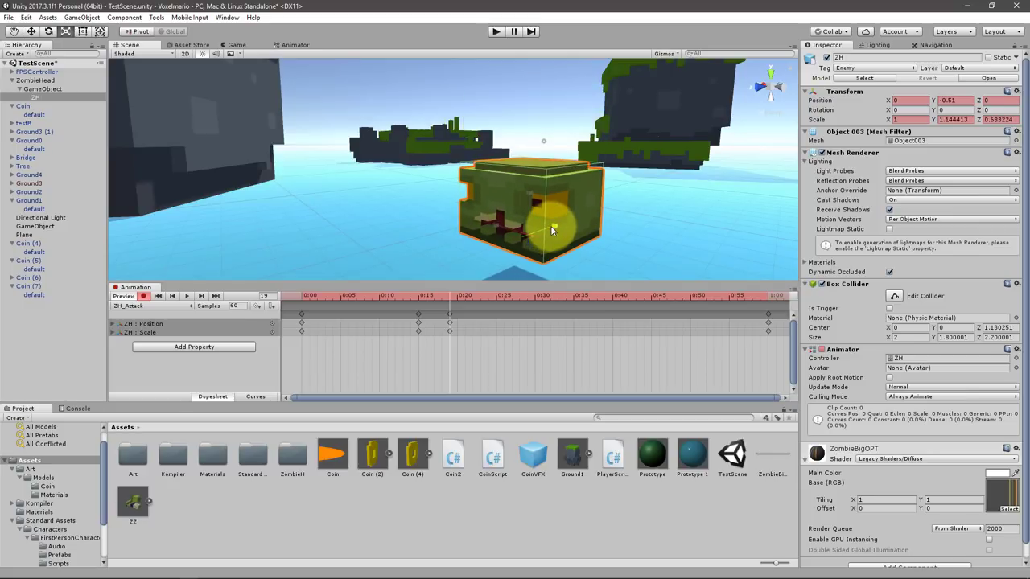
left_click_drag(451, 295, 774, 294)
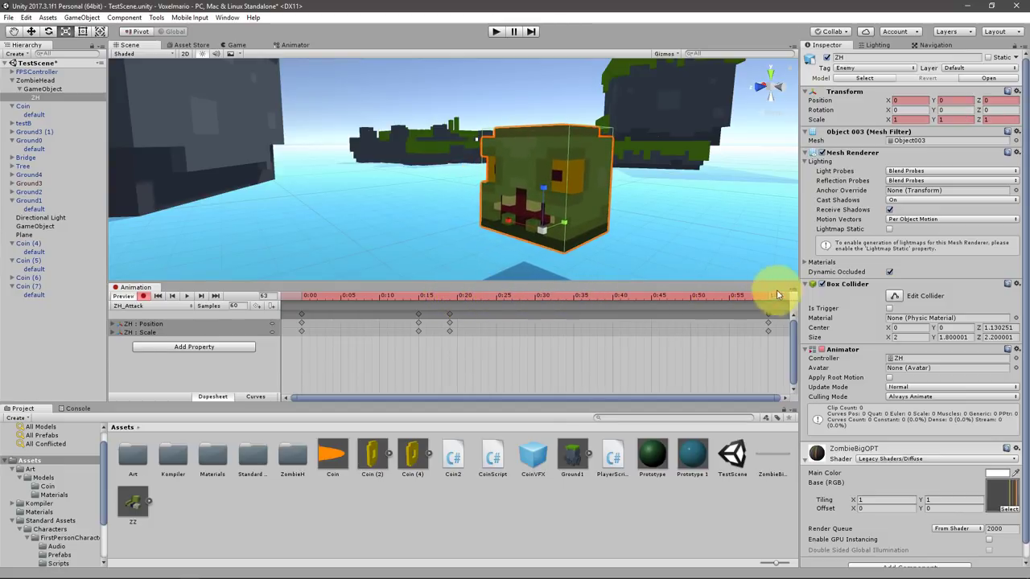
left_click(189, 297)
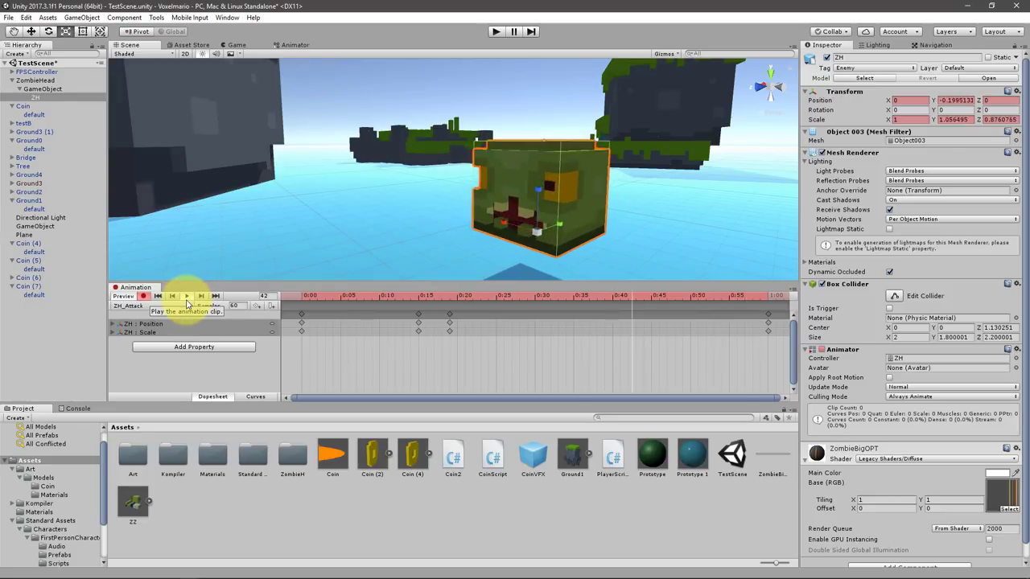
left_click(142, 297)
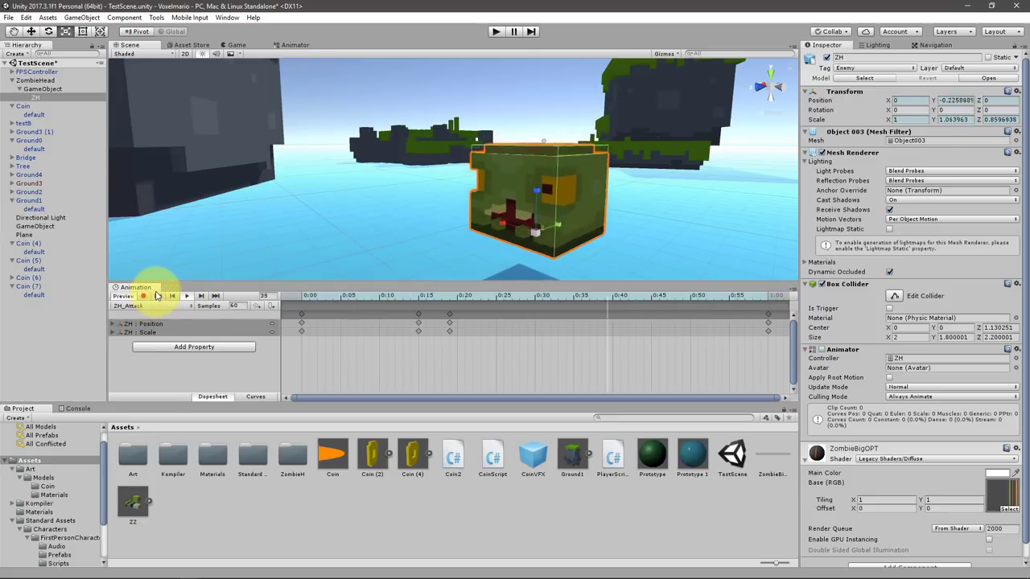
Step: Save a new clip named ZH-Dead, orbit to face the head, and bring up Add Property
left_click(146, 306)
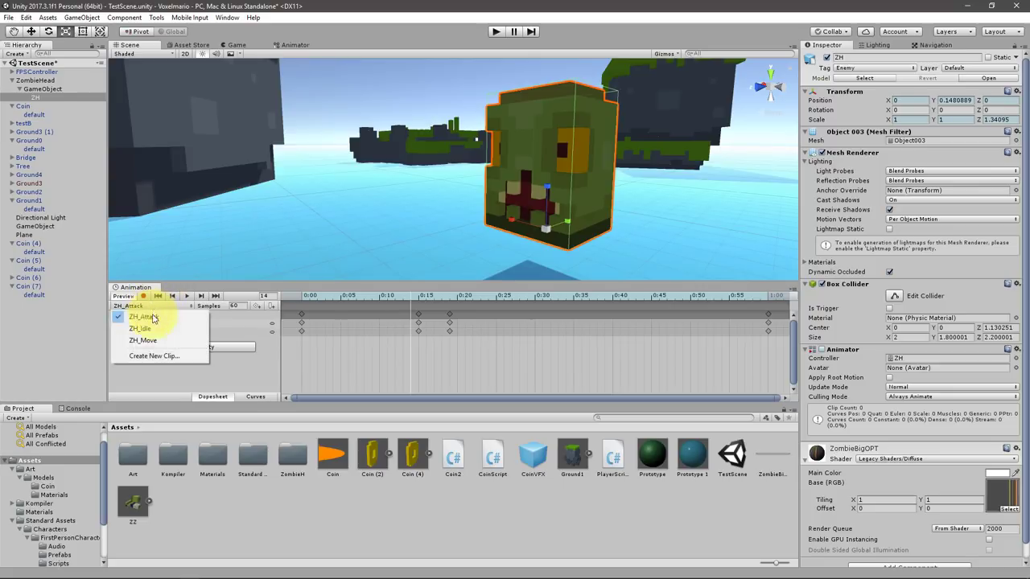
left_click(165, 355)
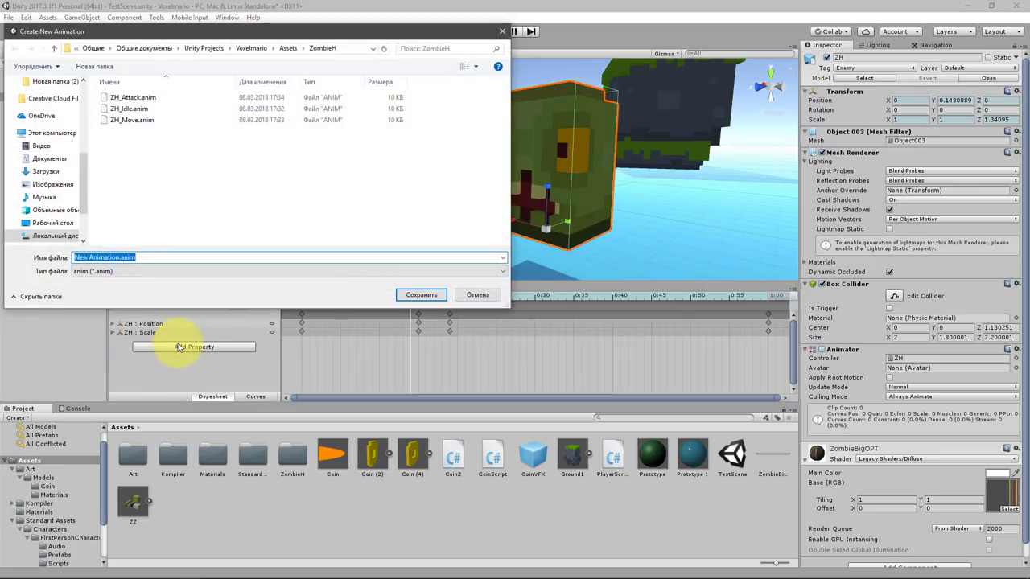
type("ZH-Dead")
key("Return")
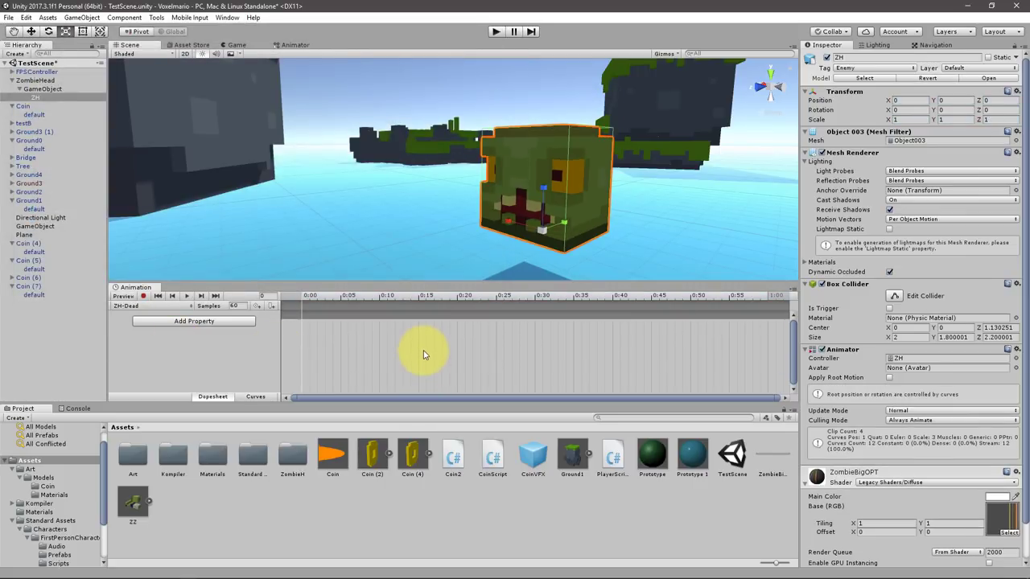
middle_click_drag(539, 154, 533, 154)
mouse_move(533, 153)
left_mouse_down("alt")
mouse_move(589, 199)
mouse_move(543, 195)
left_mouse_up("alt")
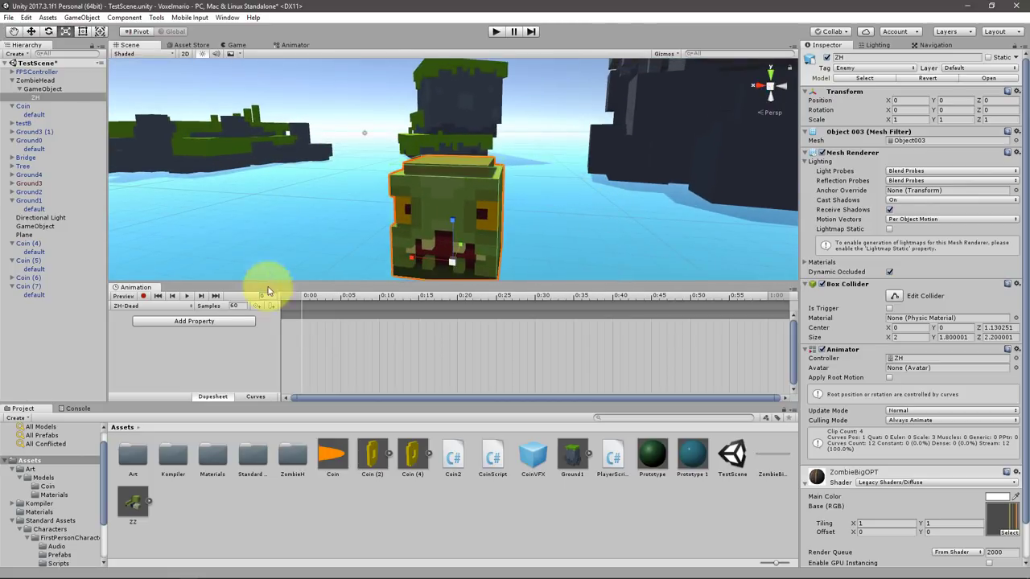
left_click(196, 321)
Step: Add a Scale track to ZH-Dead and record the head squashed flat at the clip end
left_click(260, 322)
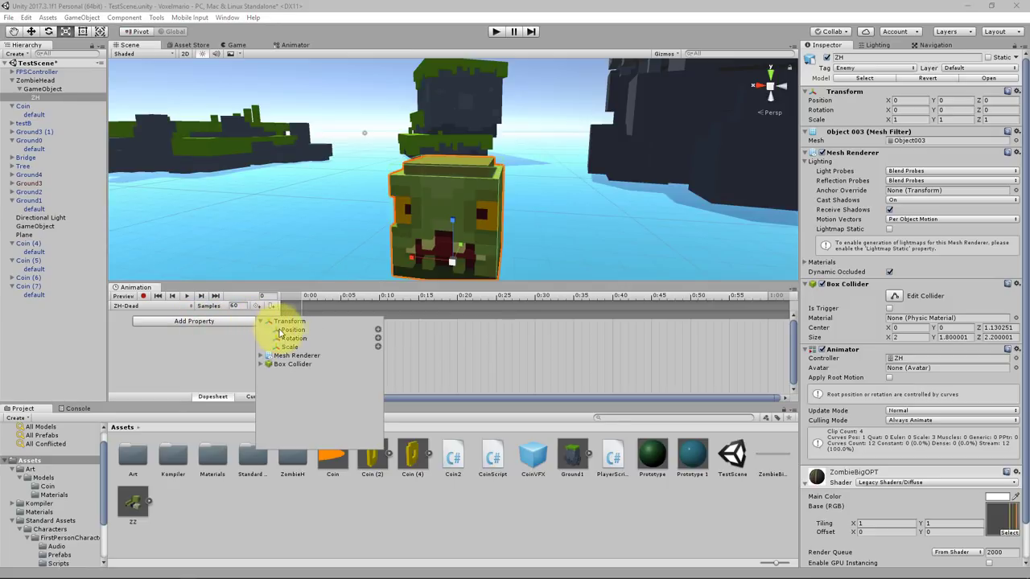
left_click(378, 348)
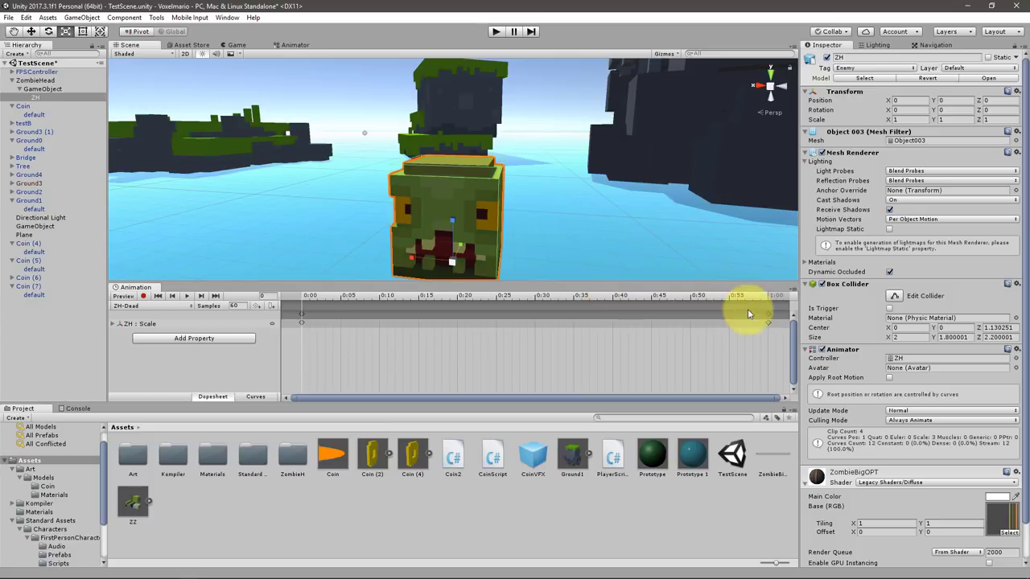
left_click(766, 298)
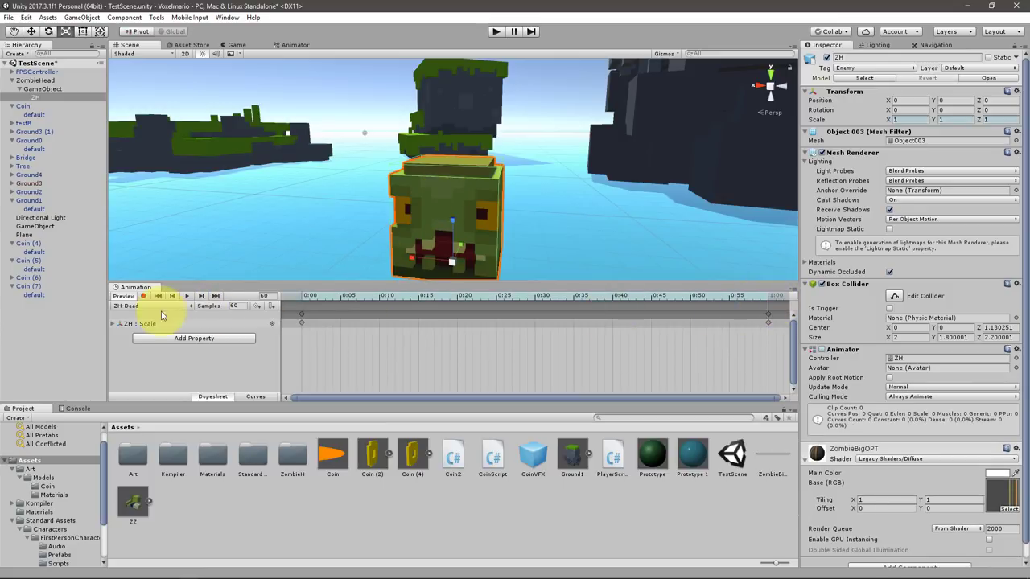
left_click(143, 296)
left_click_drag(451, 222, 464, 248)
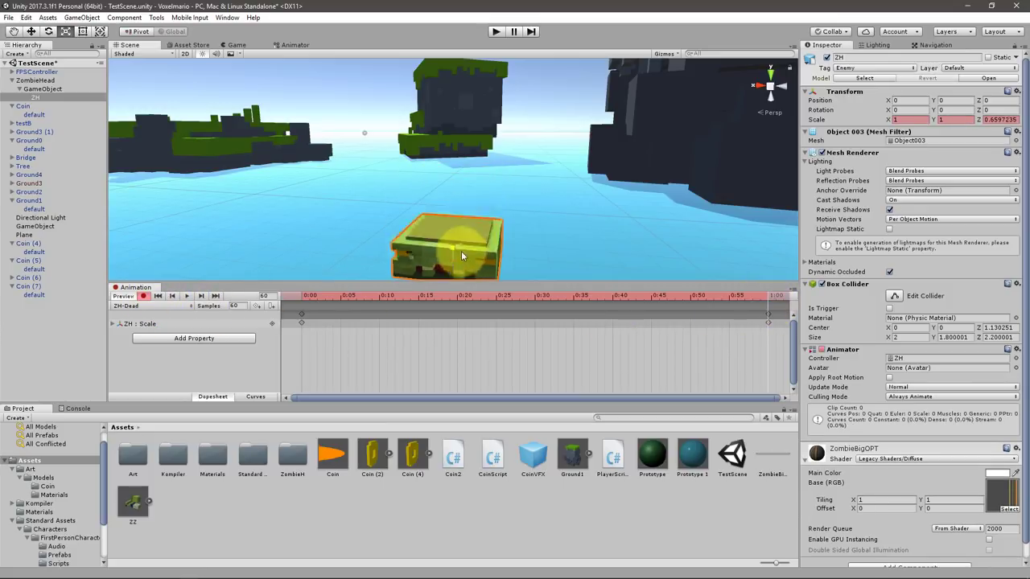
key("f")
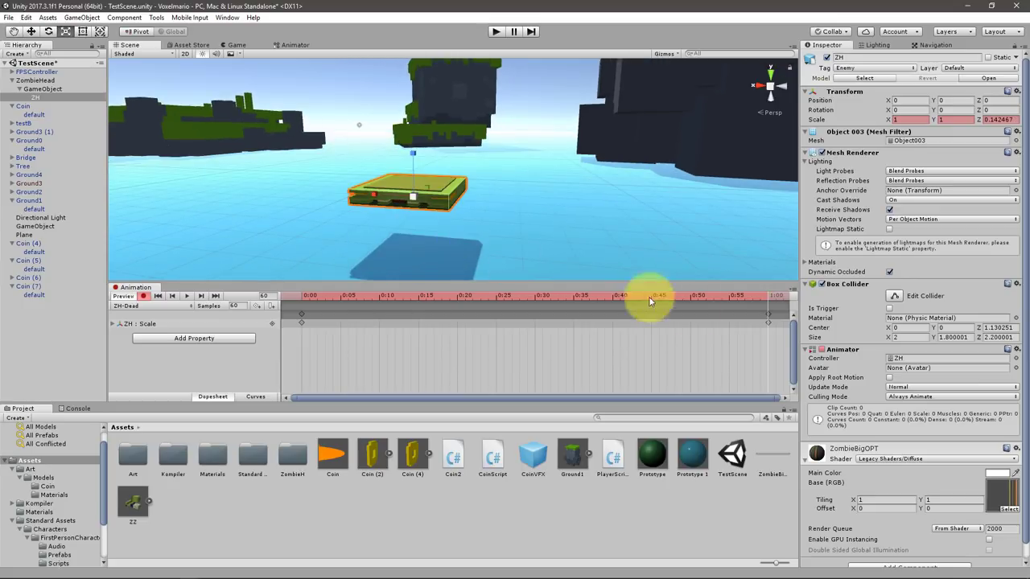
Step: Move the squash keyframe earlier to about 0:14 and preview the flattening
left_click_drag(767, 319, 422, 317)
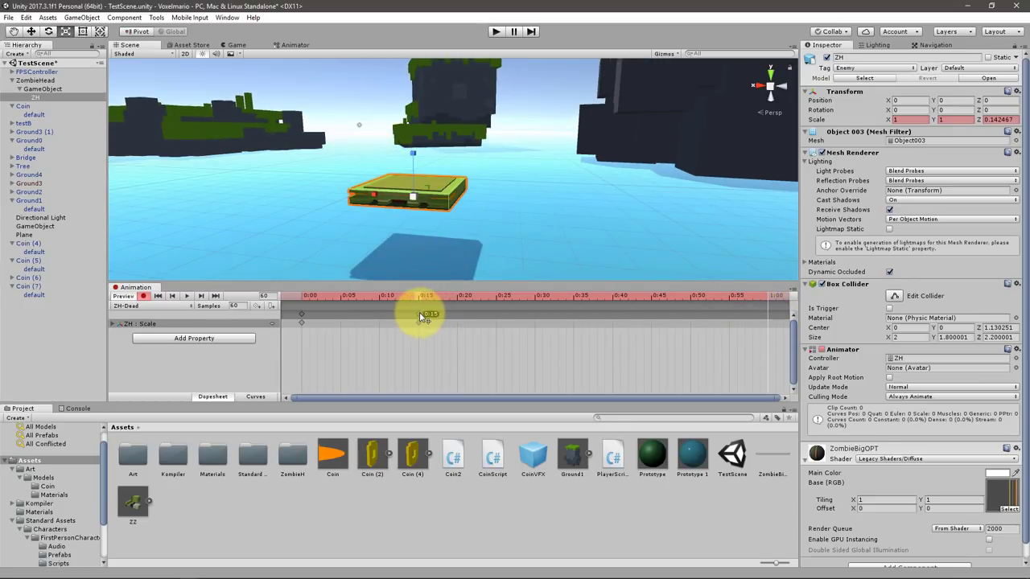
left_click_drag(331, 295, 276, 294)
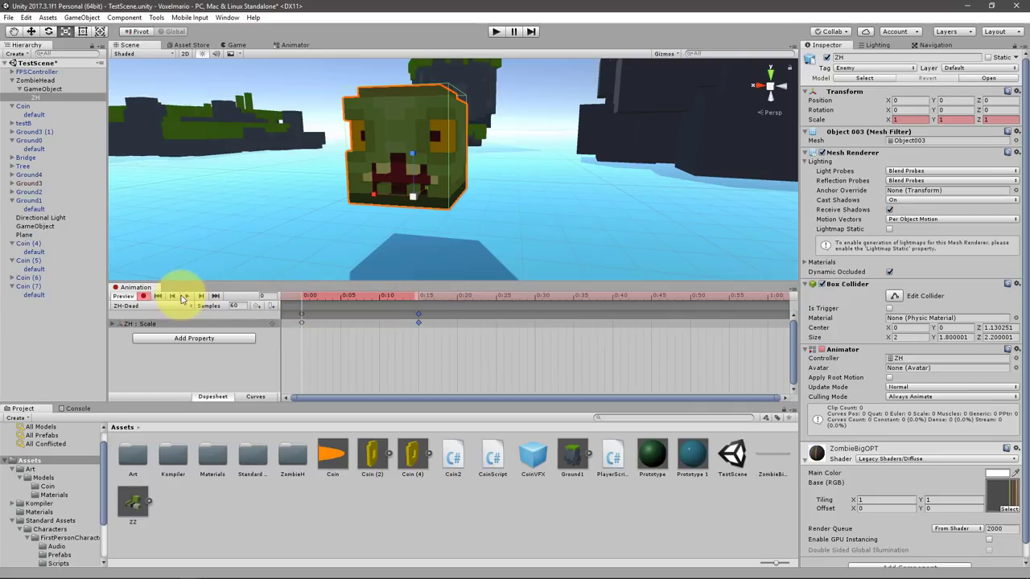
left_click(186, 296)
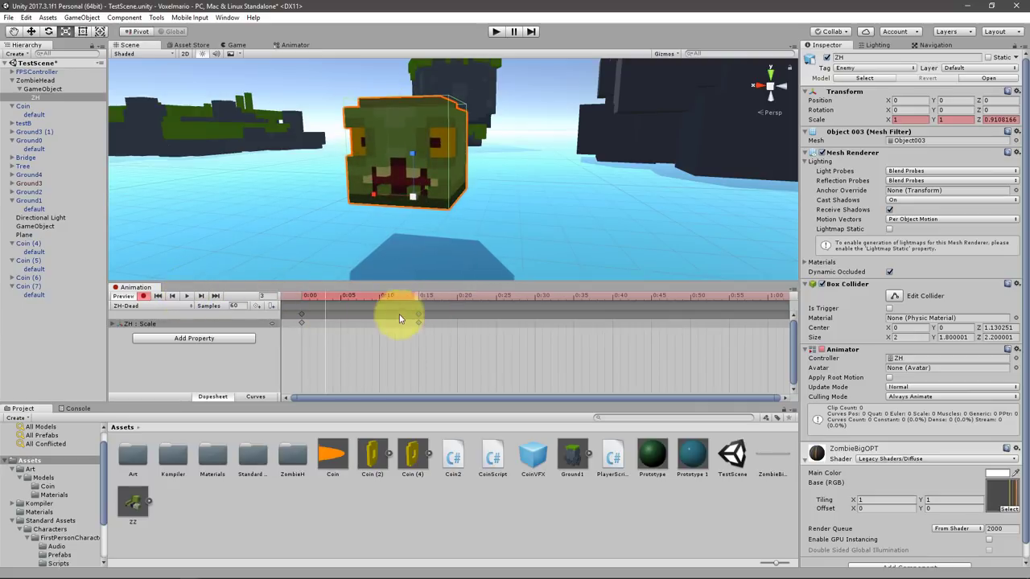
left_click_drag(418, 317, 340, 316)
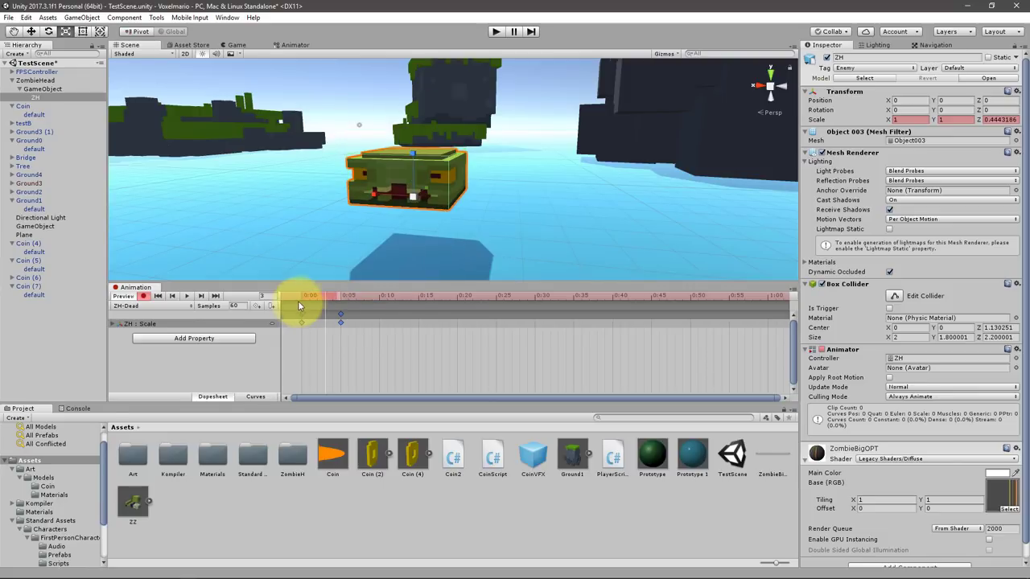
left_click(201, 297)
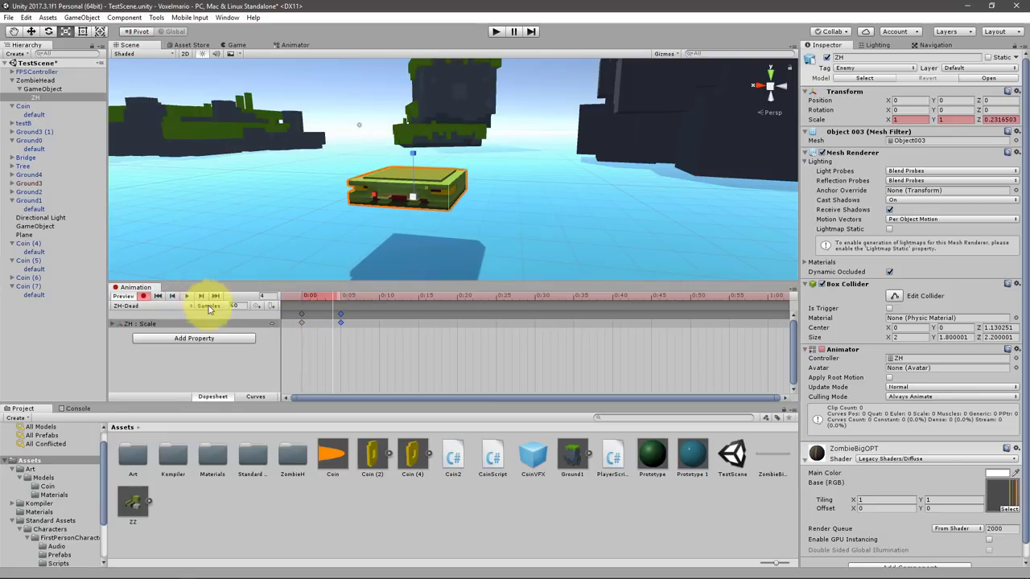
left_click(295, 300)
mouse_move(294, 301)
left_mouse_down()
mouse_move(367, 299)
mouse_move(288, 299)
mouse_move(368, 299)
mouse_move(297, 301)
mouse_move(358, 310)
left_mouse_up()
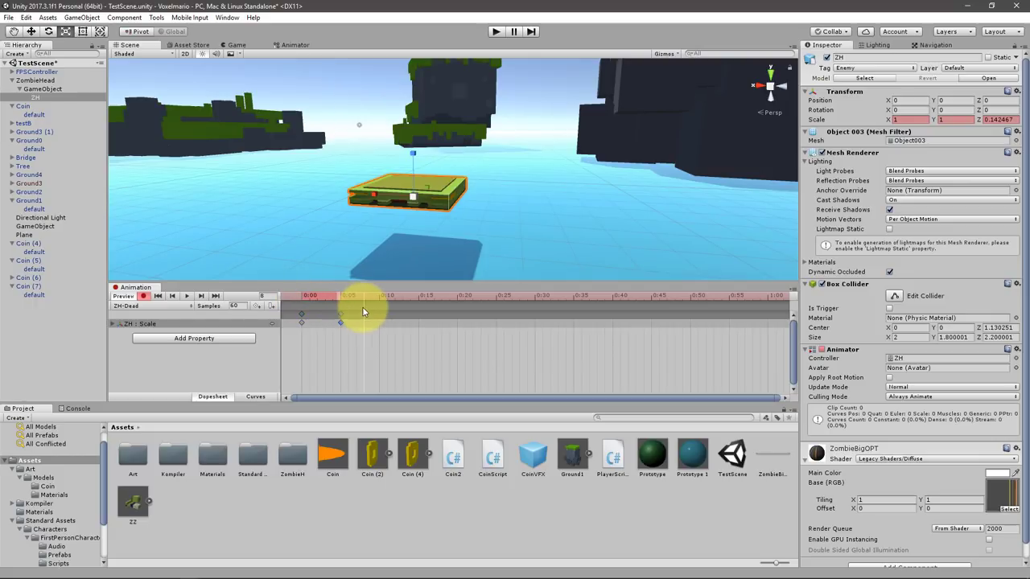
Step: Stop recording, return to frame 0, and recentre the zombie head in the Scene view
left_click(144, 297)
scroll(437, 218, "up", 3)
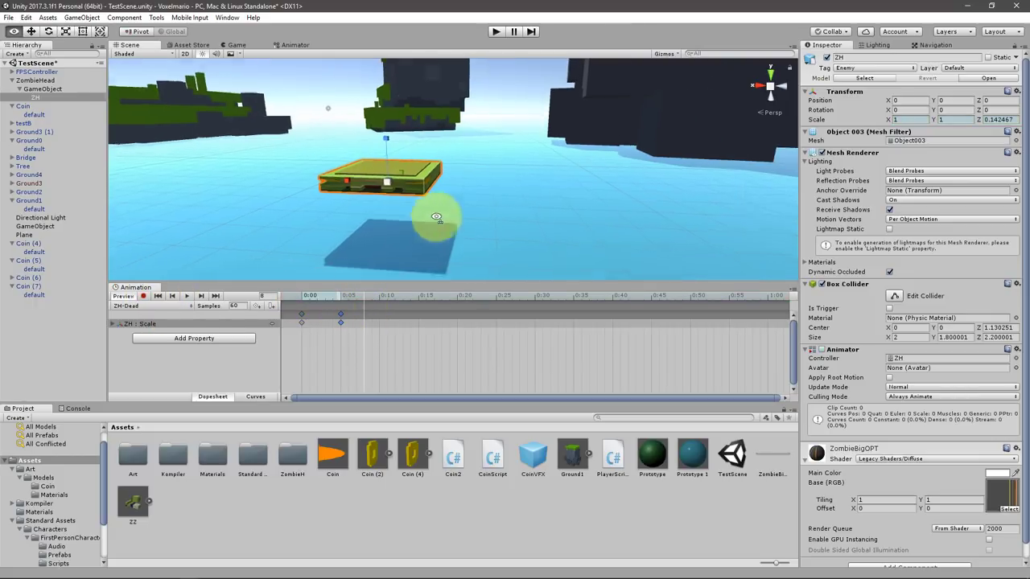
left_click(301, 301)
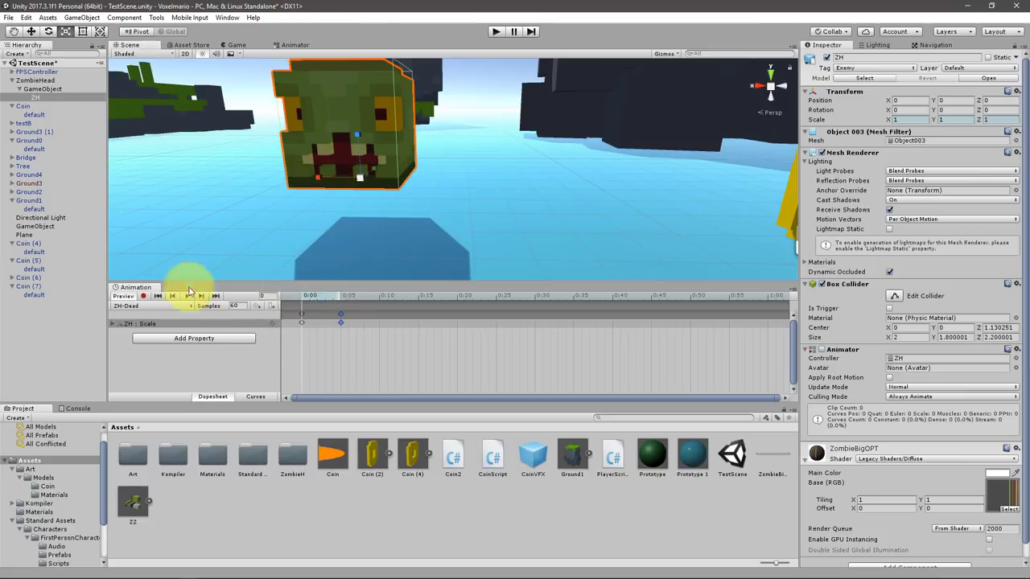
middle_click_drag(277, 197, 306, 215)
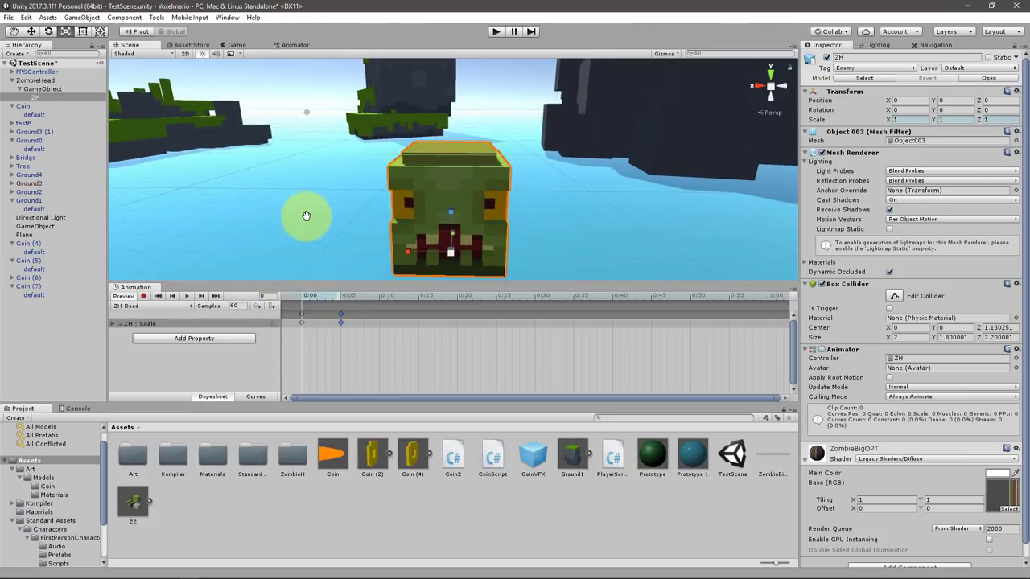
Step: Dock the Animator below the Scene view with the Animation timeline beside it
left_click(295, 46)
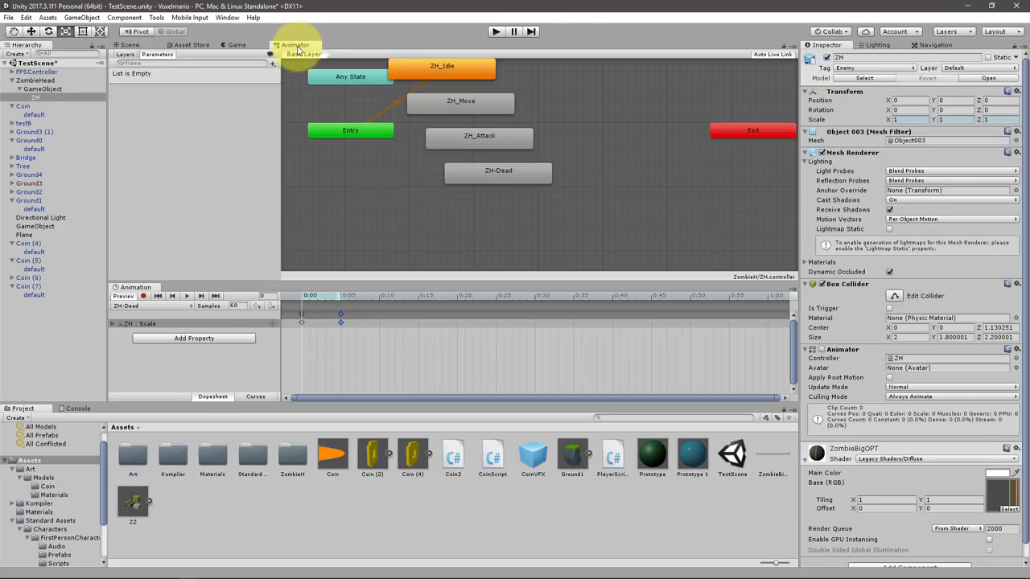
left_click(228, 18)
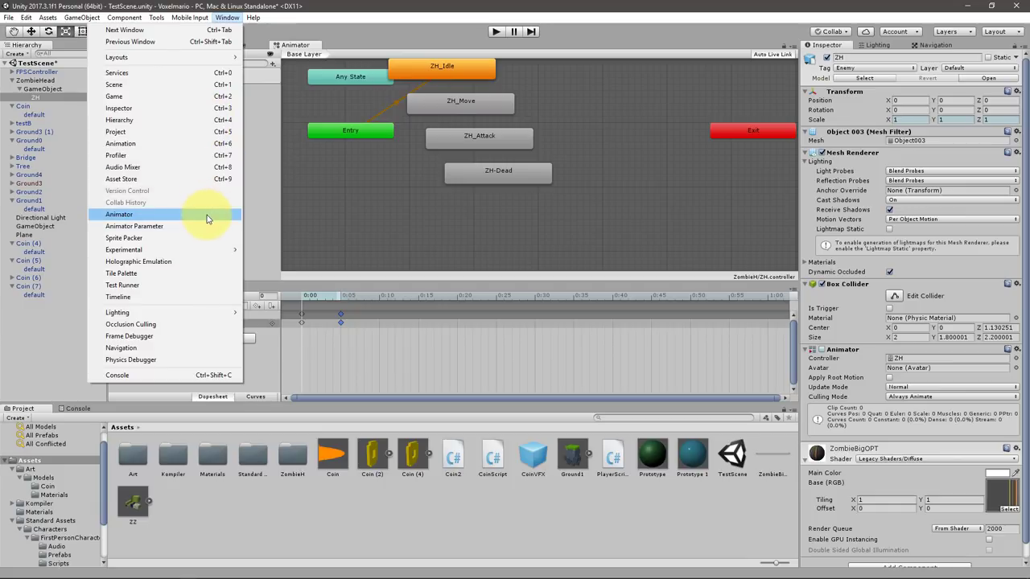
left_click(481, 214)
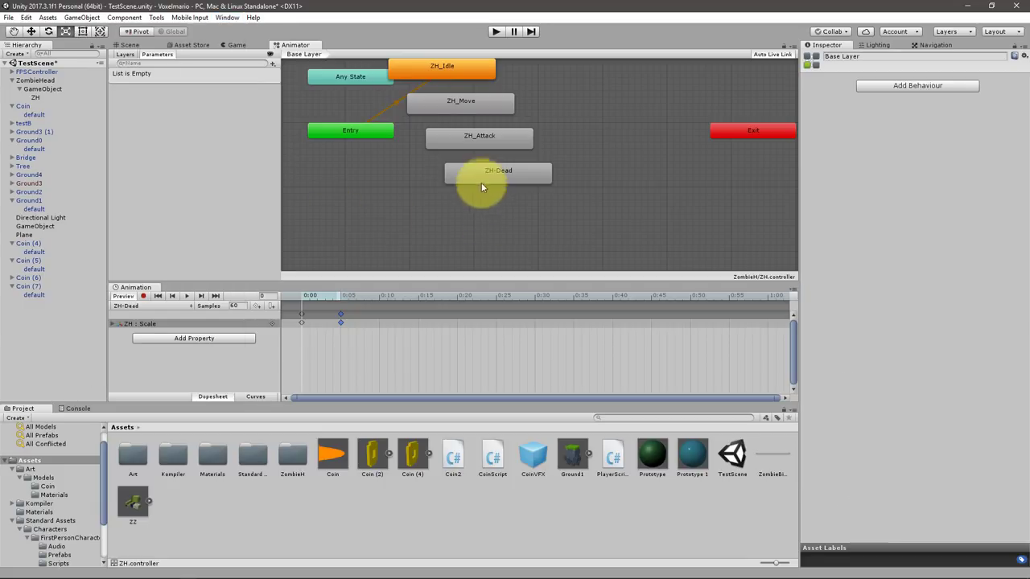
scroll(473, 169, "down", 2)
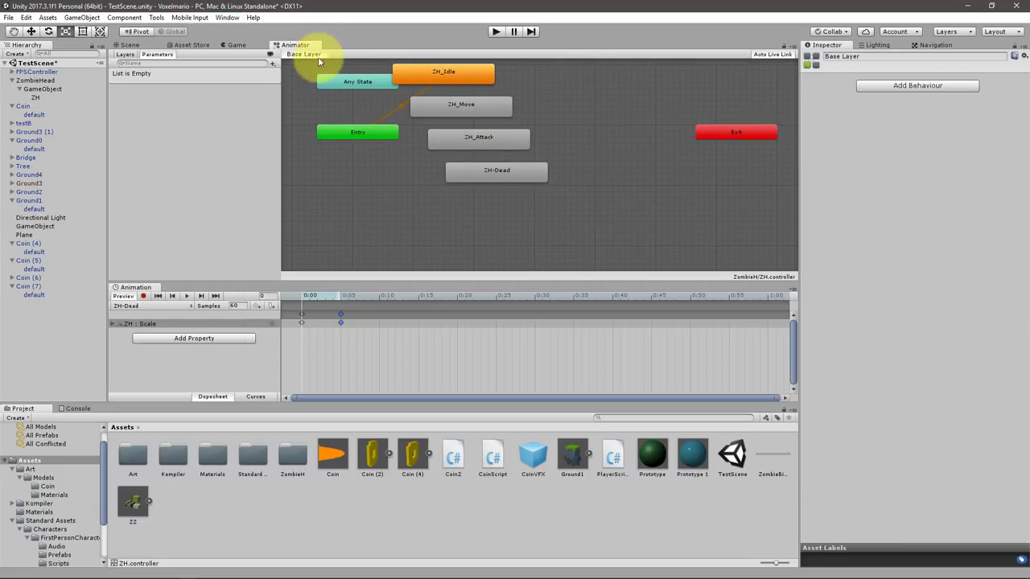
mouse_move(295, 45)
left_mouse_down()
mouse_move(182, 429)
mouse_move(190, 408)
left_mouse_up()
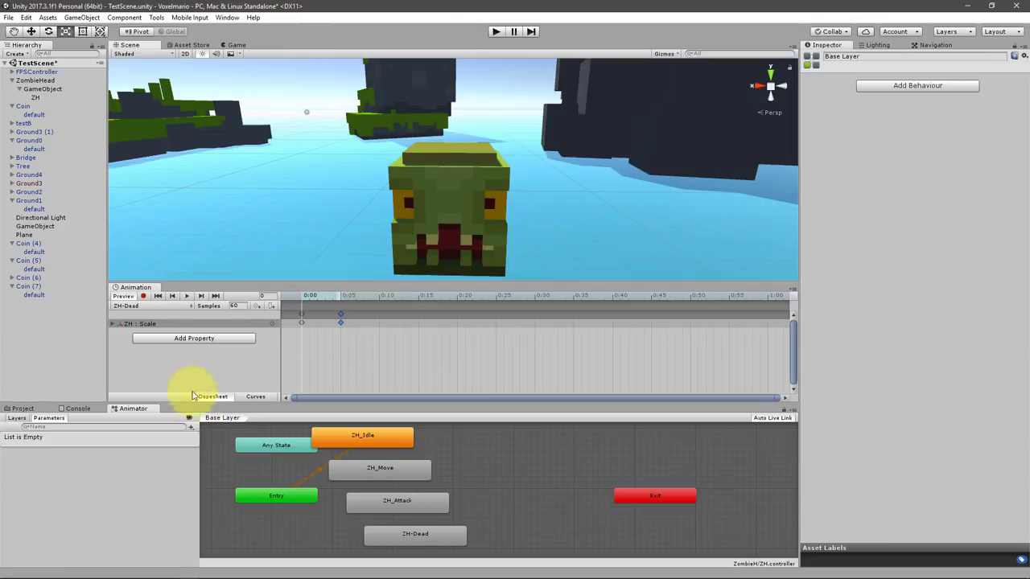
left_click_drag(131, 283, 215, 396)
left_click_drag(138, 315, 176, 410)
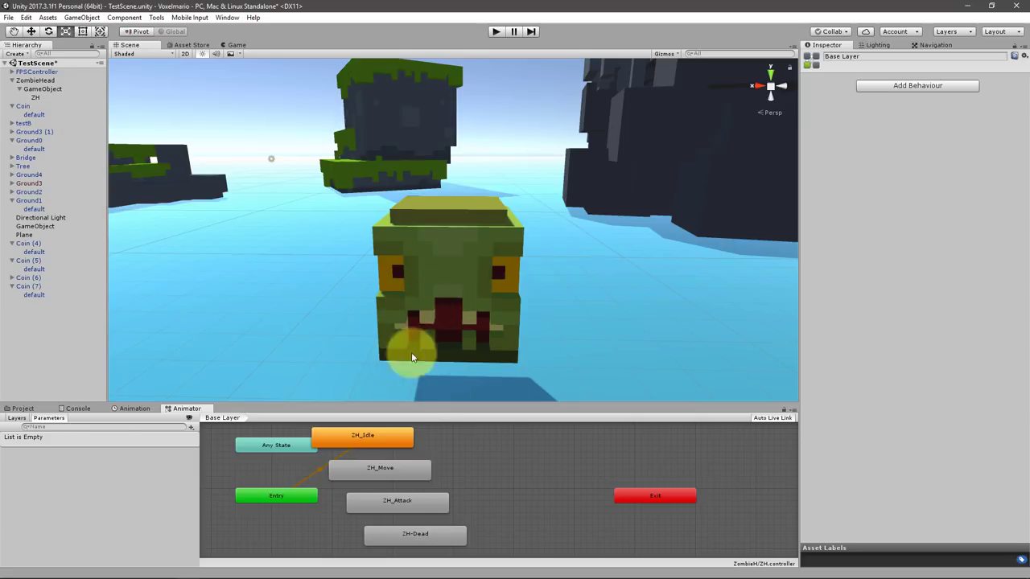
Step: Move ZH_Idle below Entry, then select Coin (4) in the Hierarchy for comparison
left_click_drag(394, 439, 287, 533)
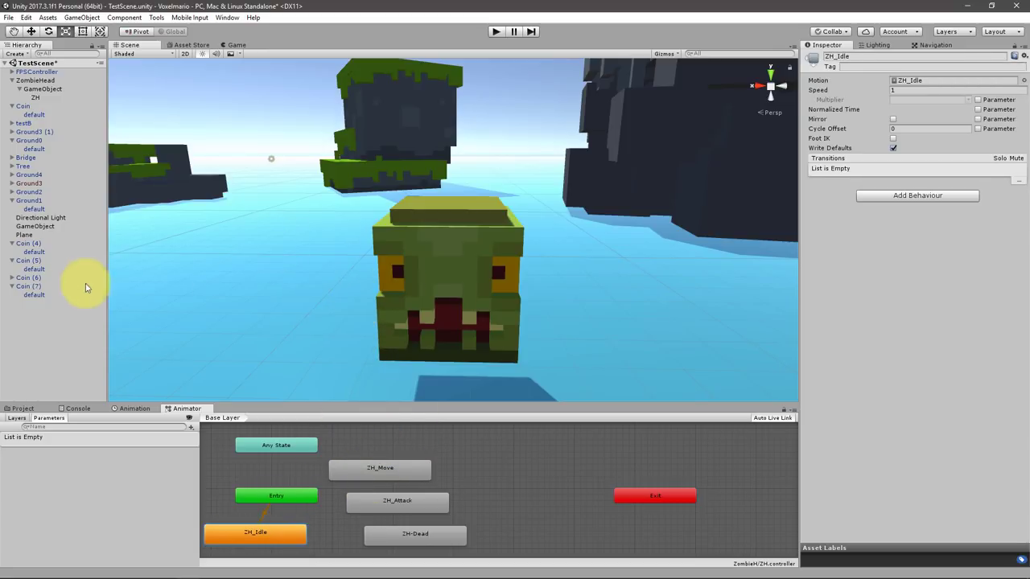
left_click(36, 98)
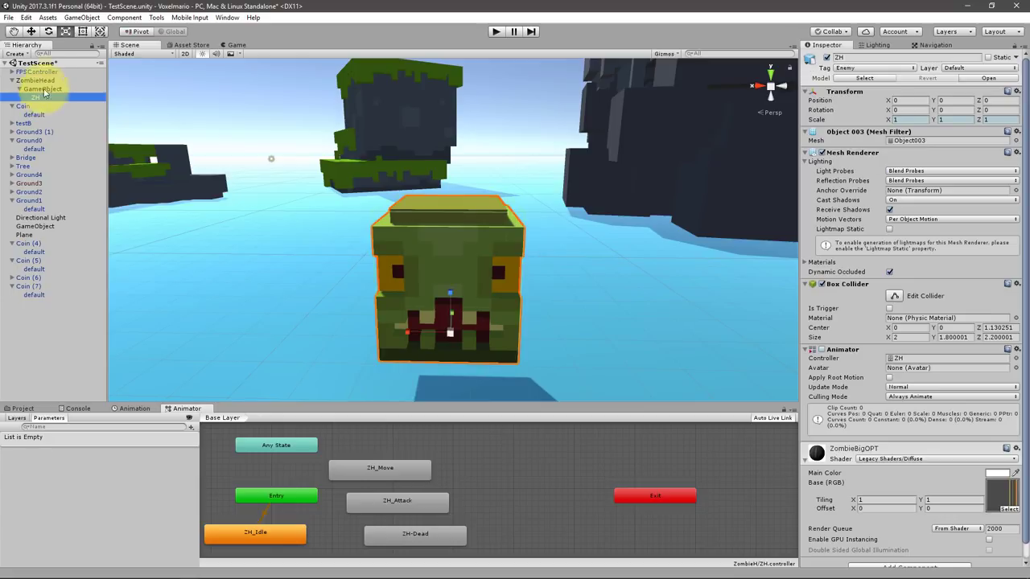
left_click(35, 81)
left_click(30, 140)
left_click(37, 209)
left_click(34, 252)
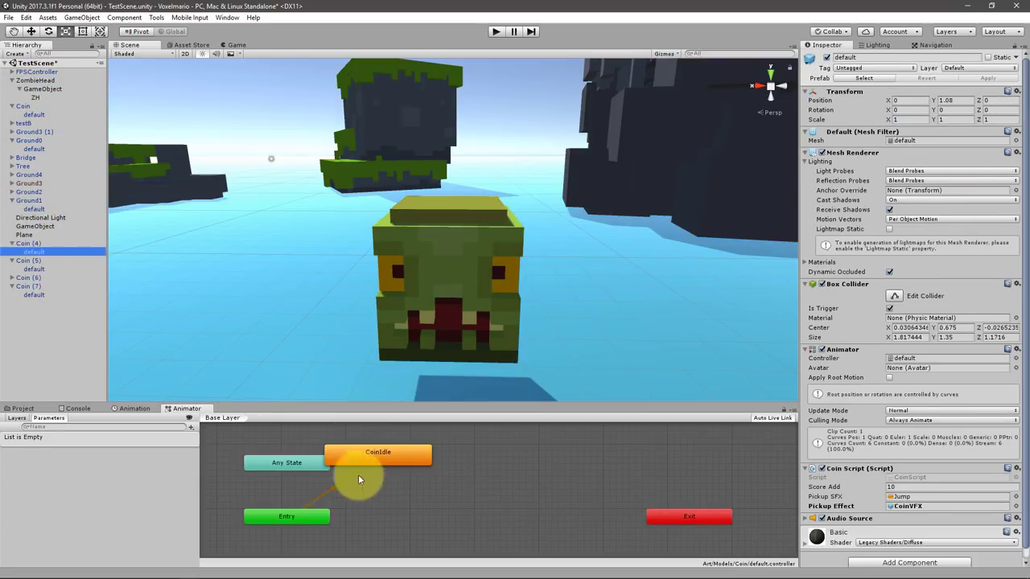
Step: Place CoinIdle below Entry and reselect the zombie head
left_click_drag(366, 451, 288, 545)
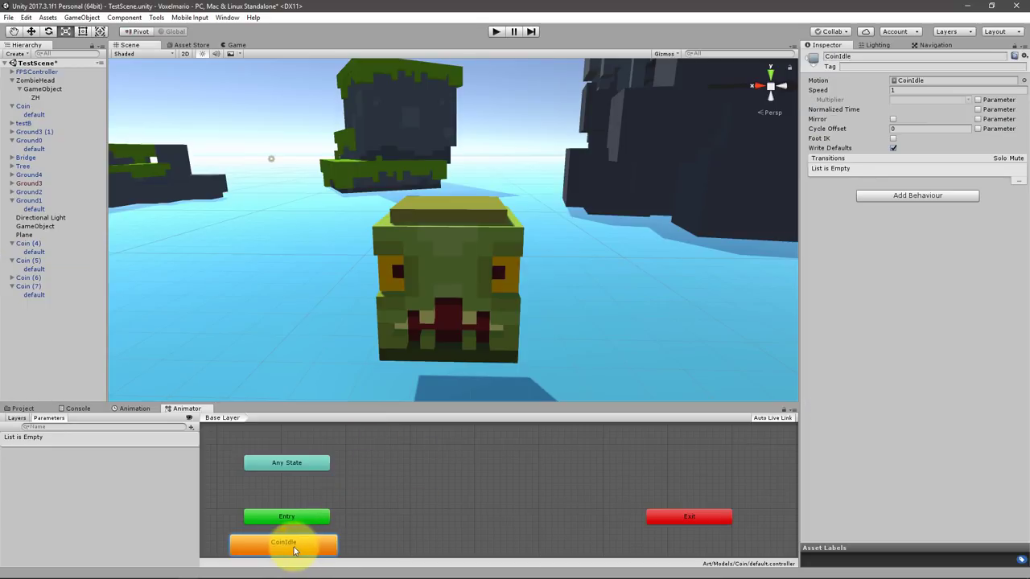
middle_click_drag(332, 496, 336, 477)
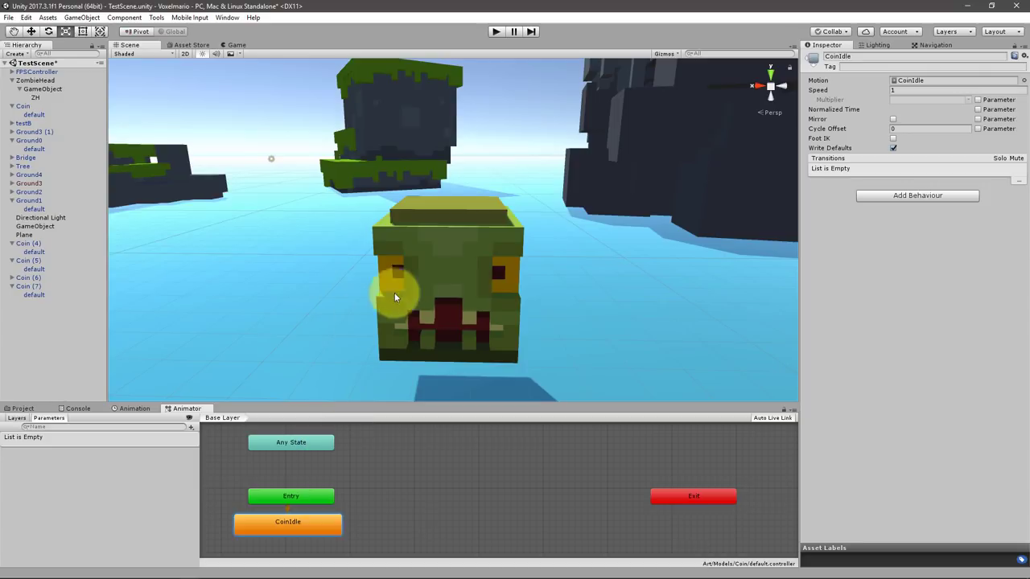
left_click(415, 261)
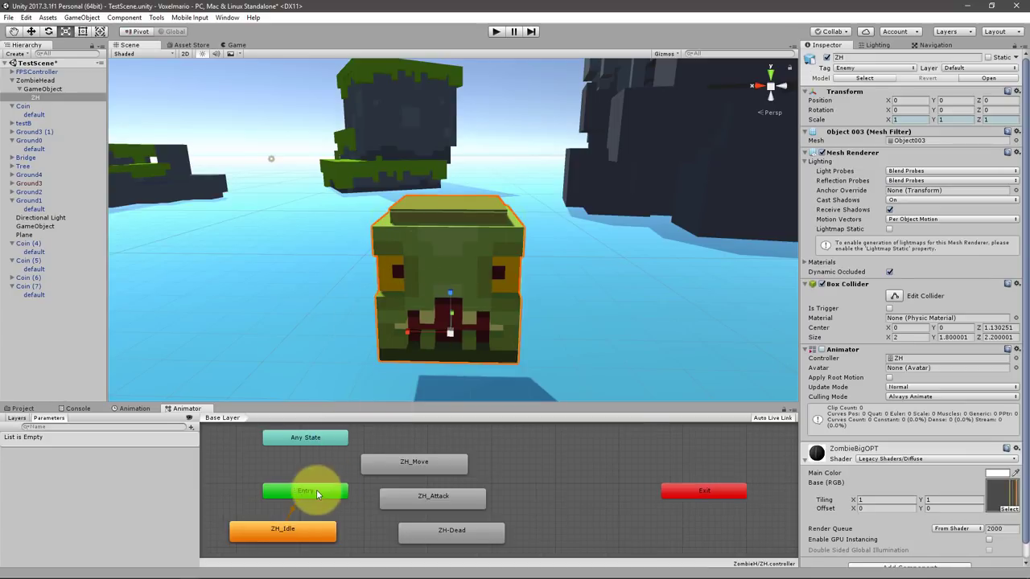
Step: Enlarge the graph and arrange ZH_Move, ZH_Attack, Entry and ZH_Idle in a grid
left_click_drag(362, 413, 361, 289)
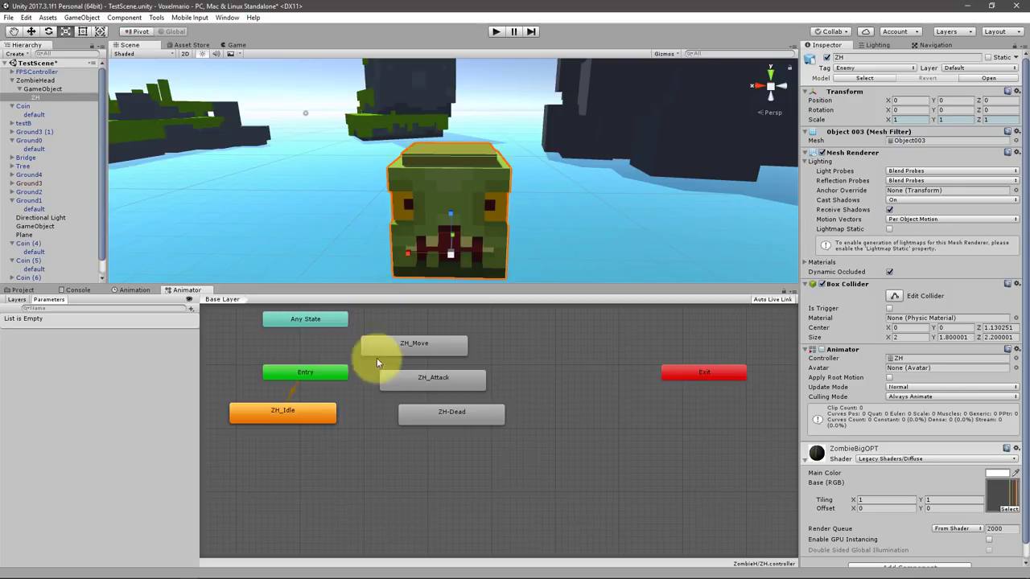
mouse_move(377, 351)
left_mouse_down()
mouse_move(359, 448)
mouse_move(281, 447)
left_mouse_up()
left_click_drag(424, 378, 395, 413)
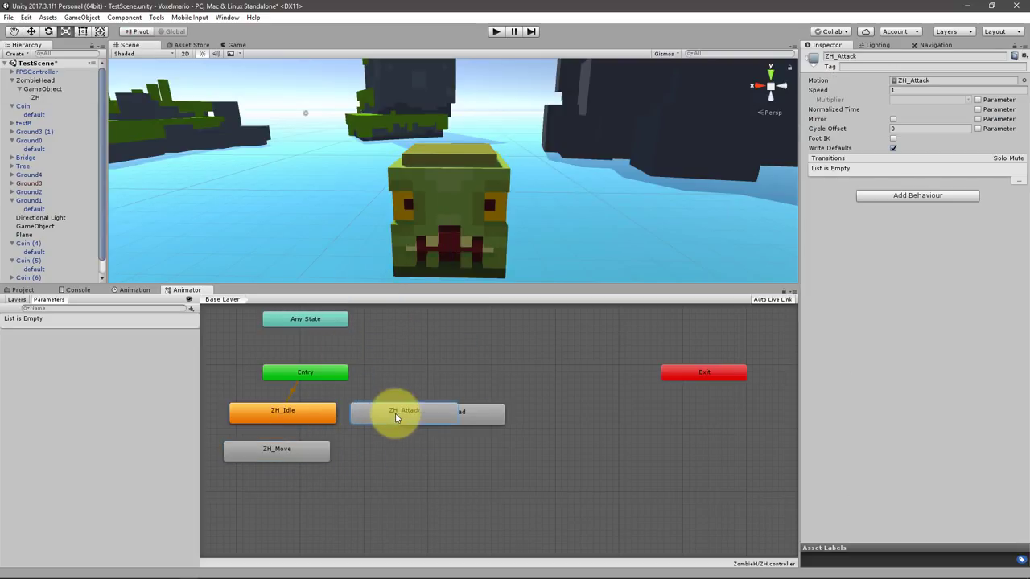
mouse_move(476, 413)
left_mouse_down()
mouse_move(483, 442)
mouse_move(439, 449)
left_mouse_up()
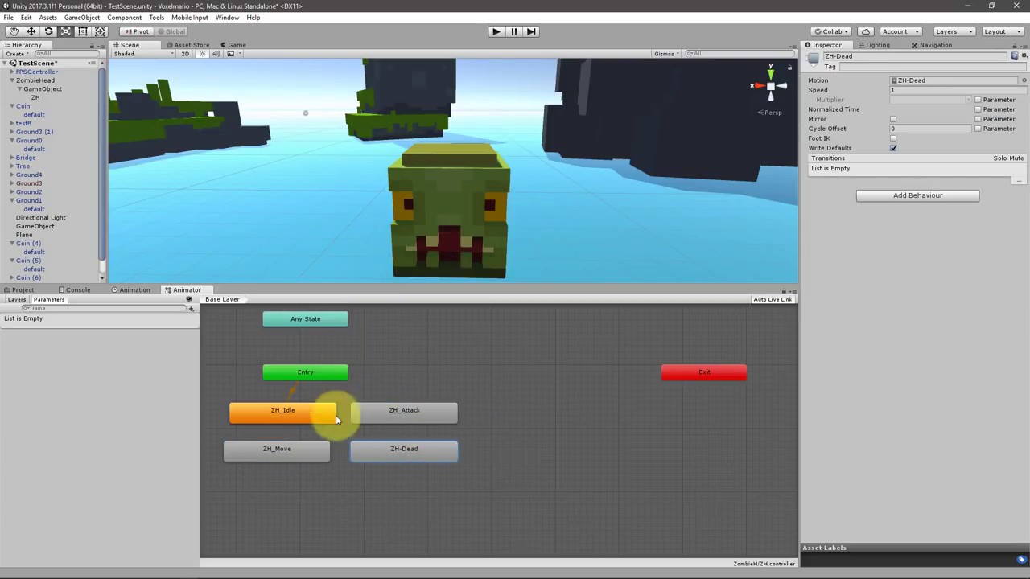
left_click(303, 373)
left_click_drag(303, 372, 289, 367)
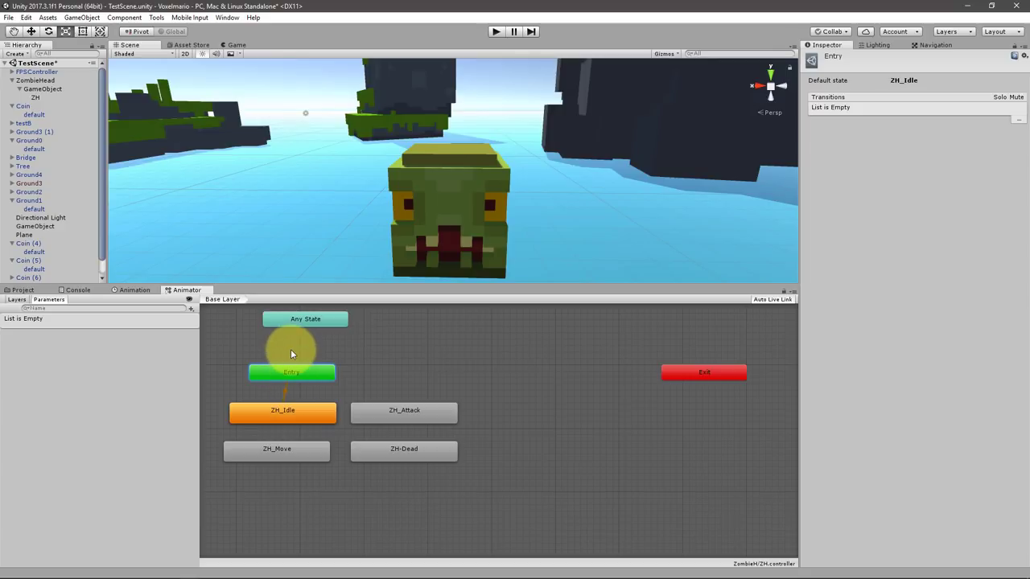
left_click_drag(287, 416, 284, 418)
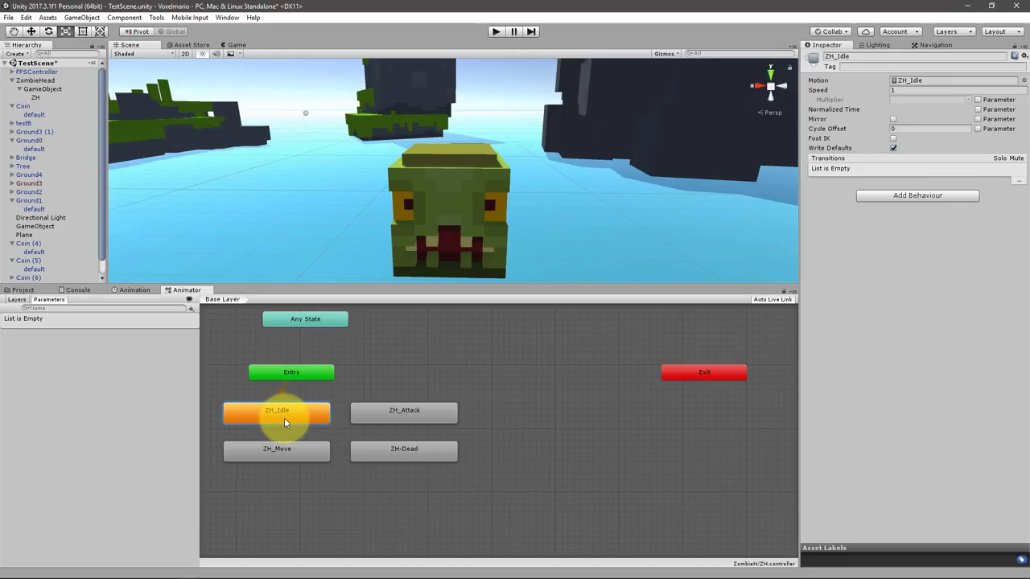
Step: Reposition Exit and Any State beside Entry and begin a transition from Any State
mouse_move(751, 373)
left_mouse_down()
mouse_move(586, 402)
mouse_move(556, 444)
left_mouse_up()
left_click_drag(312, 320, 553, 391)
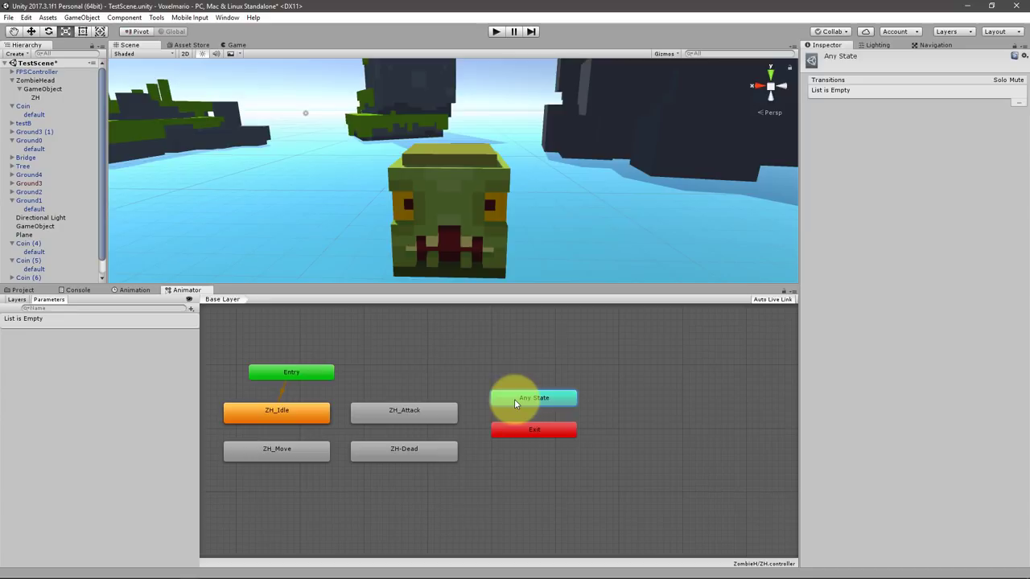
left_click_drag(547, 396, 425, 370)
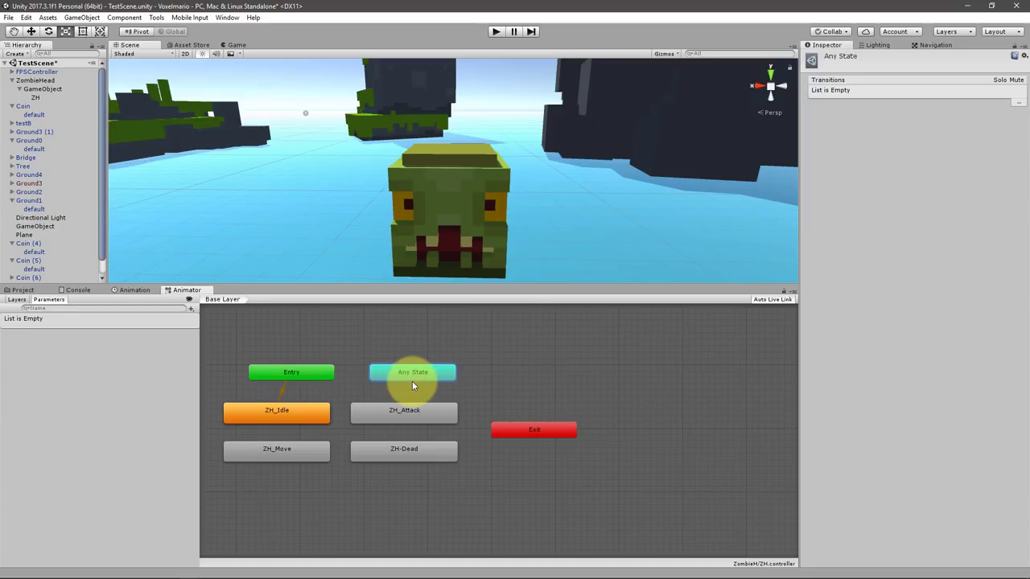
left_click(292, 375)
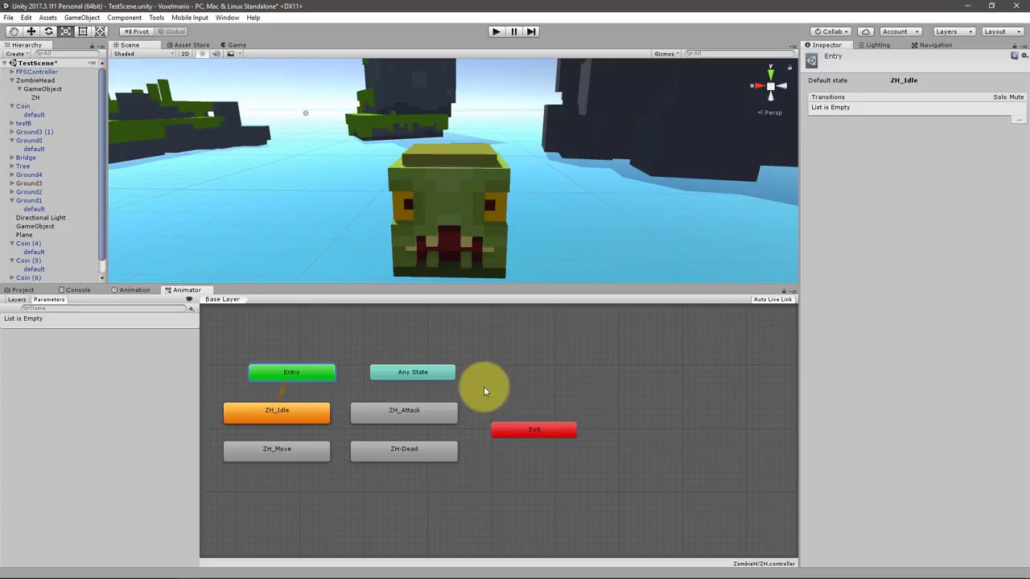
left_click_drag(336, 375, 323, 374)
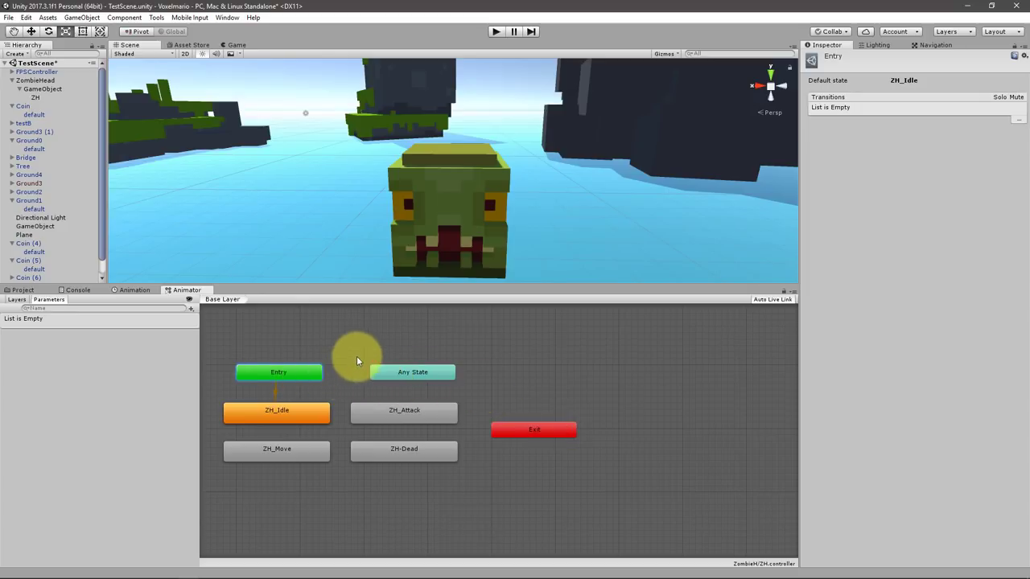
left_click(423, 376)
left_click_drag(414, 381, 416, 372)
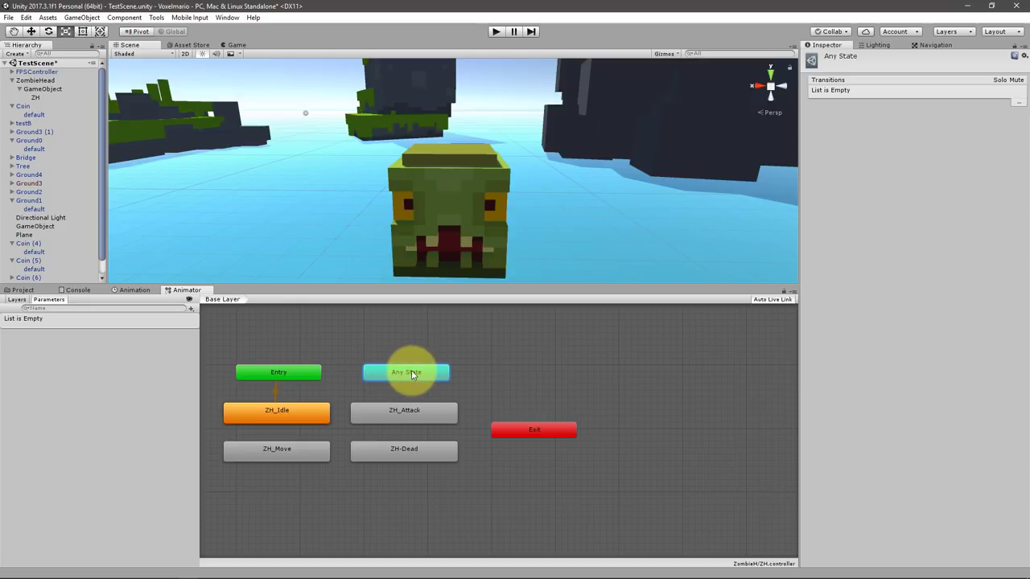
right_click(411, 372)
left_click(438, 378)
Step: Add Any State transitions to ZH_Attack and ZH_Idle
left_click(424, 415)
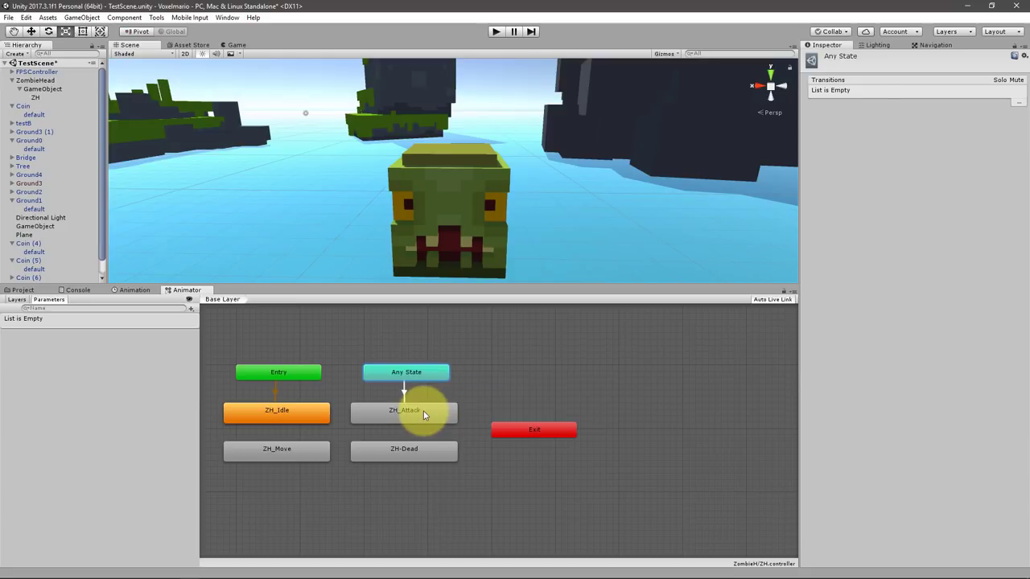
right_click(424, 374)
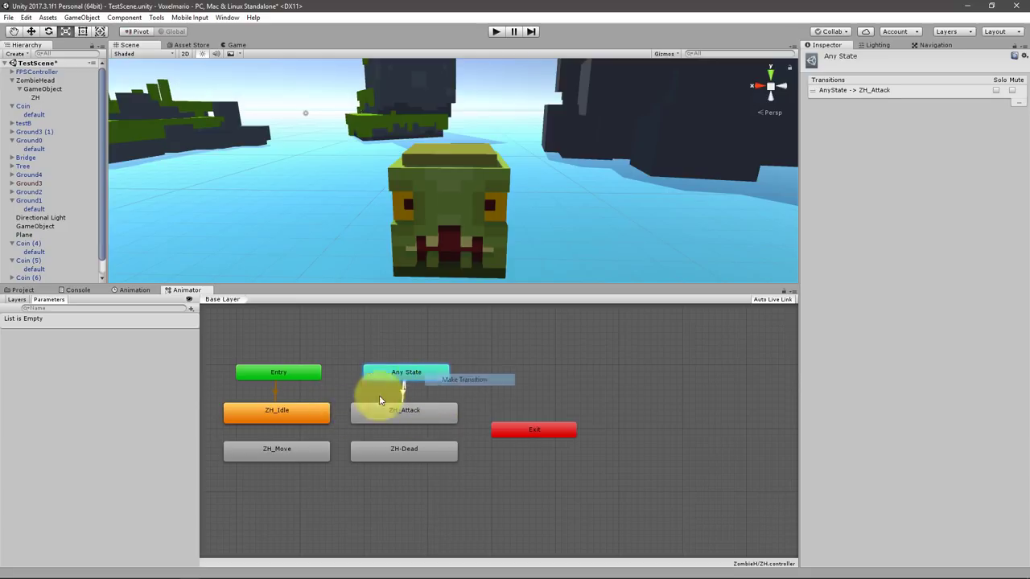
left_click(314, 412)
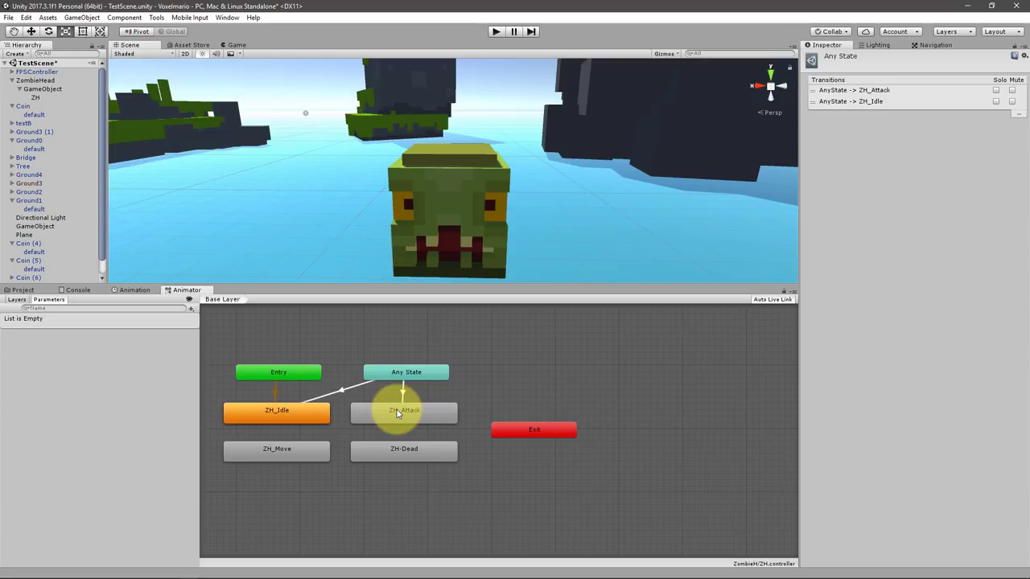
Step: Delete both Any State transitions, select ZH_Idle, and enter Play mode
left_click(362, 388)
key("Delete")
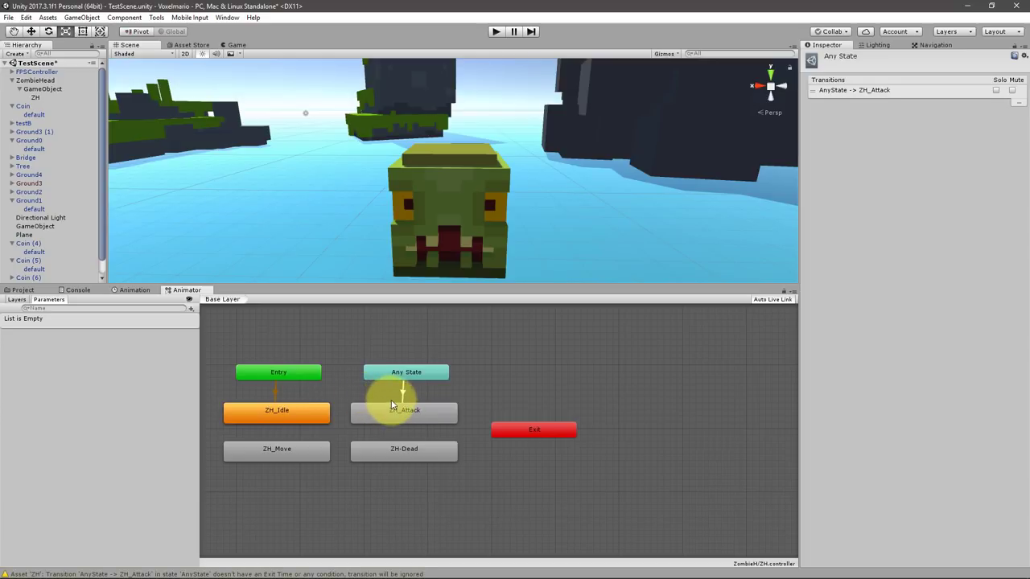
left_click(397, 394)
key("Delete")
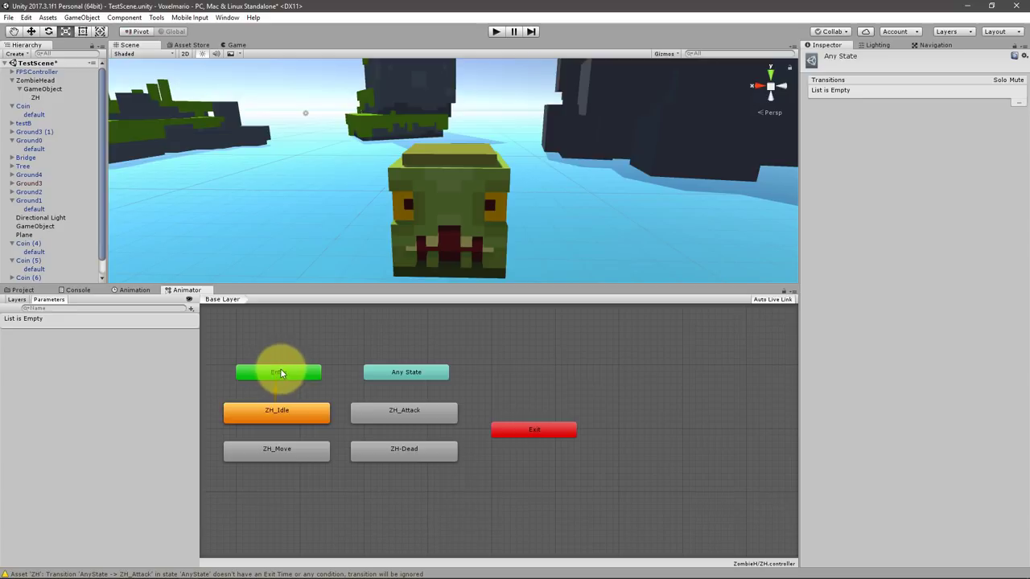
left_click(281, 412)
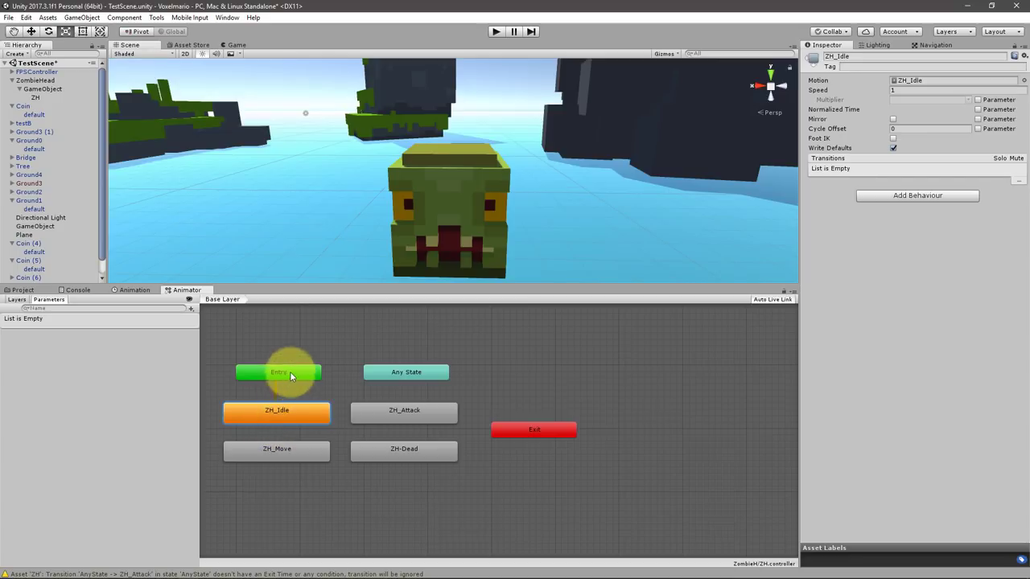
left_click(495, 31)
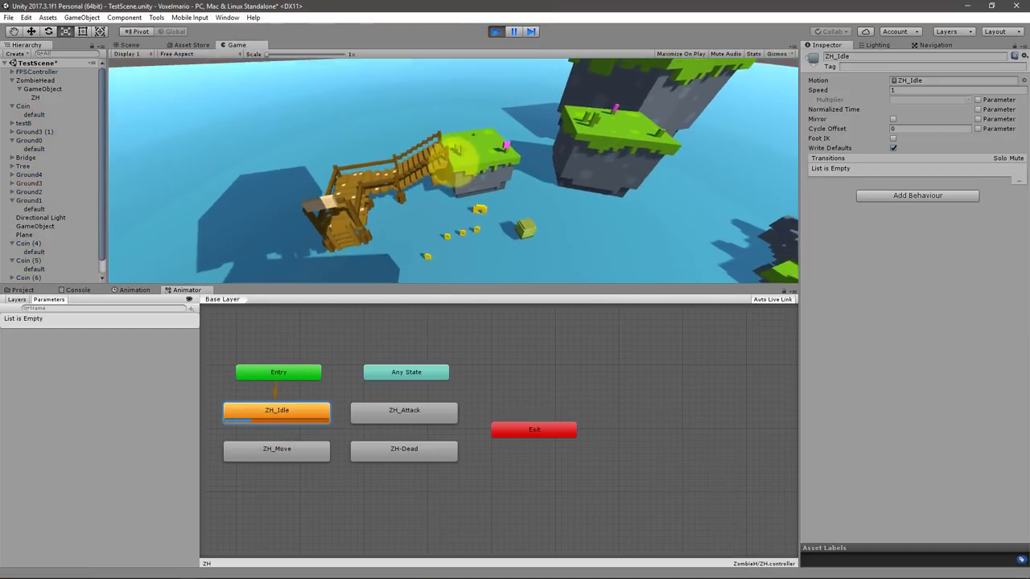
Step: Move the player toward the head and add a transition from ZH_Idle to ZH_Attack
key("w")
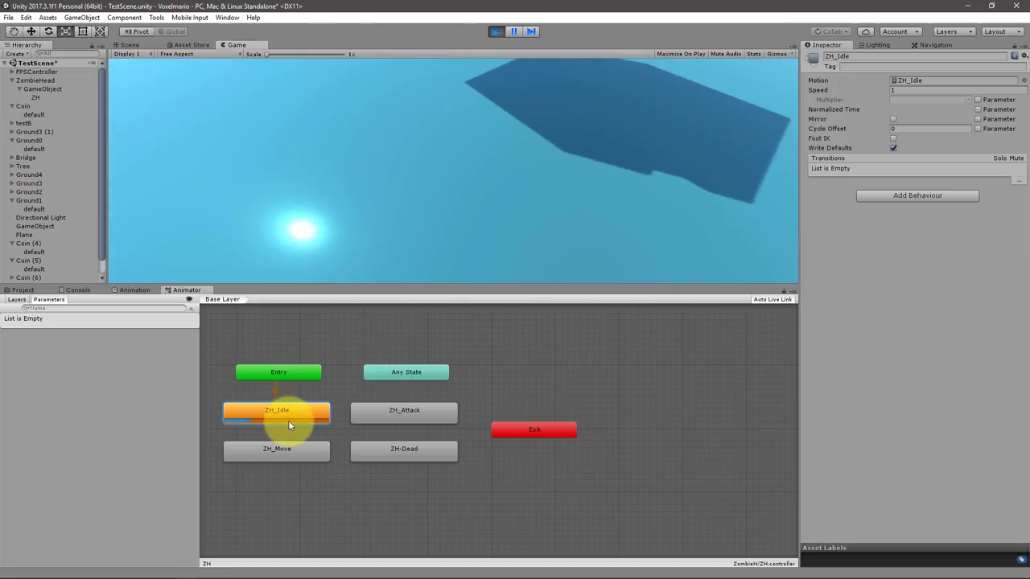
right_click(292, 418)
left_click(322, 427)
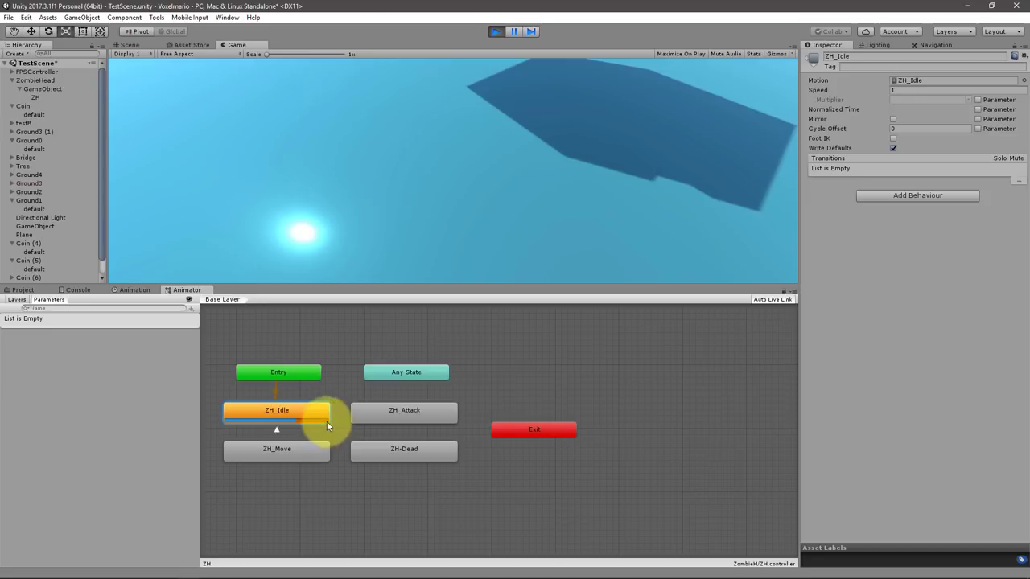
left_click(384, 416)
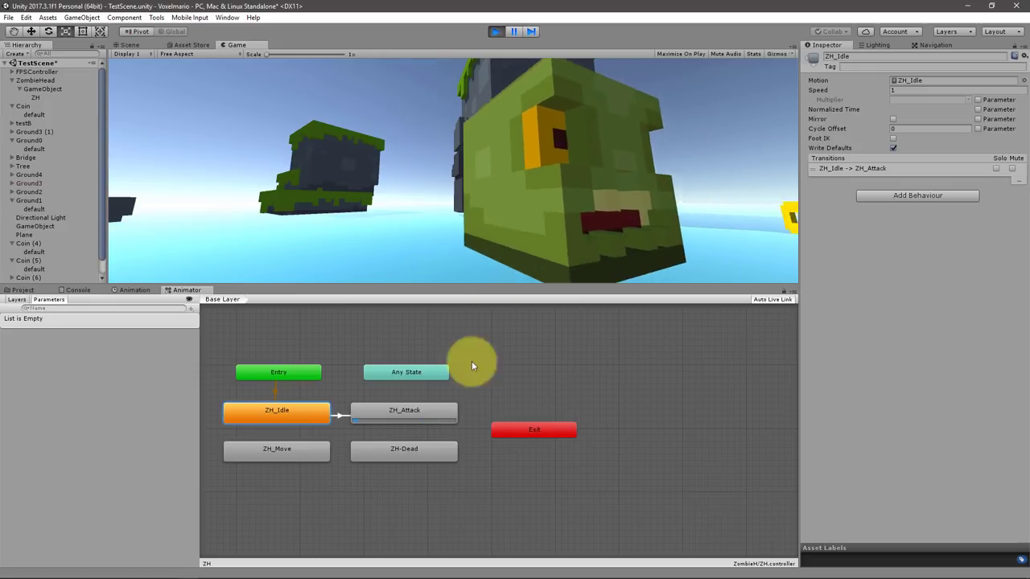
Step: Add a transition from ZH_Attack back to ZH_Idle and pause the play test
right_click(372, 410)
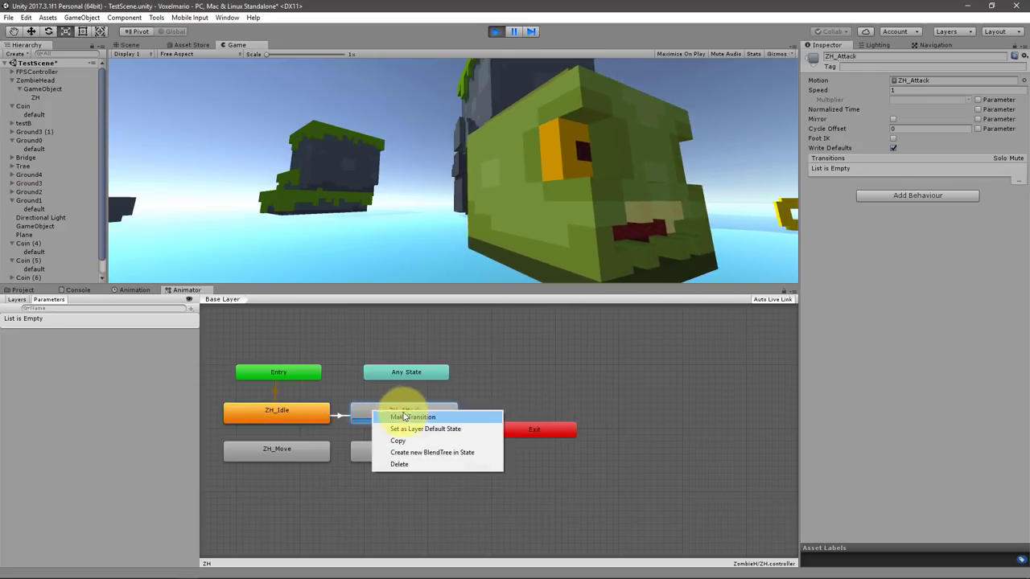
left_click(398, 417)
left_click(340, 411)
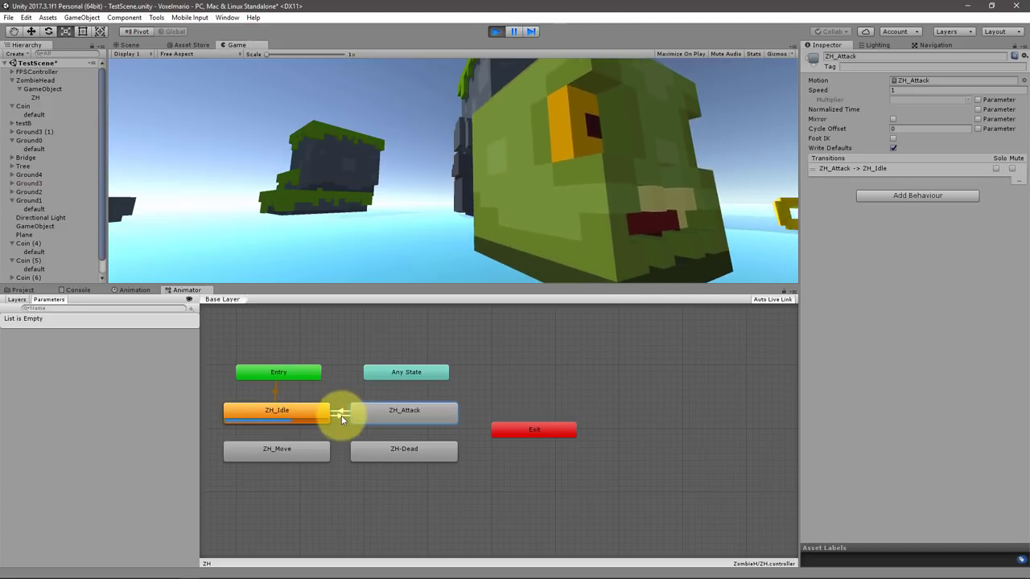
key("ctrl+shift+p")
key("ctrl+1")
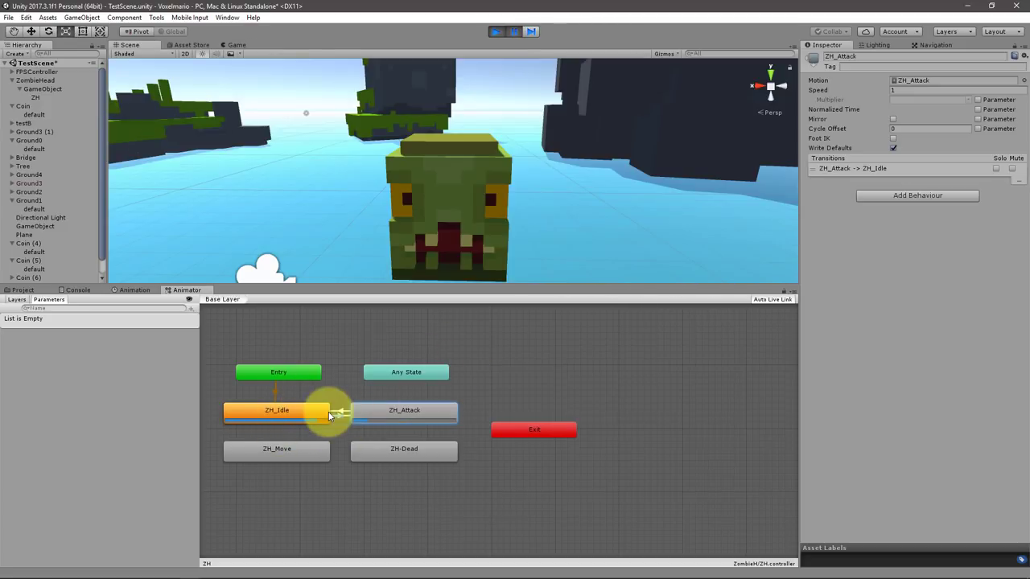
Step: Select the ZH_Idle to ZH_Attack transition arrow to see its exit-time settings and empty conditions
left_click(341, 416)
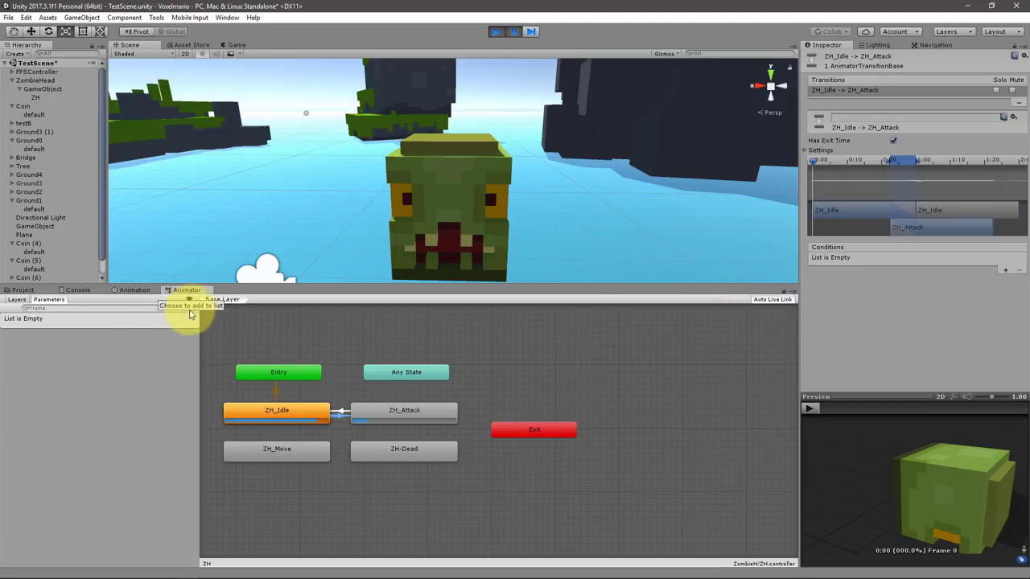
Step: Stop the play test and add a Bool parameter named Attack
left_click(495, 31)
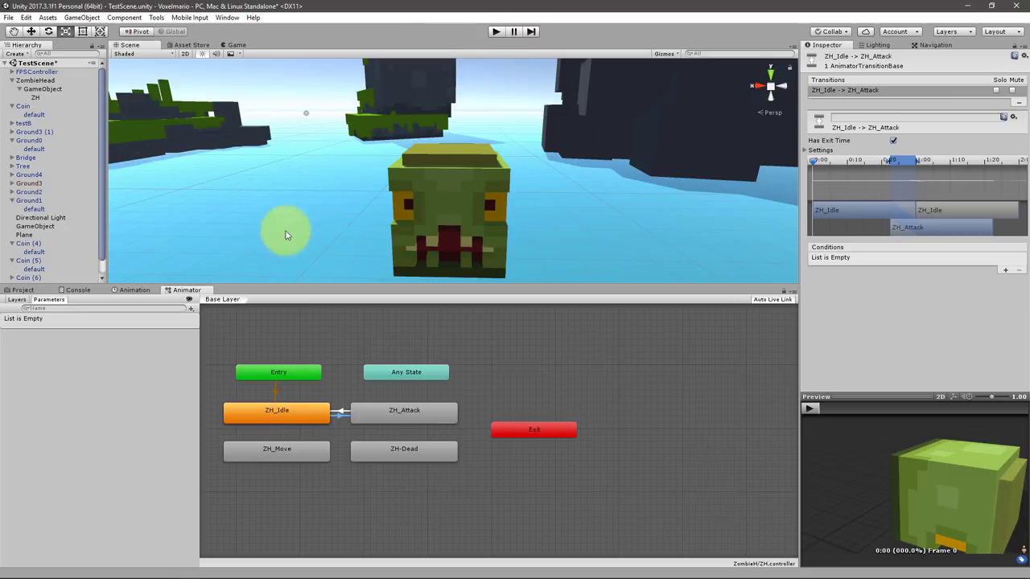
left_click(192, 310)
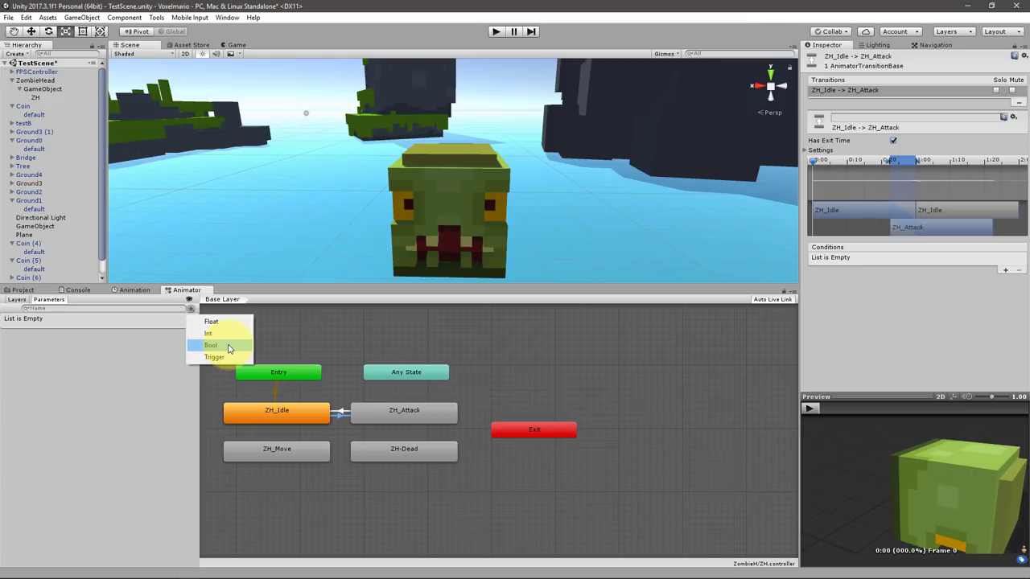
left_click(228, 348)
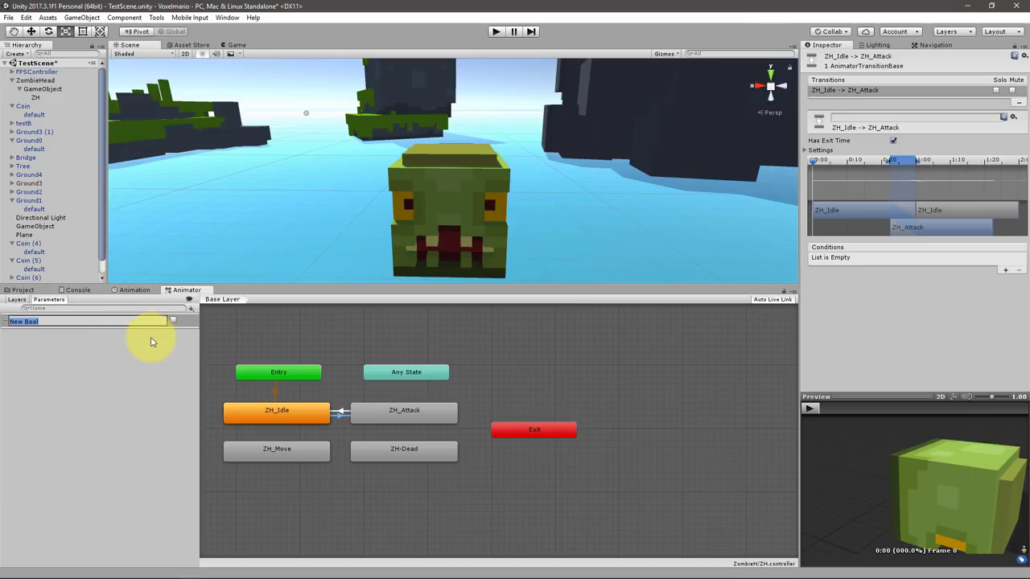
type("Attack")
key("Return")
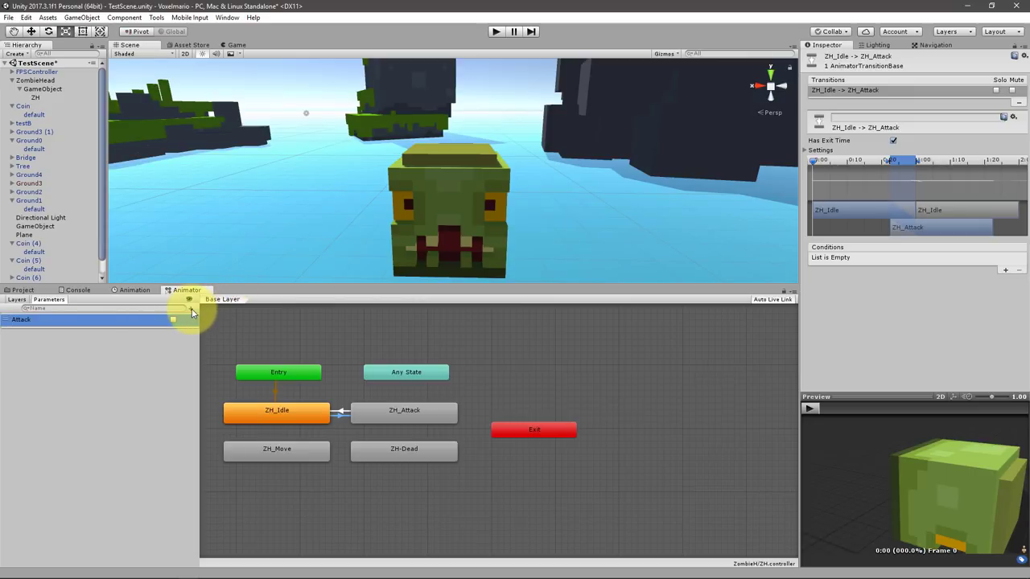
Step: Add a Trigger parameter named Die
left_click(191, 309)
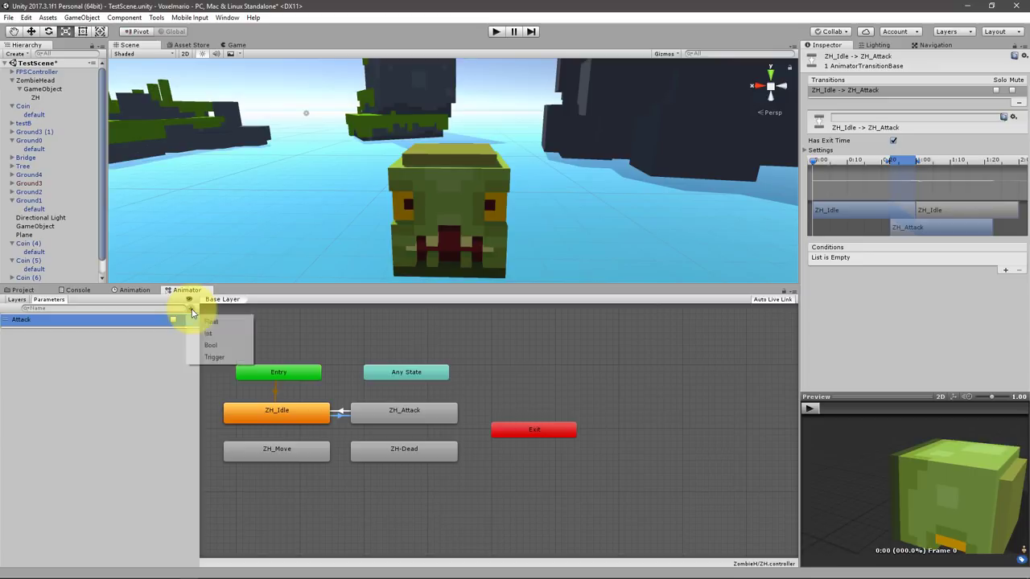
left_click(218, 359)
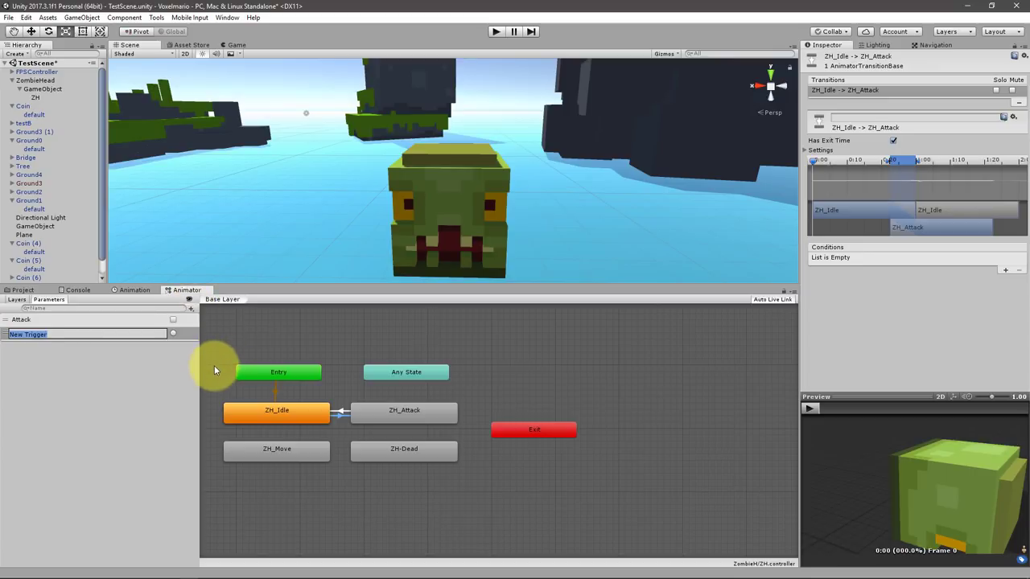
type("Die")
key("Return")
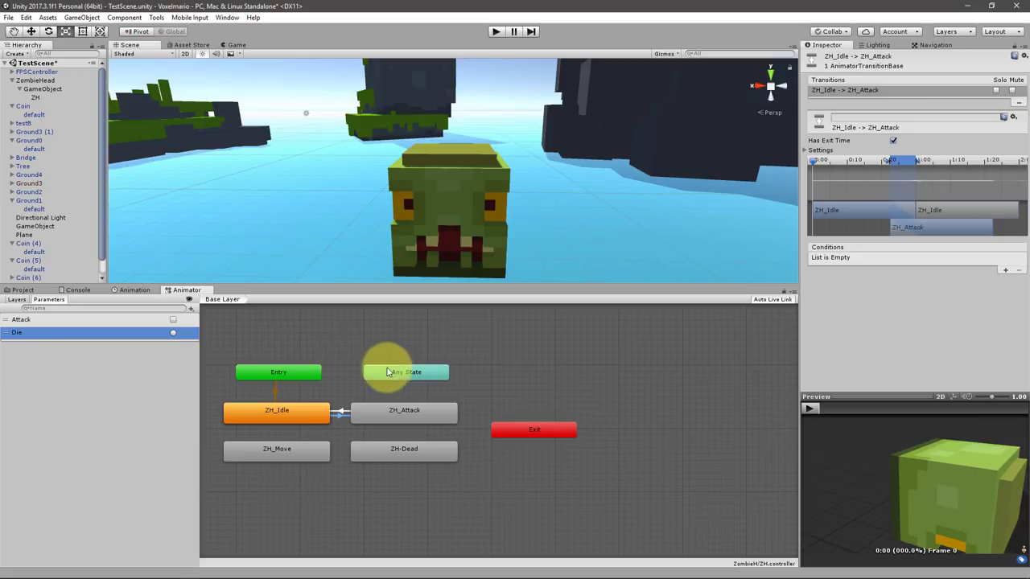
Step: Make a transition from Any State to ZH_Attack
right_click(432, 373)
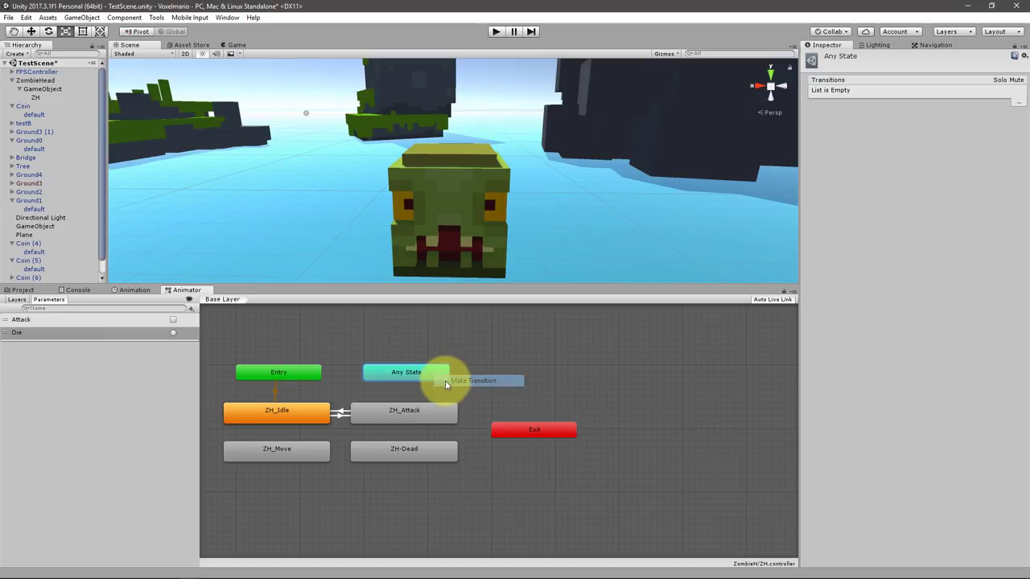
left_click(445, 379)
left_click(424, 412)
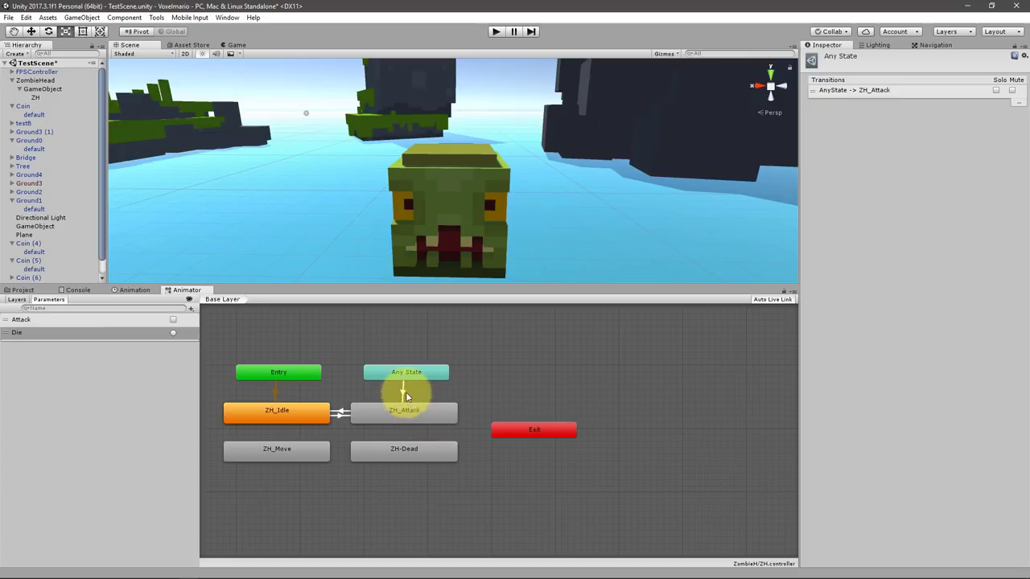
Step: Give the Any State to ZH_Attack transition an Attack true condition
left_click(296, 414)
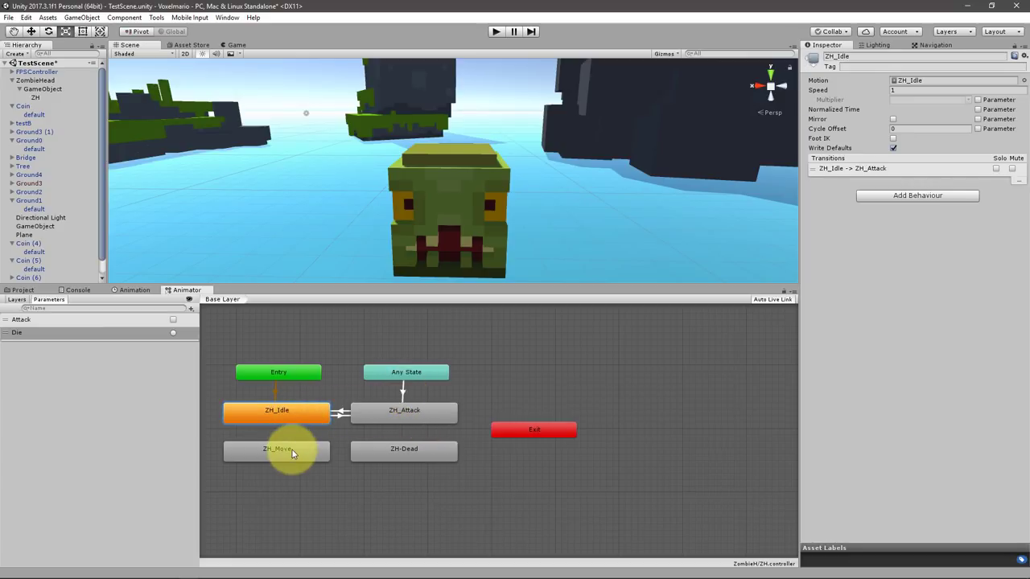
left_click(292, 450)
left_click(370, 417)
left_click(367, 448)
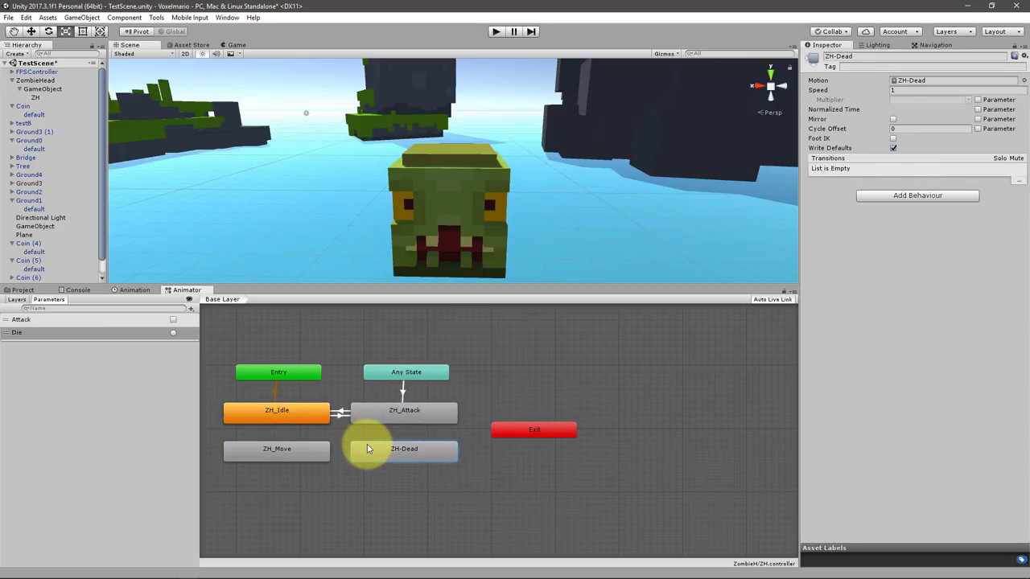
left_click(403, 394)
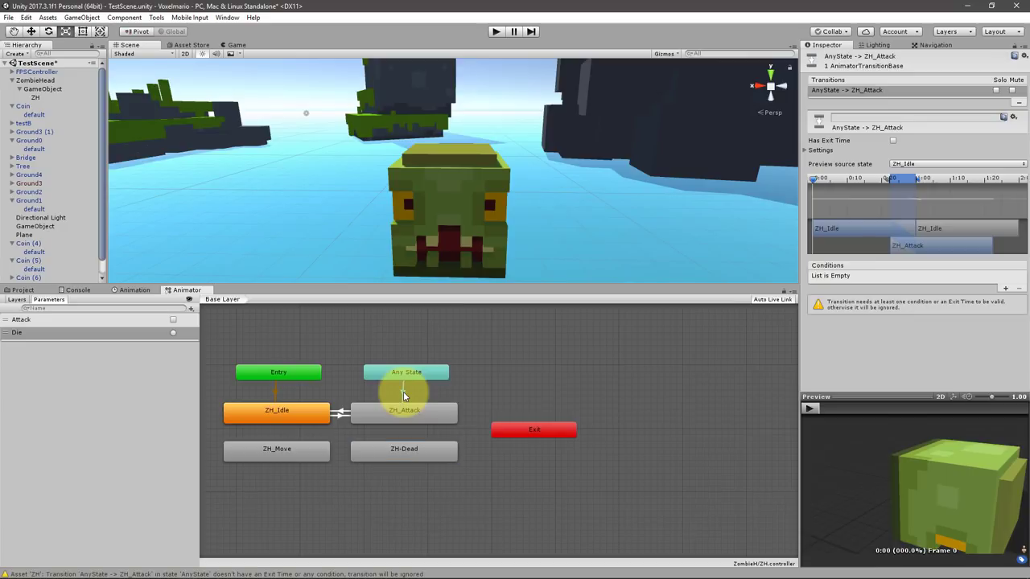
left_click(1005, 289)
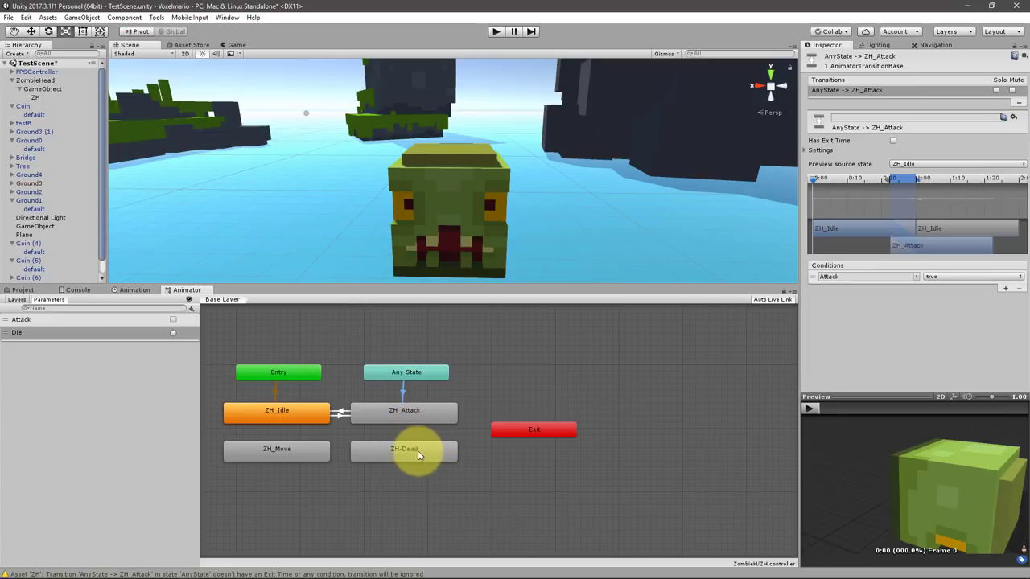
left_click(414, 389)
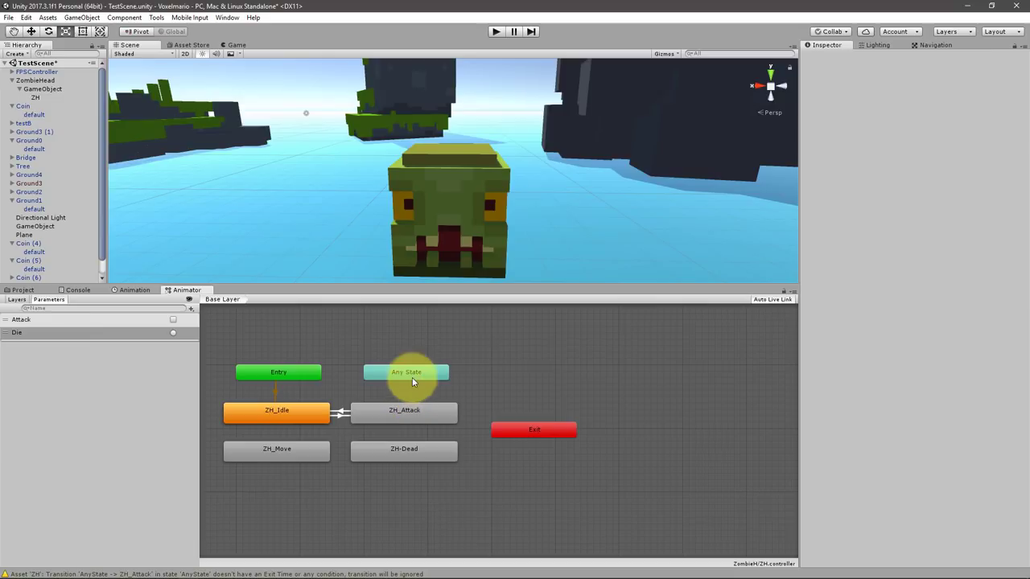
Step: Add a Move Bool parameter between Attack and Die, and move Any State next to ZH-Dead
mouse_move(414, 372)
left_mouse_down()
mouse_move(575, 390)
mouse_move(539, 403)
left_mouse_up()
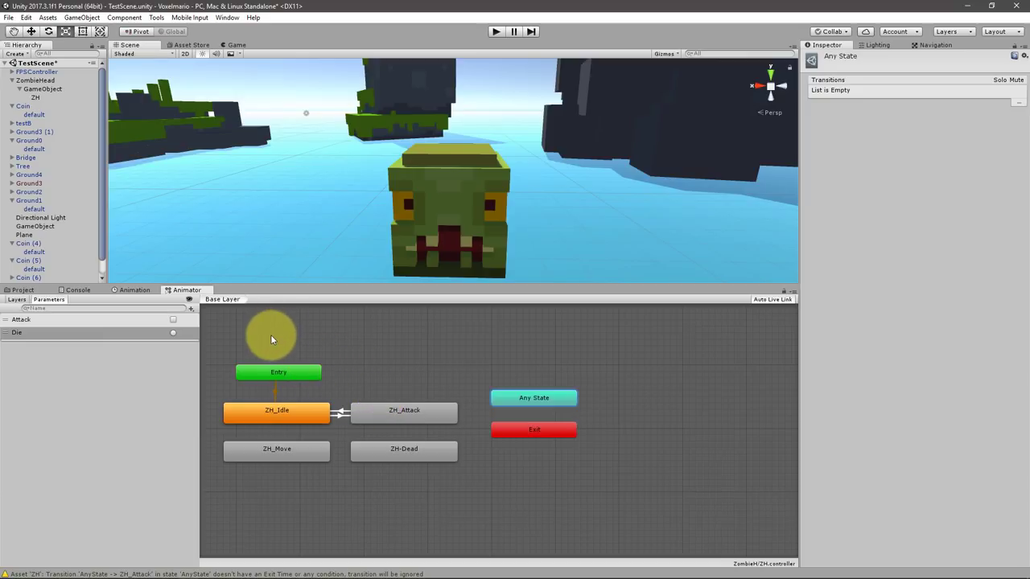
left_click(191, 309)
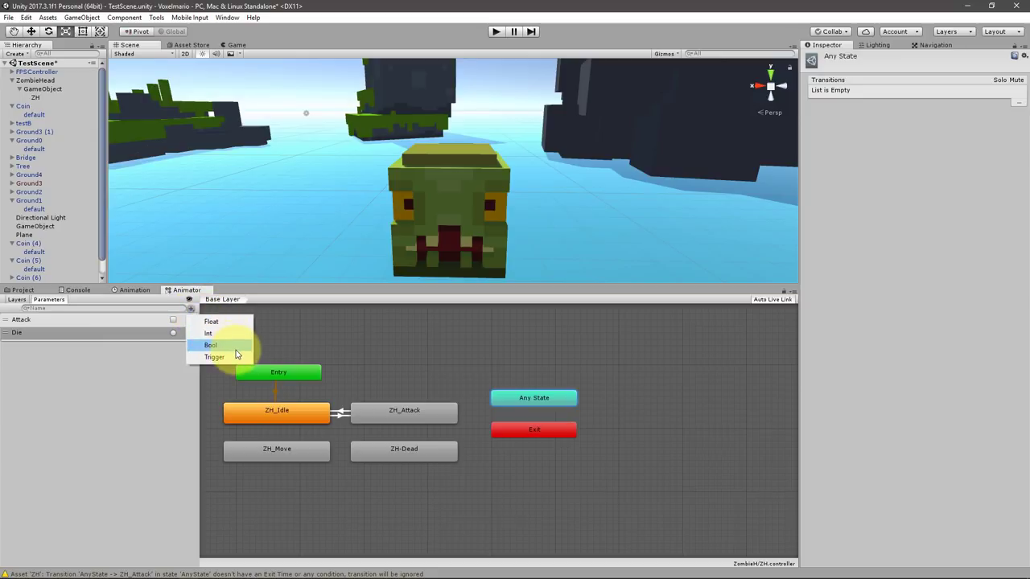
left_click(211, 345)
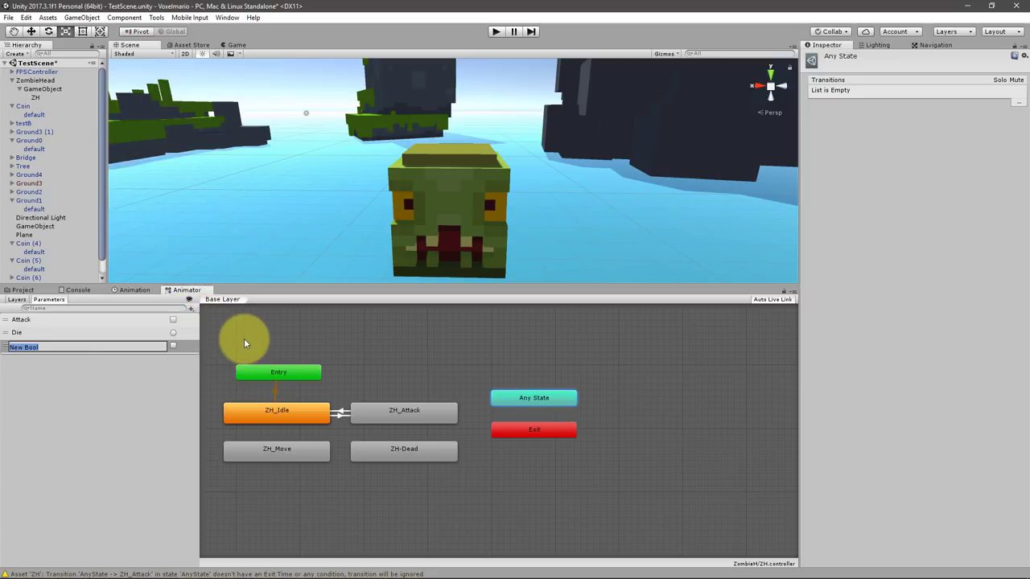
type("M")
type("ove")
key("Return")
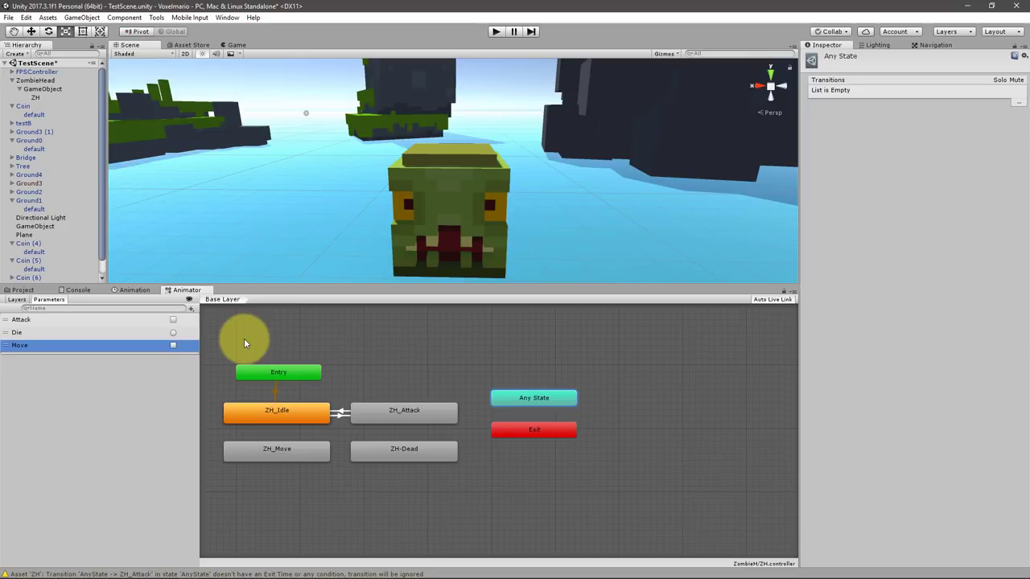
left_click_drag(7, 345, 9, 335)
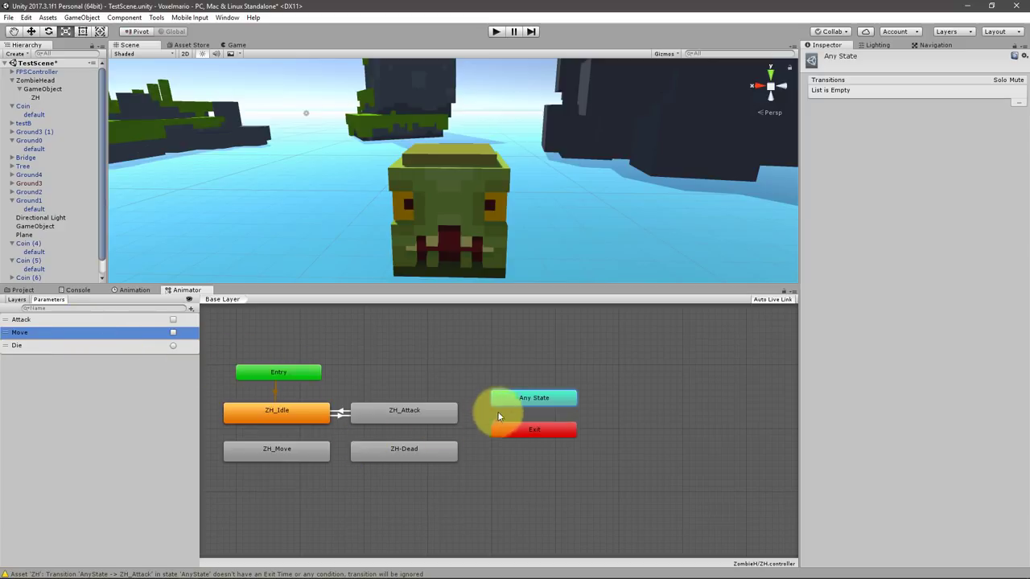
mouse_move(528, 401)
left_mouse_down()
mouse_move(400, 485)
mouse_move(408, 516)
left_mouse_up()
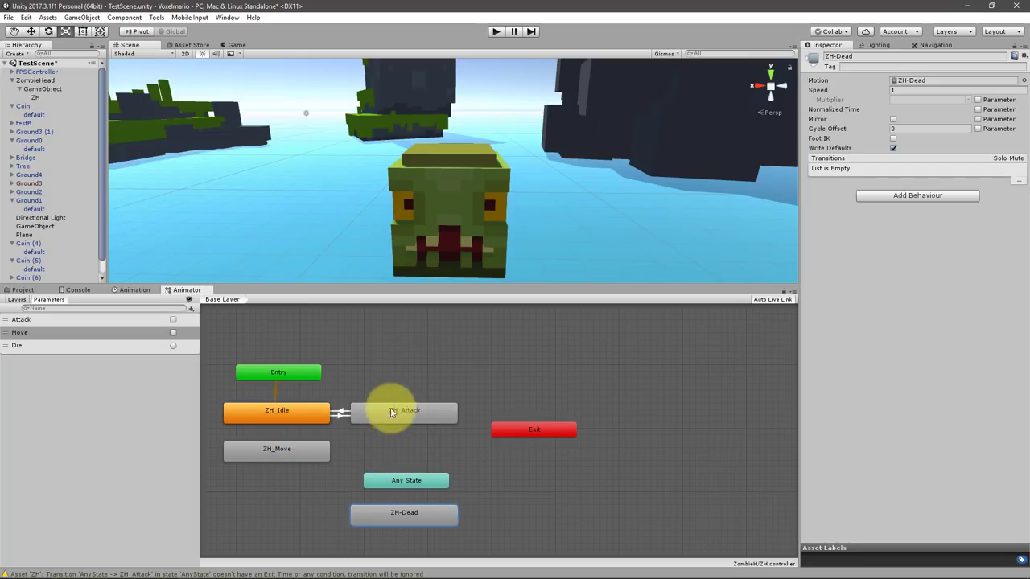
Step: Make a transition from Any State to ZH-Dead
right_click(422, 483)
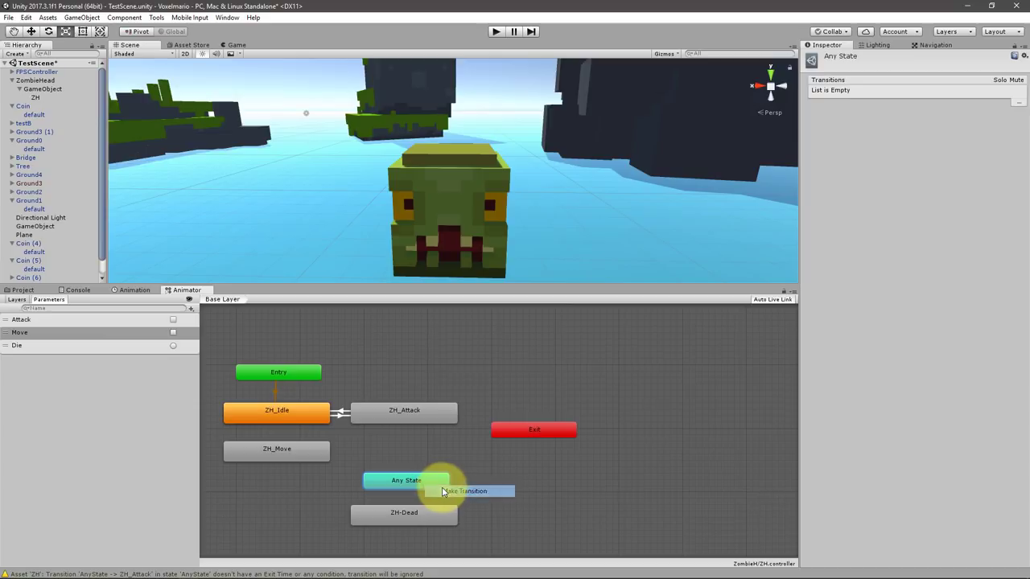
left_click(446, 490)
left_click(403, 515)
Step: Make the Any State to ZH-Dead transition fire on Die and shift the death clip earlier
left_click(404, 499)
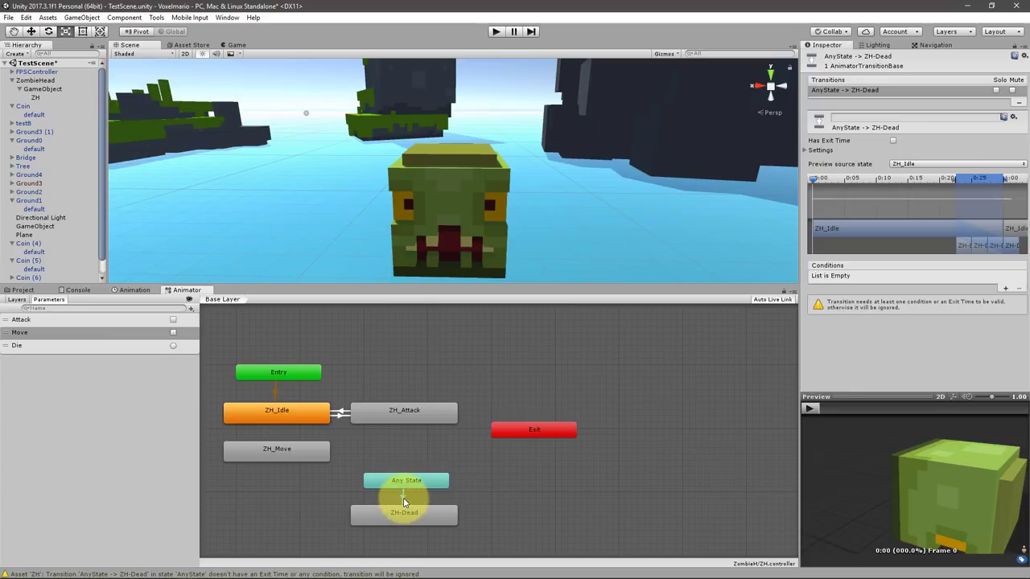
left_click(1005, 288)
left_click(912, 276)
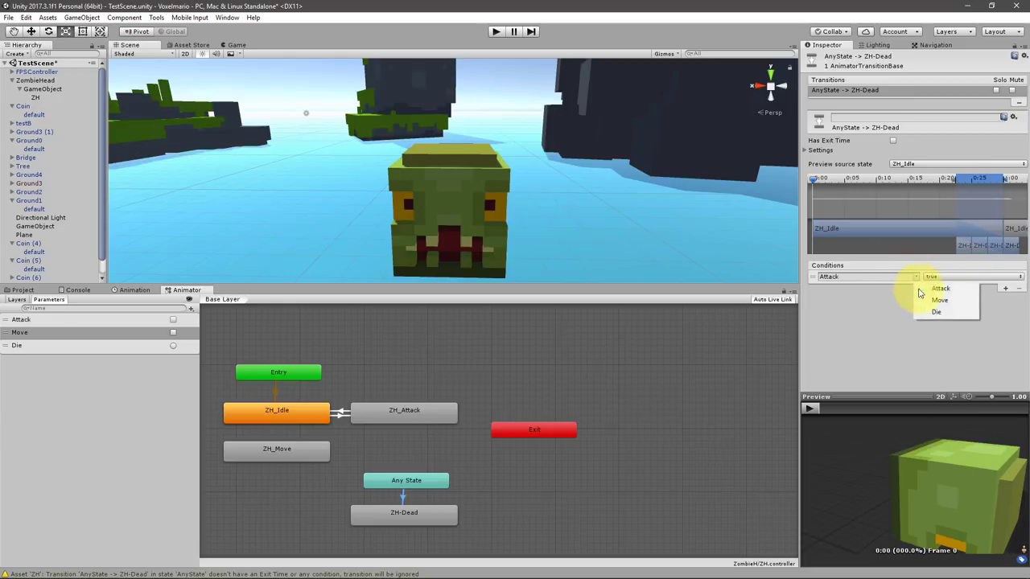
left_click(938, 314)
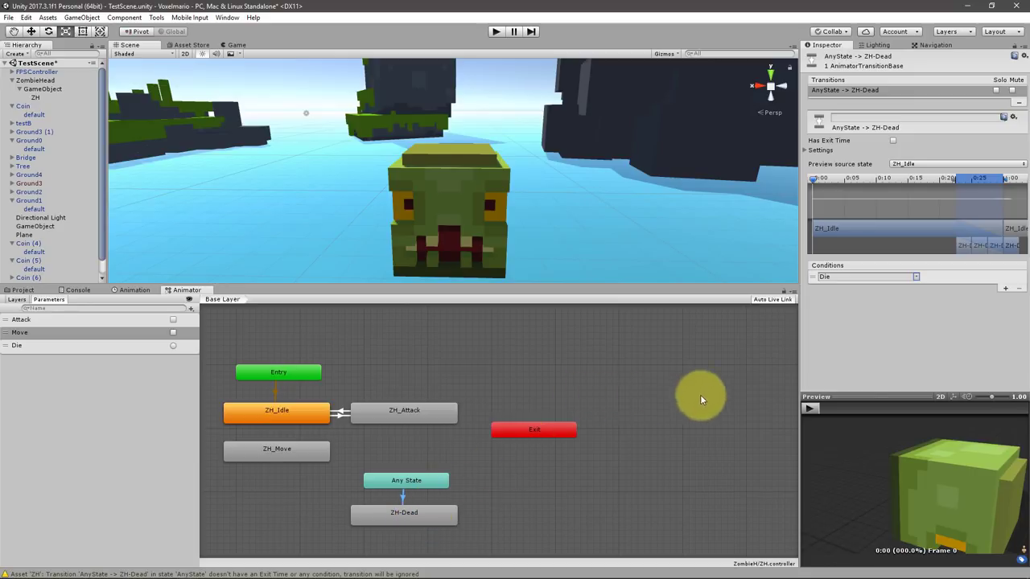
left_click_drag(1004, 181, 1002, 180)
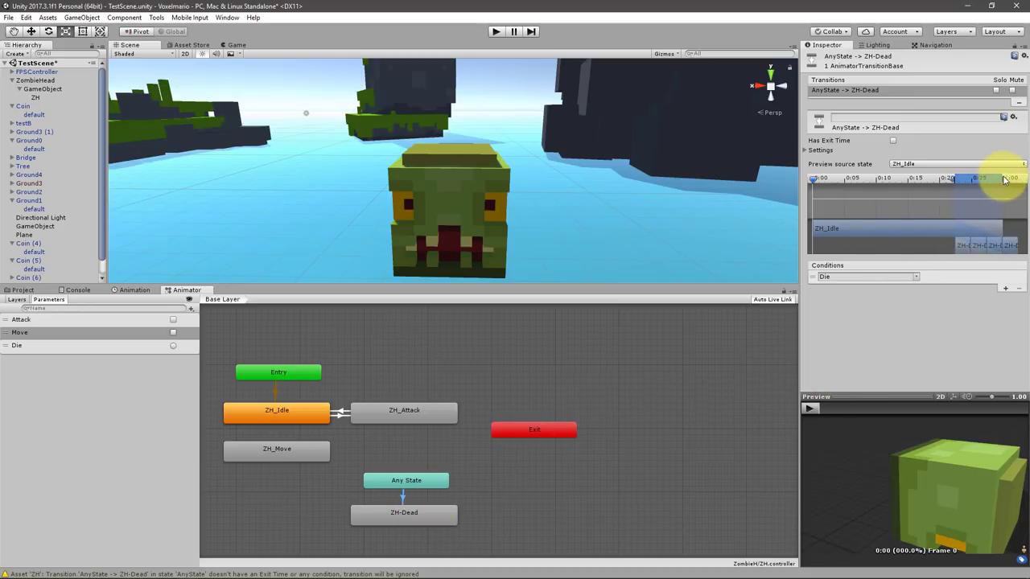
left_click_drag(1003, 180, 952, 185)
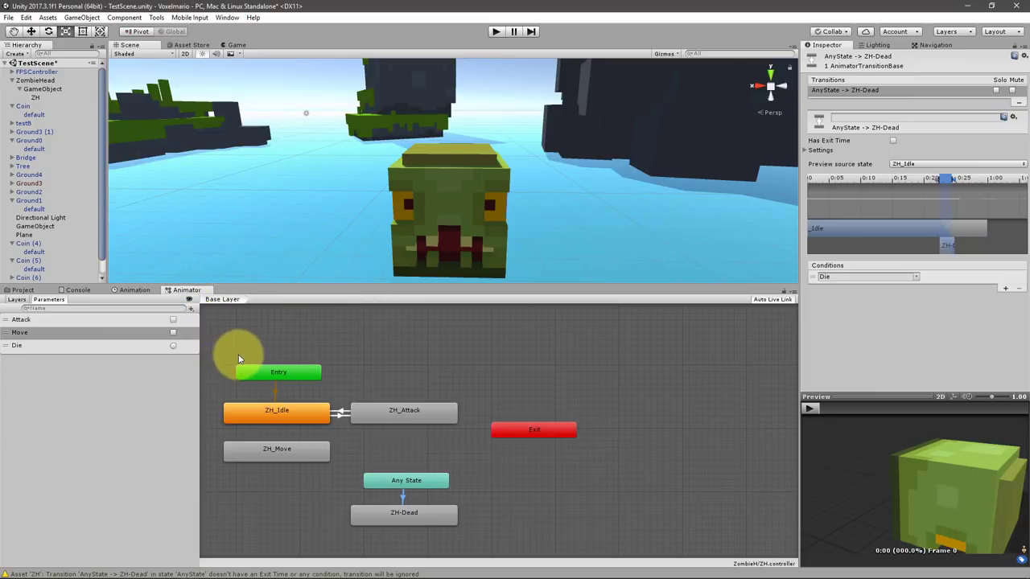
Step: Link ZH_Idle and ZH_Move with transitions in both directions
right_click(325, 413)
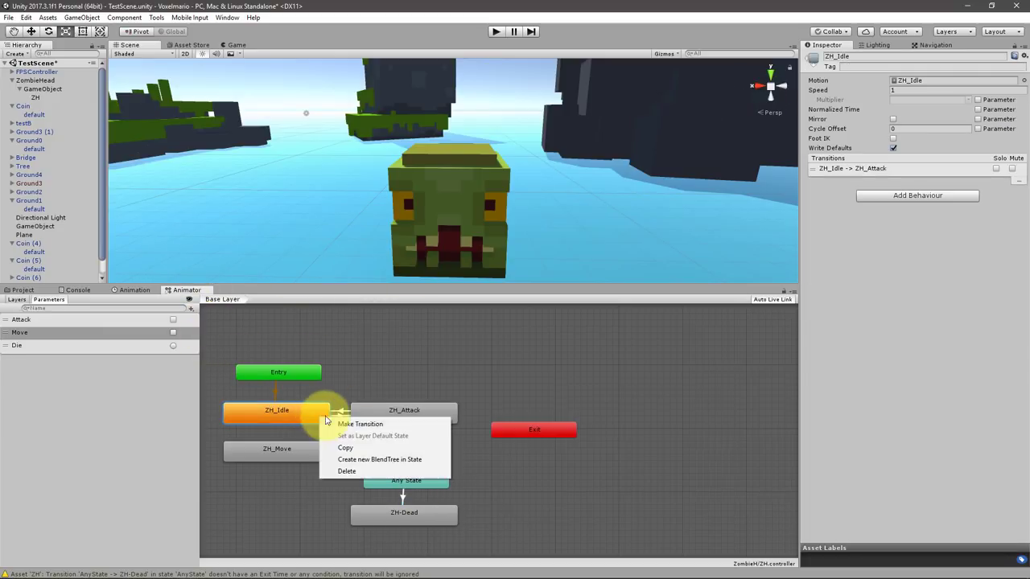
left_click(354, 420)
left_click(318, 451)
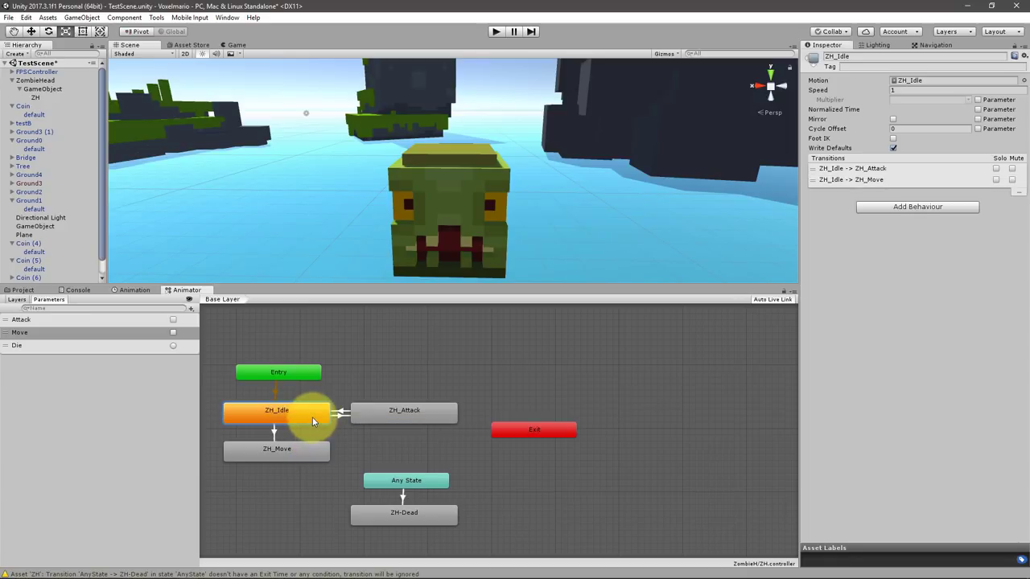
right_click(308, 453)
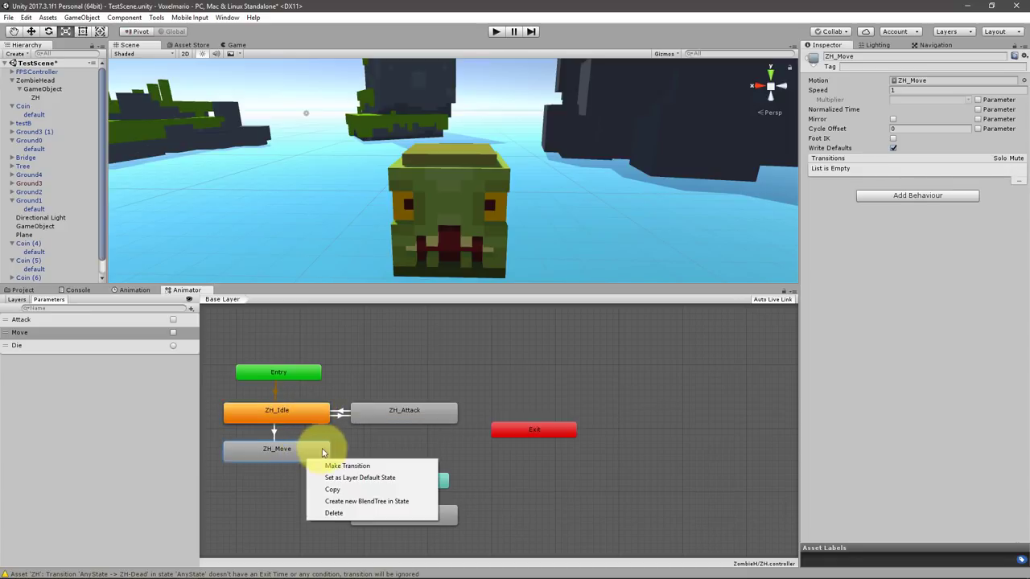
left_click(322, 466)
left_click(310, 412)
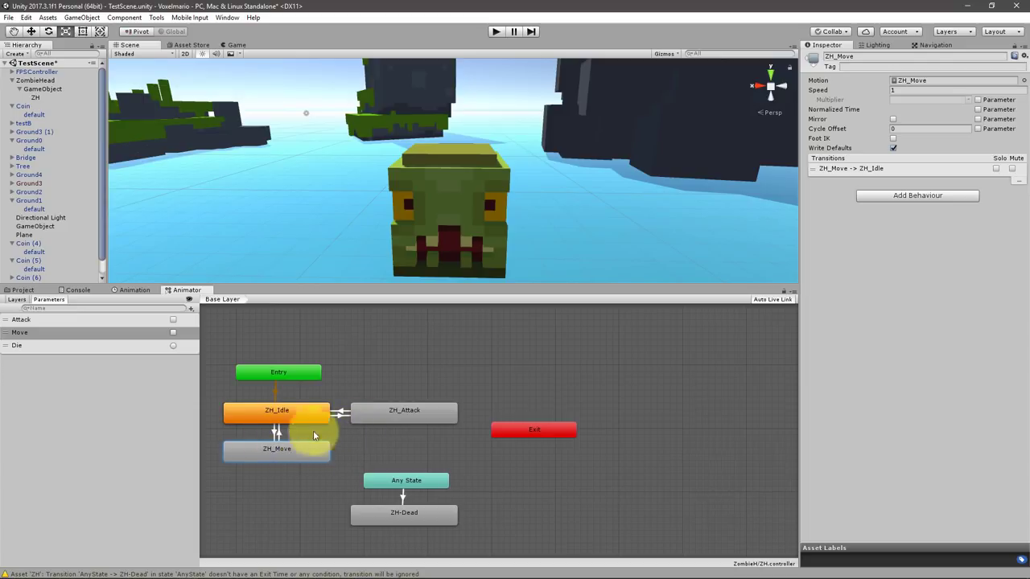
Step: Link ZH_Move and ZH_Attack with transitions in both directions
right_click(333, 459)
left_click(333, 460)
left_click(368, 418)
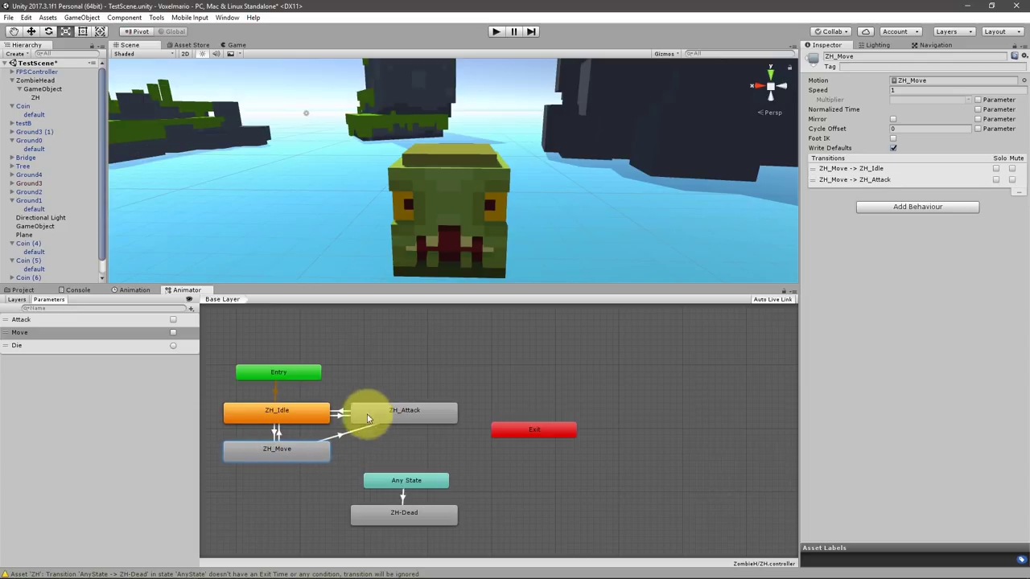
right_click(396, 416)
left_click(406, 424)
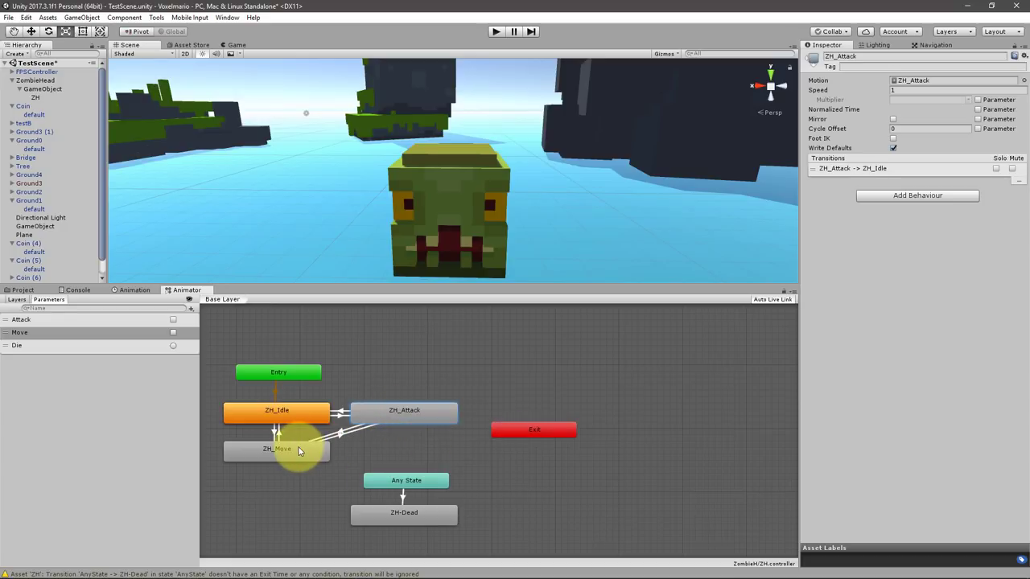
left_click(300, 447)
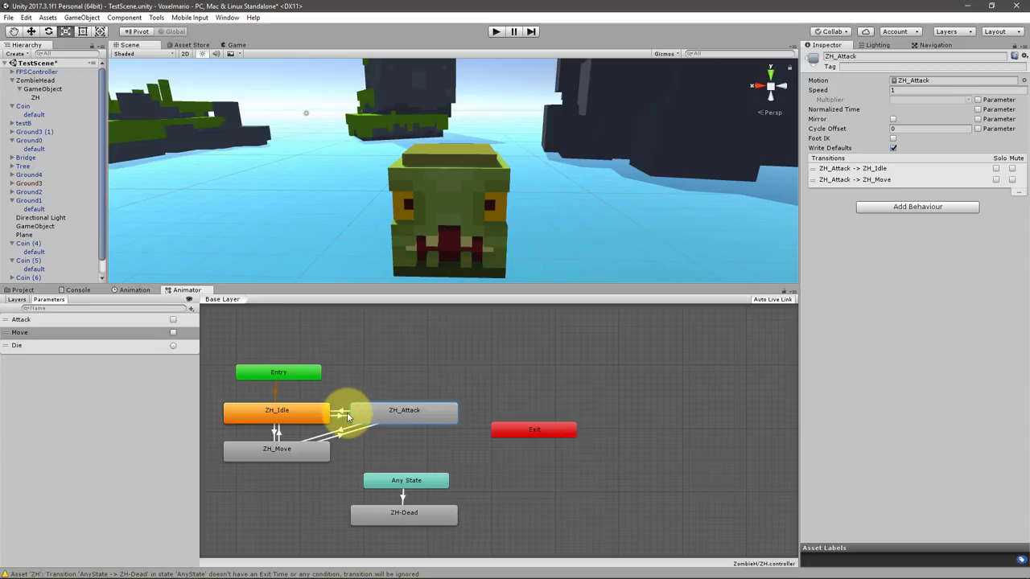
Step: Arrange ZH_Move and ZH_Attack level beneath ZH_Idle as a triangle
left_click_drag(321, 450, 299, 386)
left_click_drag(518, 346, 505, 385)
left_click_drag(273, 394, 297, 387)
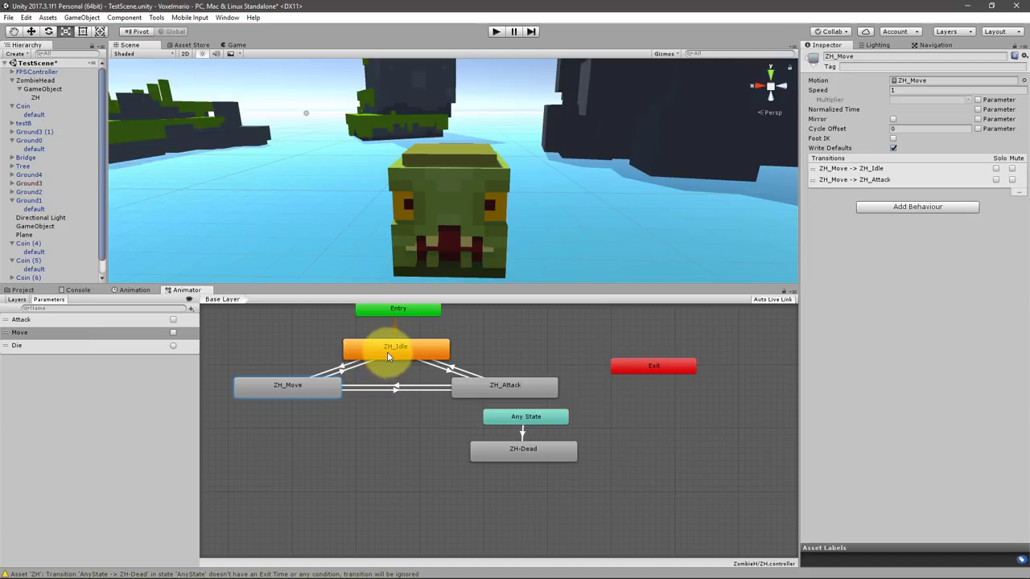
Step: Give the ZH_Idle to ZH_Move transition a Move true condition
left_click(341, 369)
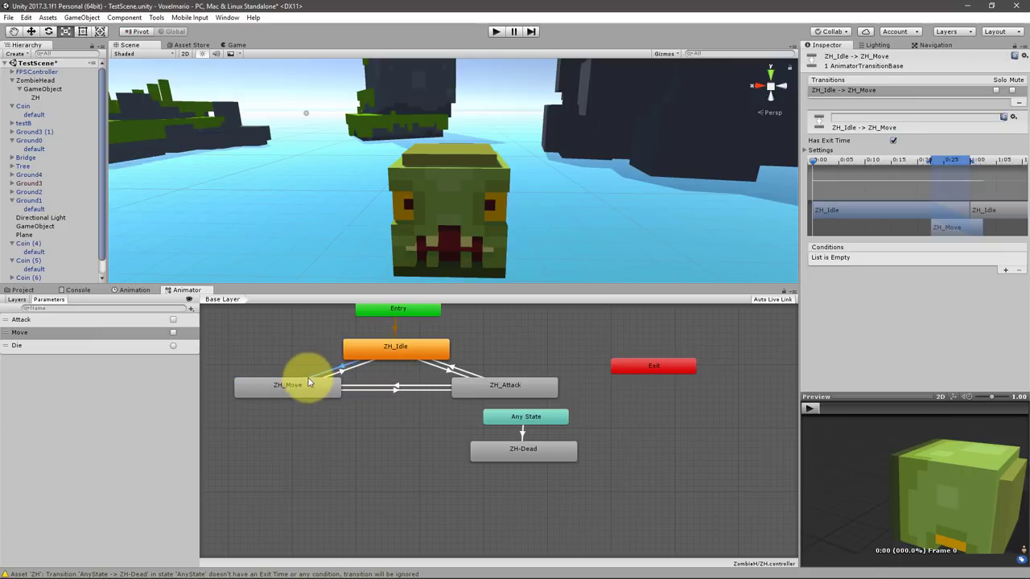
left_click(1005, 269)
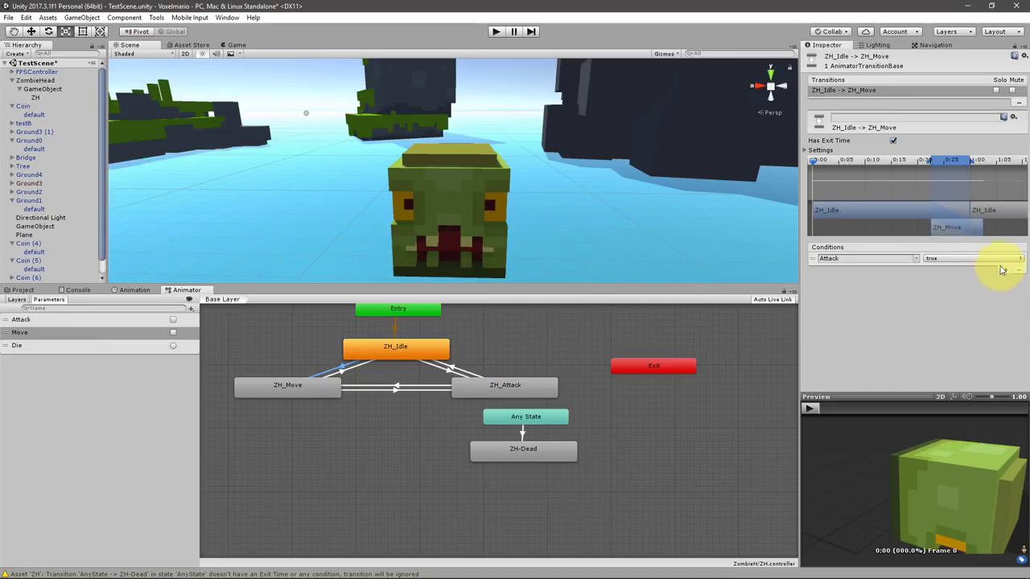
left_click(917, 259)
left_click(936, 282)
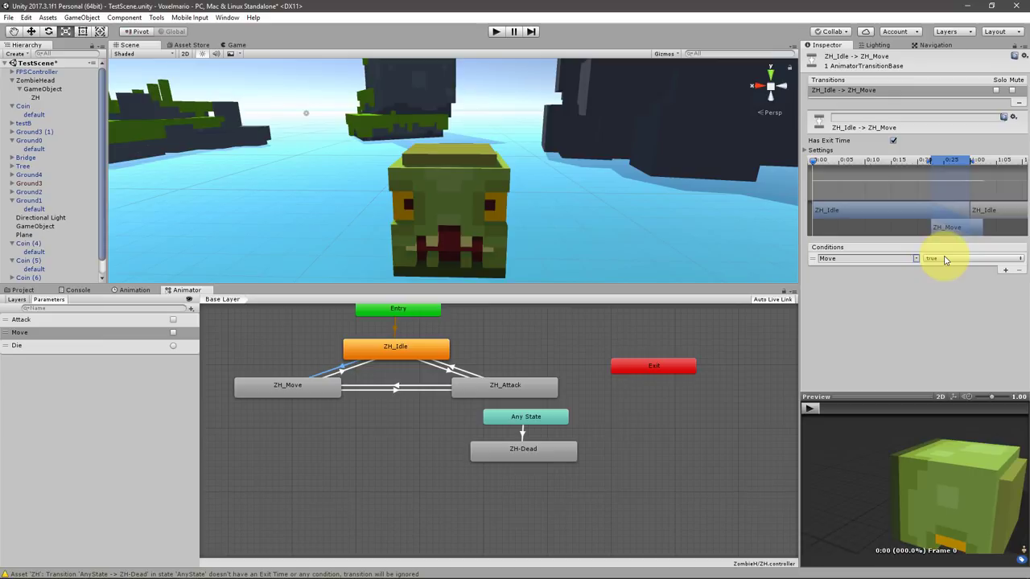
Step: Make ZH_Move return to ZH_Idle without exit time when Move is false
left_click(346, 374)
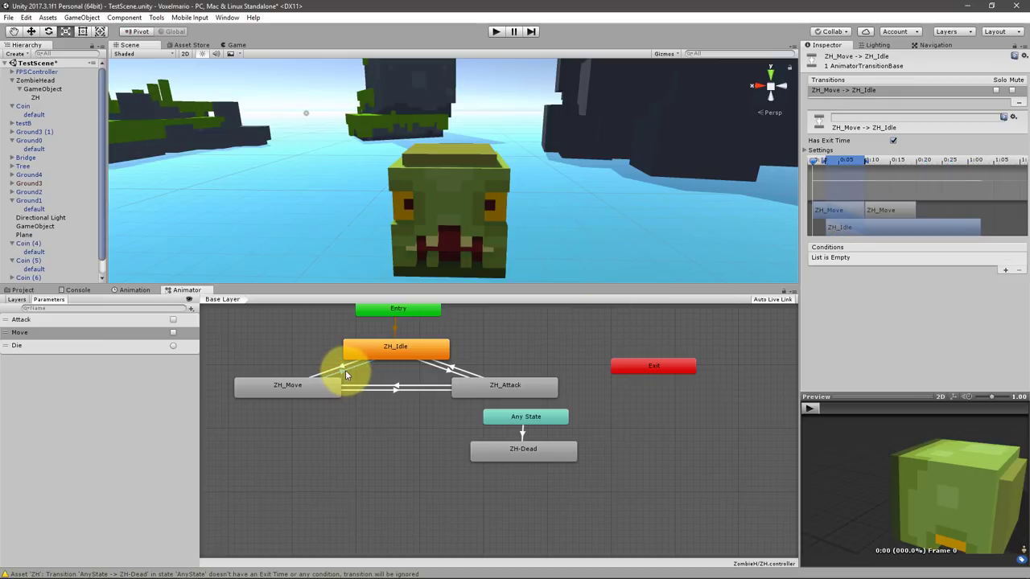
left_click(864, 161)
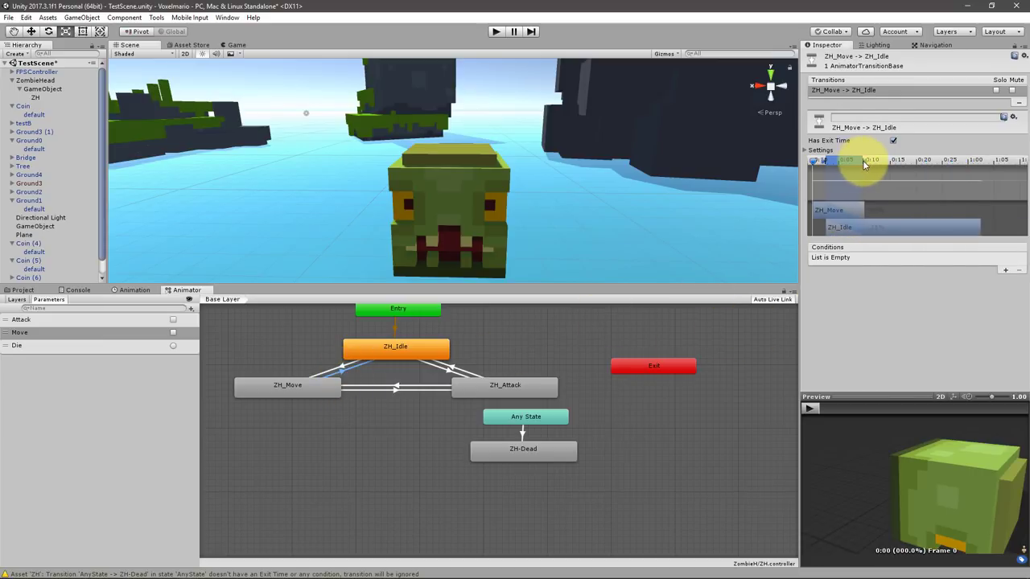
left_click(893, 141)
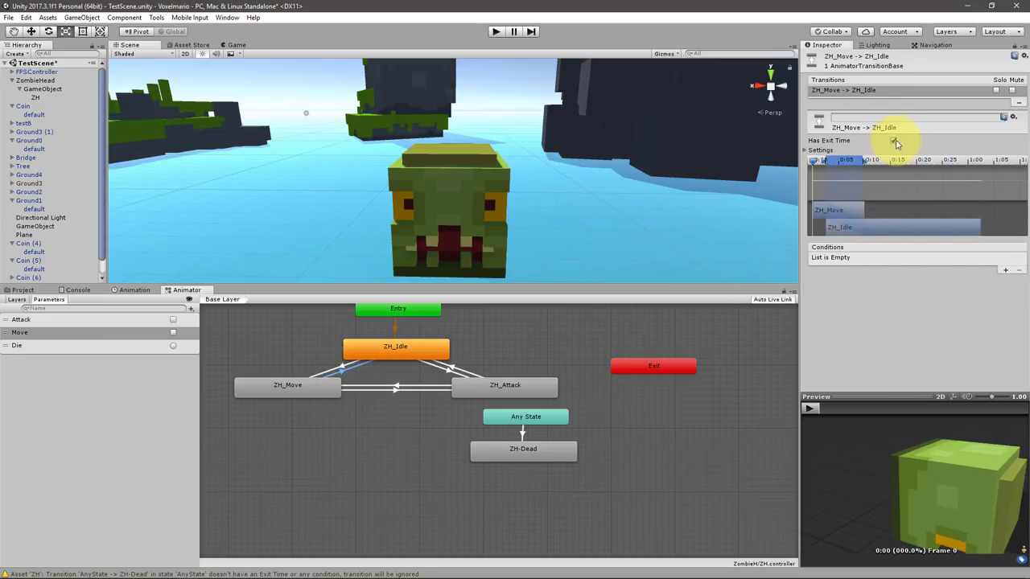
left_click(1006, 271)
left_click(933, 259)
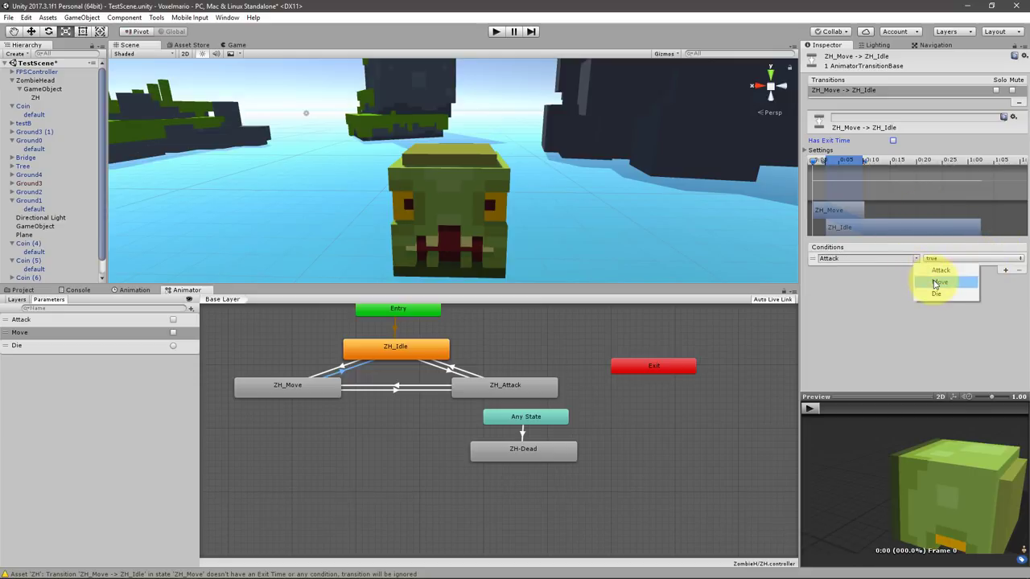
left_click(937, 273)
left_click(965, 260)
left_click(949, 281)
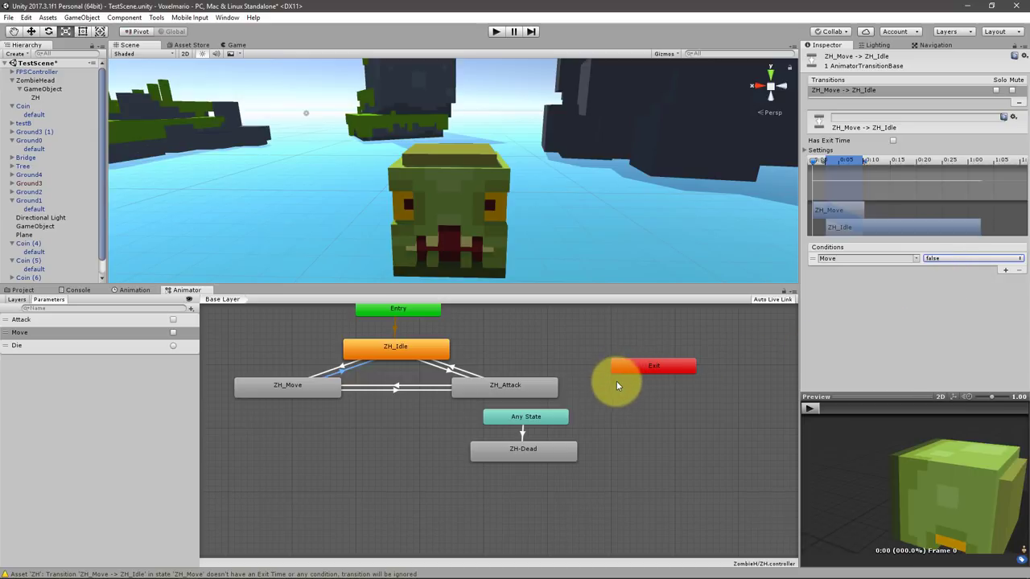
left_click(450, 372)
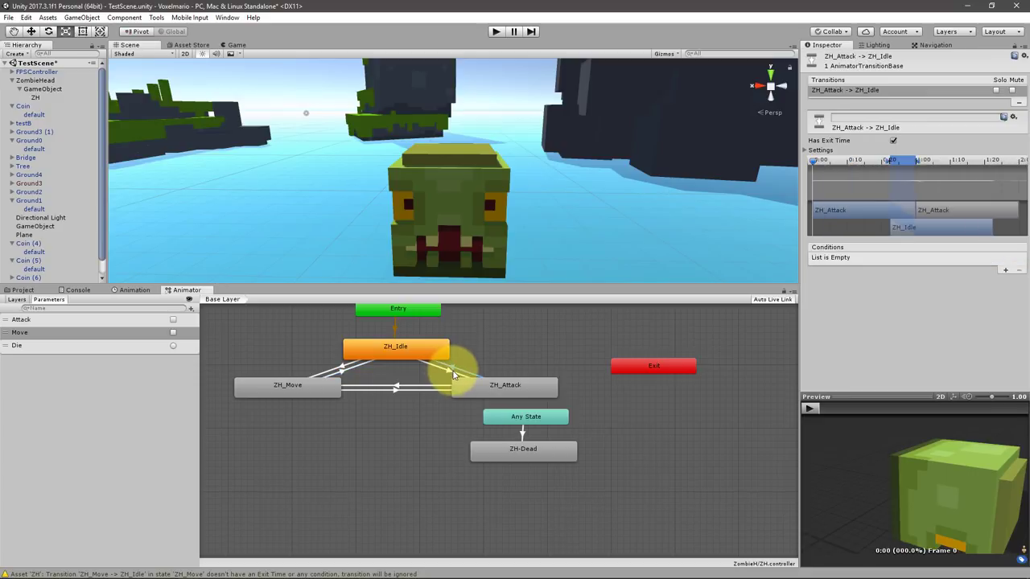
Step: Give ZH_Idle to ZH_Attack an Attack true condition and turn off Has Exit Time
left_click(1005, 269)
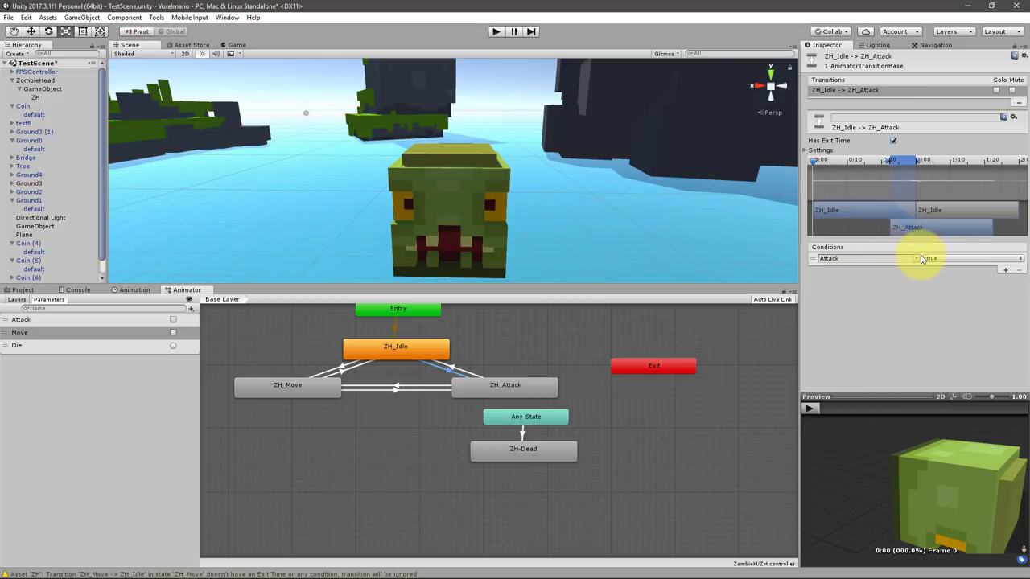
left_click(892, 140)
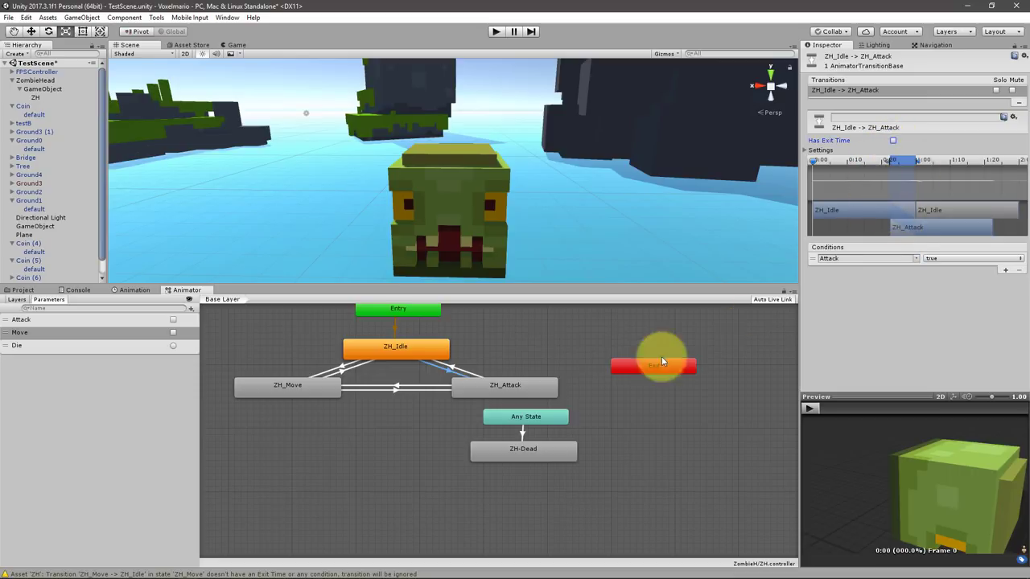
left_click(456, 366)
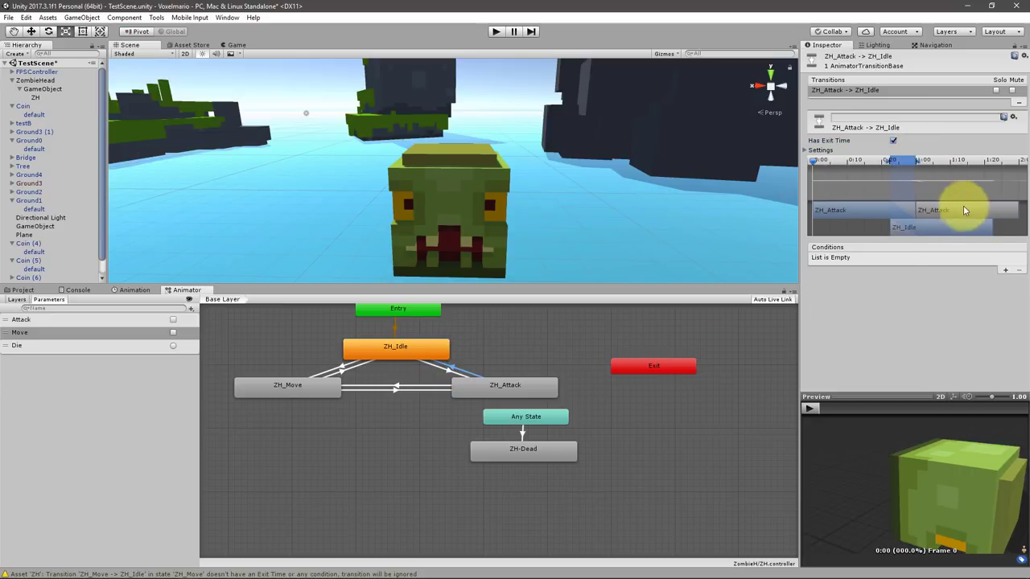
Step: Give the ZH_Attack to ZH_Idle transition two conditions: Attack false and Move false
left_click(1006, 273)
left_click(1006, 270)
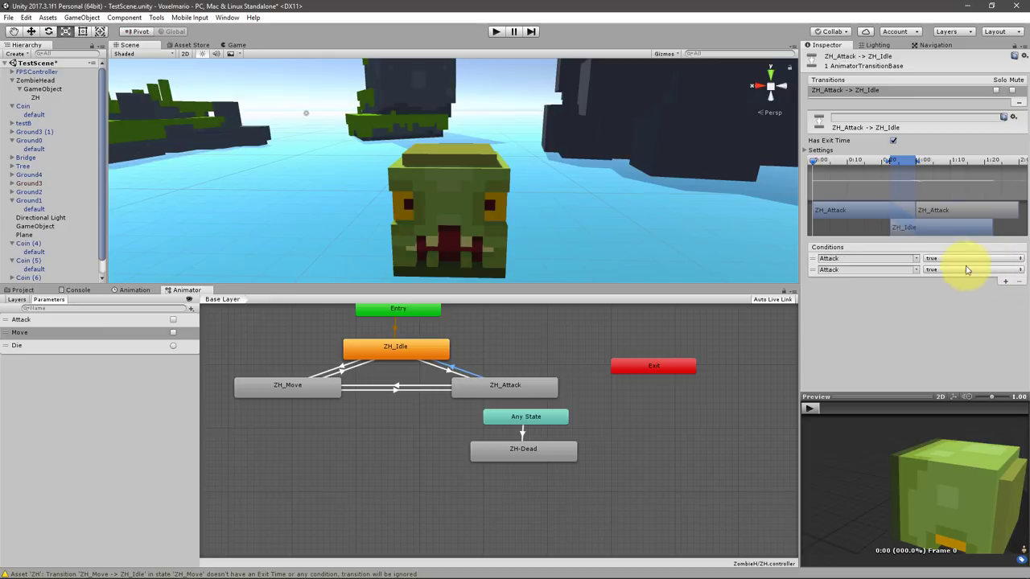
left_click(917, 259)
left_click(933, 259)
left_click(936, 259)
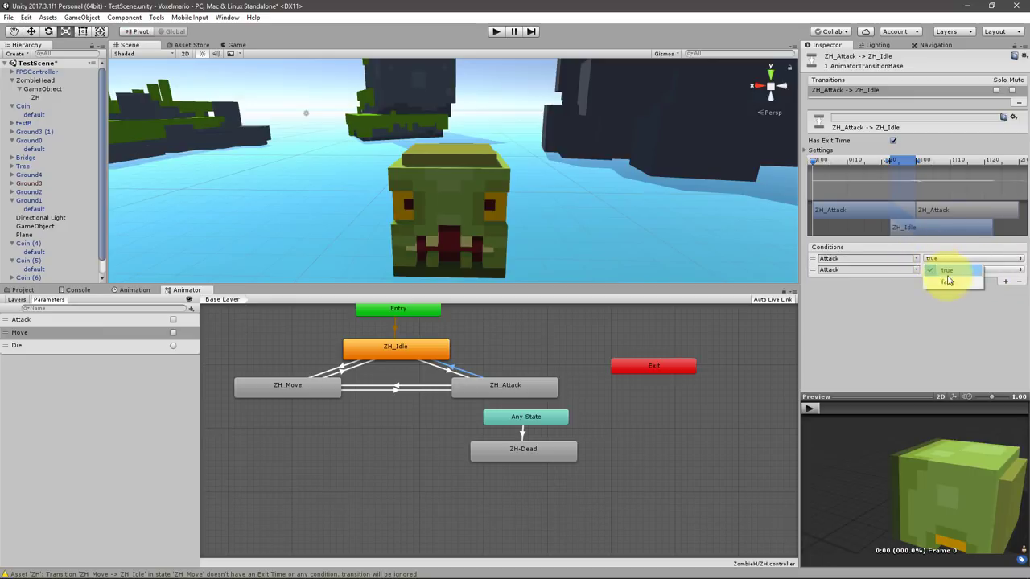
left_click(949, 282)
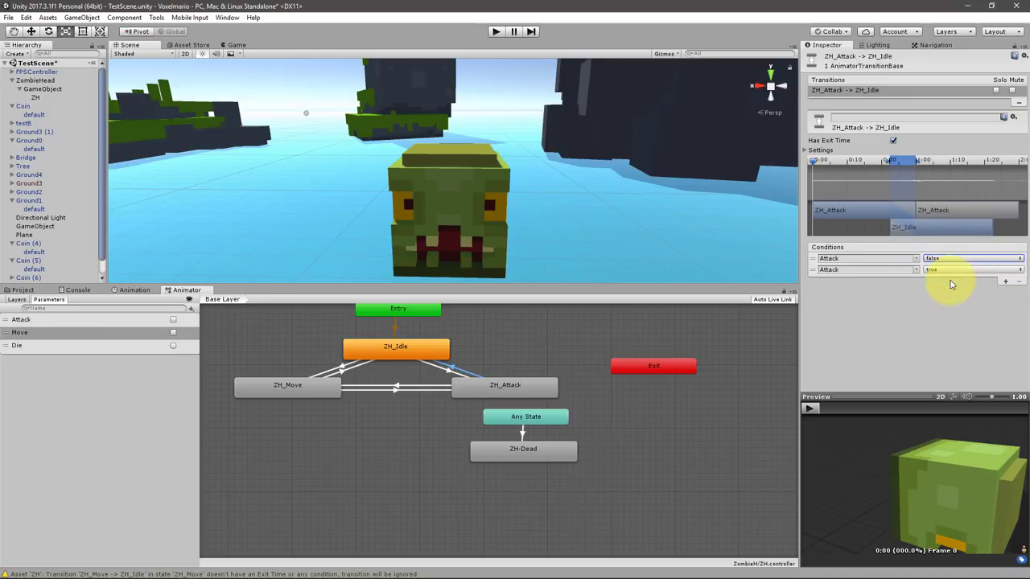
left_click(917, 271)
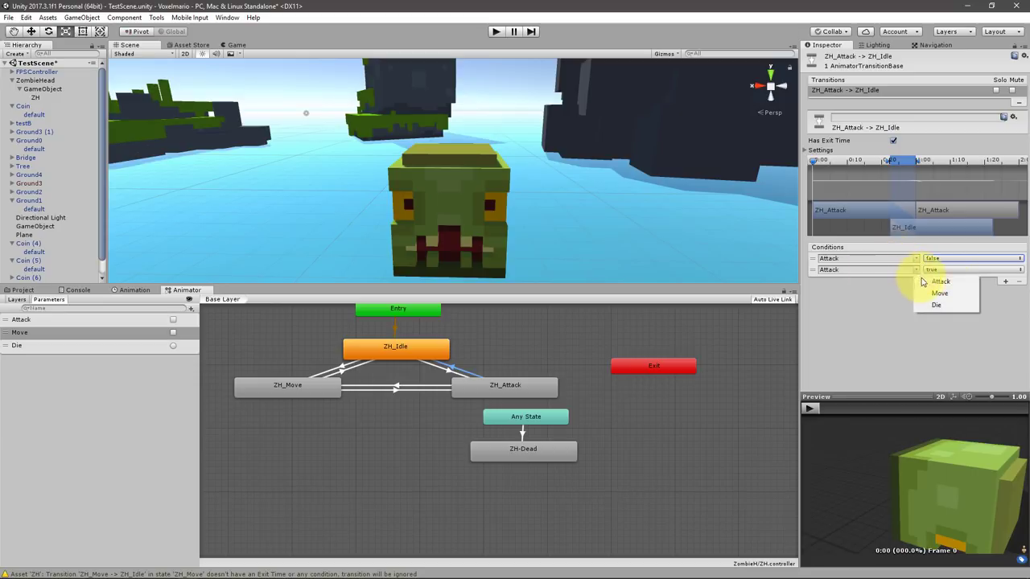
left_click(939, 293)
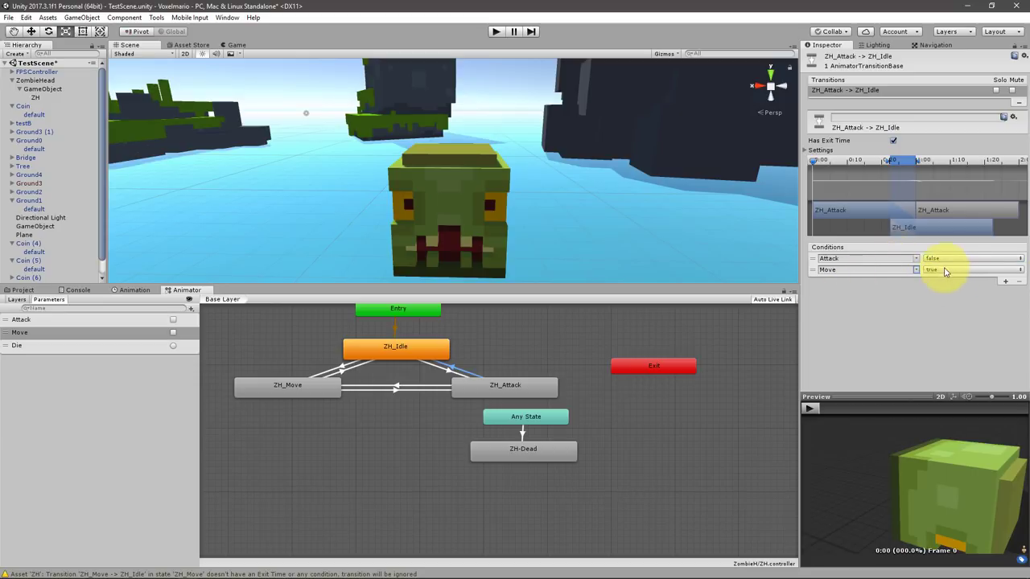
left_click(945, 271)
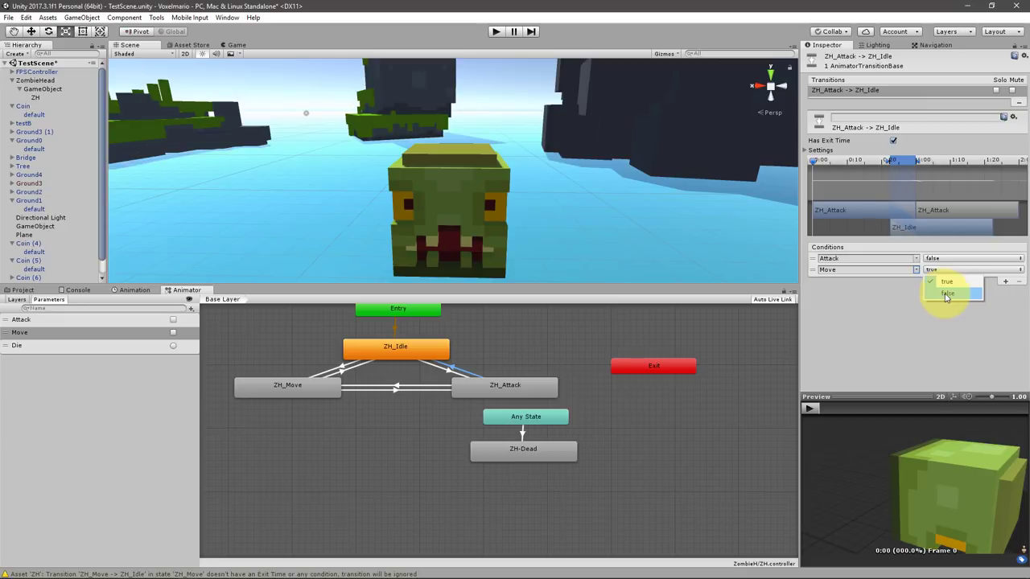
left_click(946, 294)
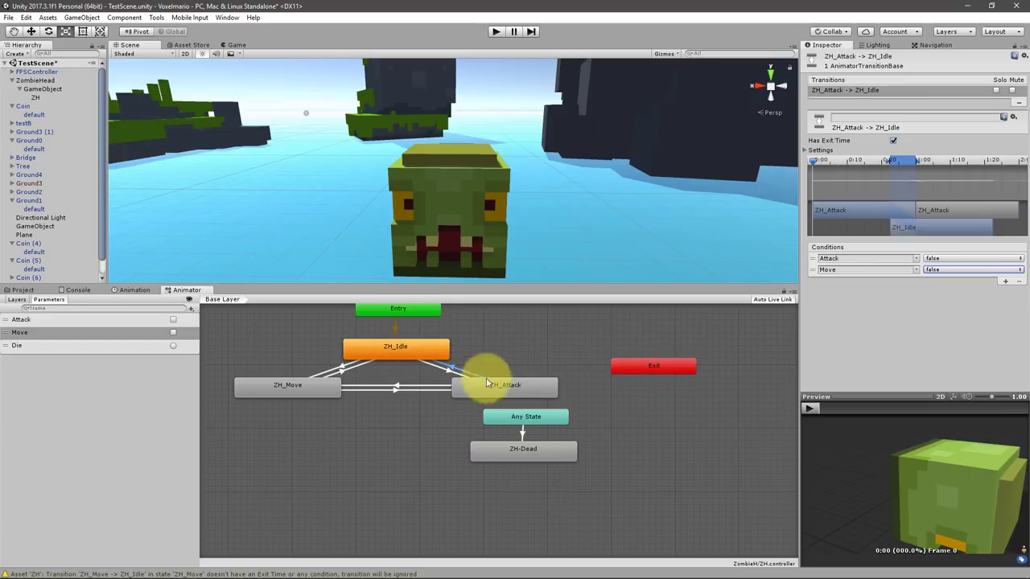
Step: Require Attack false and Move true for ZH_Attack to ZH_Move, and Attack true for ZH_Move to ZH_Attack
left_click(422, 385)
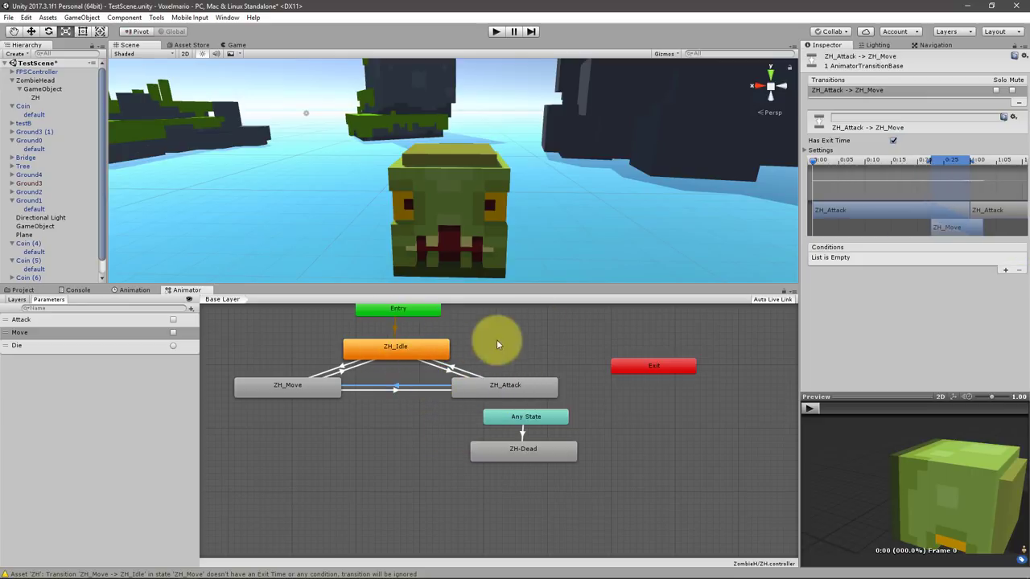
left_click(1005, 270)
left_click(927, 258)
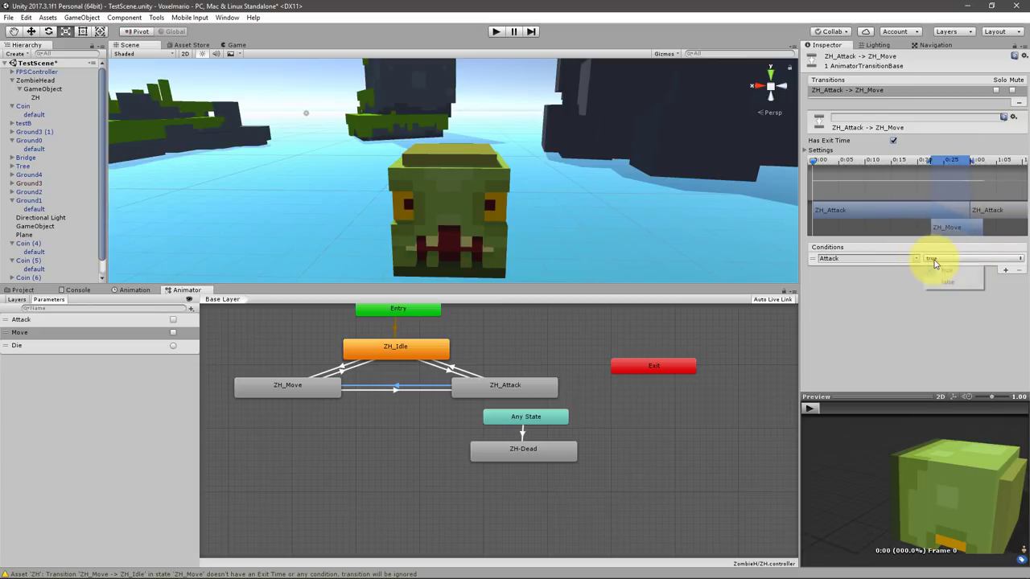
left_click(933, 272)
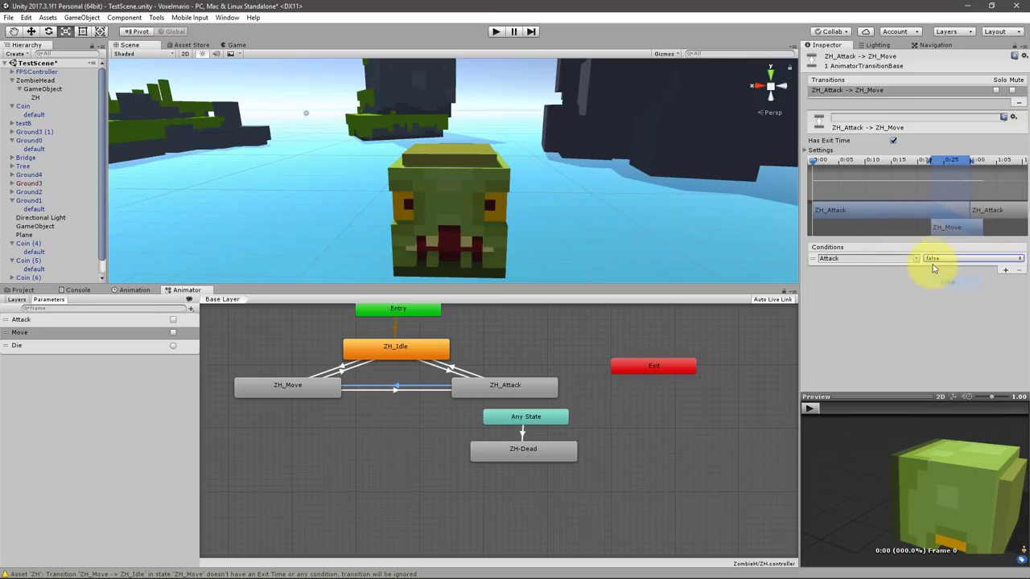
left_click(1005, 270)
left_click(922, 272)
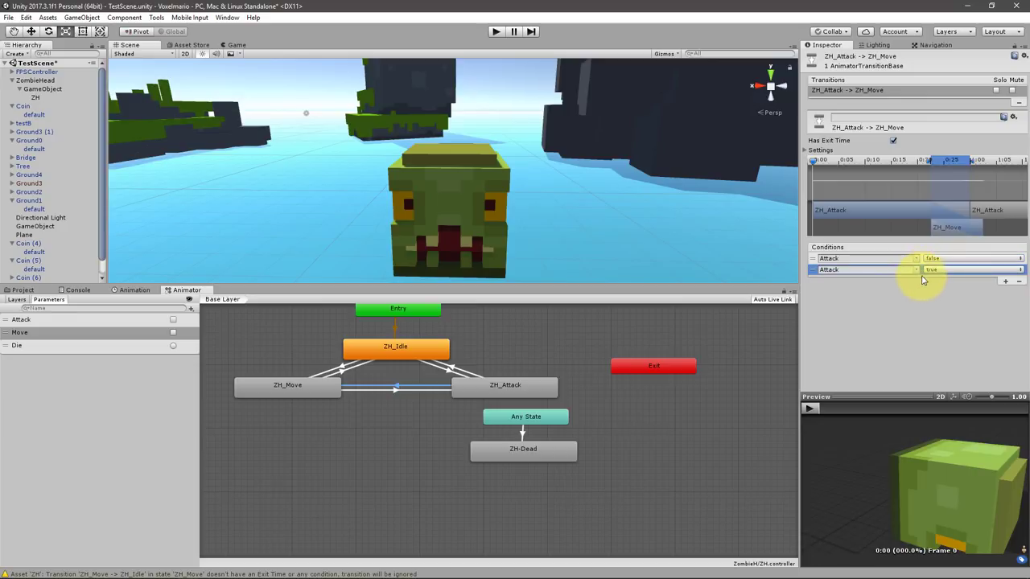
left_click(931, 293)
left_click(390, 419)
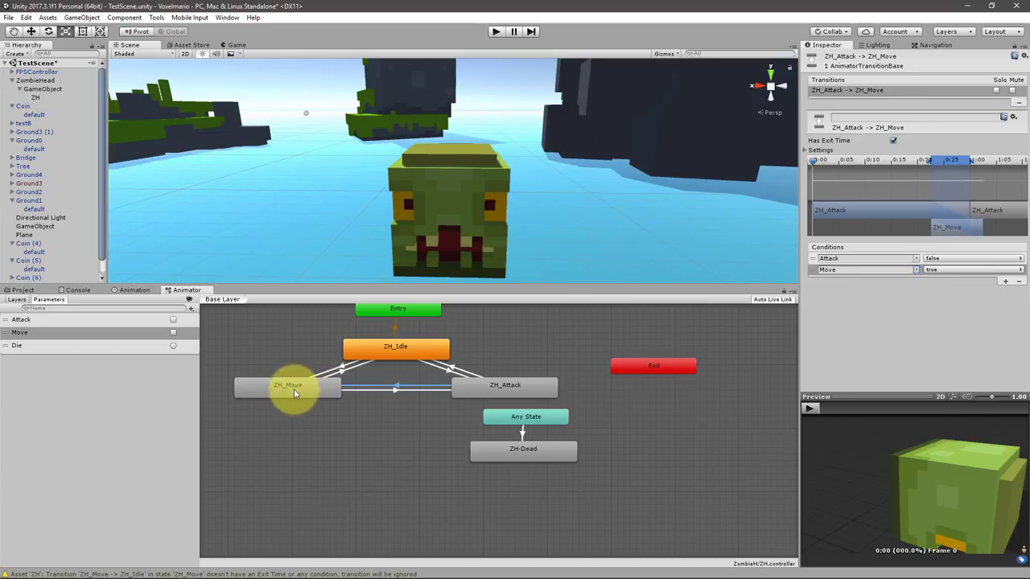
left_click(389, 390)
left_click(1005, 271)
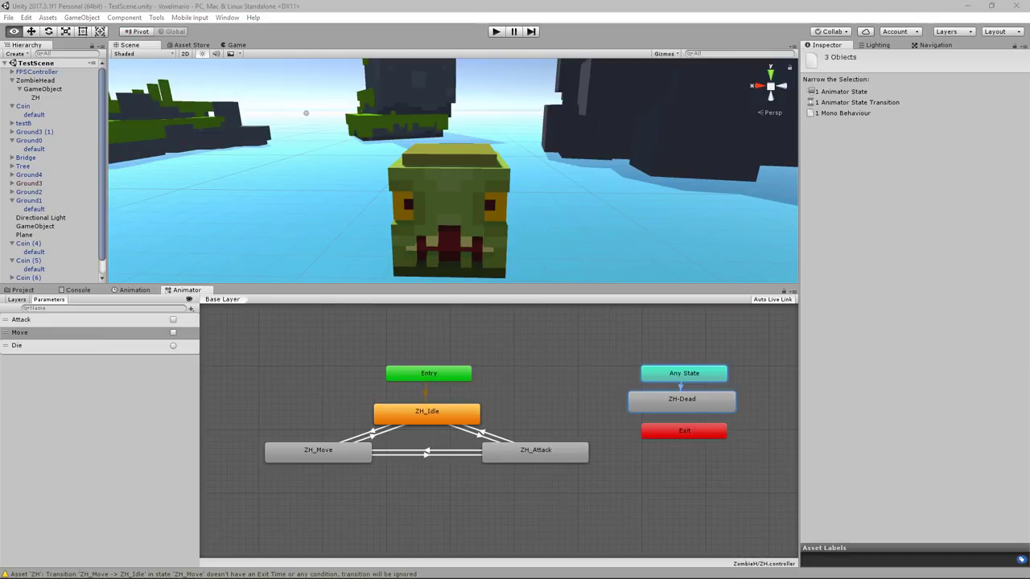
Step: Rotate ZombieHead around its vertical axis to a Y rotation of -152.327
middle_click_drag(506, 375, 483, 407)
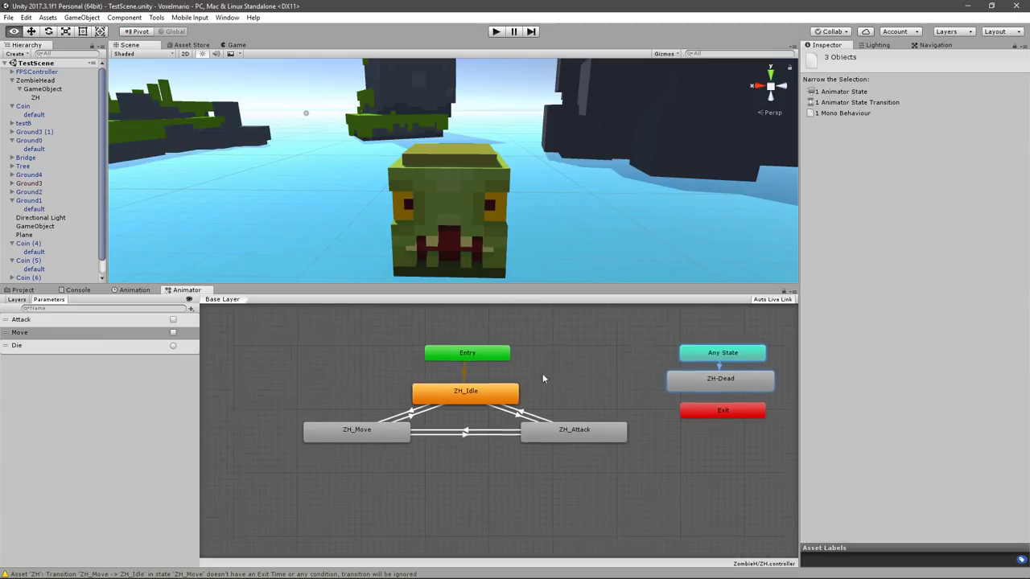
left_click(36, 72)
left_click_drag(338, 112, 231, 108, "alt")
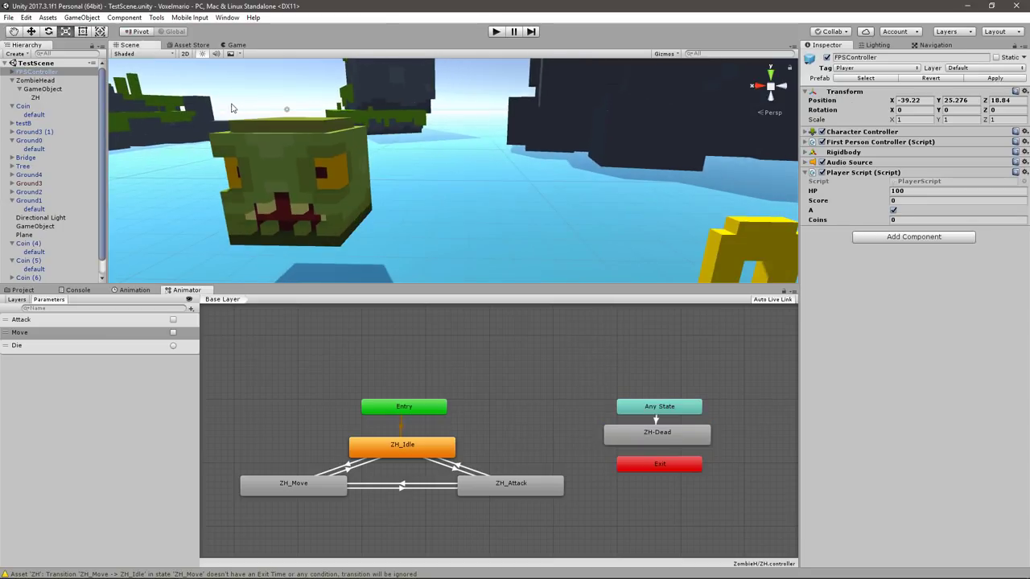
left_click(36, 81)
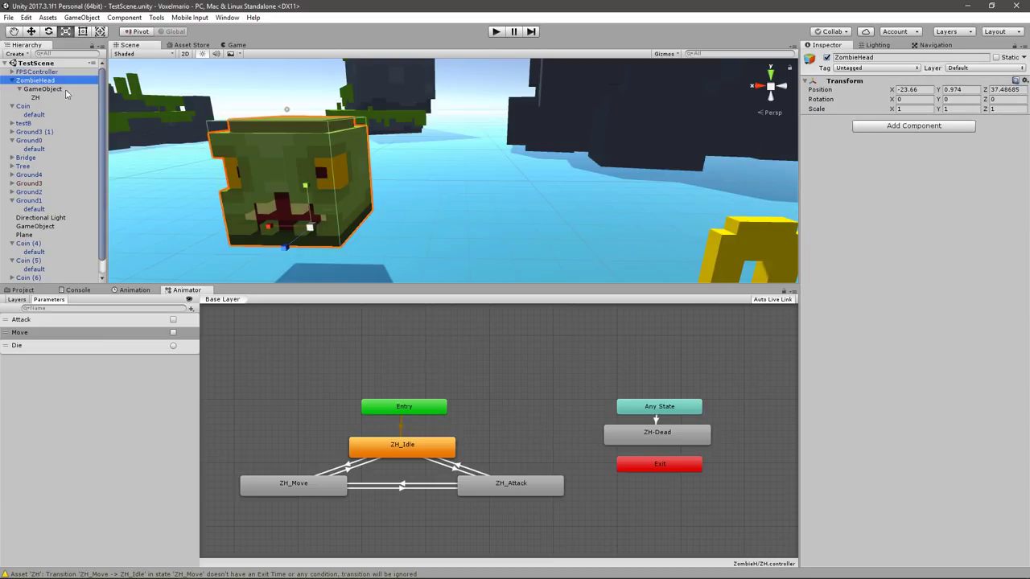
key("e")
left_click_drag(314, 245, 547, 172)
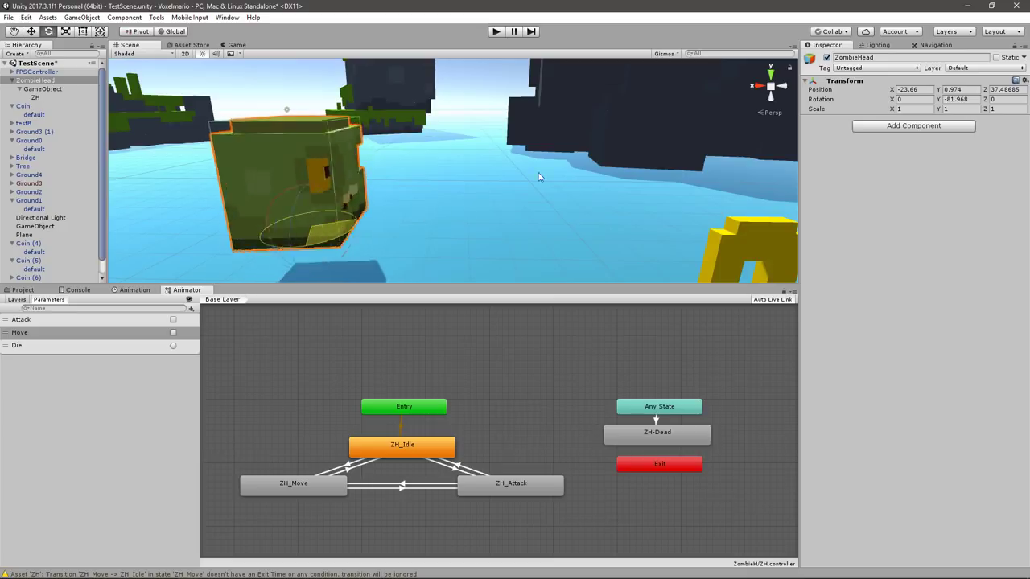
Step: Frame the zombie head and duplicate it as ZombieHead (1)
right_click_drag(547, 173, 388, 187)
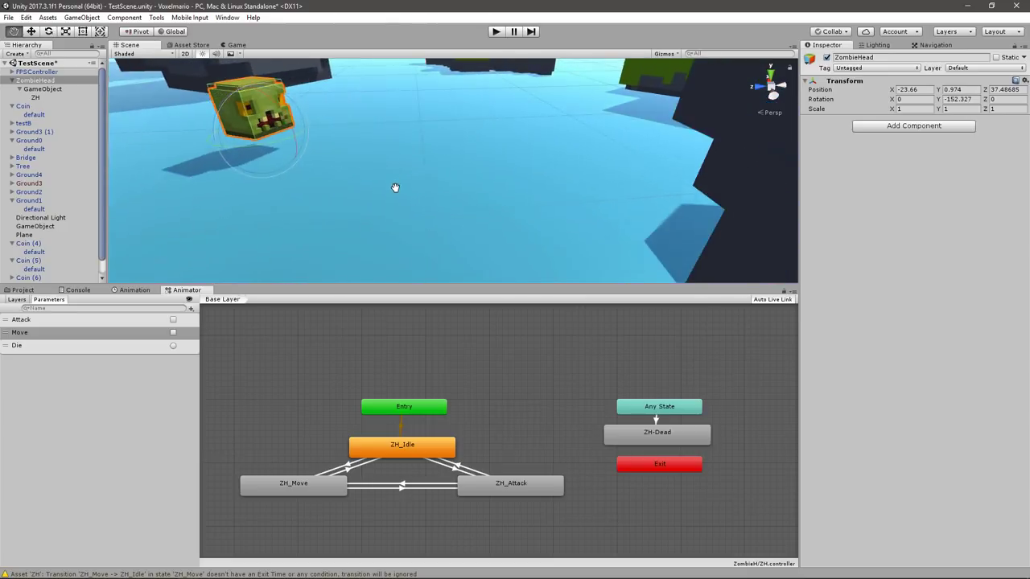
key("w")
key("f")
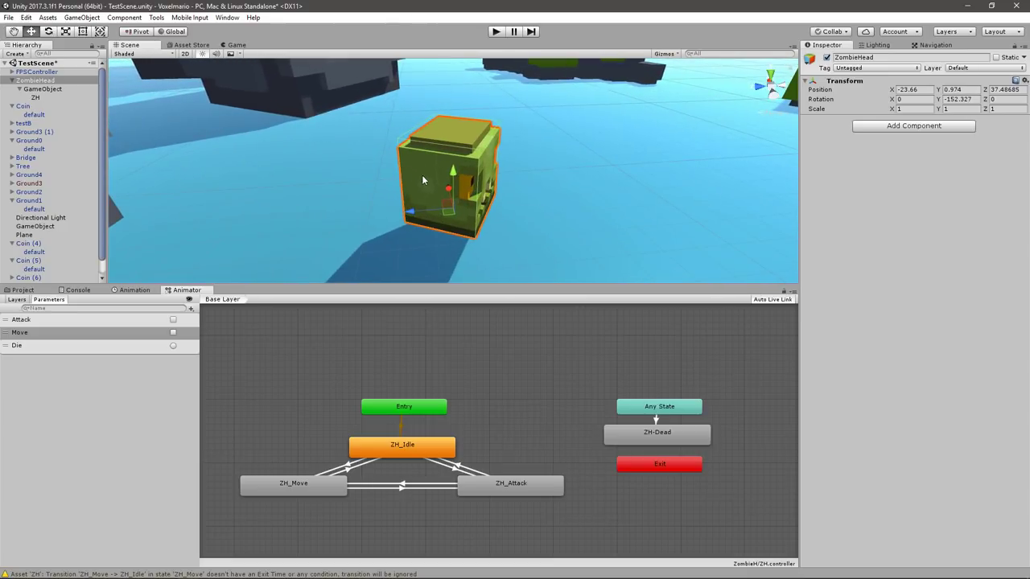
key("ctrl+d")
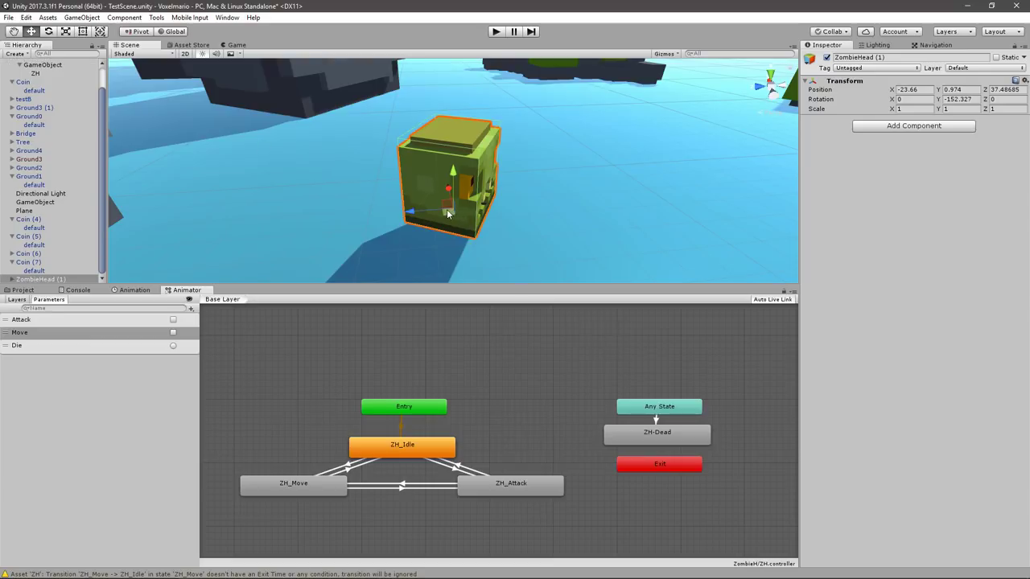
Step: Move the ZombieHead (1) copy up and to the right and rotate it to face another way
mouse_move(449, 211)
left_mouse_down()
mouse_move(530, 171)
mouse_move(451, 188)
mouse_move(269, 119)
left_mouse_up()
key("e")
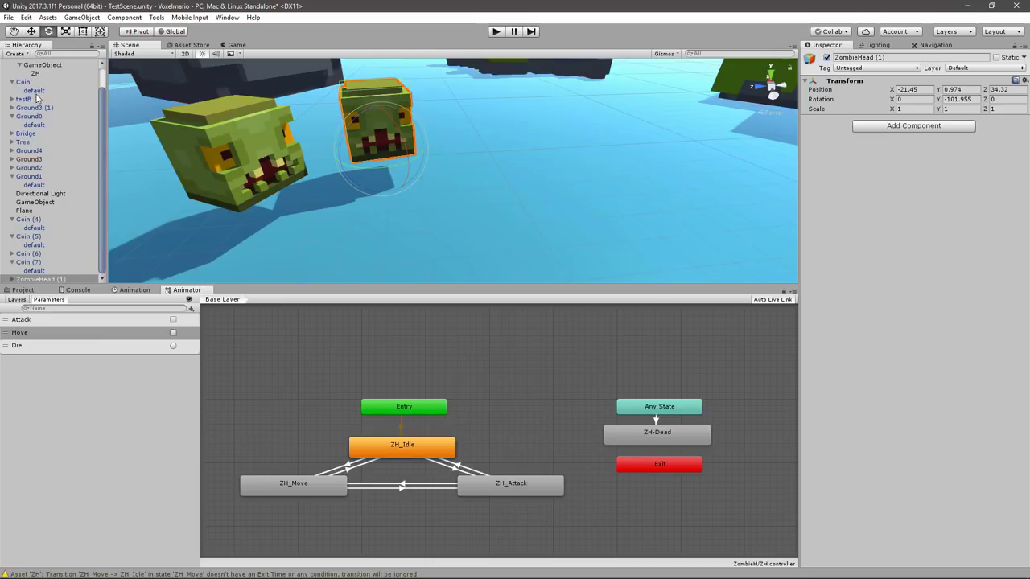
key("w")
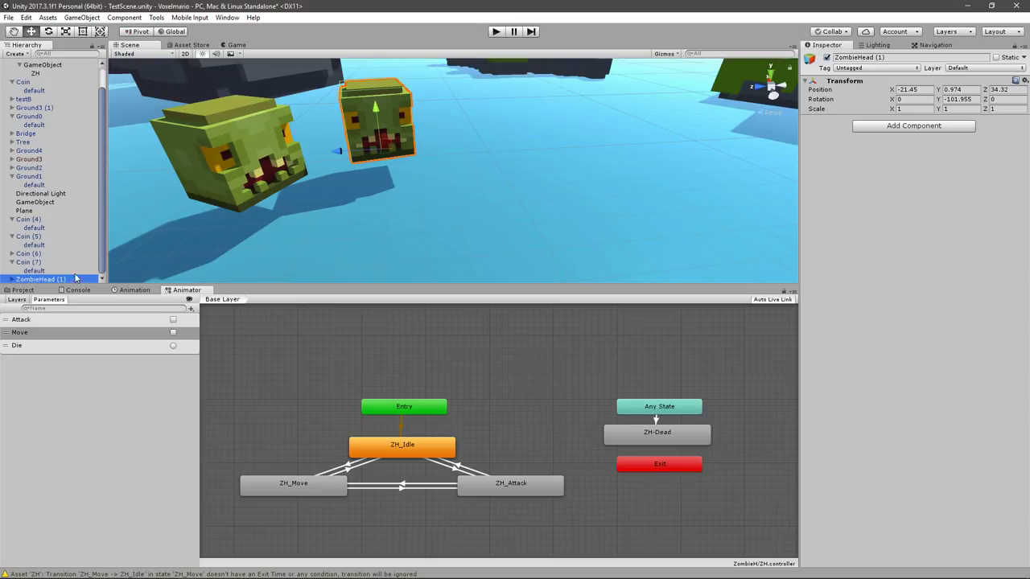
key("F2")
key("Return")
Step: Add a Rigidbody component to the copy's ZH child
left_click(11, 279)
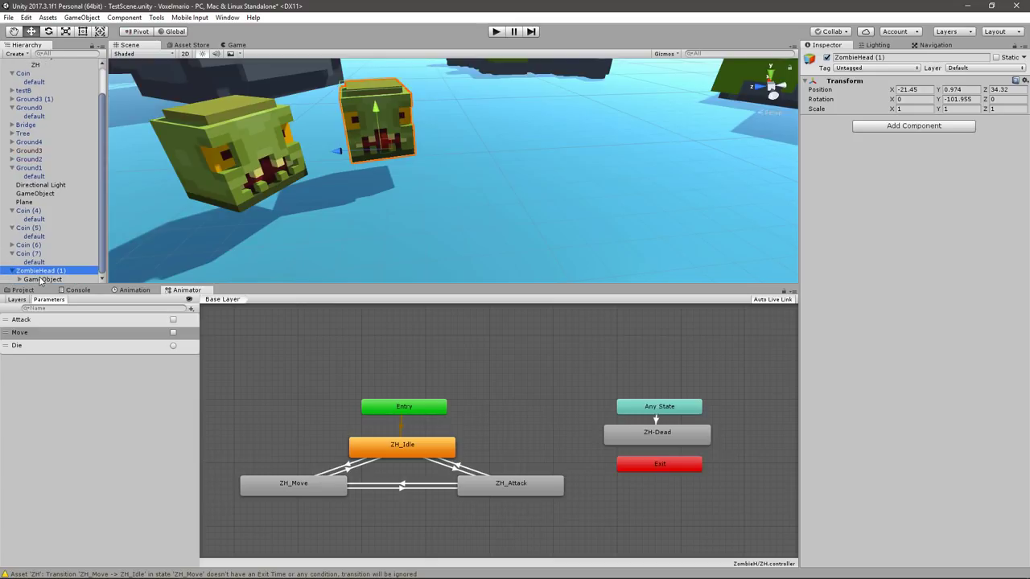
left_click(42, 280)
key("Right")
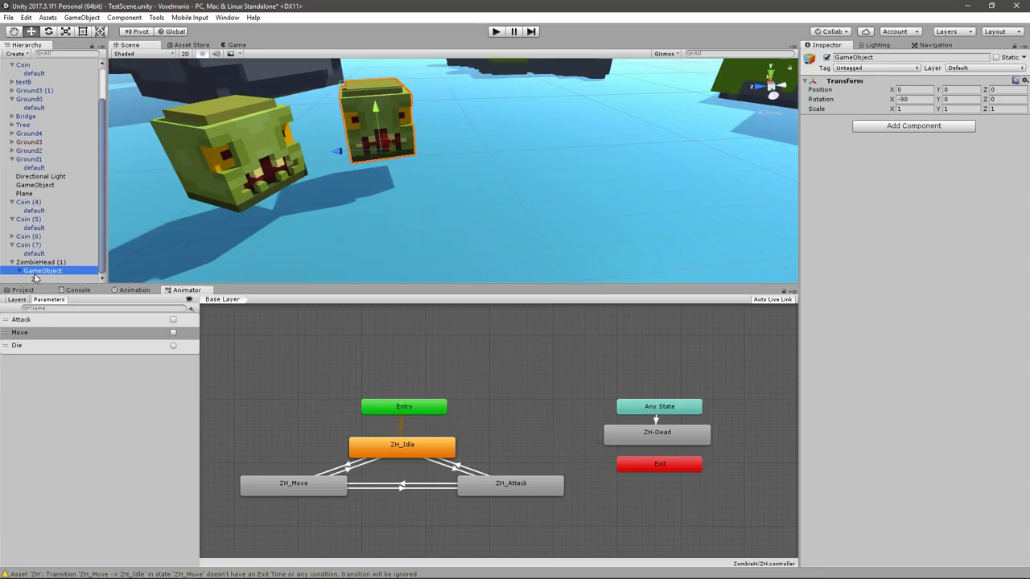
left_click(35, 279)
scroll(890, 354, "down", 2)
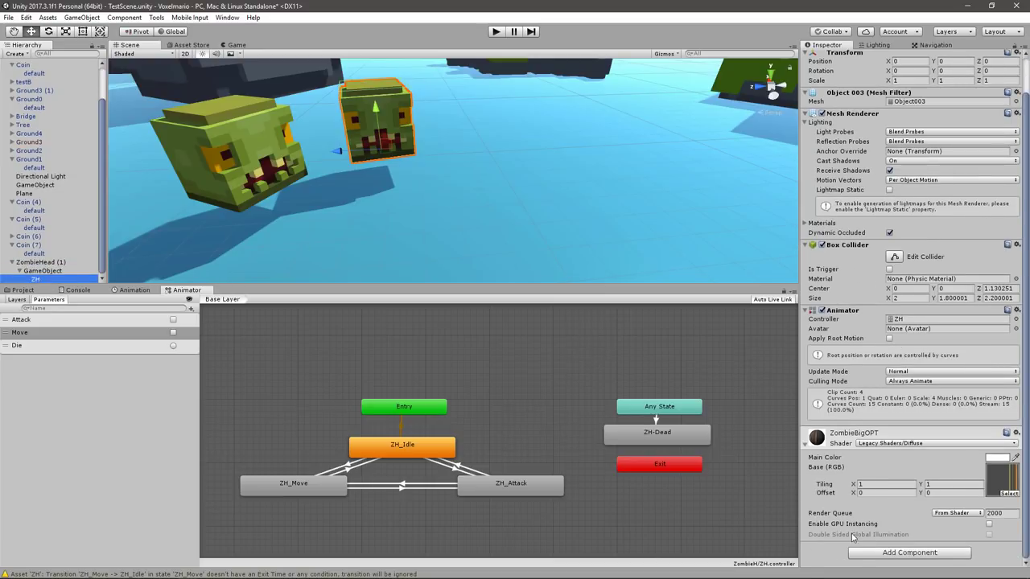
left_click(867, 553)
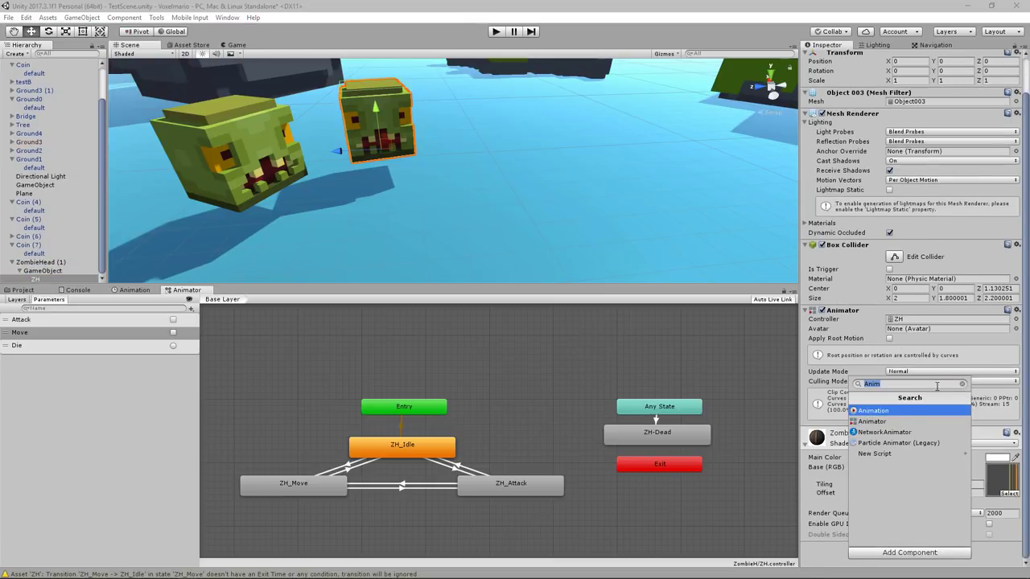
type("Ku")
key("BackSpace")
key("BackSpace")
key("BackSpace")
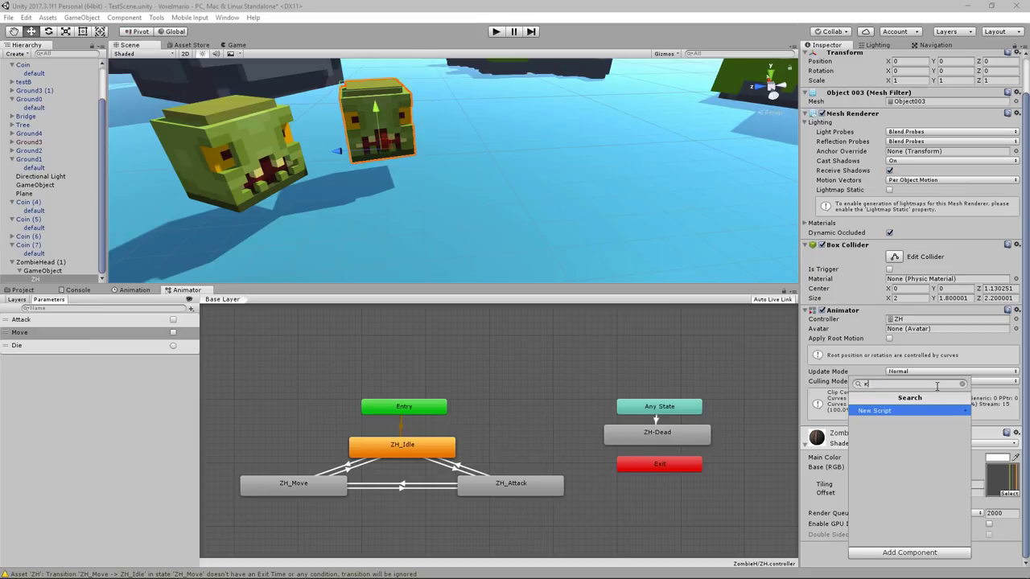
key("BackSpace")
key("BackSpace")
key("BackSpace")
type("ri")
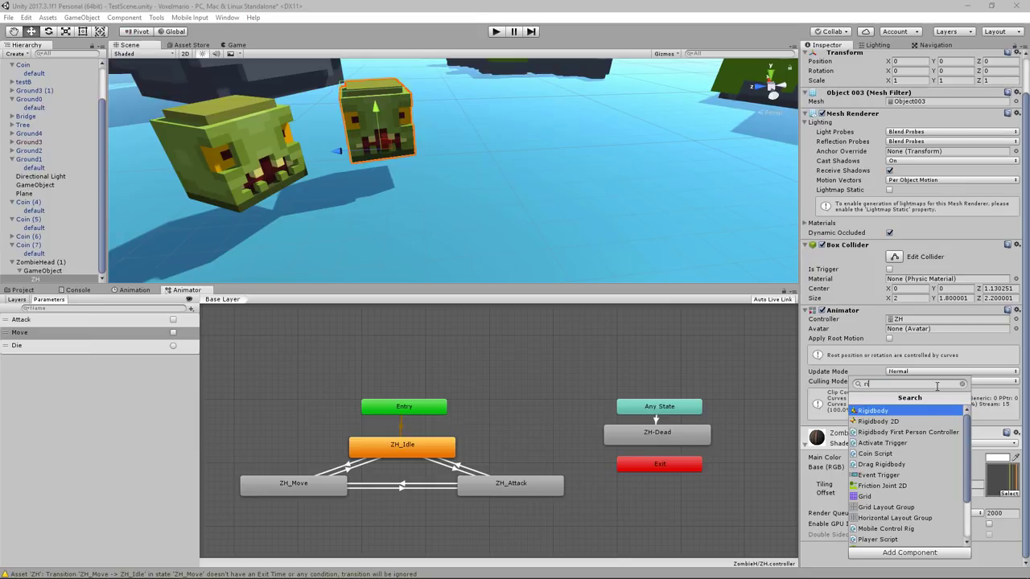
key("Return")
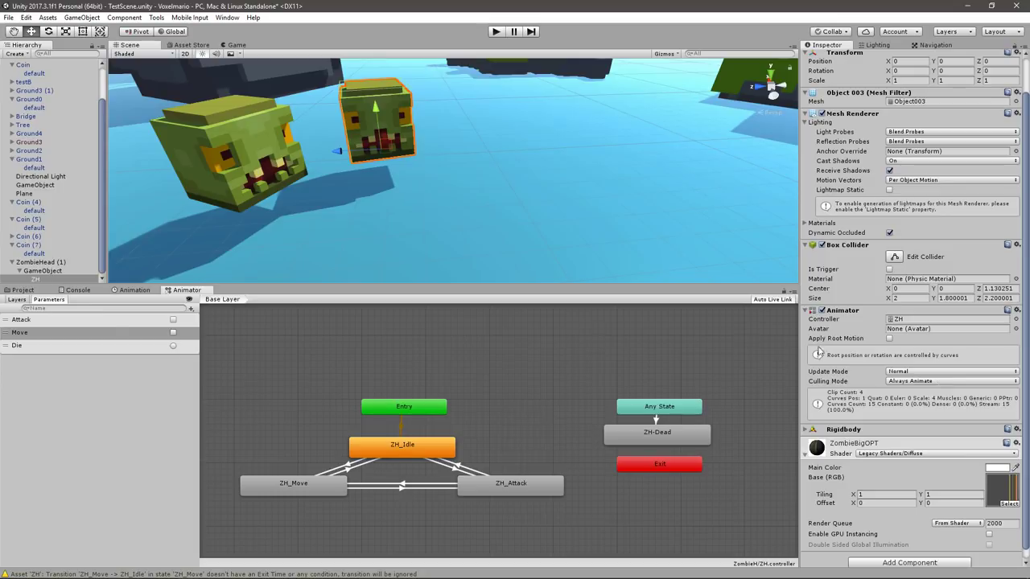
Step: Drag the copy's GameObject into the Project Assets to save it as a prefab
left_click(23, 289)
left_click(32, 271)
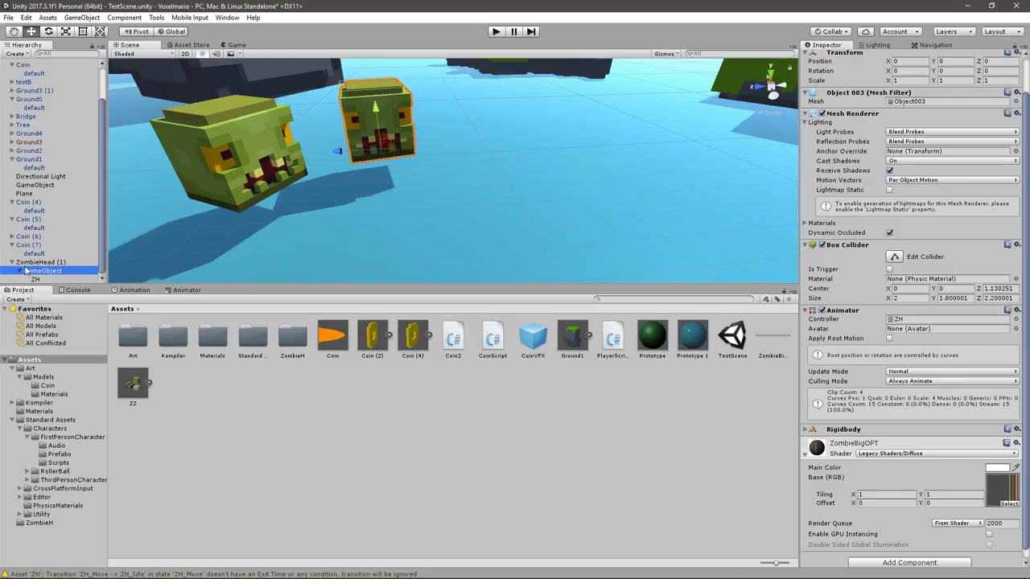
left_click(37, 262)
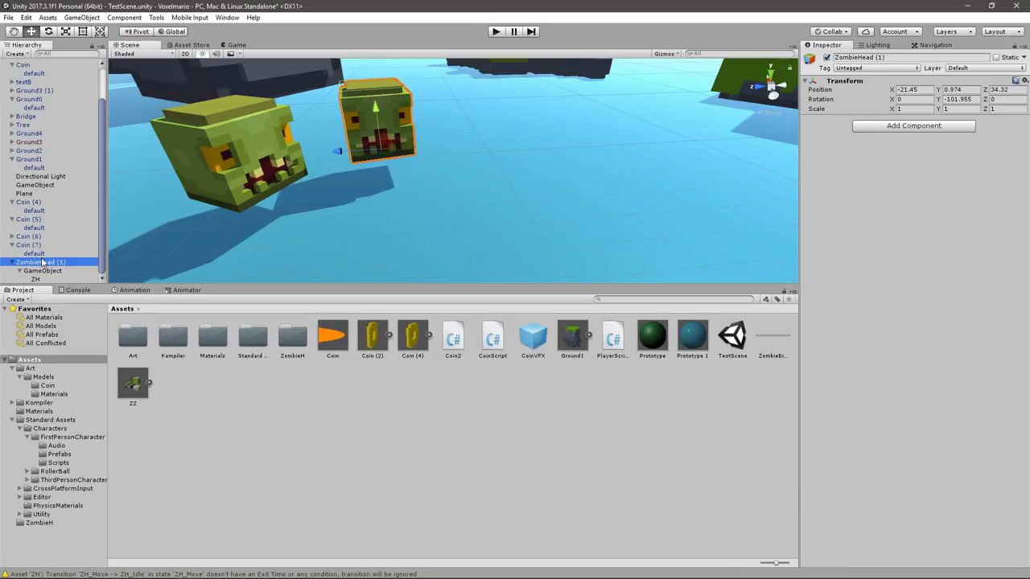
left_click_drag(42, 271, 301, 395)
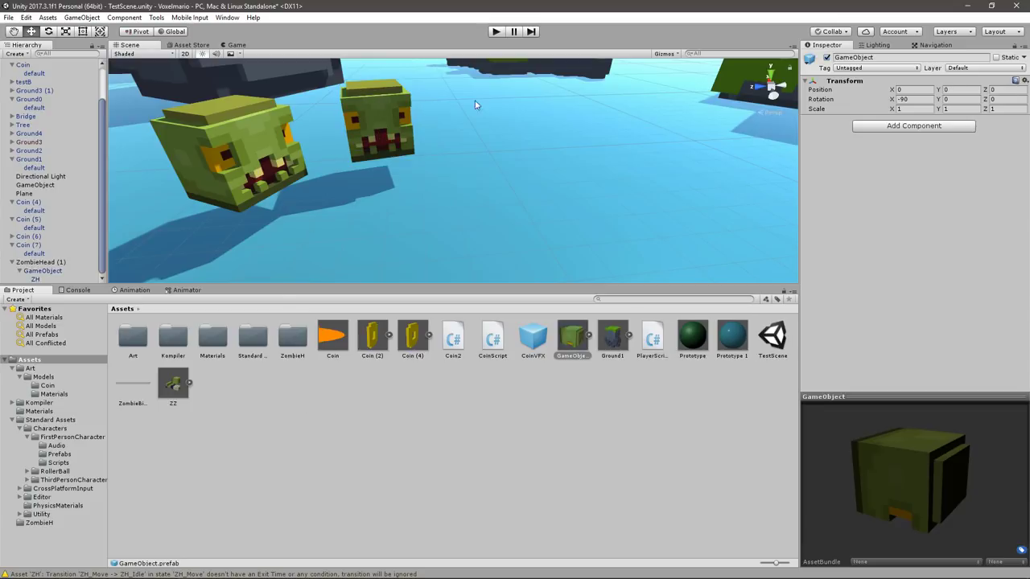
Step: Add a Horizontal Layout Group to the original zombie head's ZH, then start play mode
left_click(252, 136)
left_click(253, 136)
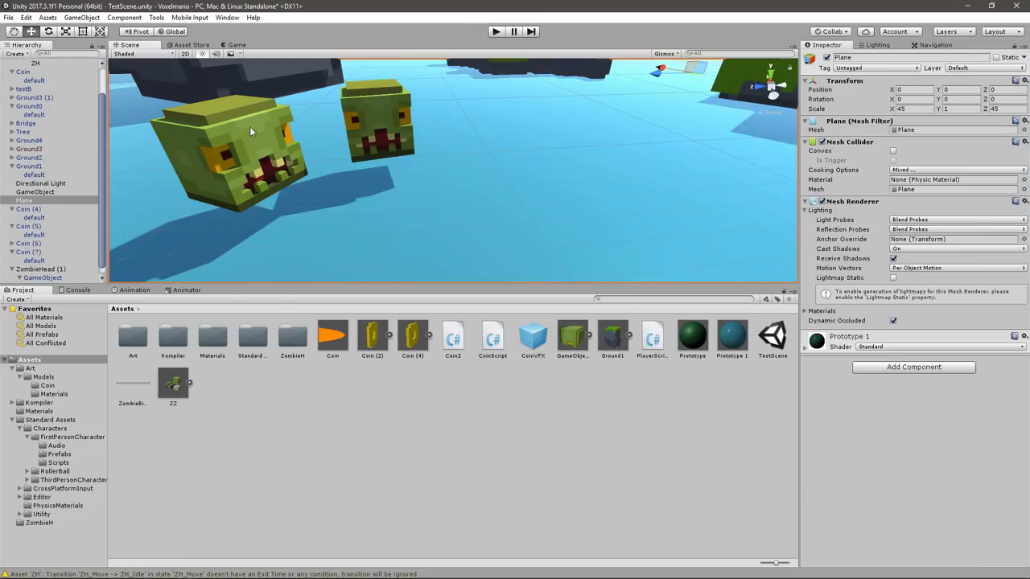
left_click(250, 127)
scroll(914, 555, "down", 1)
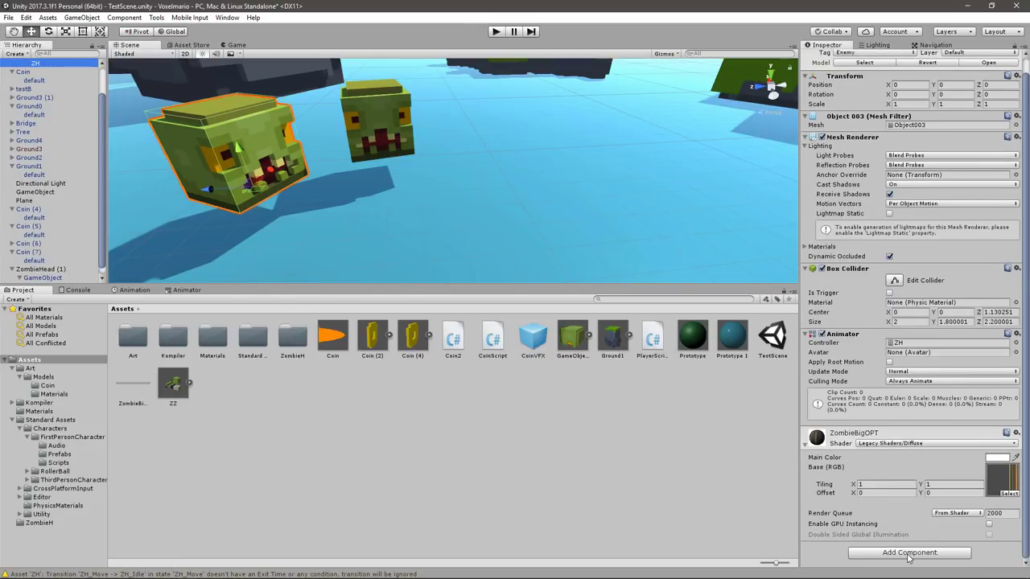
left_click(917, 554)
left_click(930, 523)
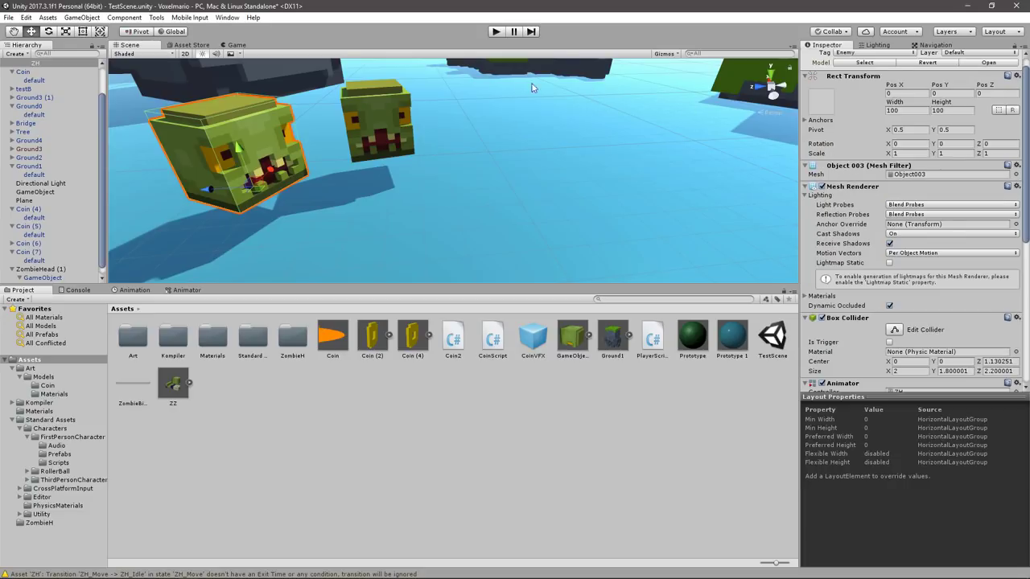
left_click(494, 31)
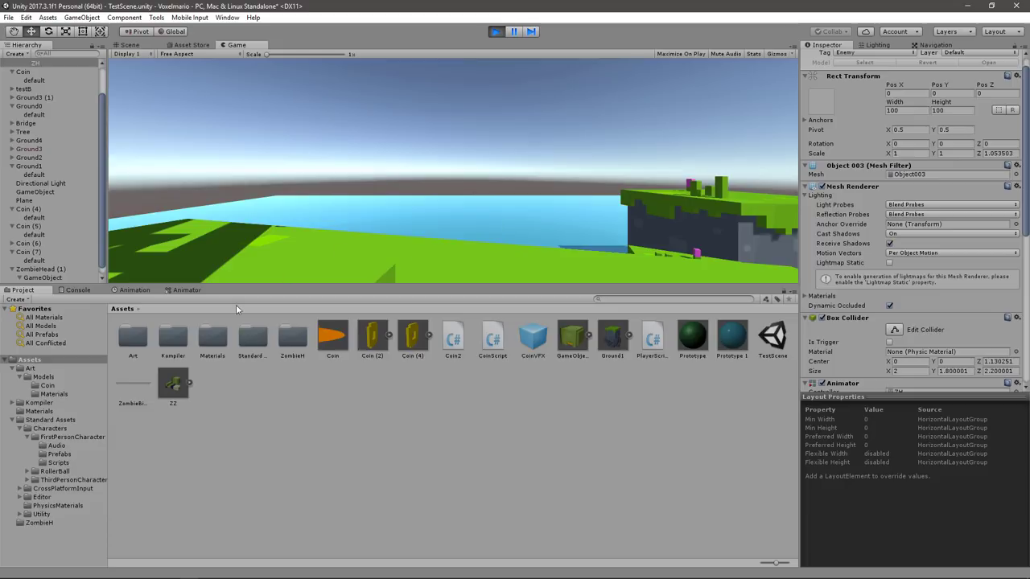
Step: Show the Animator state graph, enlarge the Game view, then stop play mode with Ctrl+P
left_click(187, 289)
left_click_drag(209, 285, 360, 378)
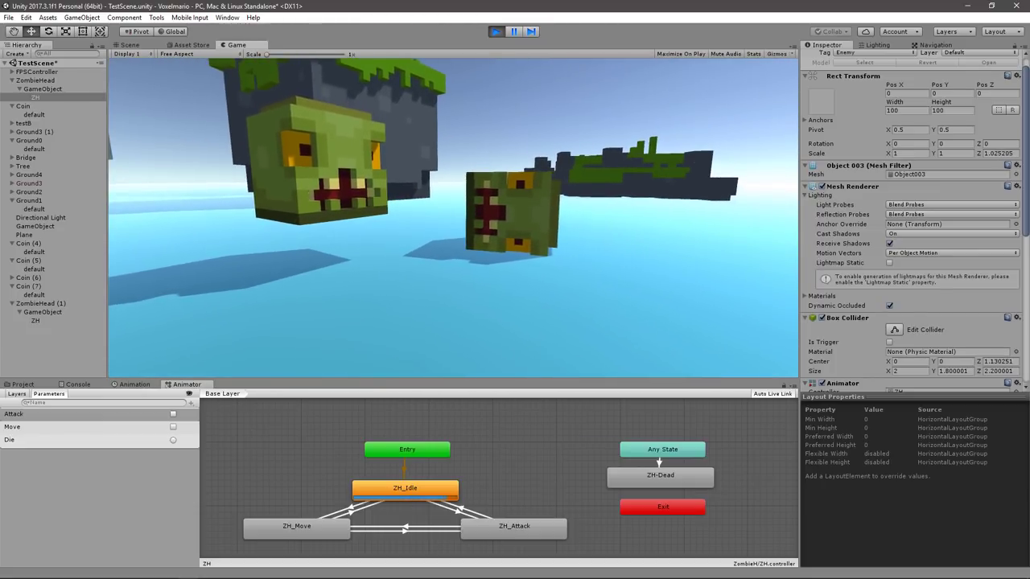
key("Escape")
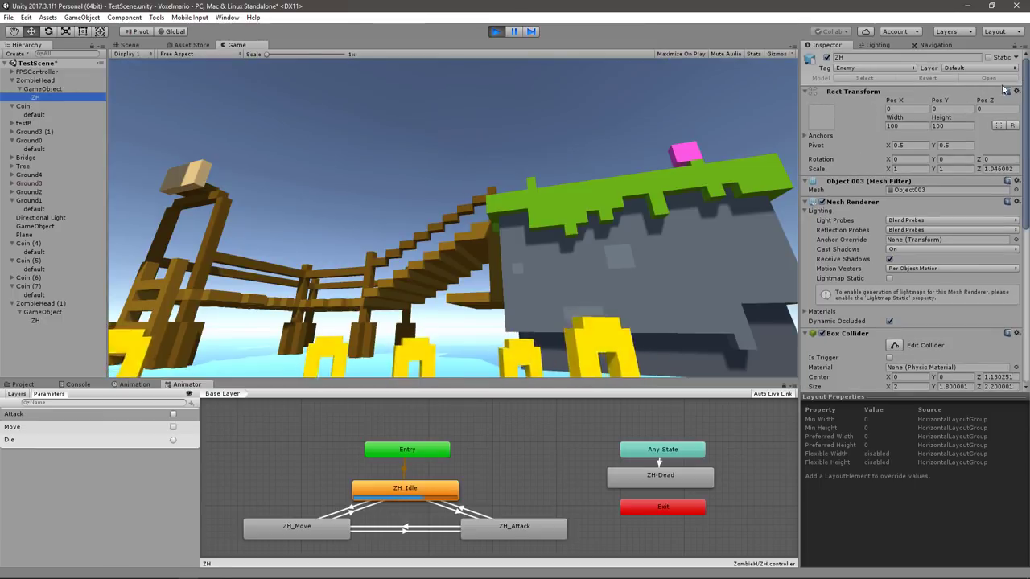
key("ctrl+p")
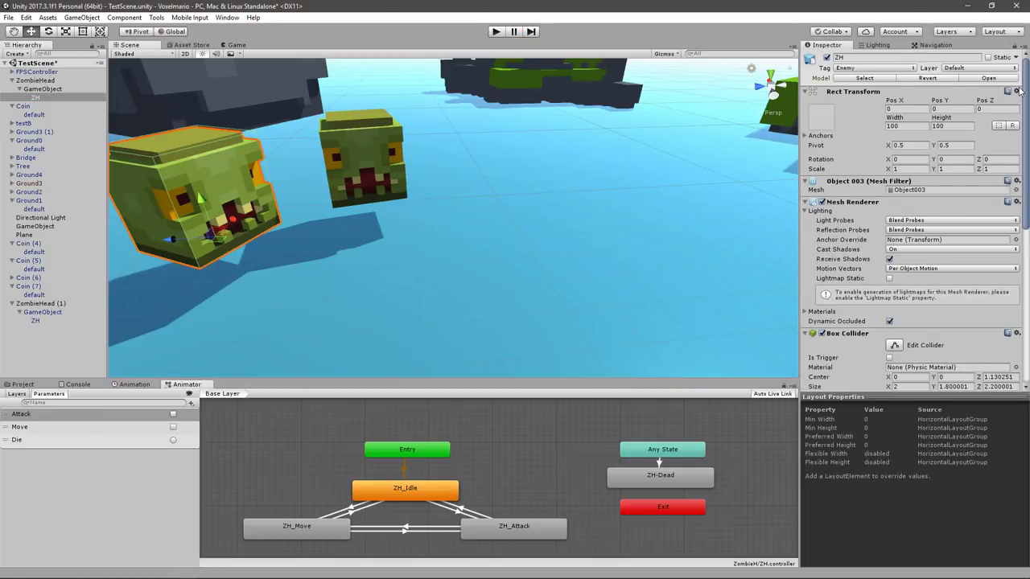
Step: Try removing the Rect Transform component and dismiss the can't-remove warning
left_click(1017, 90)
left_click(976, 143)
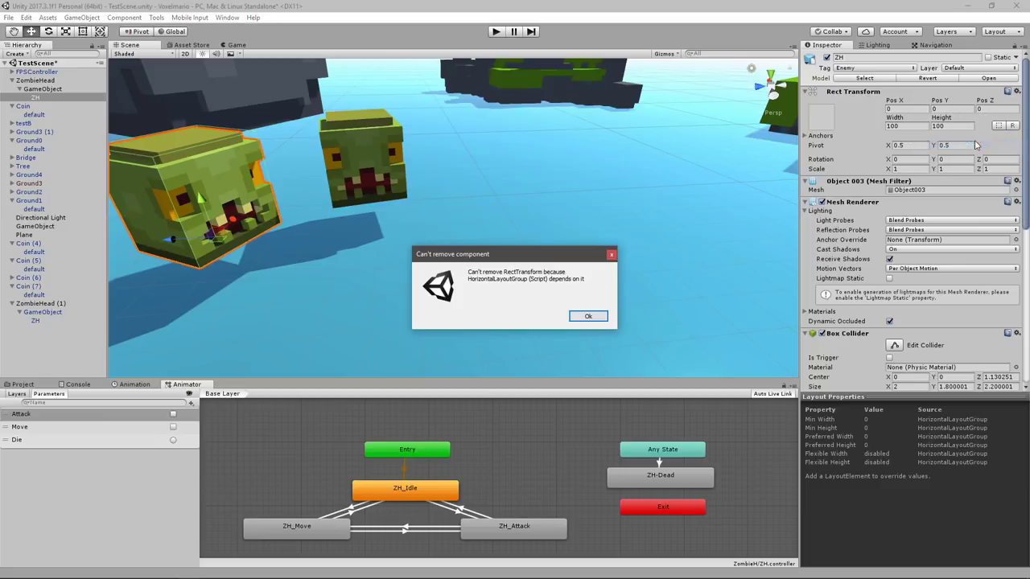
left_click(587, 317)
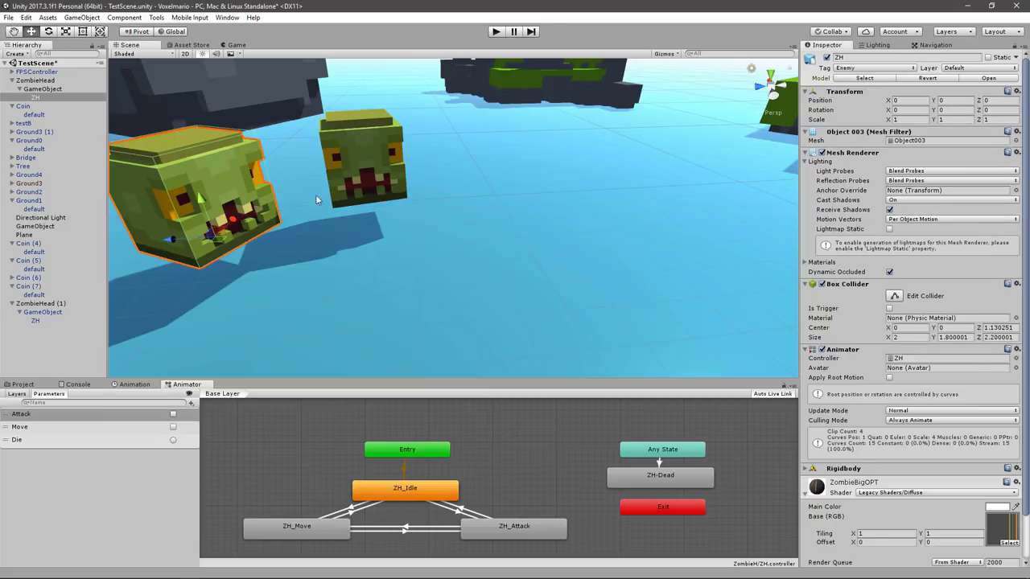
Step: Select the duplicated zombie head's ZH to show its components in the Inspector
left_click(51, 322)
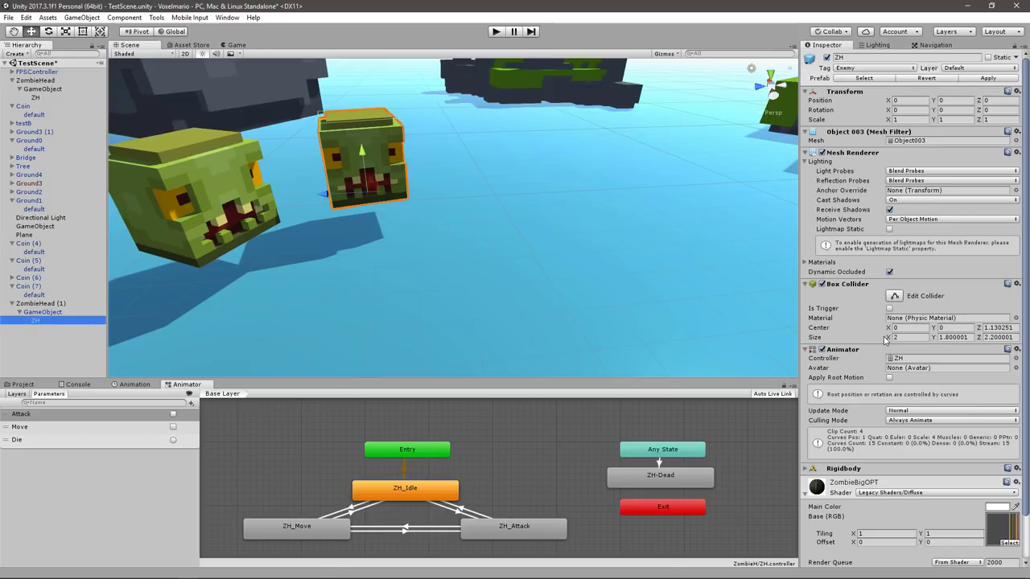
key("ctrl+z")
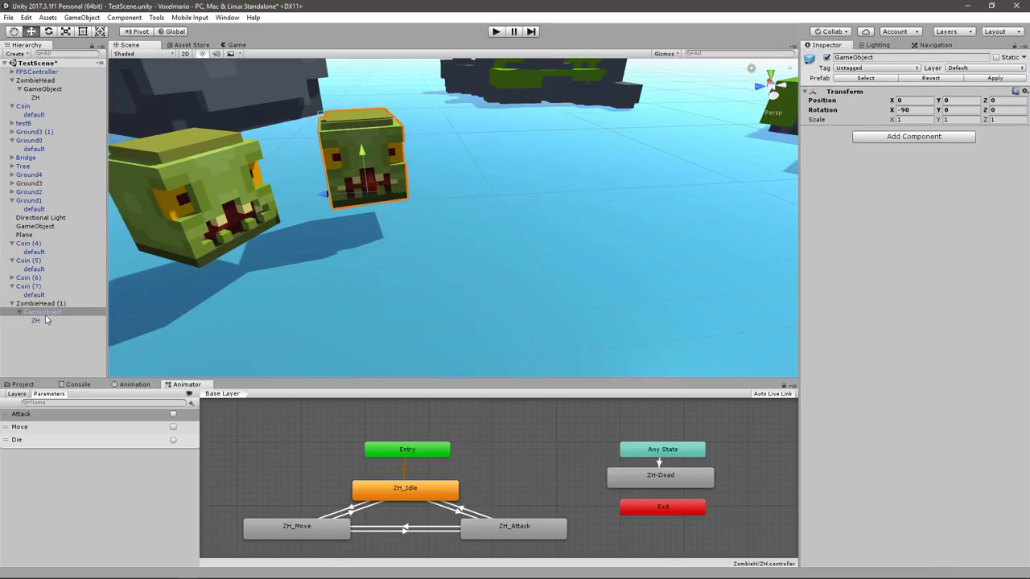
left_click(36, 320)
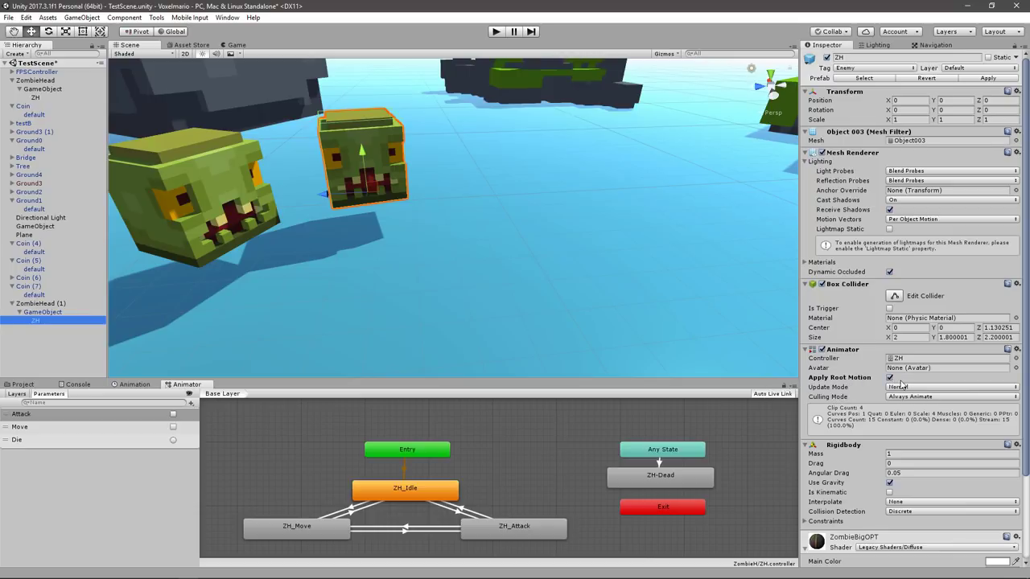
Step: Toggle Apply Root Motion on ZH's Animator, apply it to the prefab, and start playing
left_click(889, 377)
left_click(974, 81)
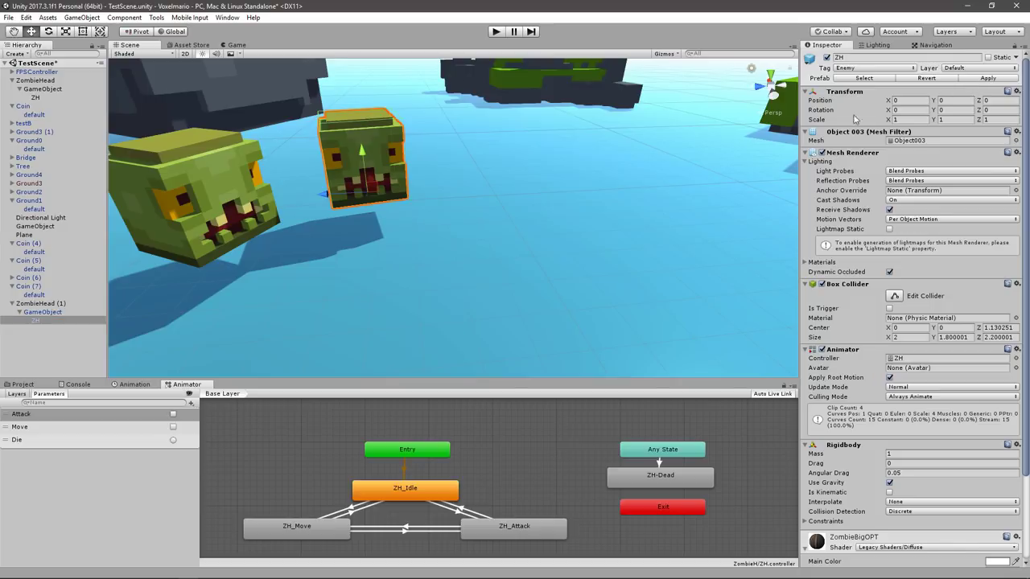
left_click(492, 33)
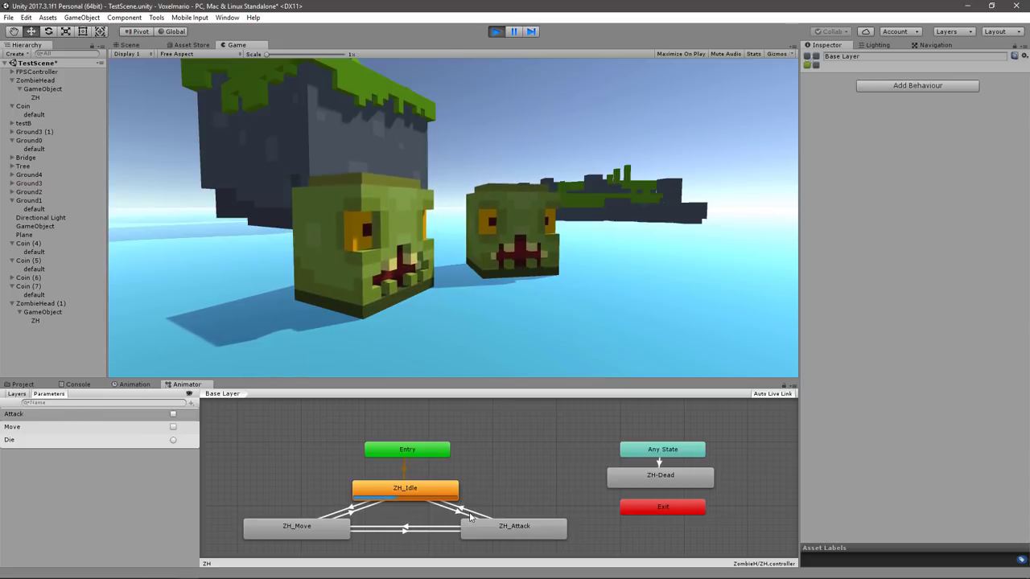
Step: Toggle Attack on, off and on, toggle Move on and off, then fire Die
left_click(173, 416)
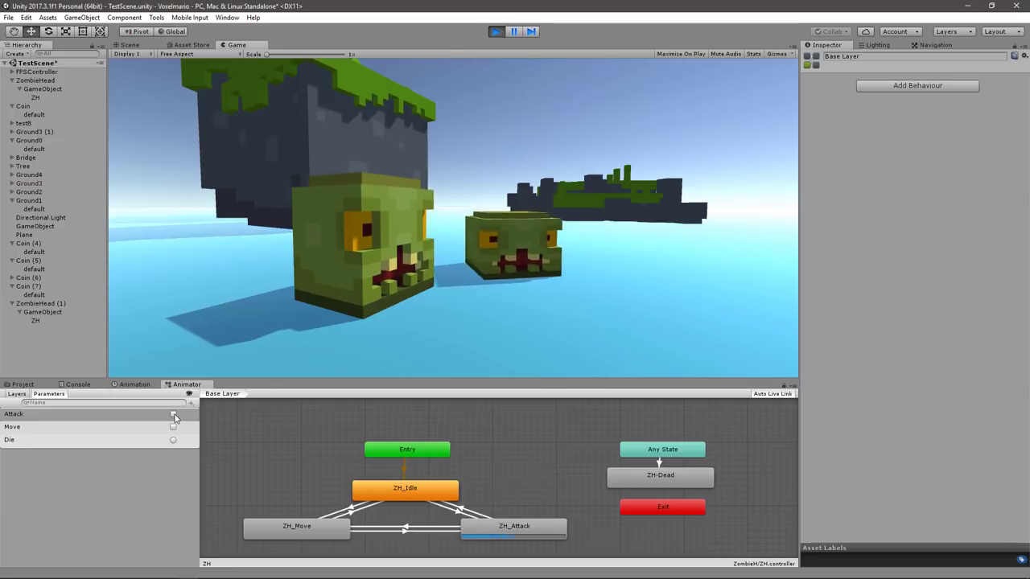
left_click(173, 414)
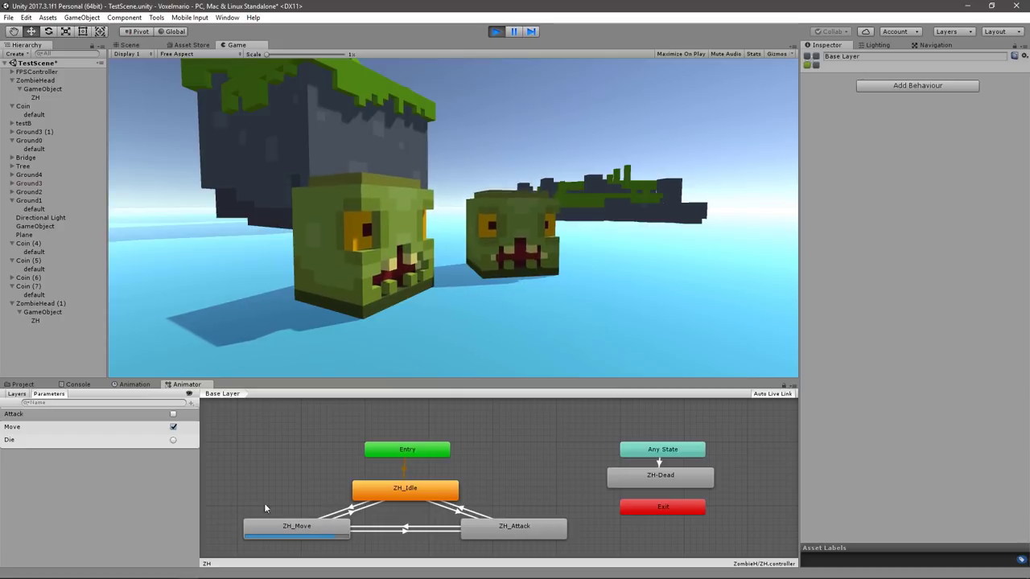
left_click(173, 414)
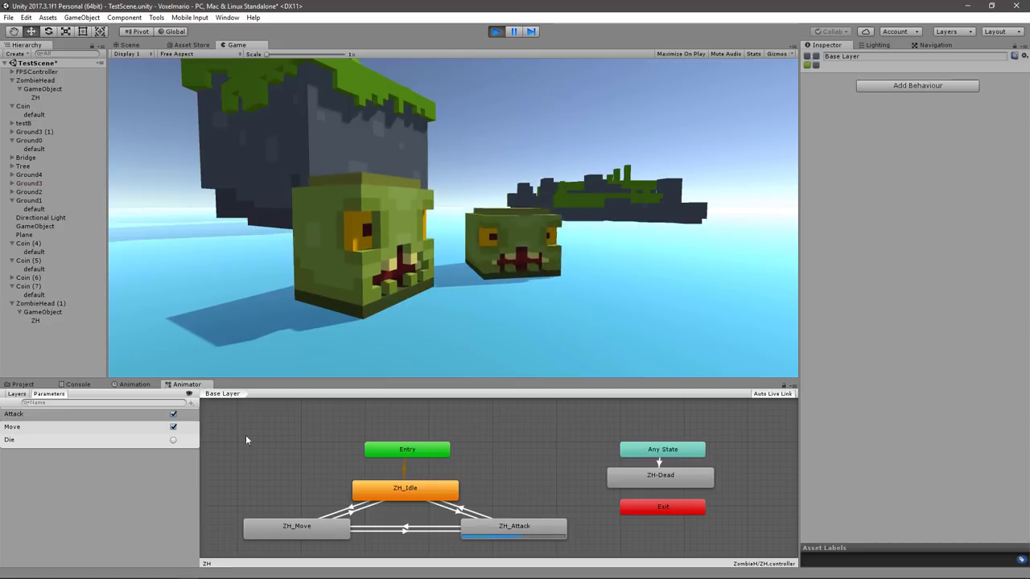
left_click(173, 426)
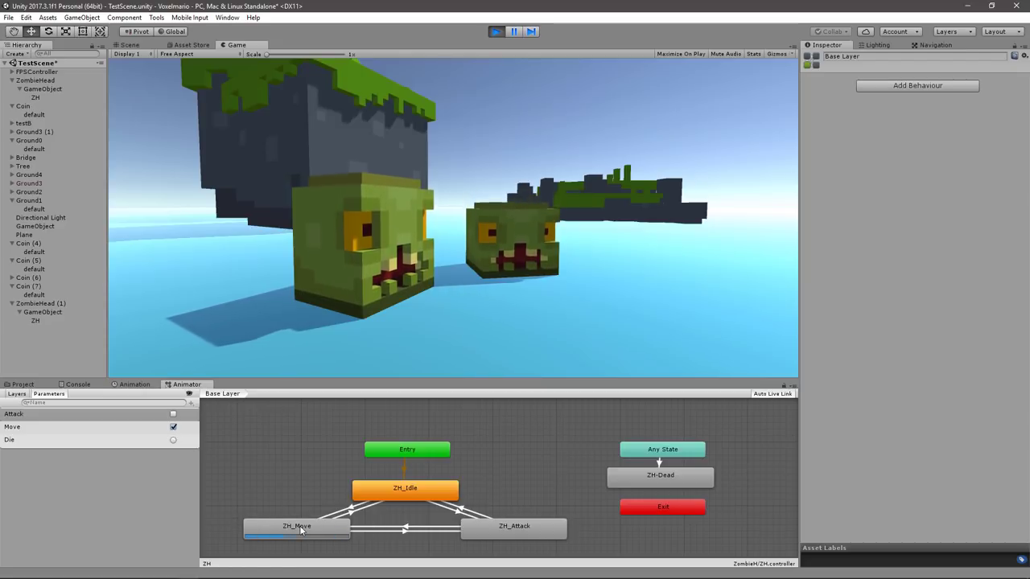
left_click(174, 427)
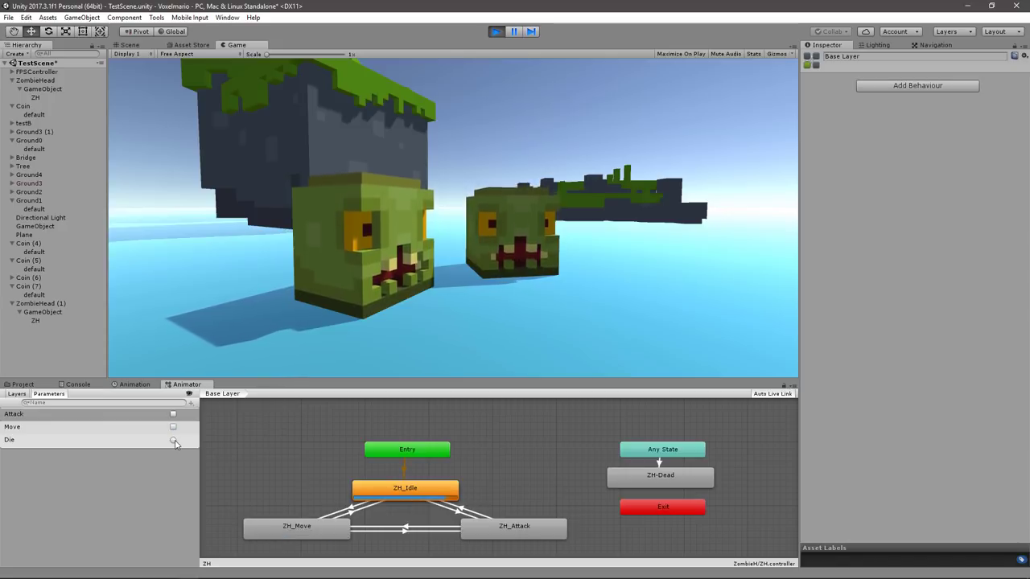
left_click(175, 440)
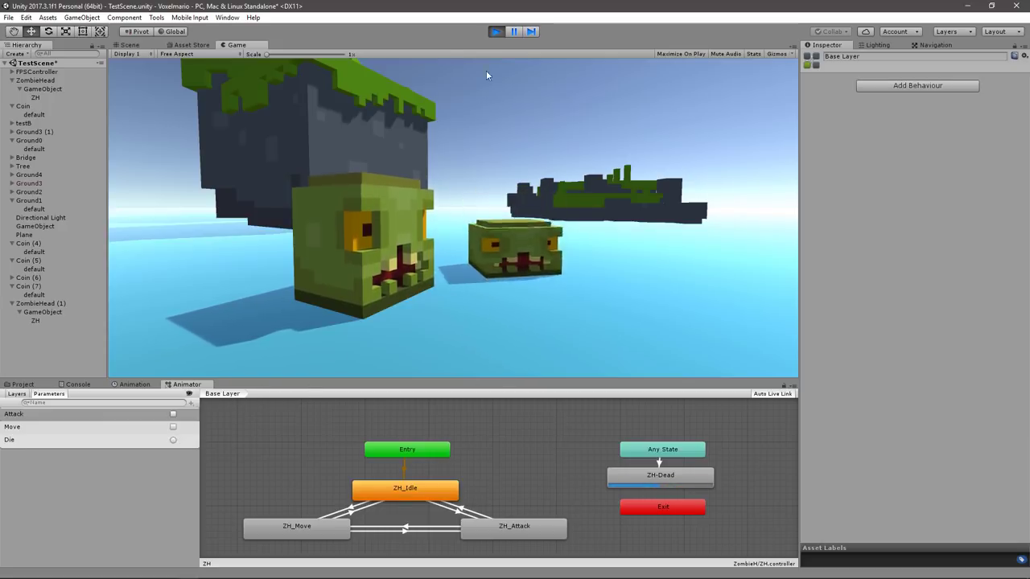
Step: Stop play mode and untick Loop Time on the ZH-Dead and ZH_Attack clips
left_click(496, 31)
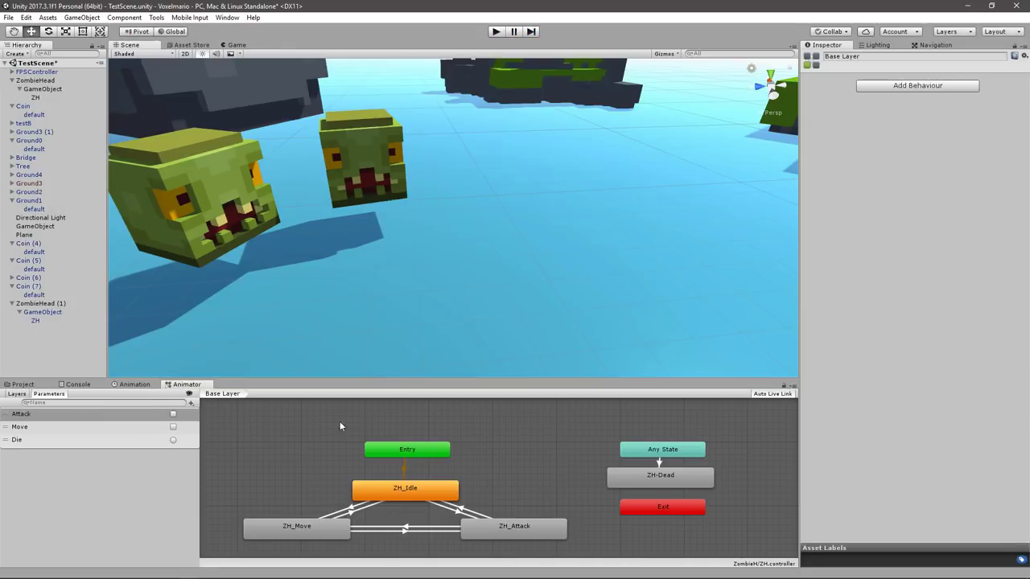
left_click(642, 483)
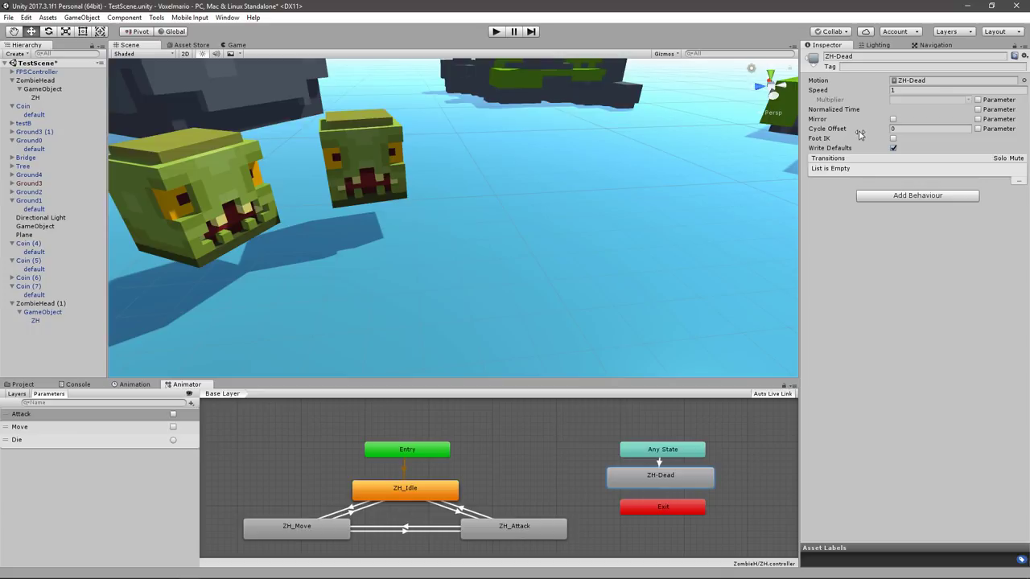
left_click(917, 83)
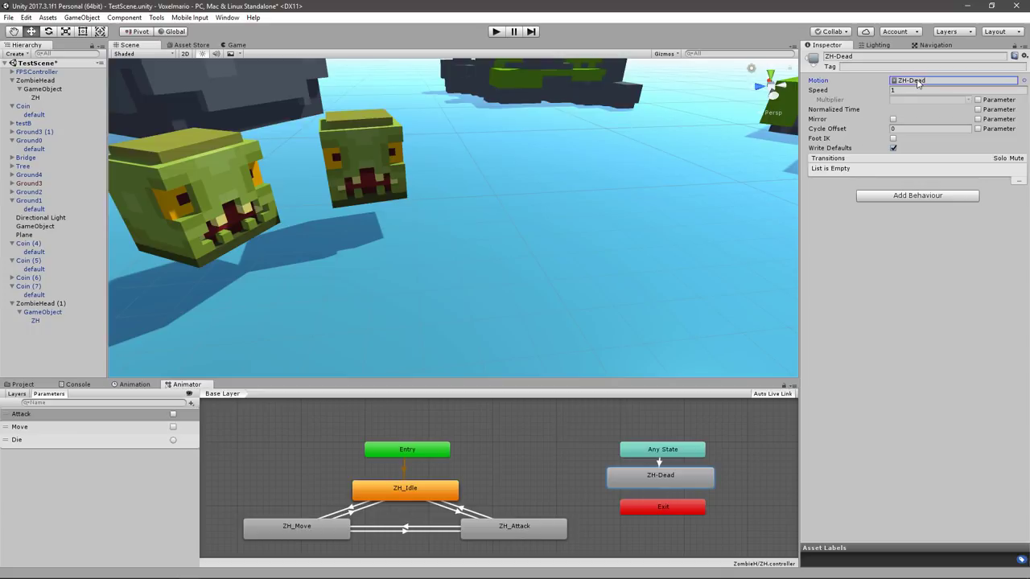
left_click(21, 386)
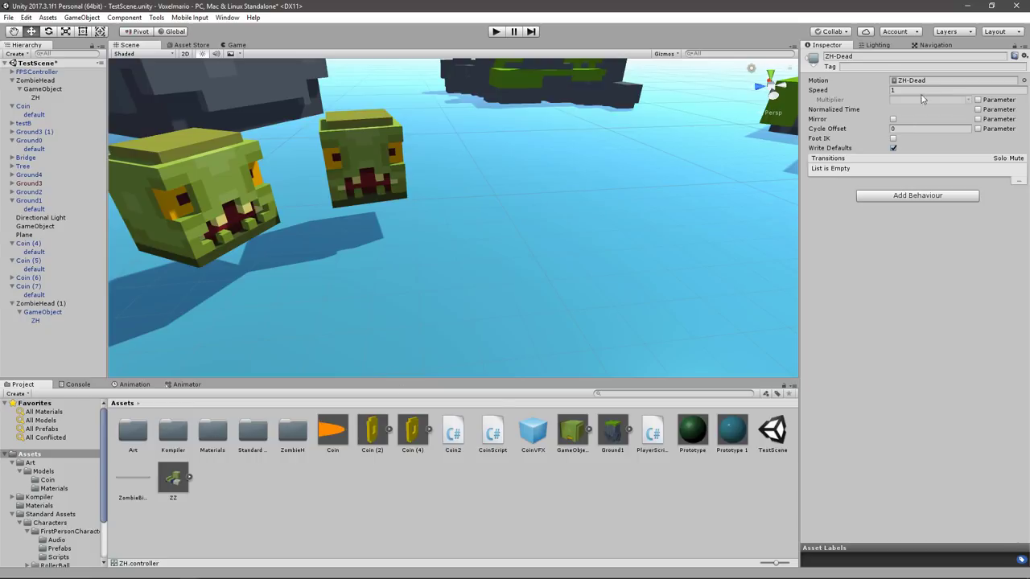
left_click(921, 83)
left_click(169, 436)
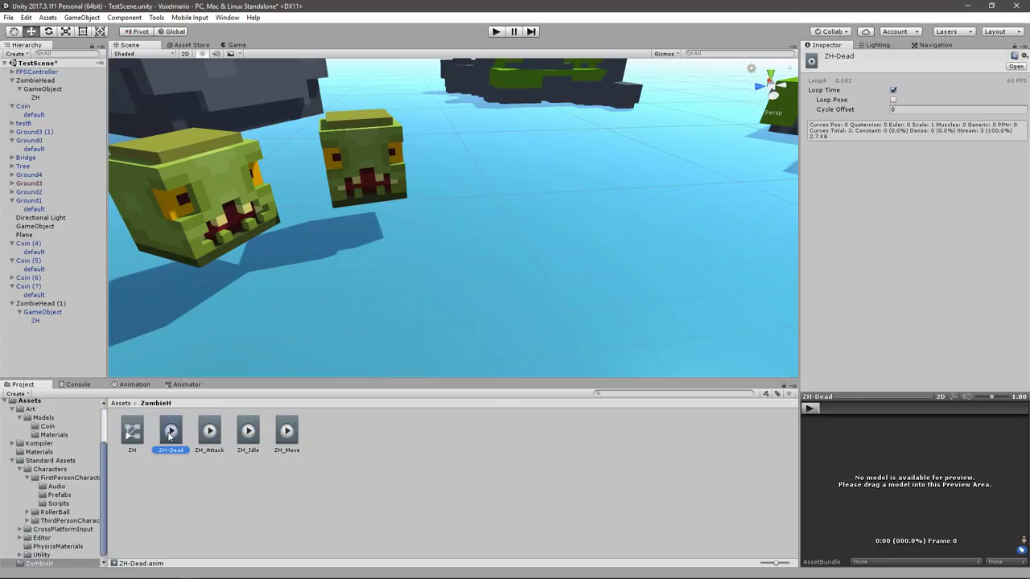
left_click(893, 90)
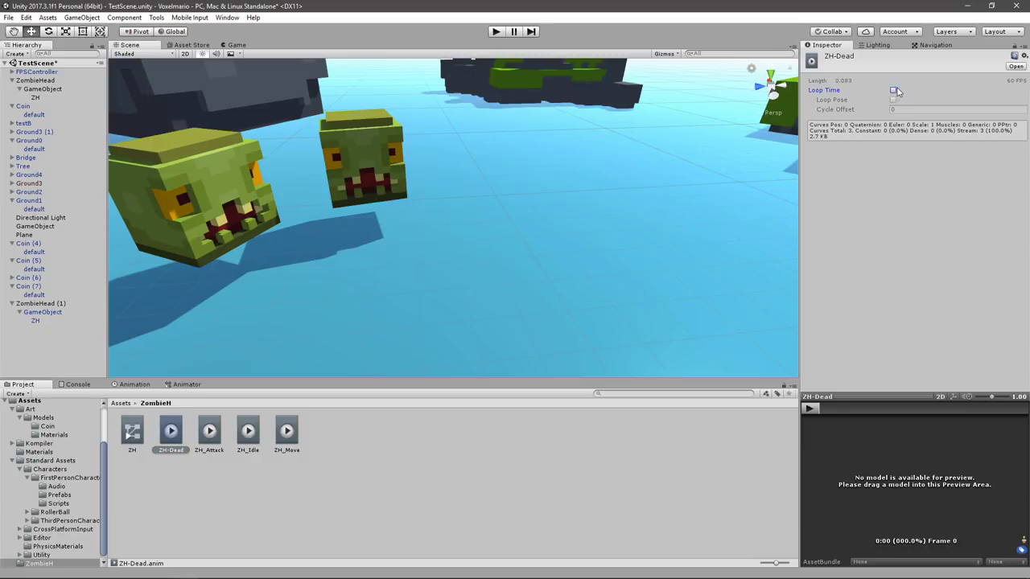
left_click(209, 431)
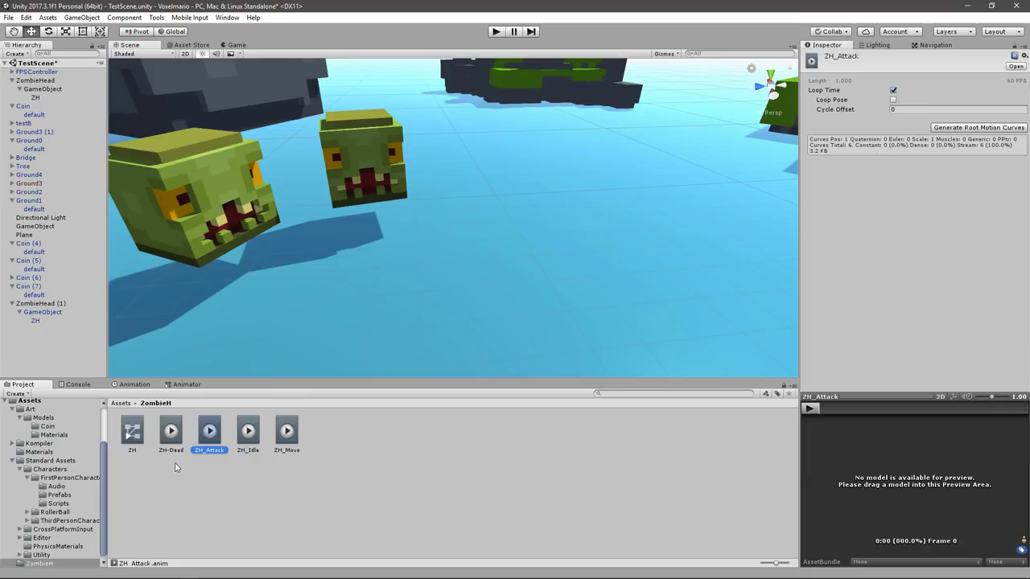
left_click(893, 90)
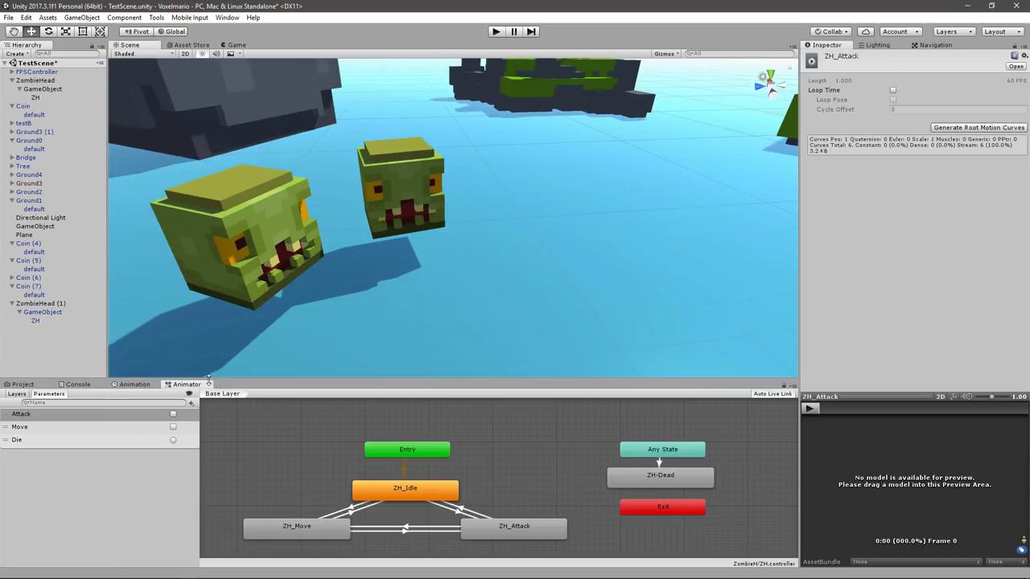
Step: Play again, switch to the Scene view, and fire the Die trigger on a zombie head
left_click(497, 31)
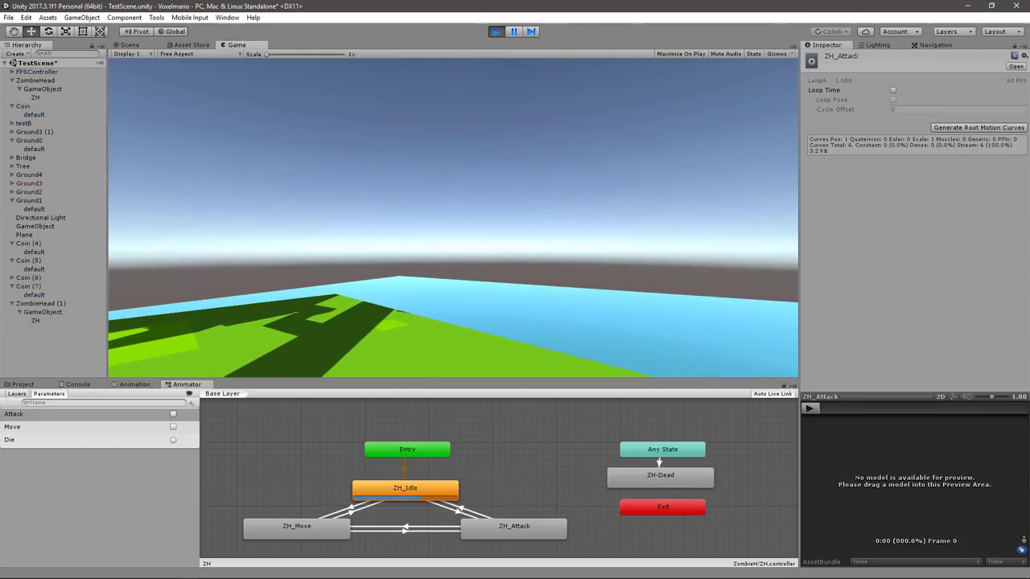
left_click(129, 45)
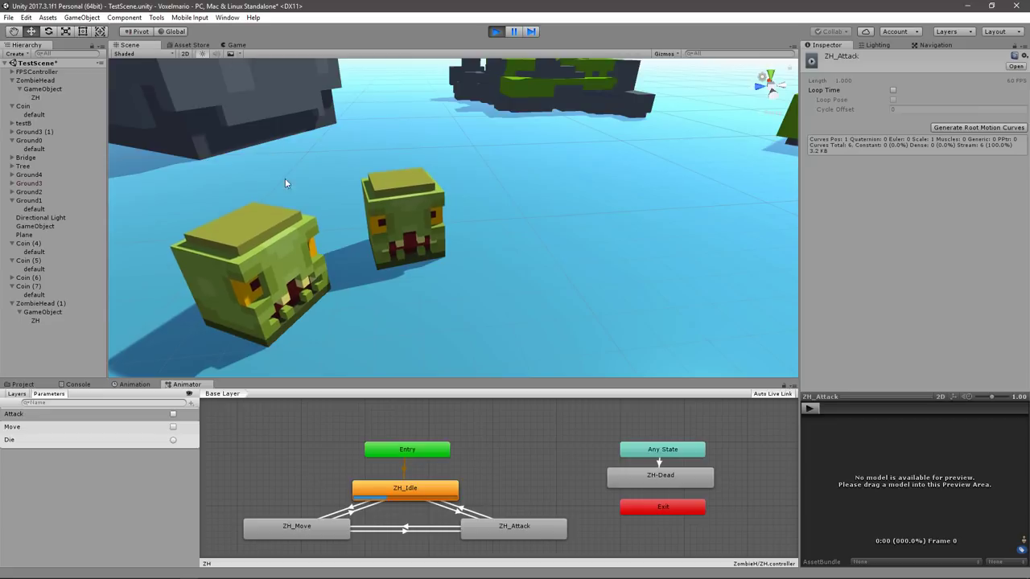
left_click(173, 440)
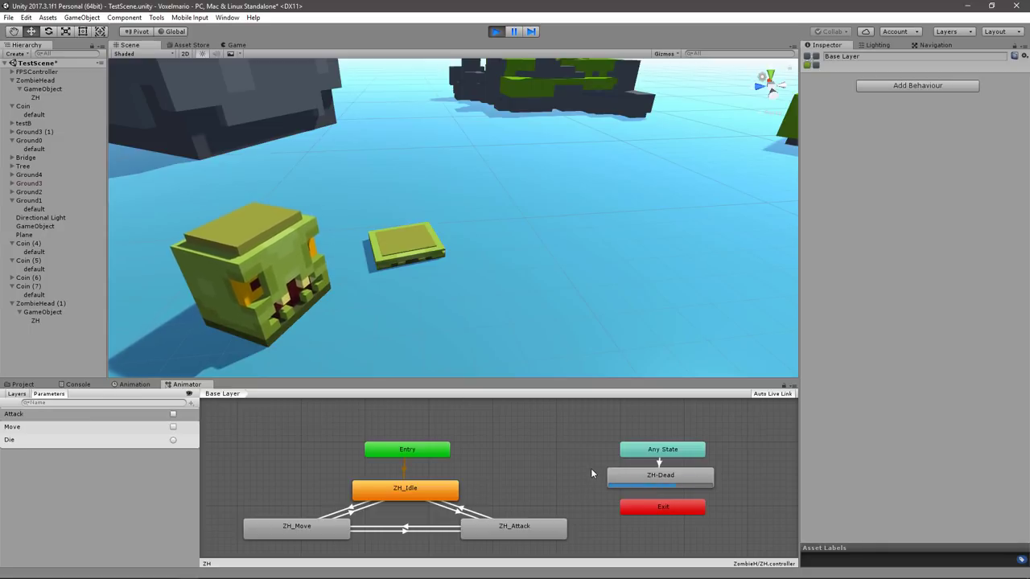
left_click(635, 475)
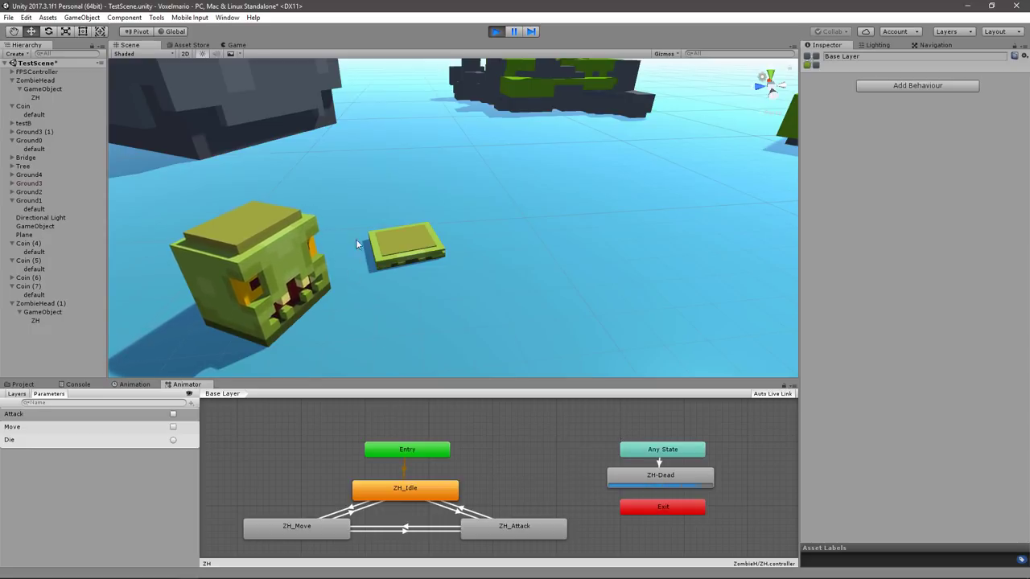
Step: Select the big zombie head, toggle Move on, off, on, and open the ZH_Idle→ZH_Move transition
left_click(41, 318)
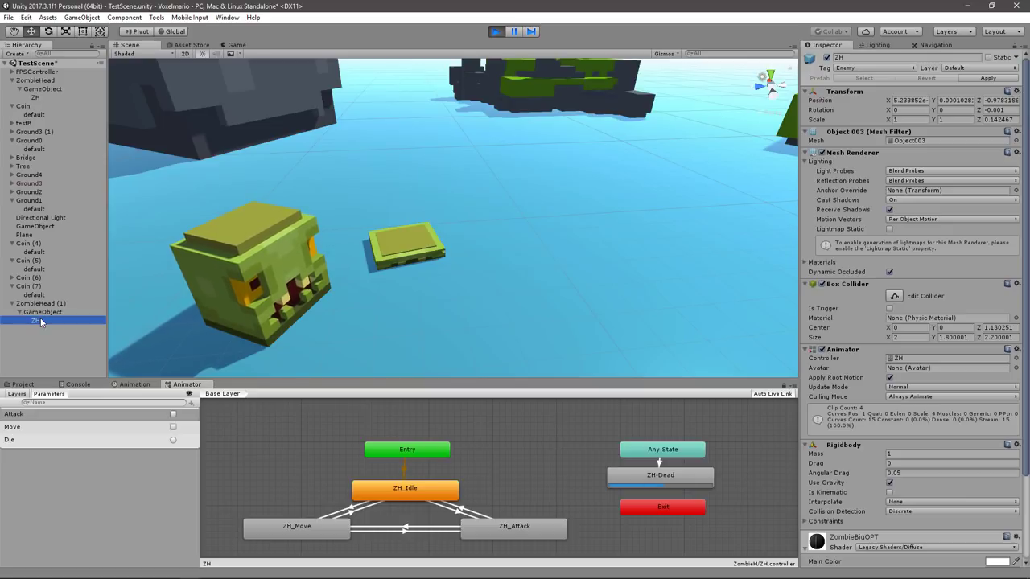
left_click(43, 98)
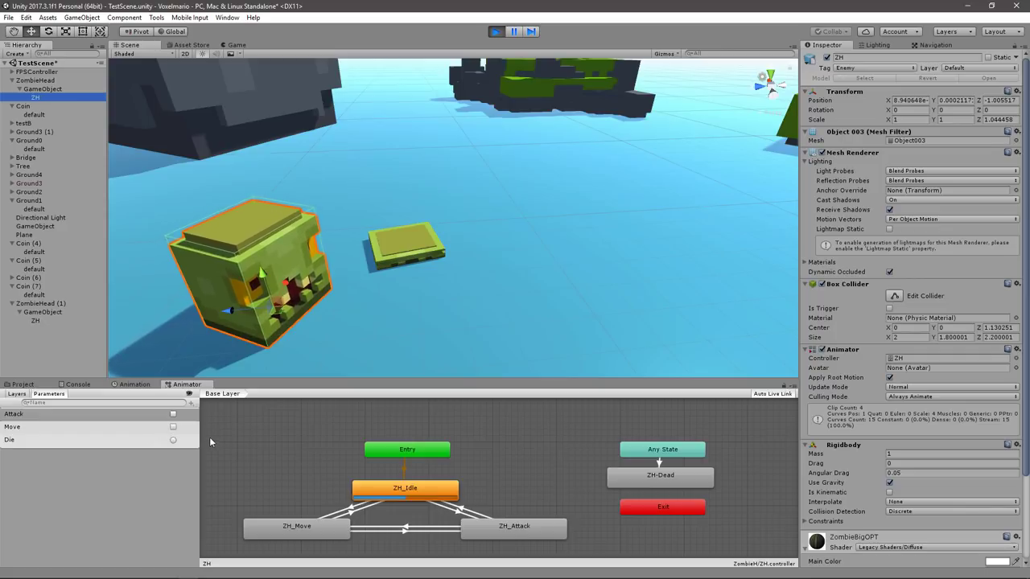
left_click(174, 428)
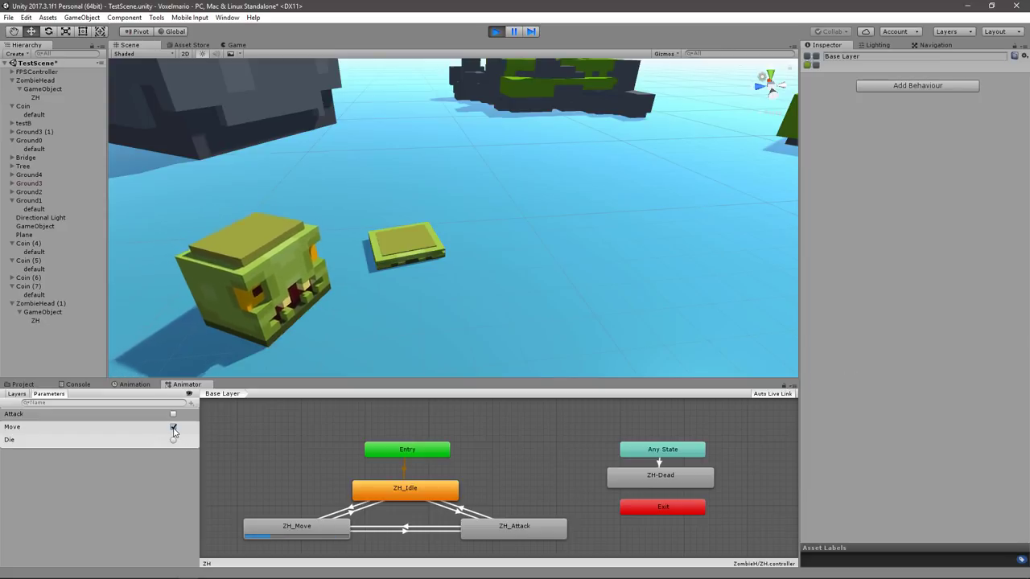
left_click(174, 428)
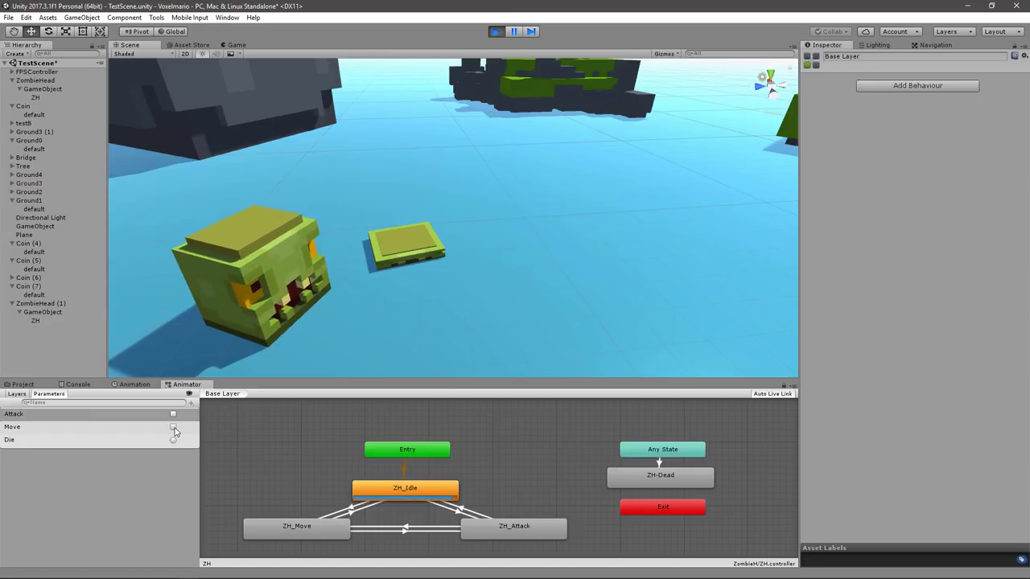
left_click(173, 428)
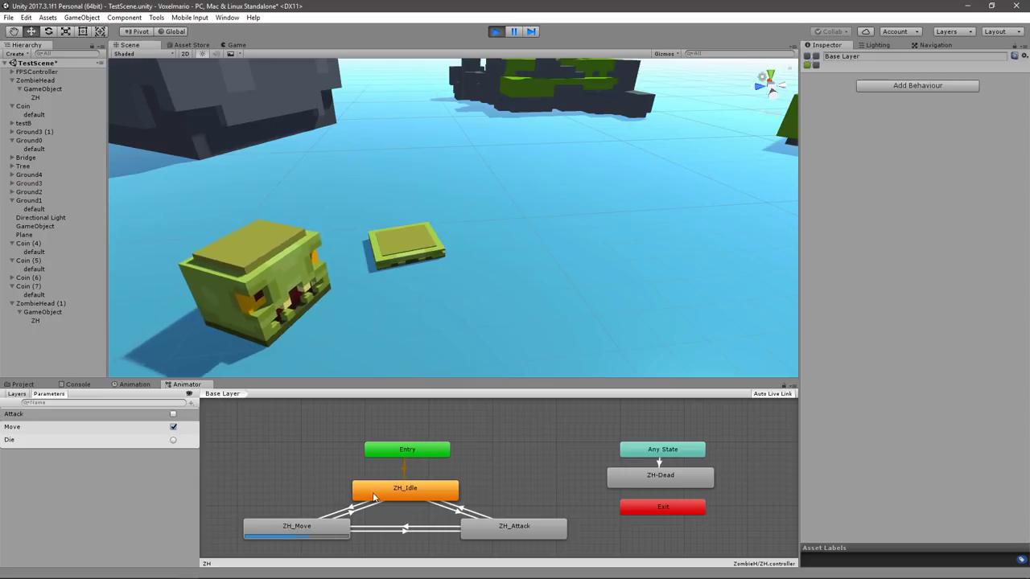
left_click(355, 512)
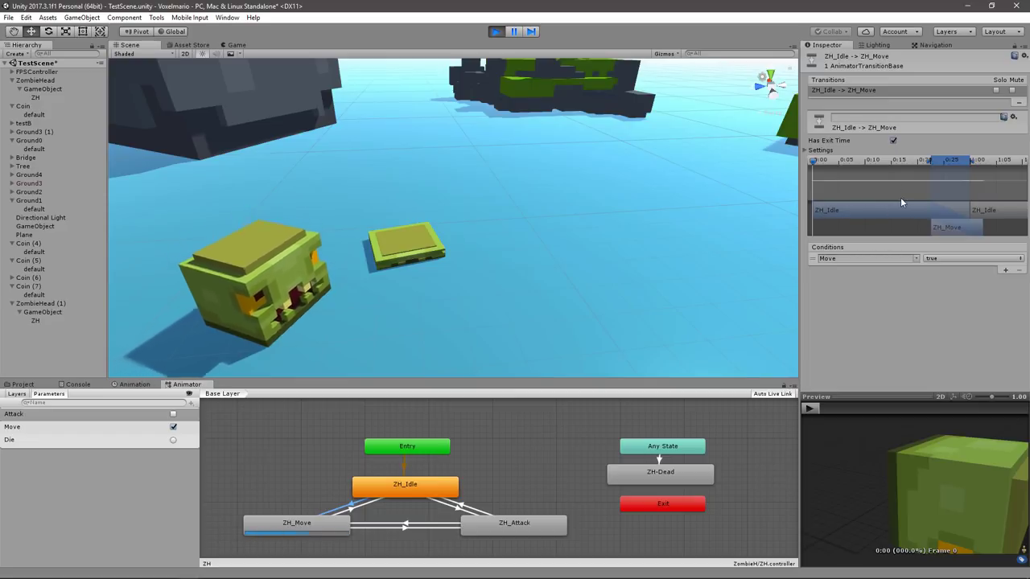
Step: Untick Has Exit Time on ZH_Idle→ZH_Move and toggle Move to test the instant switch
left_click(894, 140)
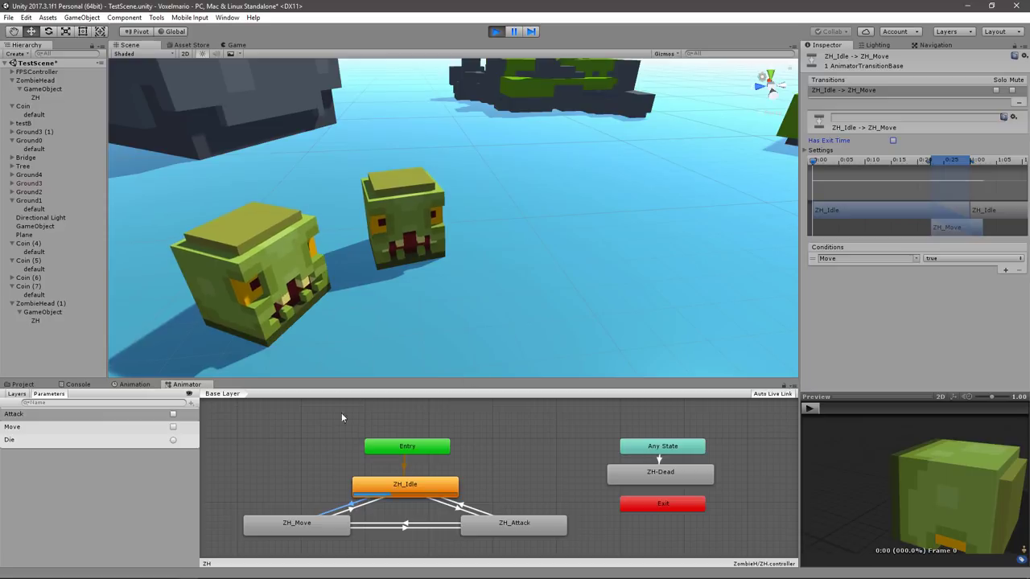
left_click(173, 427)
left_click(173, 428)
Step: Select the ZH_Attack→ZH_Idle transition, fire Die, and stop play mode
left_click(489, 523)
left_click(475, 511)
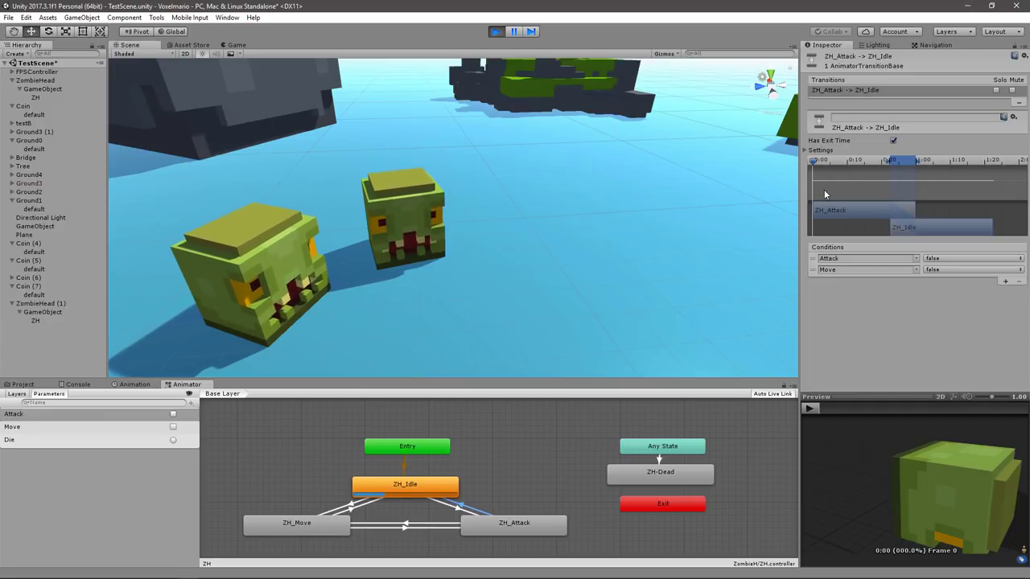
left_click(173, 440)
left_click(490, 34)
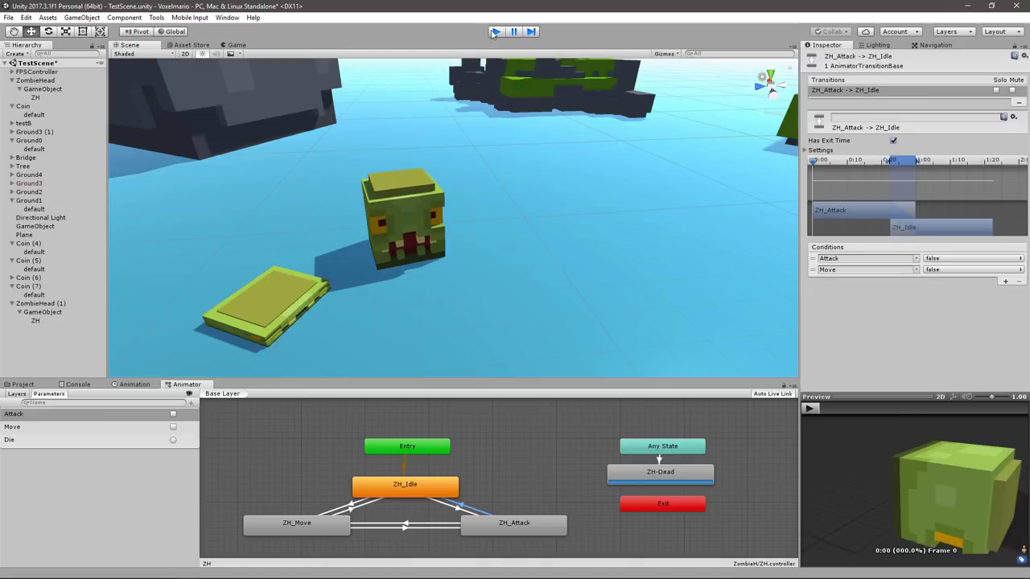